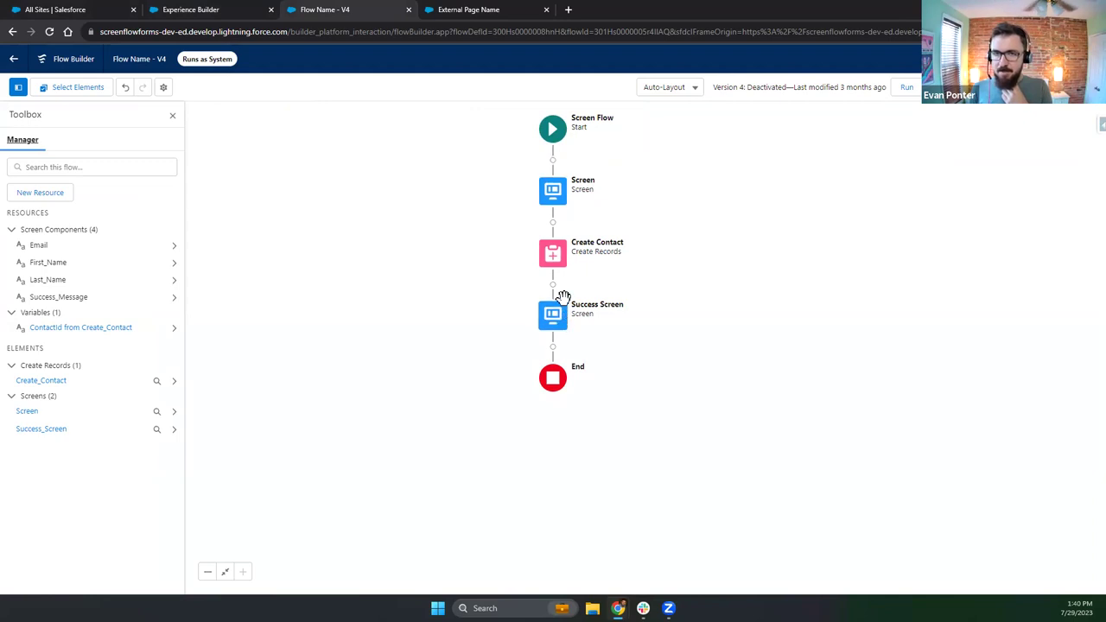
- Add a Get Records element labelled Get Topics right after the flow's start, retrieving records of the Advanced Topic object
{"action": "left_click", "coordinate": [553, 161]}
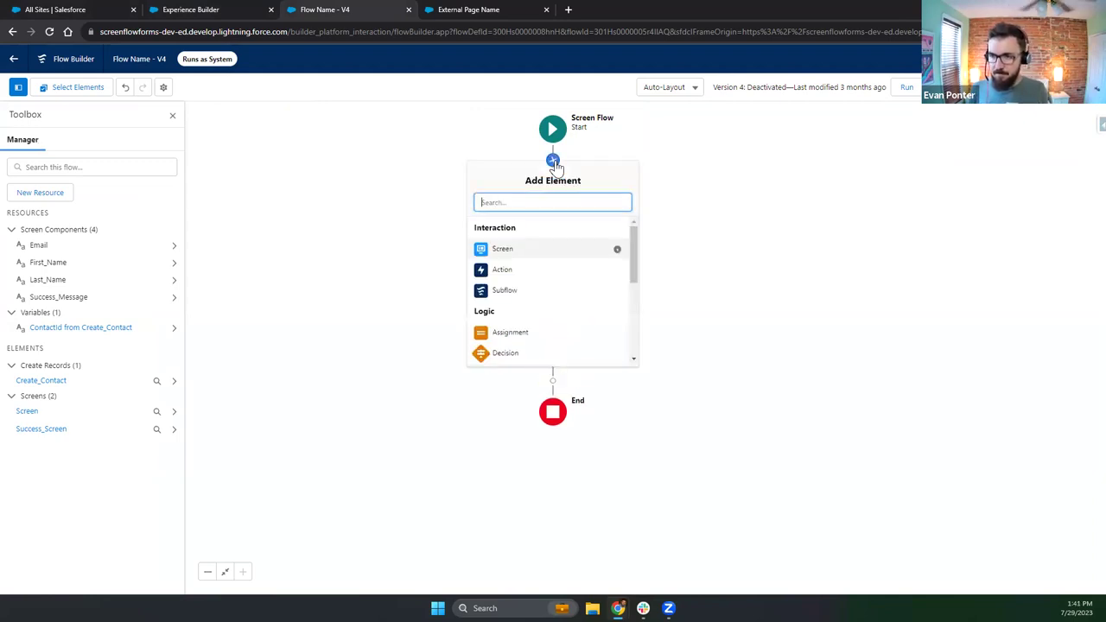
{"action": "scroll", "coordinate": [566, 293], "scroll_direction": "down", "scroll_amount": 5}
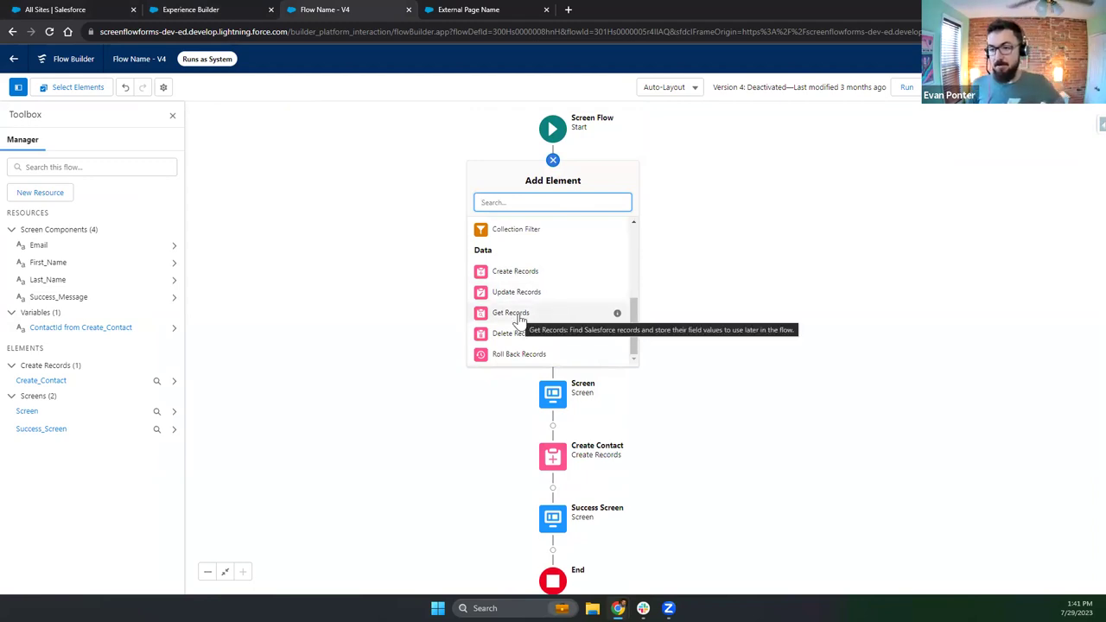
{"action": "left_click", "coordinate": [519, 314]}
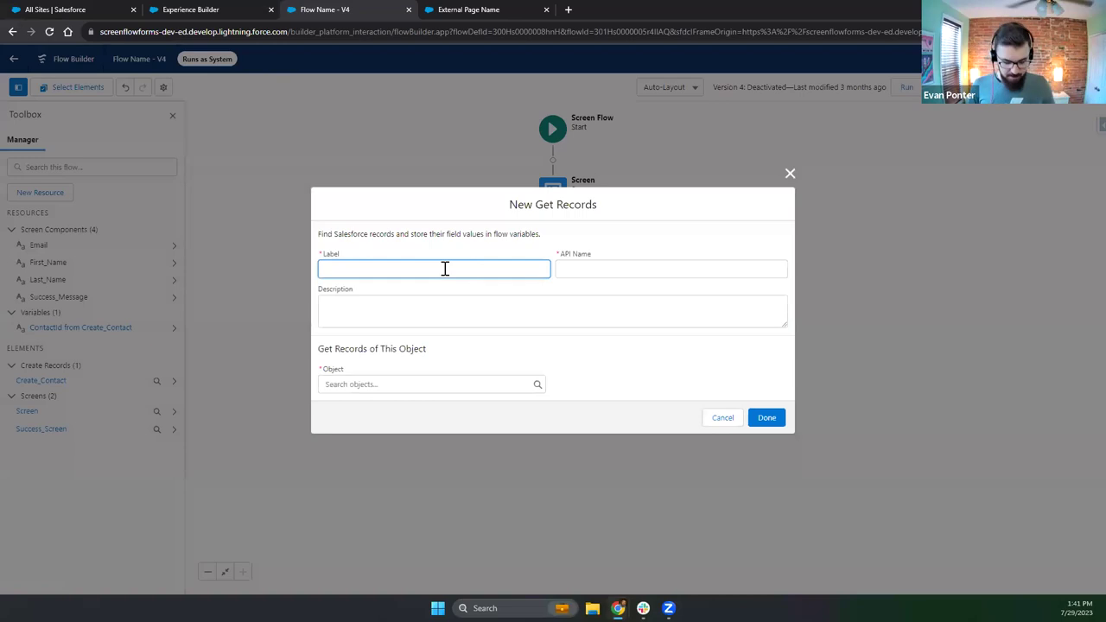
{"action": "type", "text": "Get Topics"}
{"action": "key", "text": "Tab"}
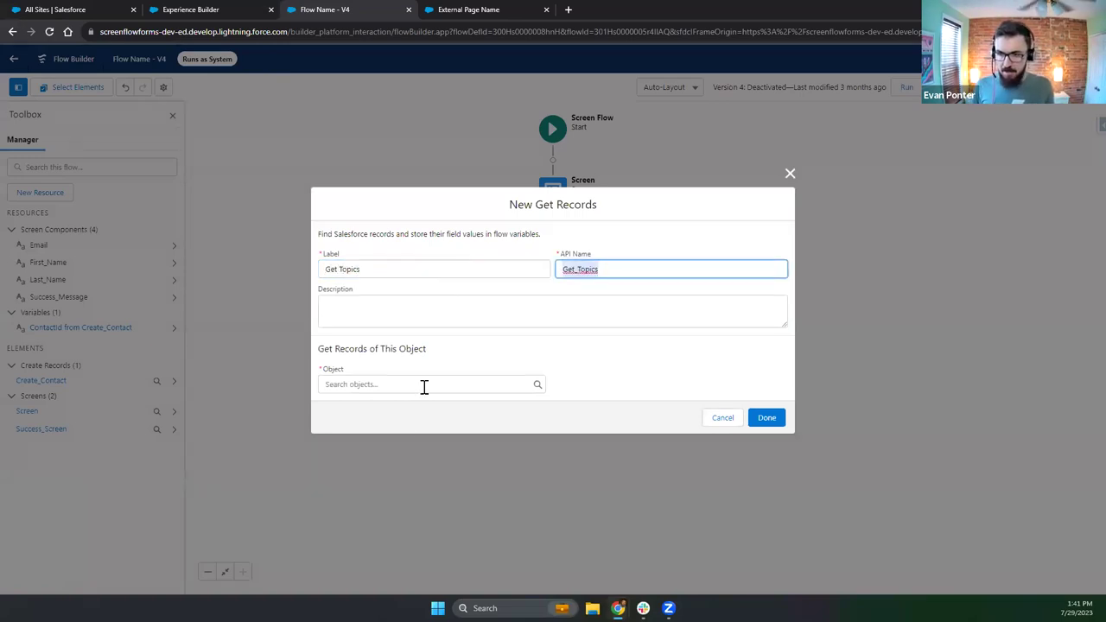
{"action": "left_click", "coordinate": [388, 384]}
{"action": "type", "text": "advanced"}
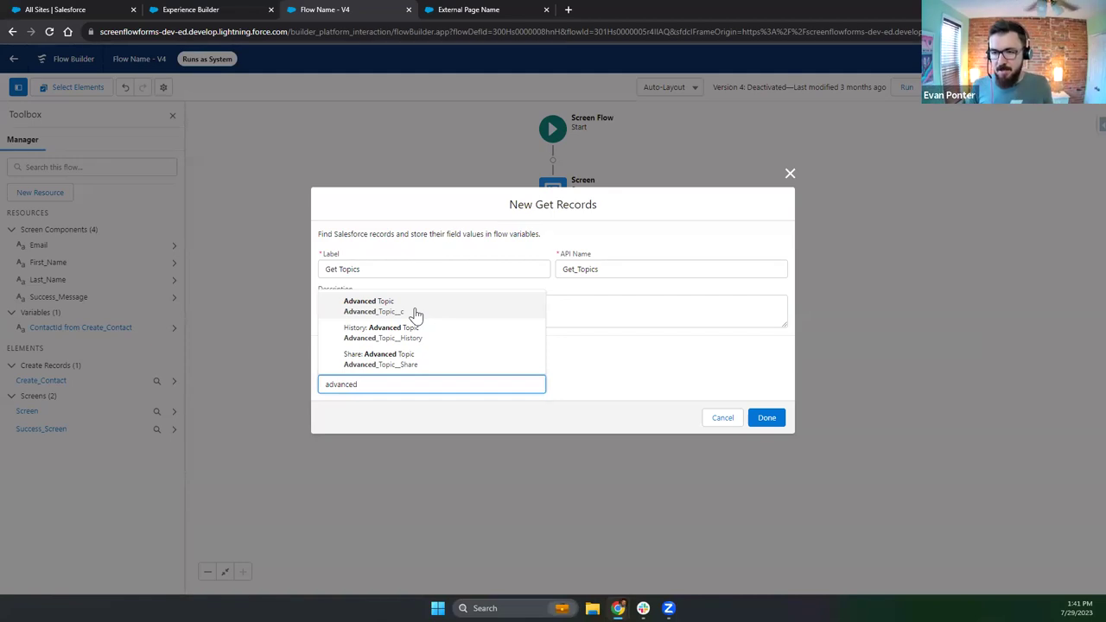
{"action": "left_click", "coordinate": [415, 308]}
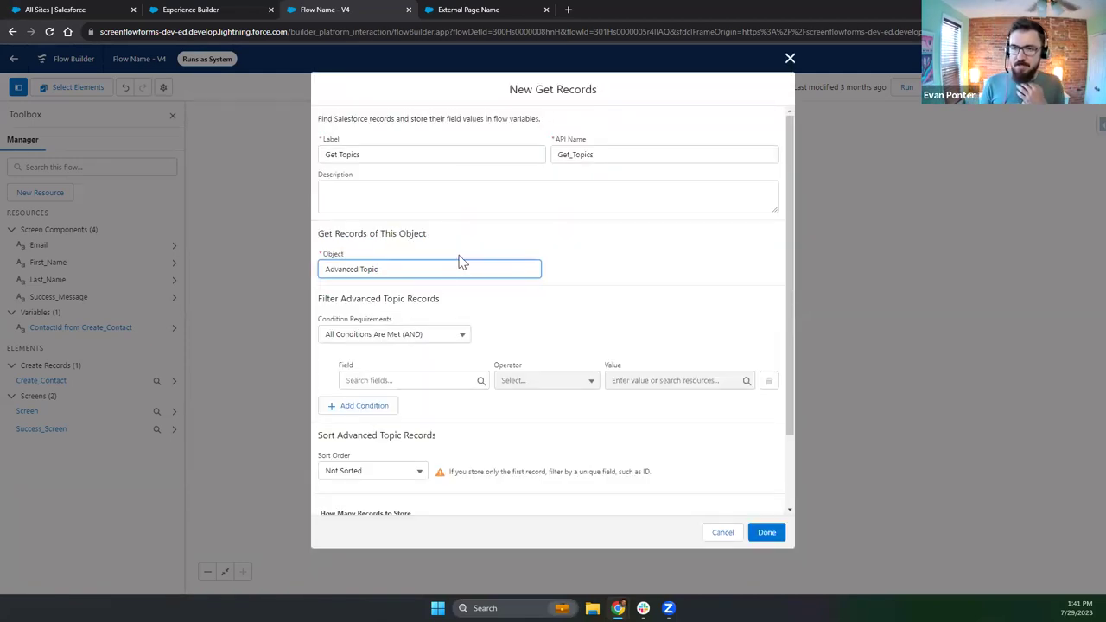
{"action": "left_click", "coordinate": [376, 381]}
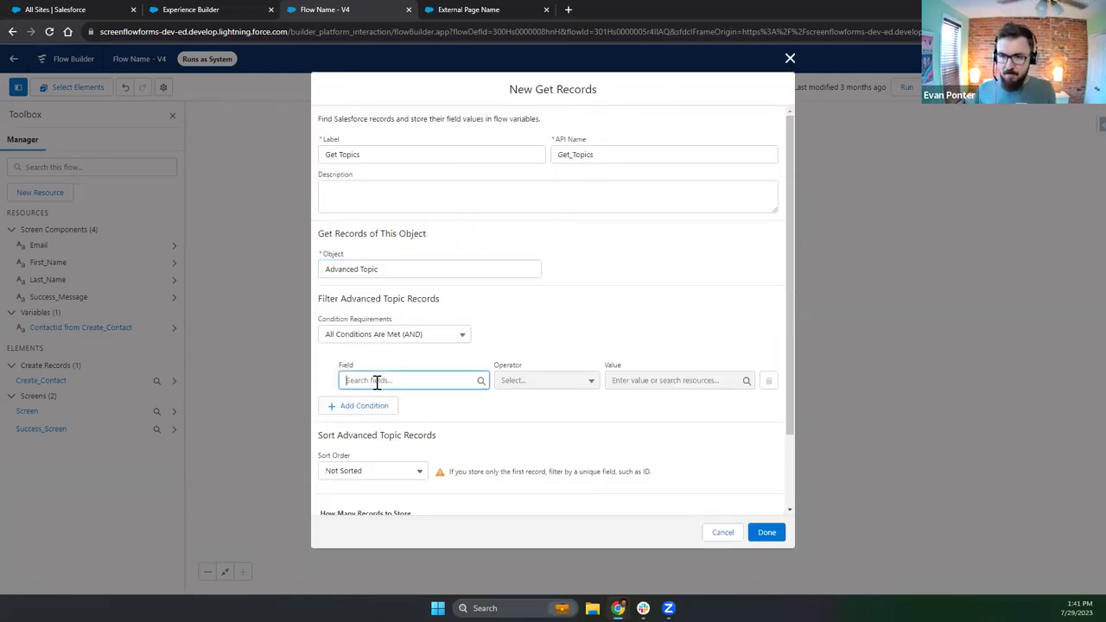
{"action": "scroll", "coordinate": [431, 276], "scroll_direction": "down", "scroll_amount": 6}
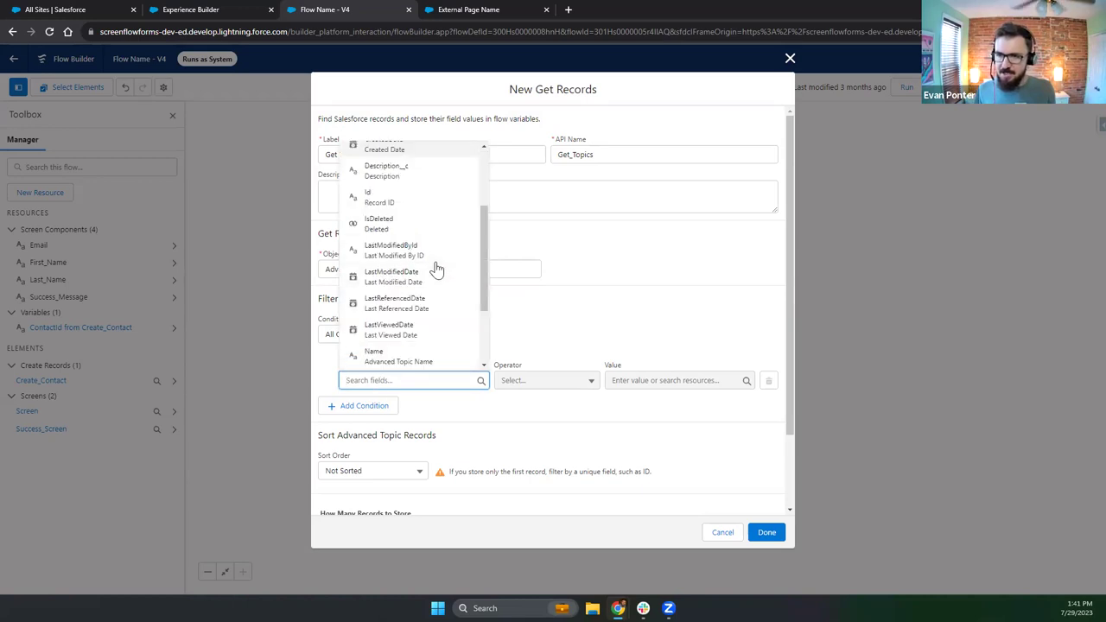
{"action": "left_click", "coordinate": [528, 343]}
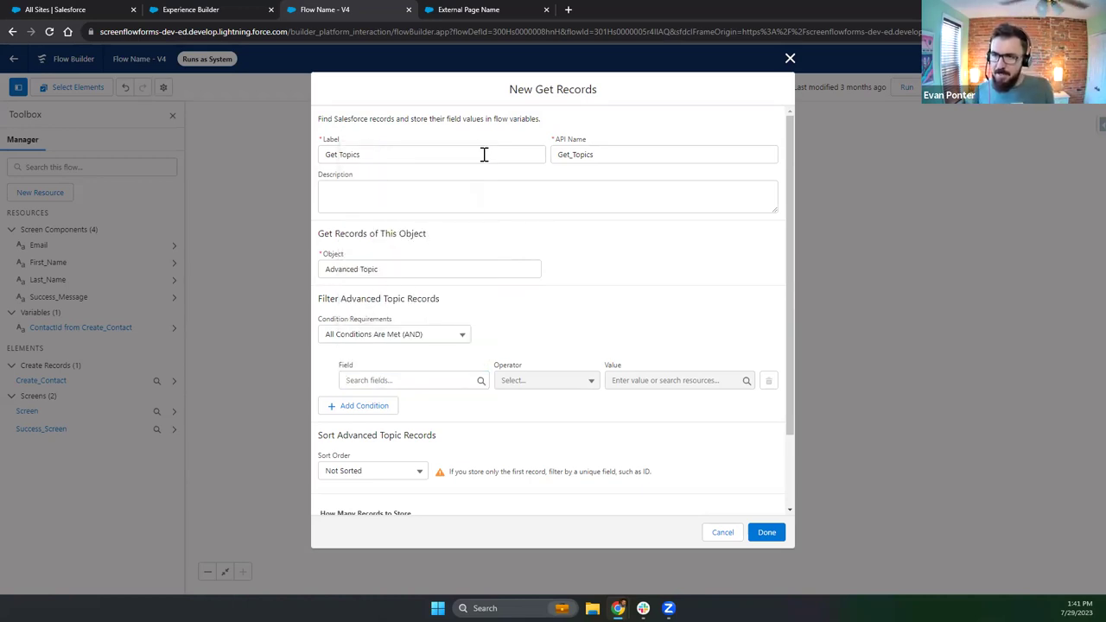
- Set the Get Topics element to store all records
{"action": "scroll", "coordinate": [432, 420], "scroll_direction": "down", "scroll_amount": 2}
{"action": "left_click", "coordinate": [390, 384]}
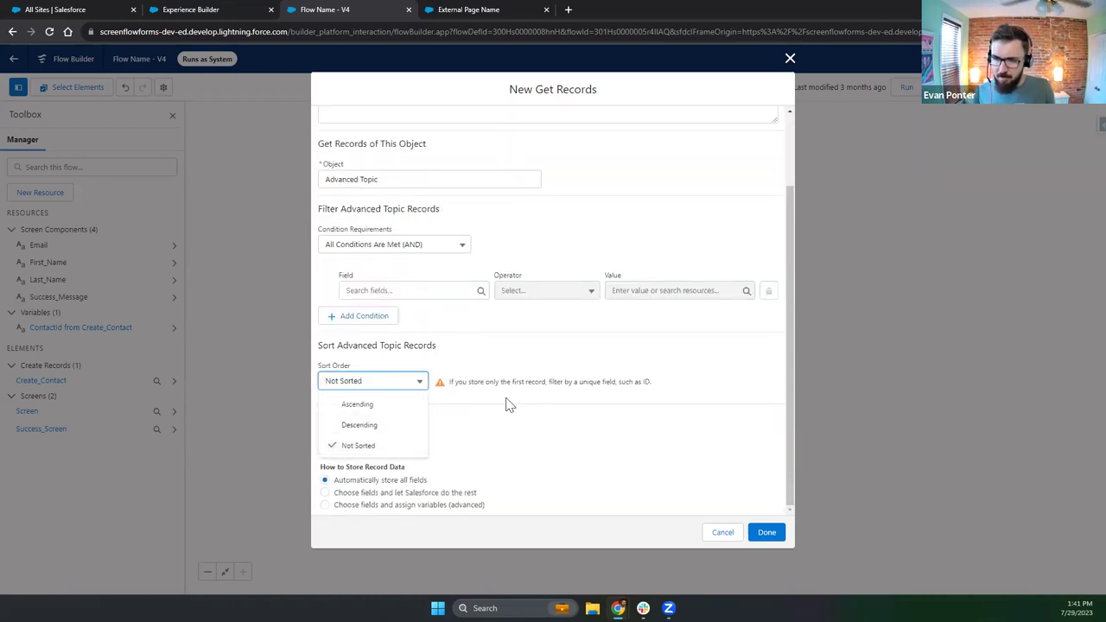
{"action": "left_click", "coordinate": [424, 432]}
{"action": "left_click", "coordinate": [346, 450]}
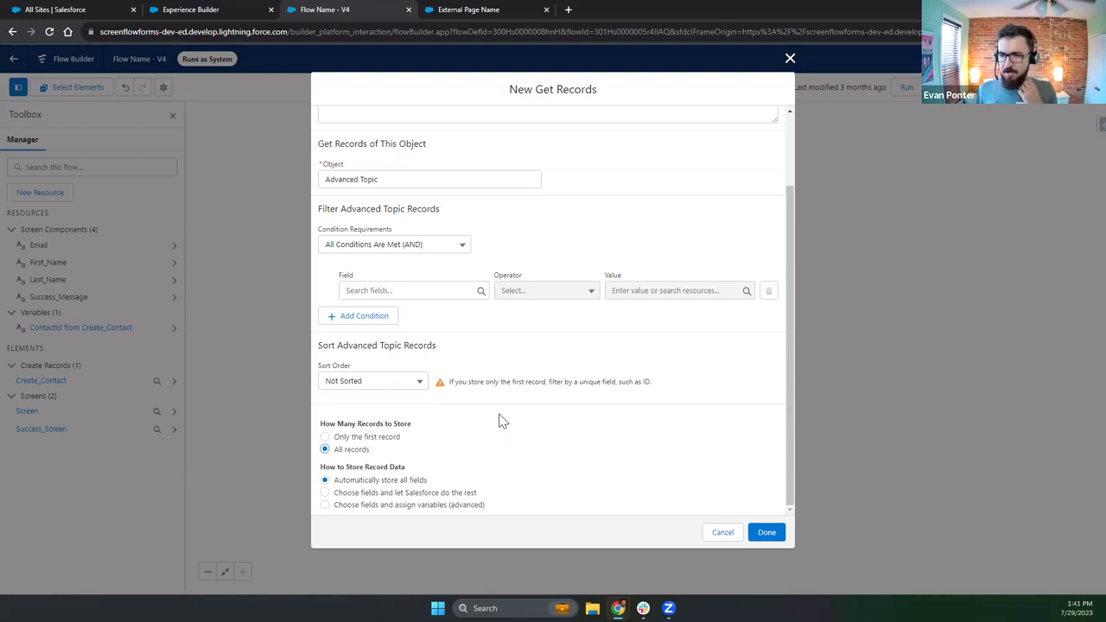
- Set the condition requirements to None—Get All Advanced Topic Records and save the Get Topics element
{"action": "scroll", "coordinate": [437, 361], "scroll_direction": "up", "scroll_amount": 2}
{"action": "left_click", "coordinate": [403, 336]}
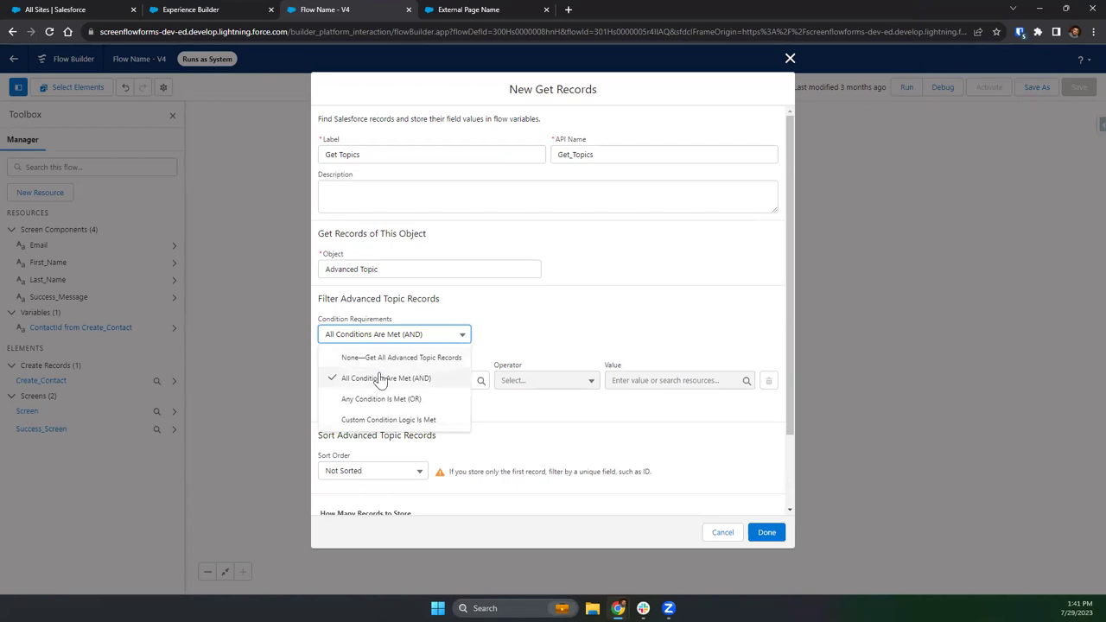
{"action": "left_click", "coordinate": [399, 356]}
{"action": "scroll", "coordinate": [629, 484], "scroll_direction": "down", "scroll_amount": 1}
{"action": "left_click", "coordinate": [770, 531]}
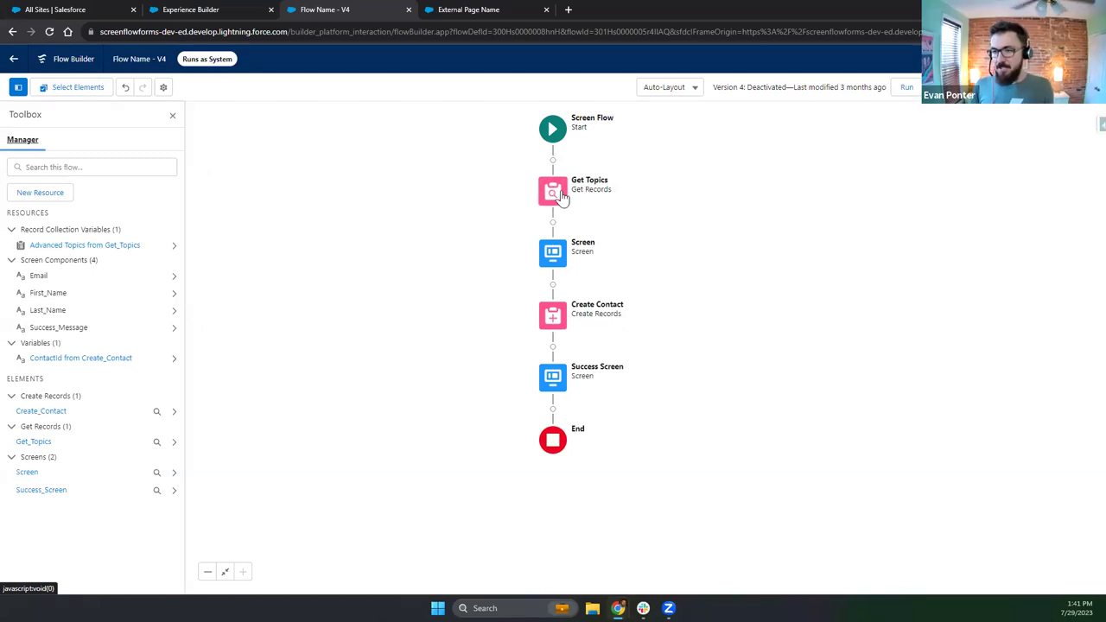
- Edit the first screen and add a Picklist below the Email field, labelled Advanced Topic with API name Advanced_Topic
{"action": "left_click", "coordinate": [555, 256]}
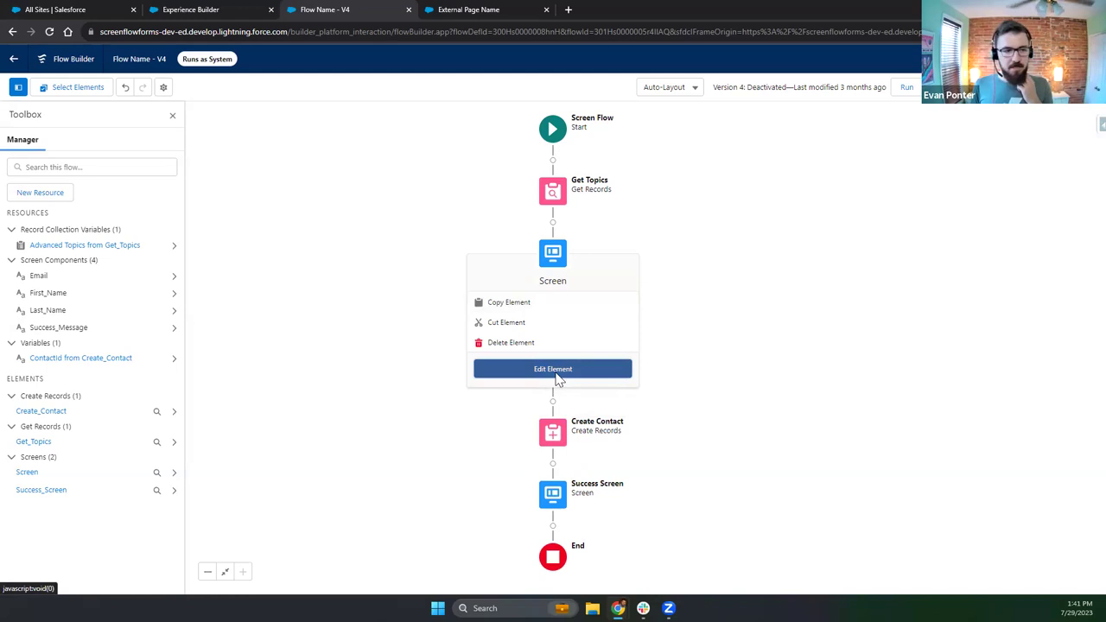
{"action": "left_click", "coordinate": [557, 372]}
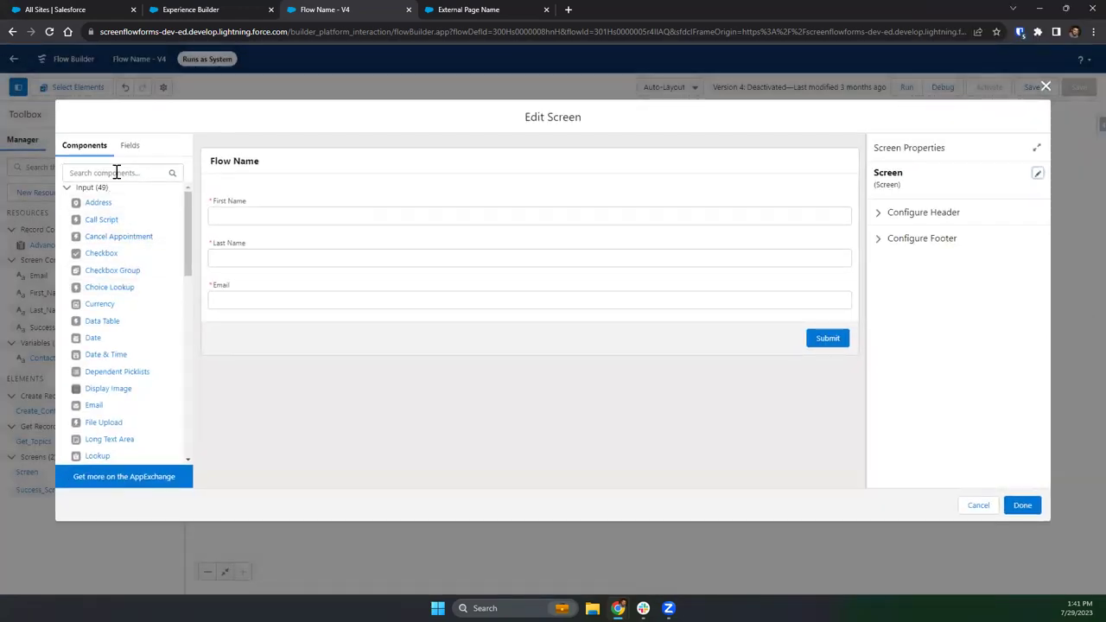
{"action": "left_click", "coordinate": [116, 172]}
{"action": "type", "text": "pick"}
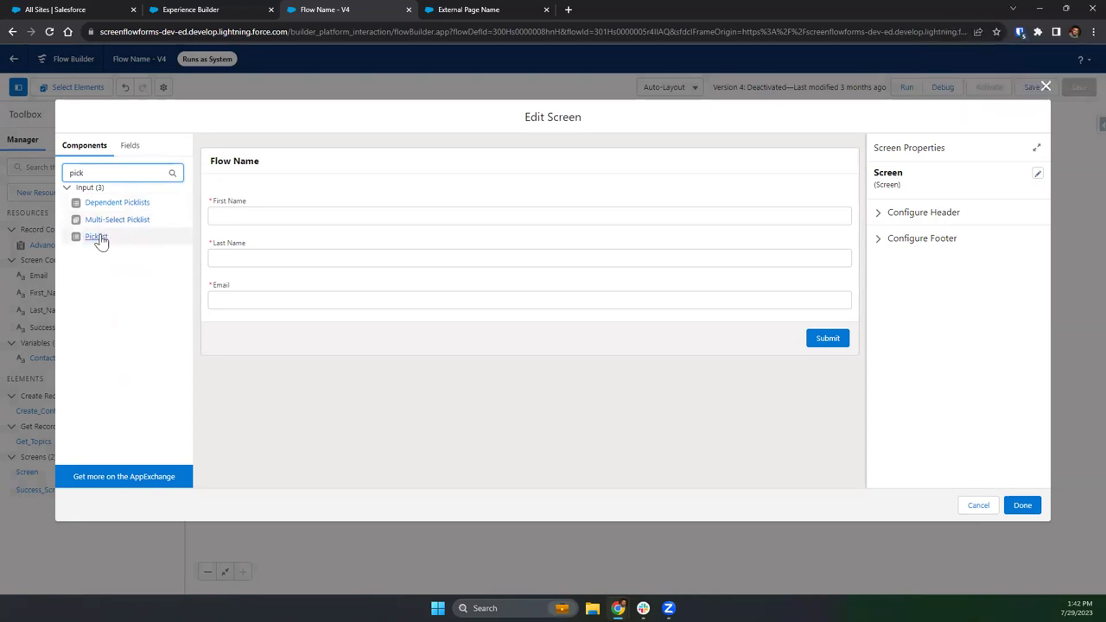
{"action": "left_click_drag", "start_coordinate": [103, 244], "coordinate": [475, 302]}
{"action": "left_click", "coordinate": [912, 184]}
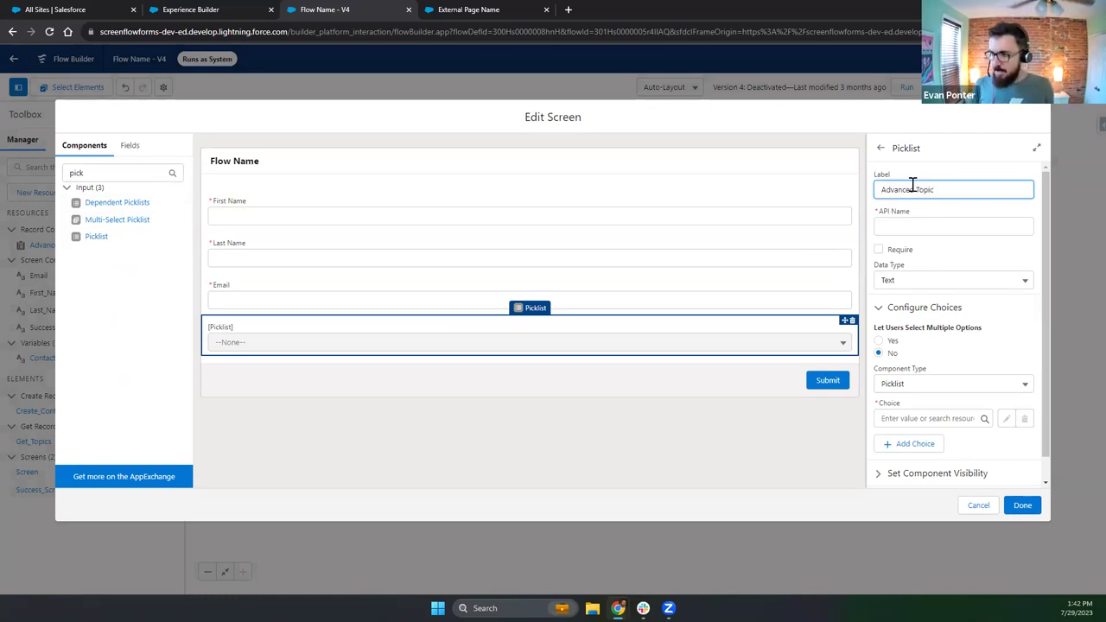
{"action": "key", "text": "Tab"}
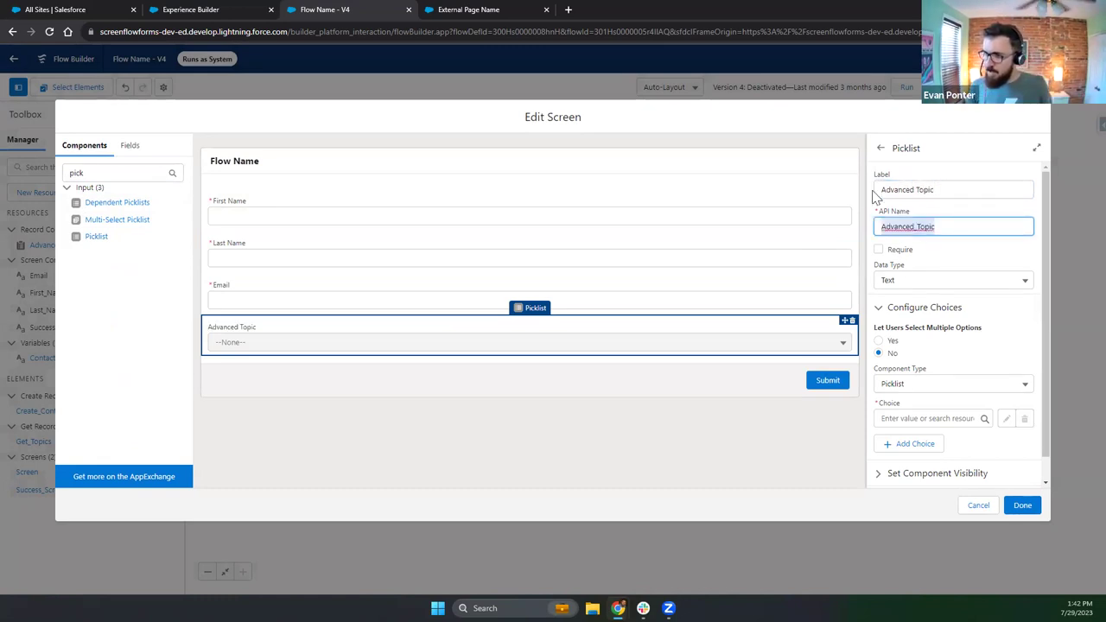
- Change the picklist's label to "Which Advanced Topic Are You Most Interested In?"
{"action": "left_click", "coordinate": [889, 188]}
{"action": "type", "text": "Which"}
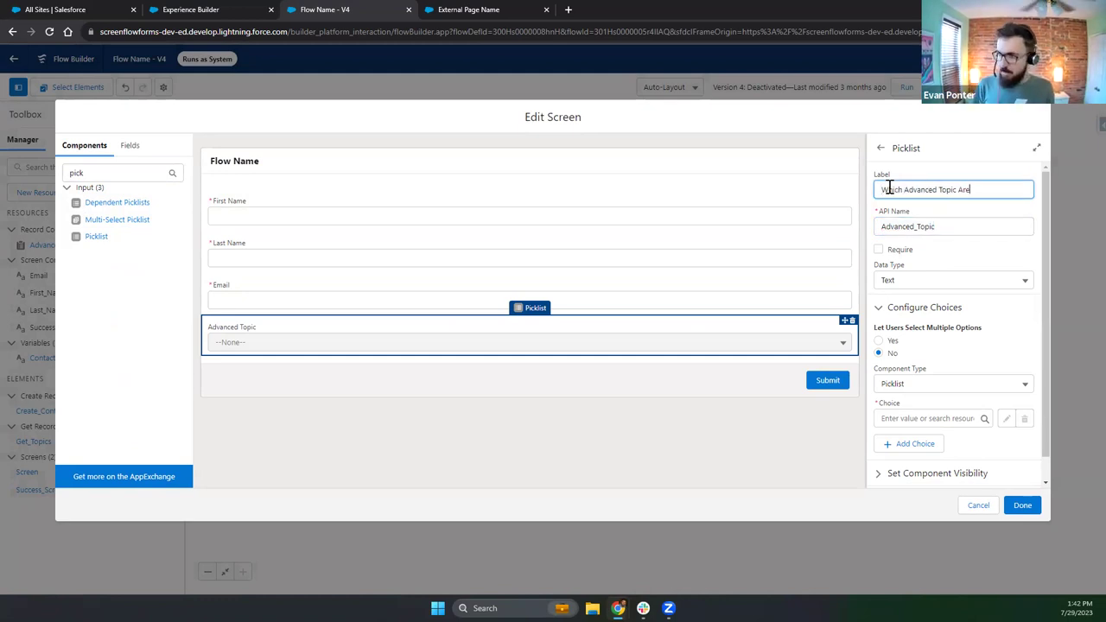
{"action": "key", "text": "BackSpace"}
{"action": "key", "text": "BackSpace"}
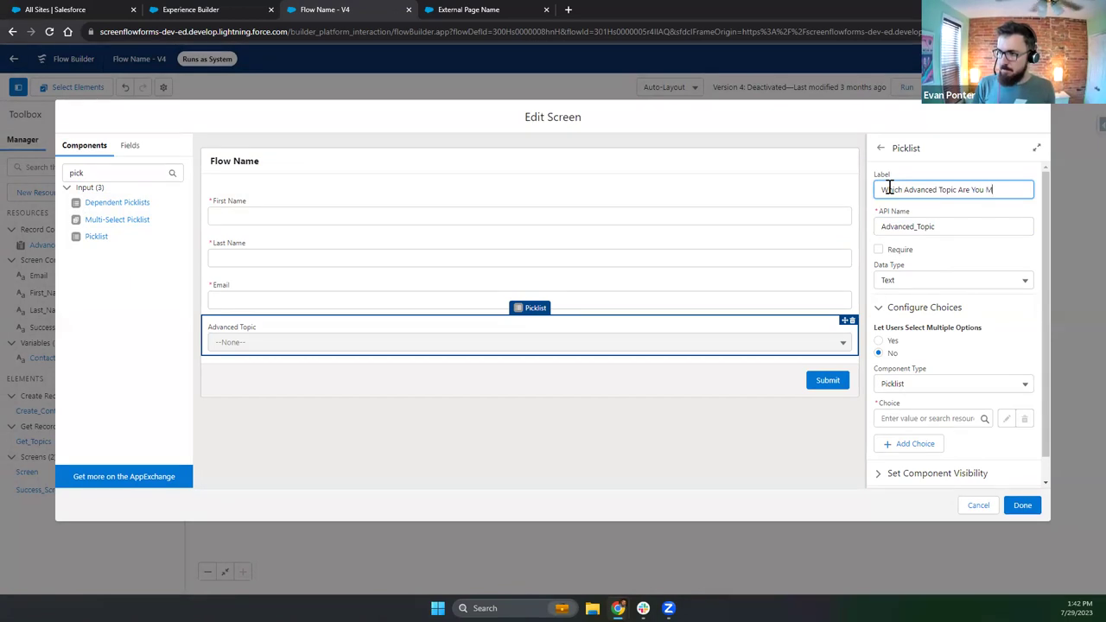
{"action": "type", "text": "Interested In?"}
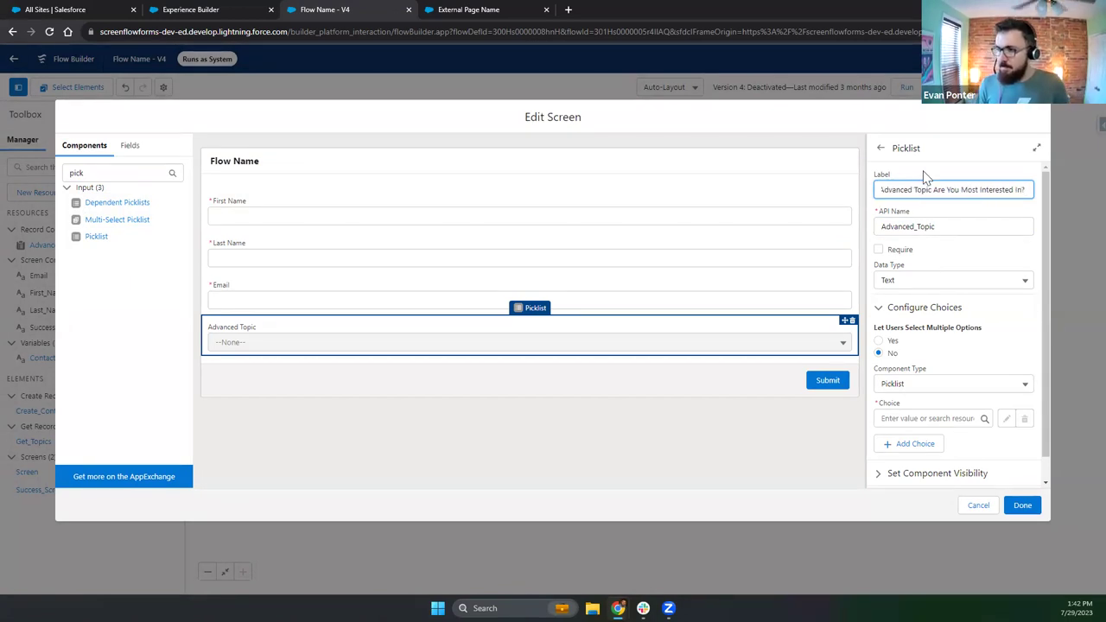
{"action": "key", "text": "Tab"}
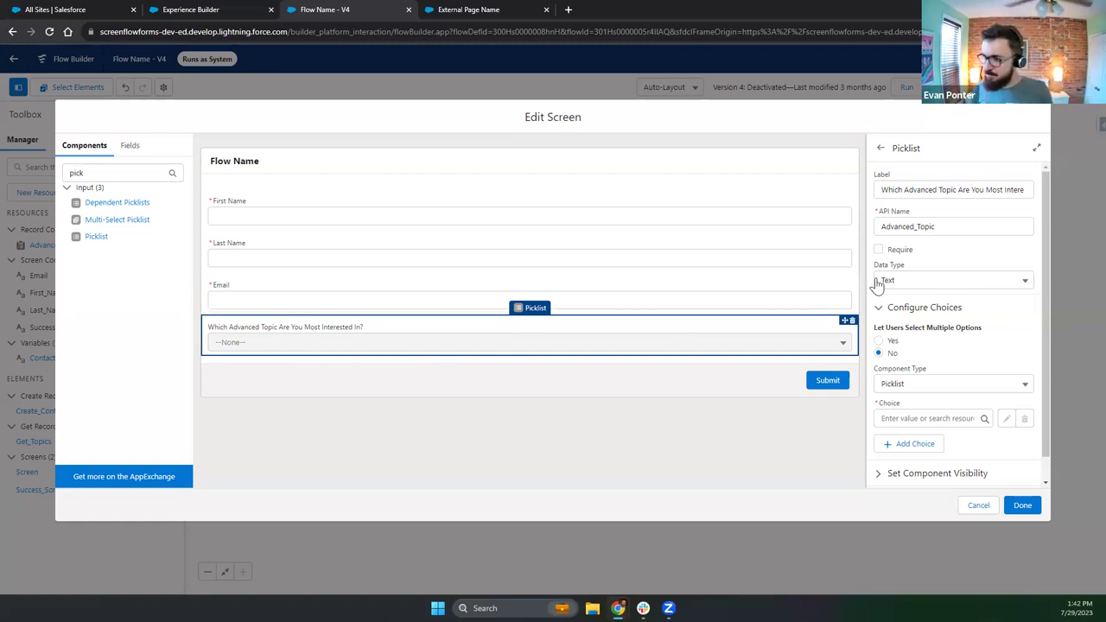
{"action": "scroll", "coordinate": [911, 356], "scroll_direction": "down", "scroll_amount": 1}
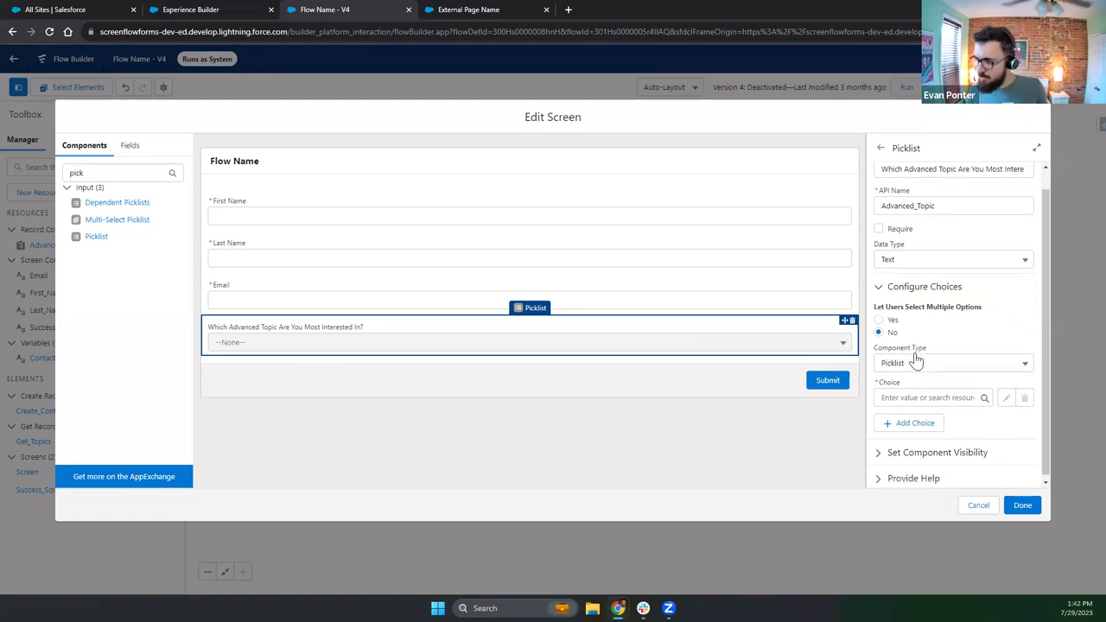
{"action": "left_click", "coordinate": [907, 395]}
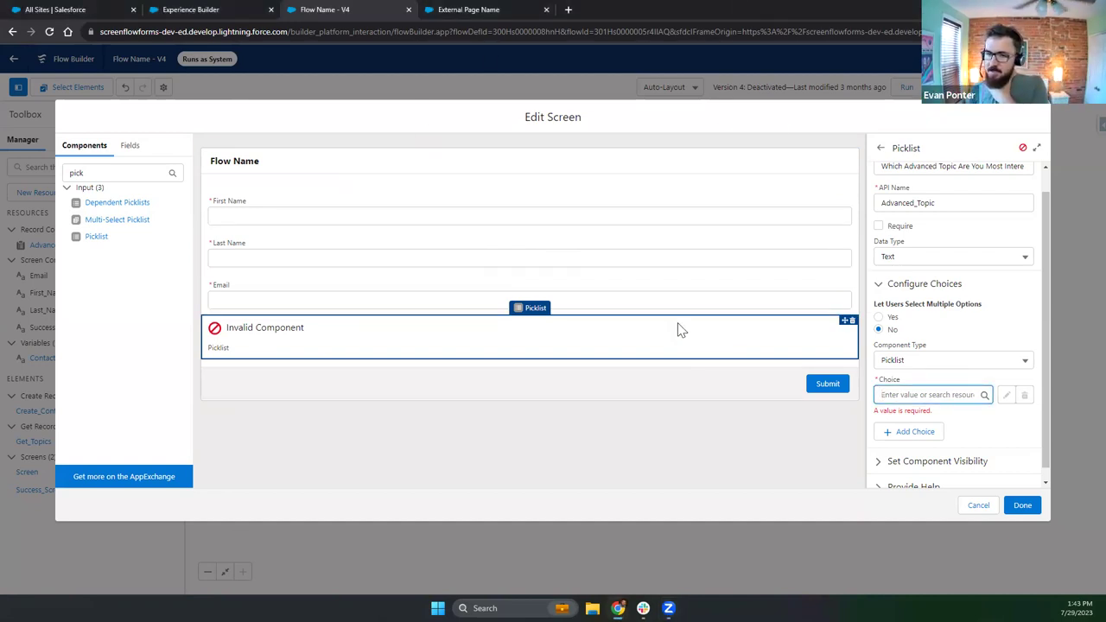
{"action": "scroll", "coordinate": [958, 229], "scroll_direction": "up", "scroll_amount": 1}
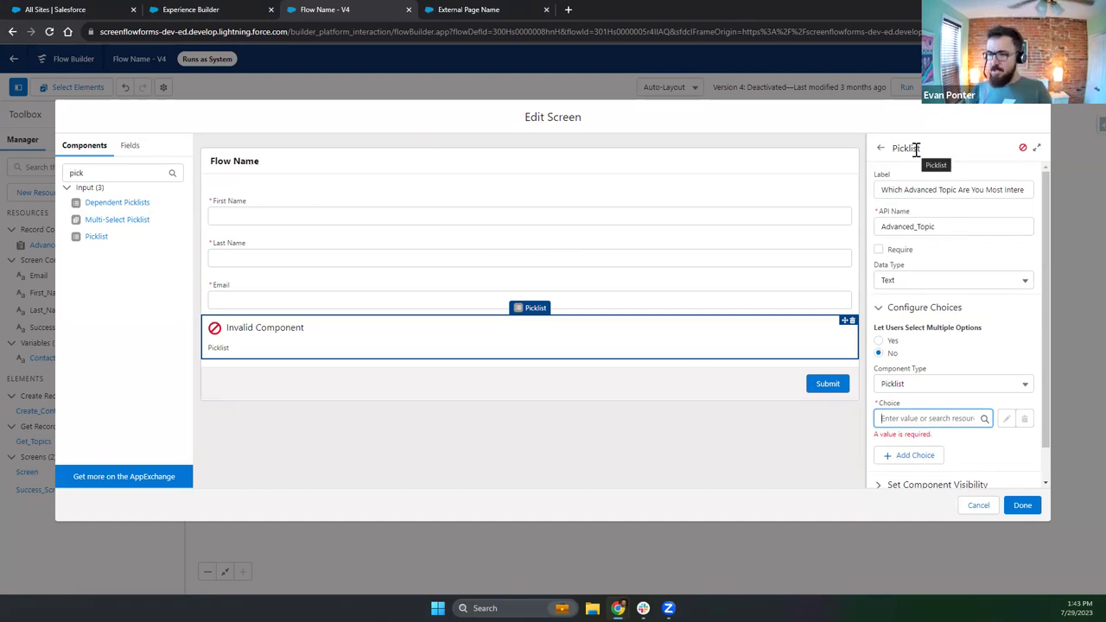
{"action": "left_click_drag", "start_coordinate": [882, 189], "coordinate": [1076, 192]}
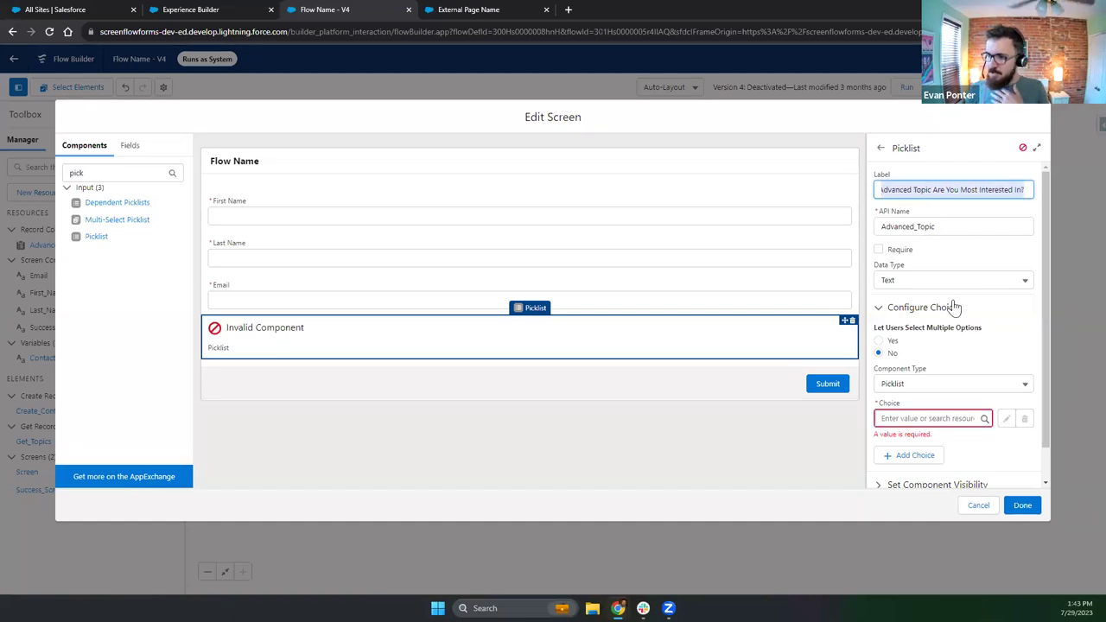
- Start a new choice resource for the picklist with resource type Collection Choice Set and API name AllAdvancedTopics
{"action": "left_click", "coordinate": [895, 419]}
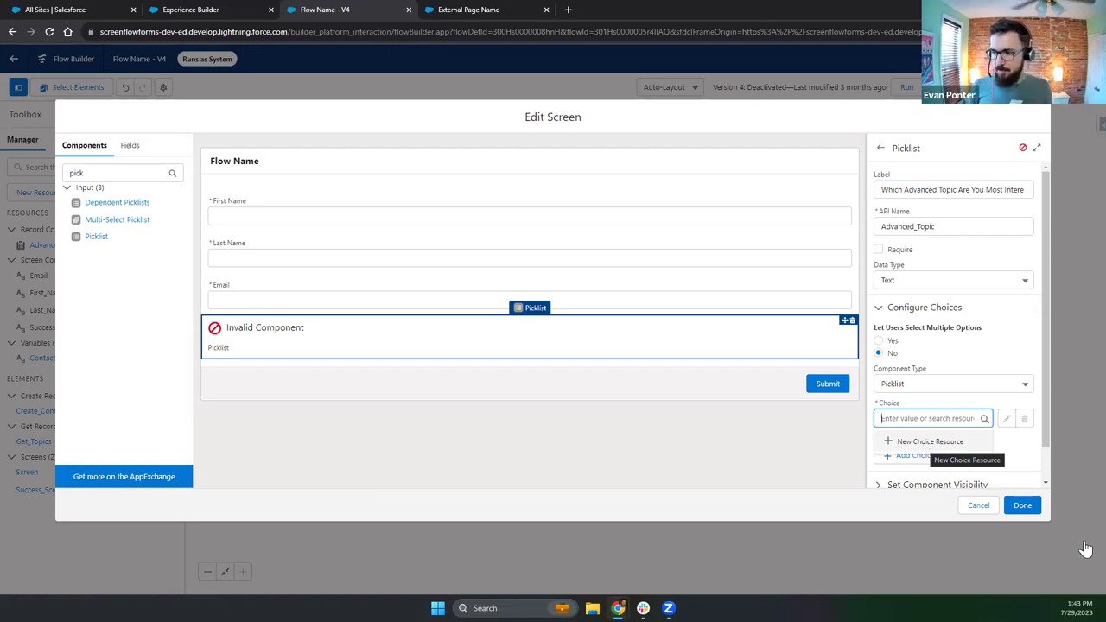
{"action": "left_click", "coordinate": [933, 442]}
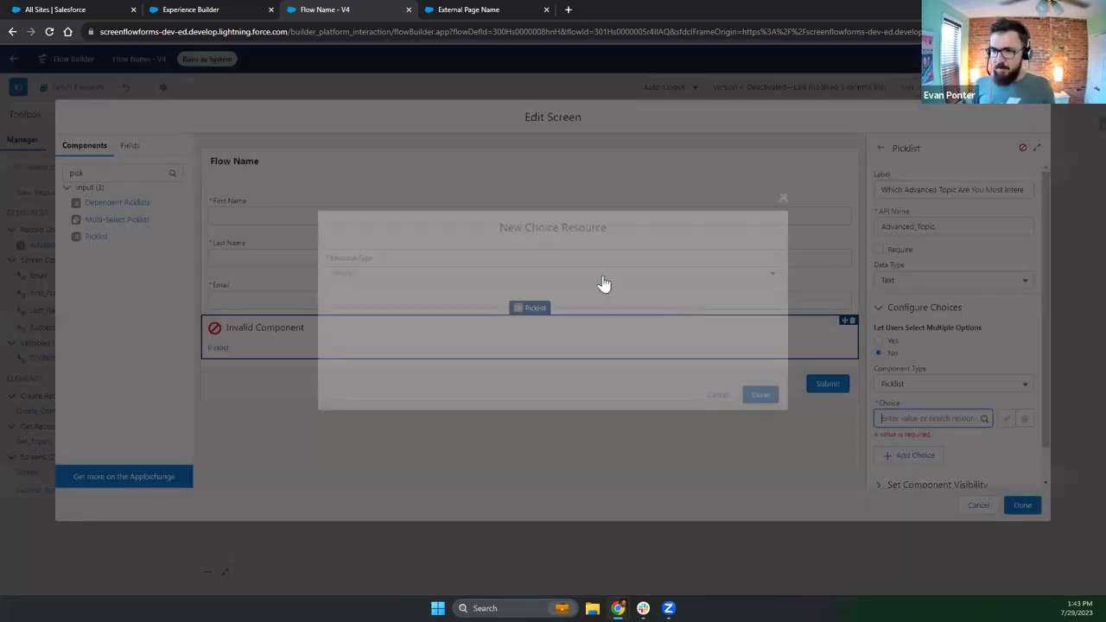
{"action": "left_click", "coordinate": [584, 274]}
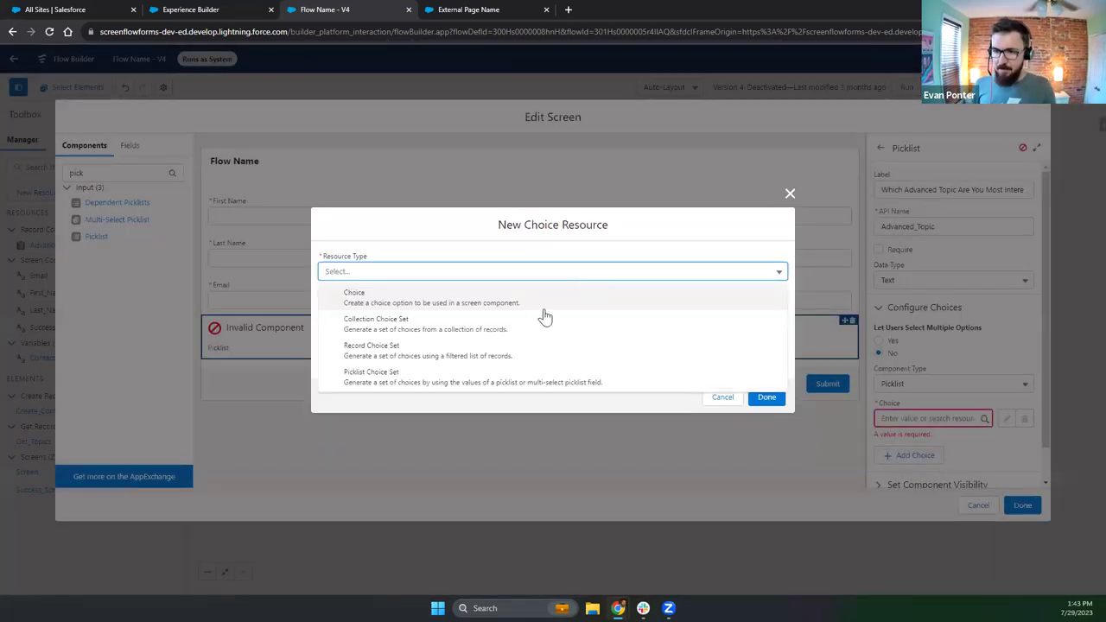
{"action": "left_click", "coordinate": [522, 382]}
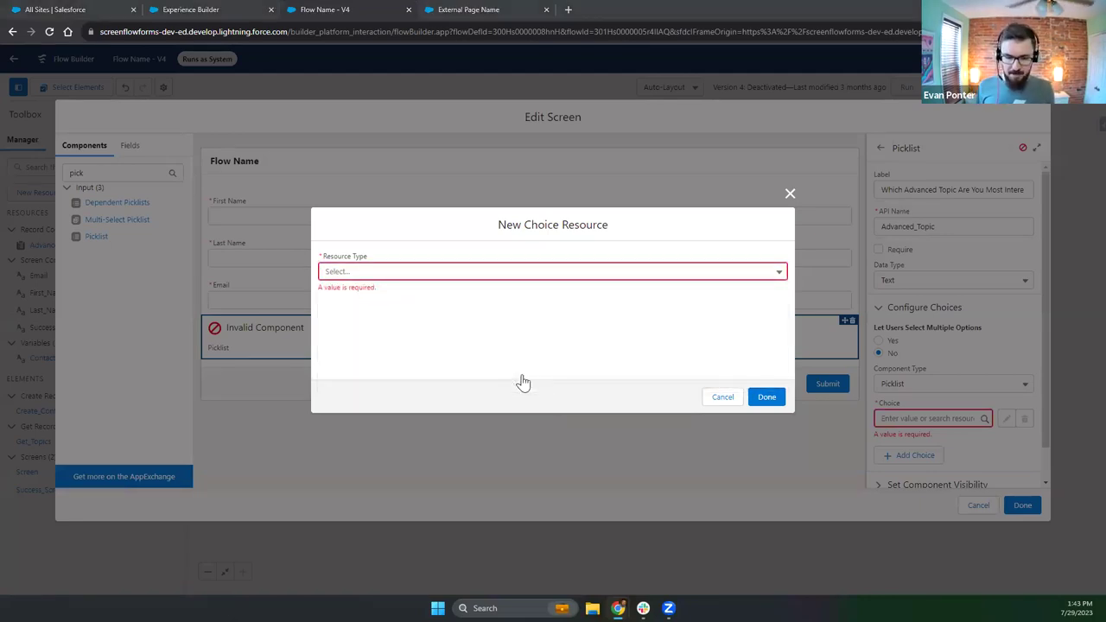
{"action": "key", "text": "alt+Tab"}
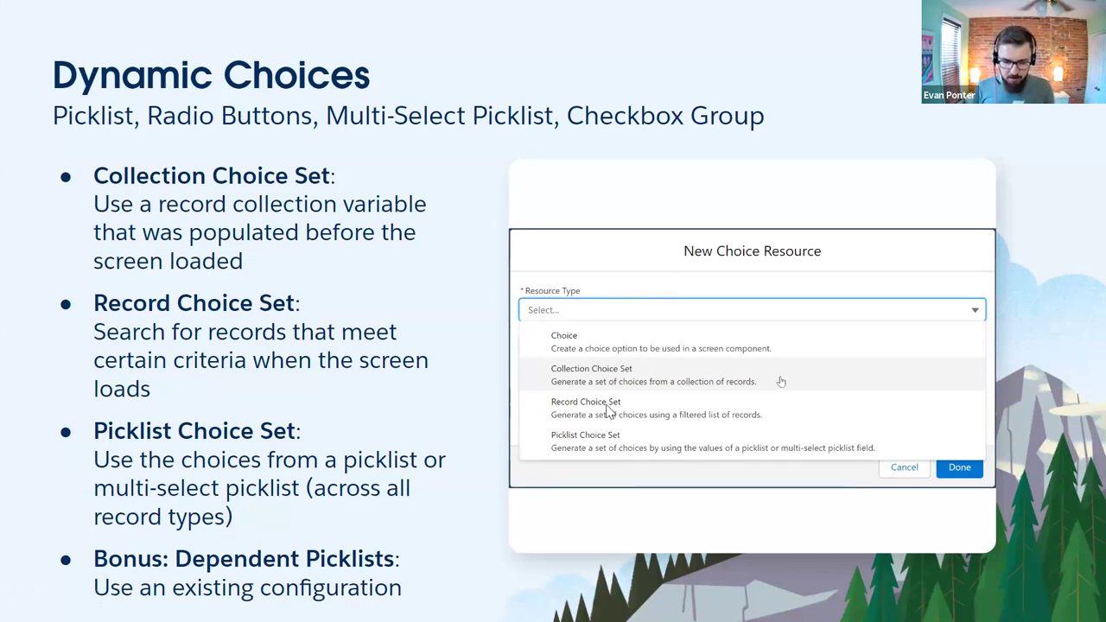
{"action": "key", "text": "alt+Tab"}
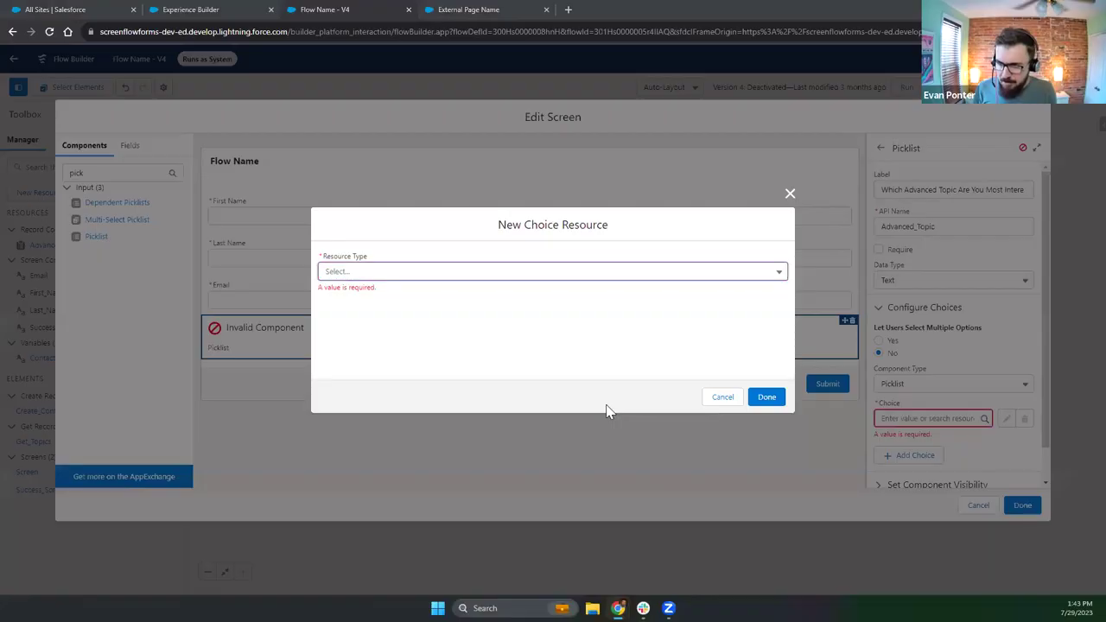
{"action": "left_click", "coordinate": [562, 274]}
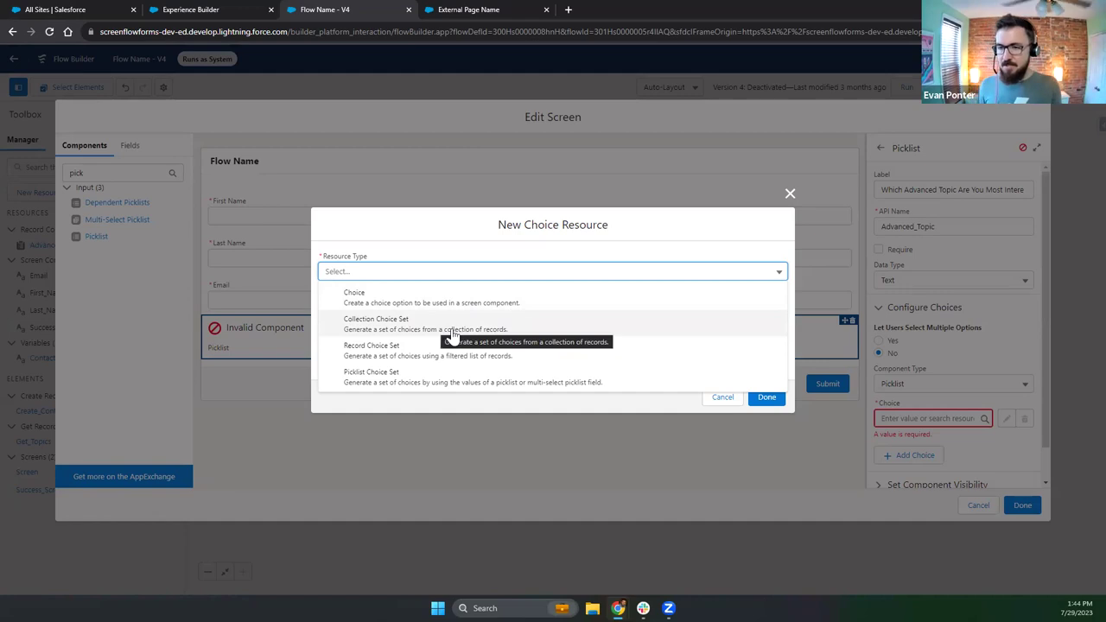
{"action": "left_click", "coordinate": [520, 327]}
{"action": "left_click", "coordinate": [487, 310]}
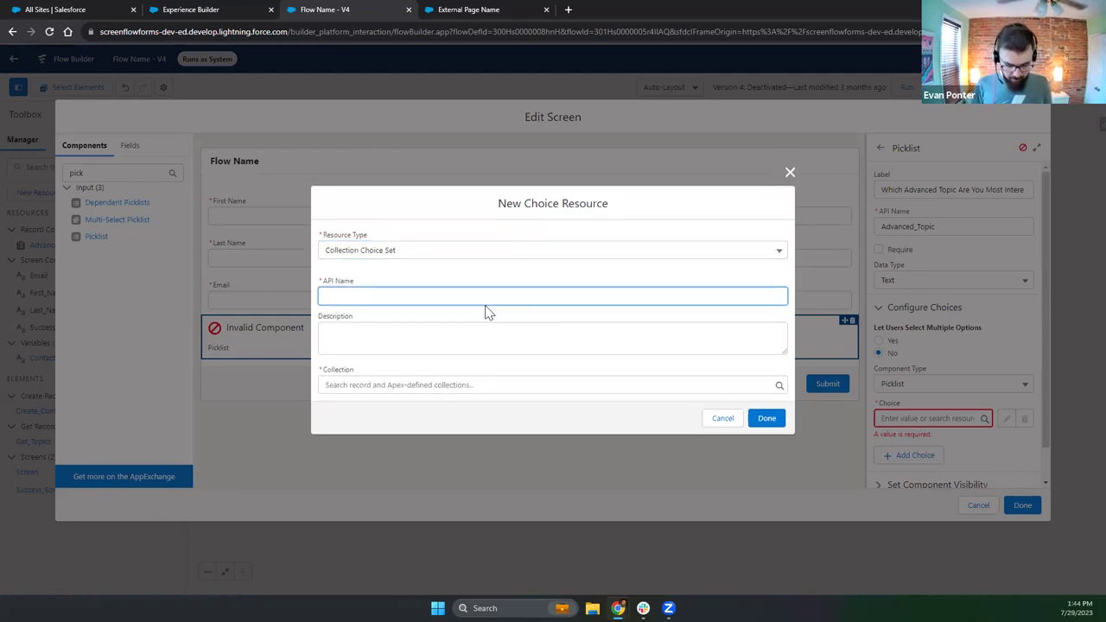
{"action": "type", "text": "AllAdvancedTopics"}
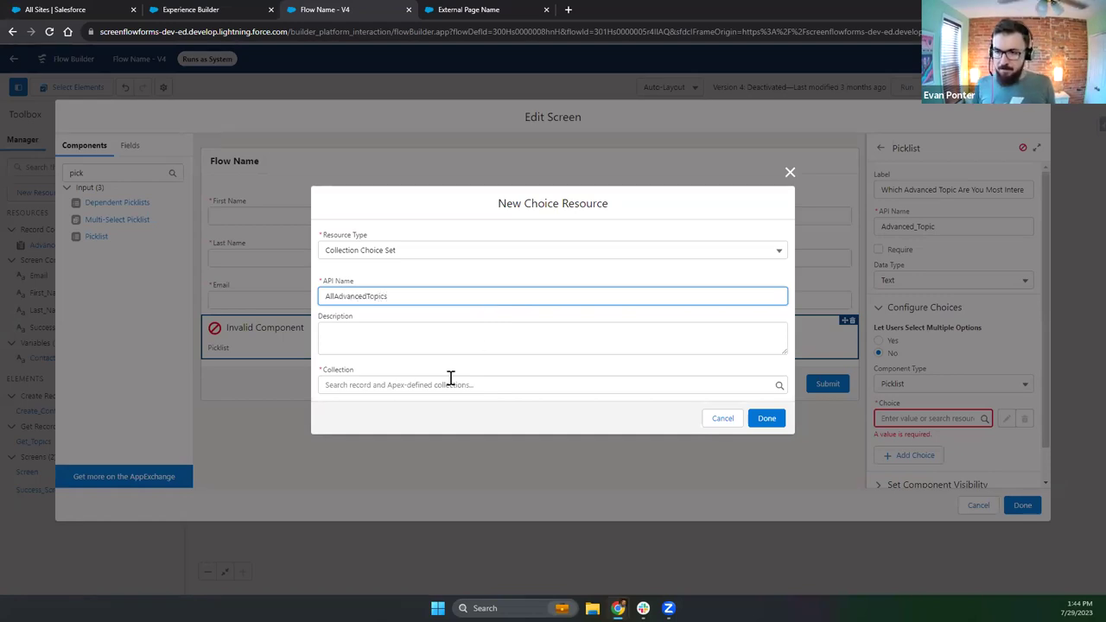
- Use the Advanced Topics from Get_Topics collection for the choice set and set its choice label to the Name field
{"action": "left_click", "coordinate": [343, 385]}
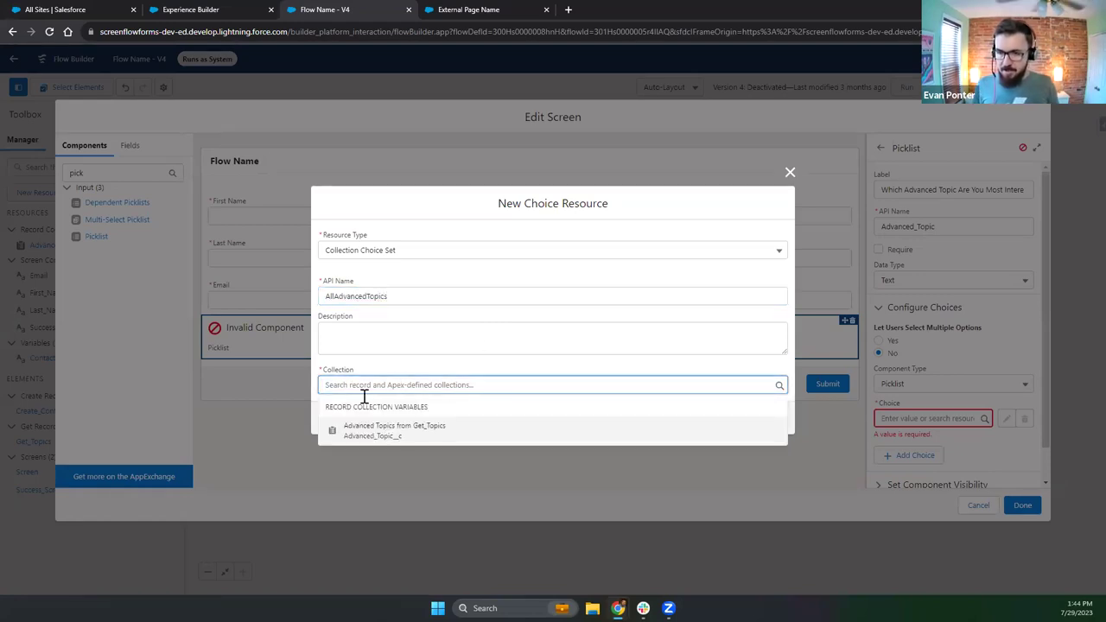
{"action": "left_click", "coordinate": [429, 432]}
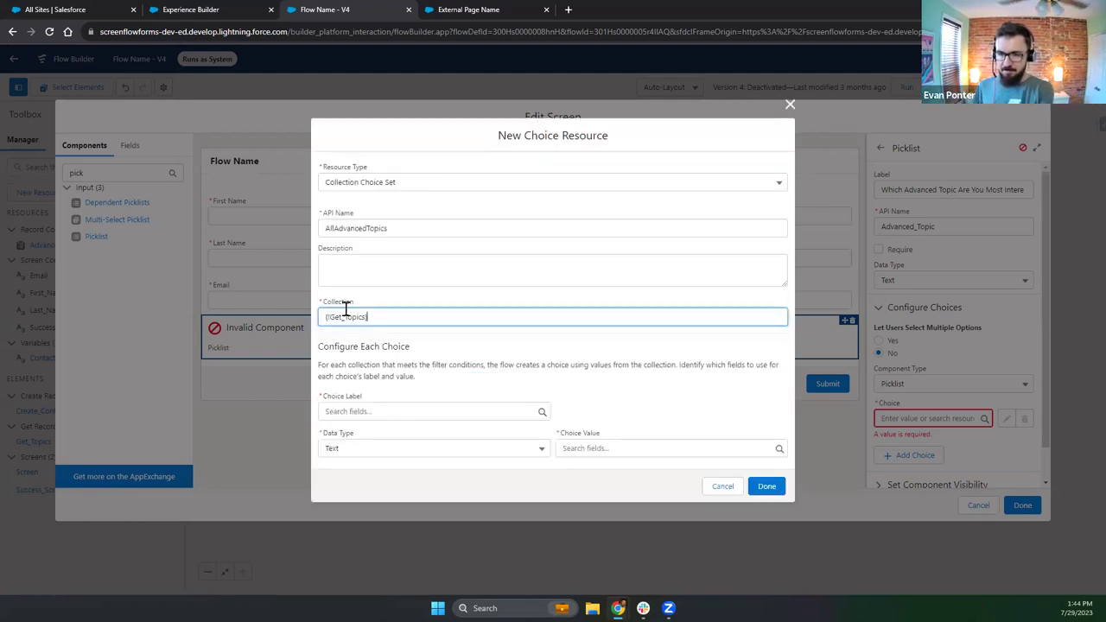
{"action": "left_click", "coordinate": [362, 412]}
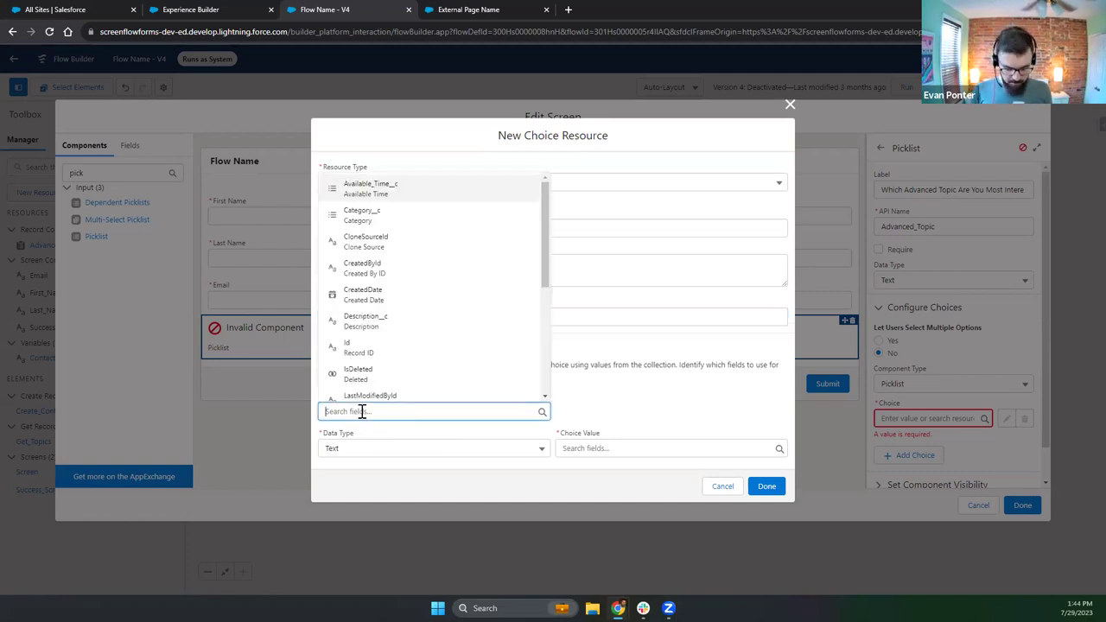
{"action": "type", "text": "name"}
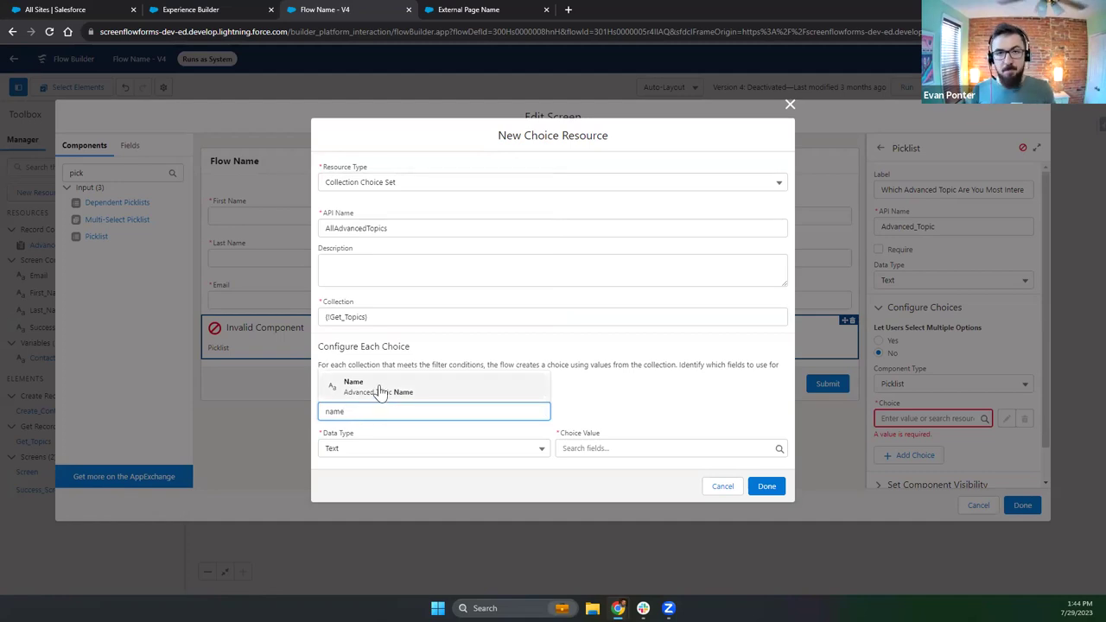
{"action": "left_click", "coordinate": [381, 391]}
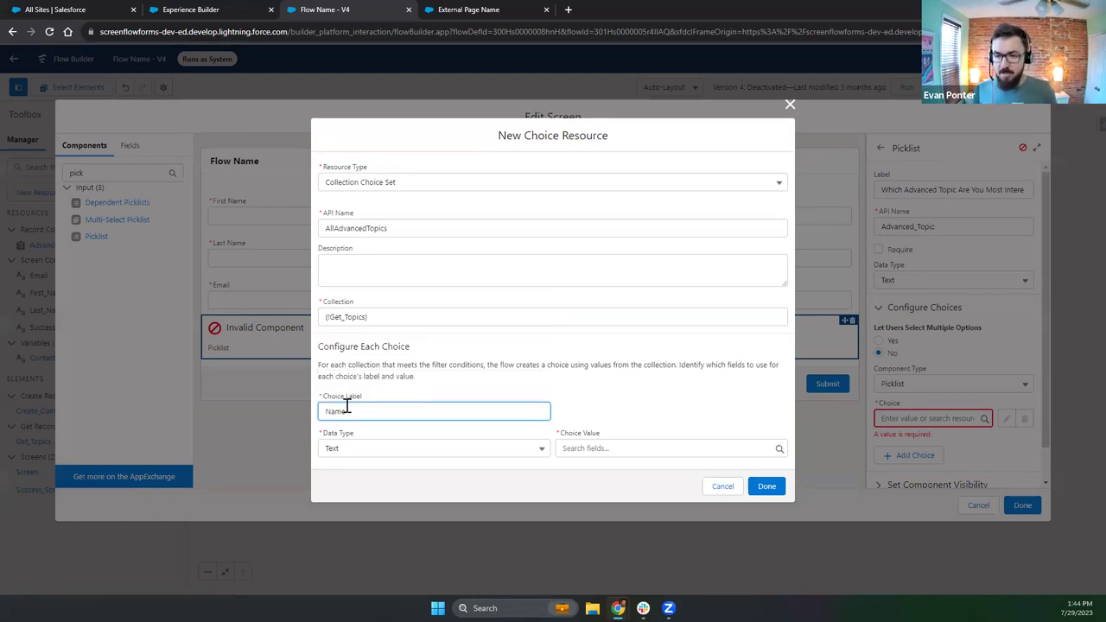
- Set the choice value to the record's Id field, then save the choice resource and the screen
{"action": "left_click", "coordinate": [606, 447]}
{"action": "type", "text": "id"}
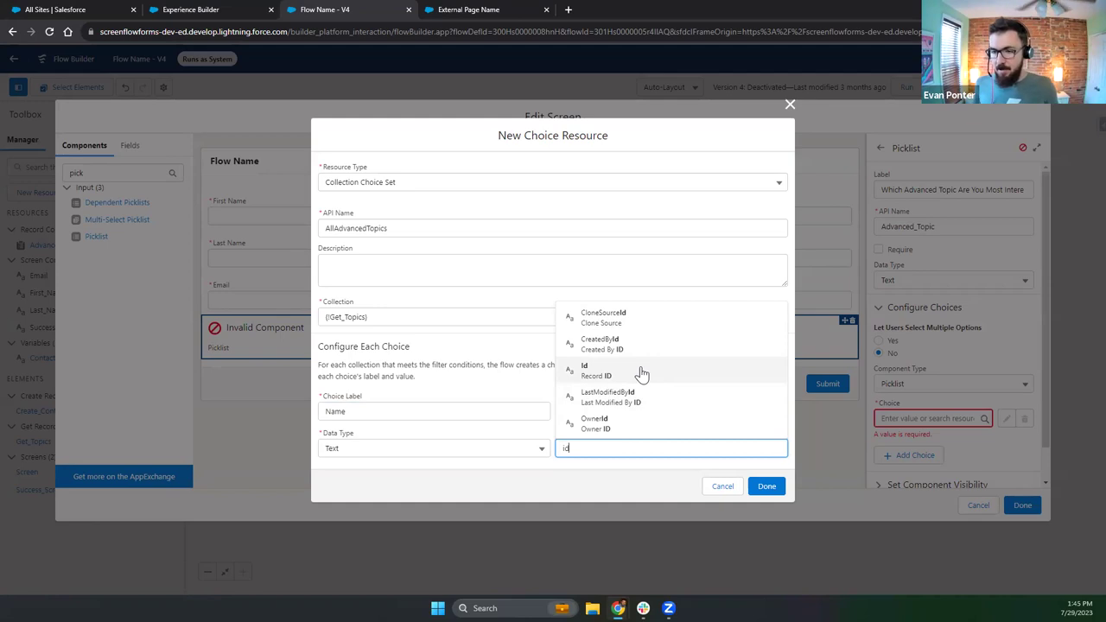
{"action": "left_click", "coordinate": [612, 373]}
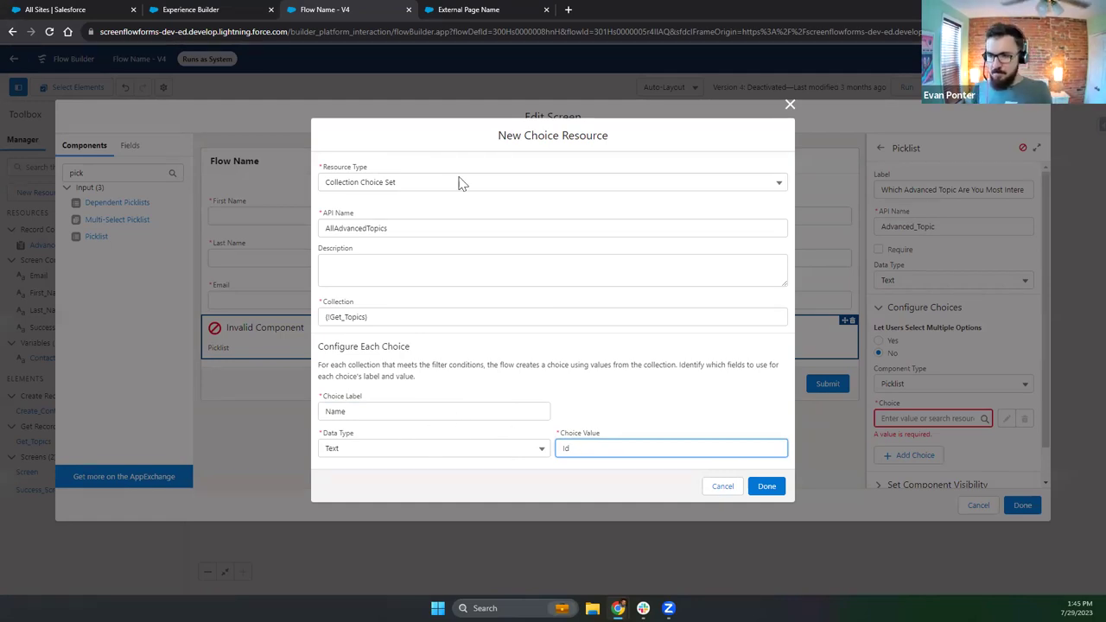
{"action": "left_click", "coordinate": [766, 486]}
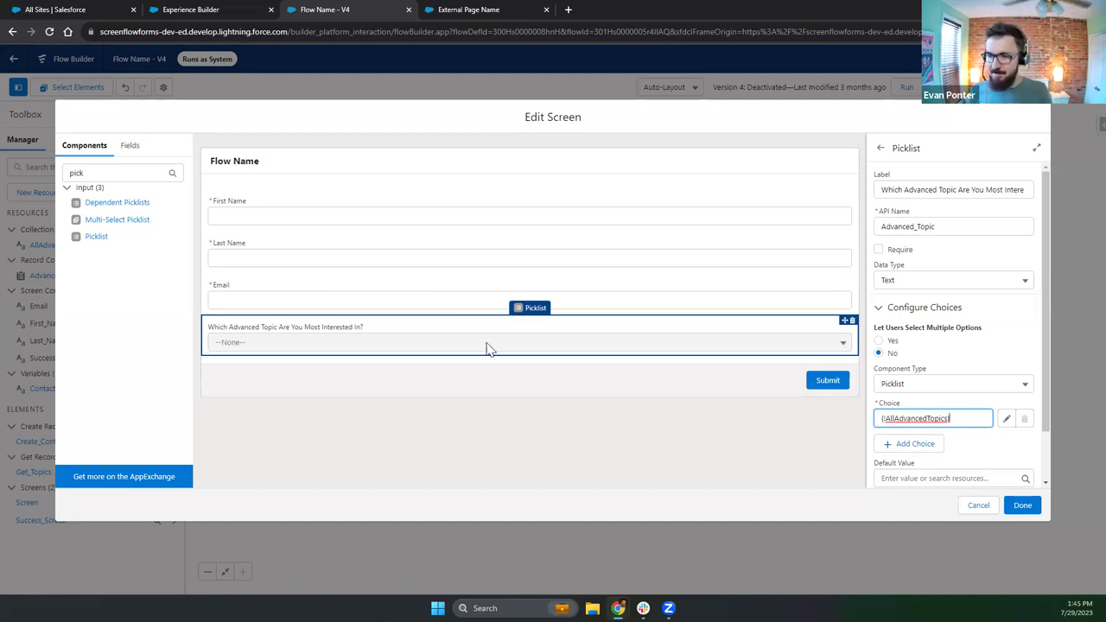
{"action": "scroll", "coordinate": [965, 435], "scroll_direction": "down", "scroll_amount": 1}
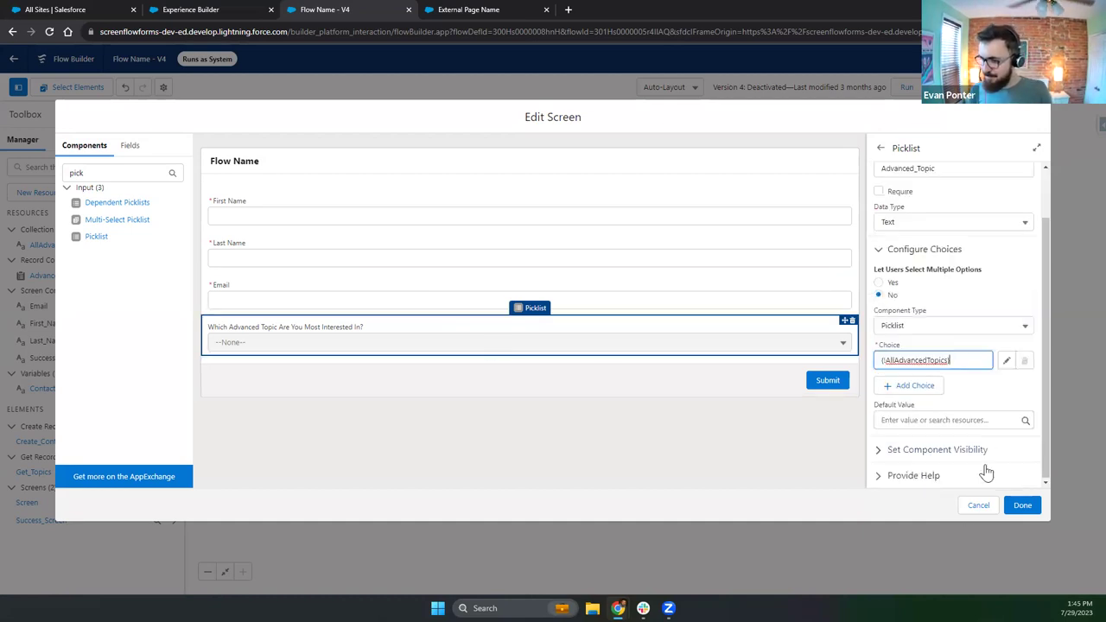
{"action": "left_click", "coordinate": [1021, 506]}
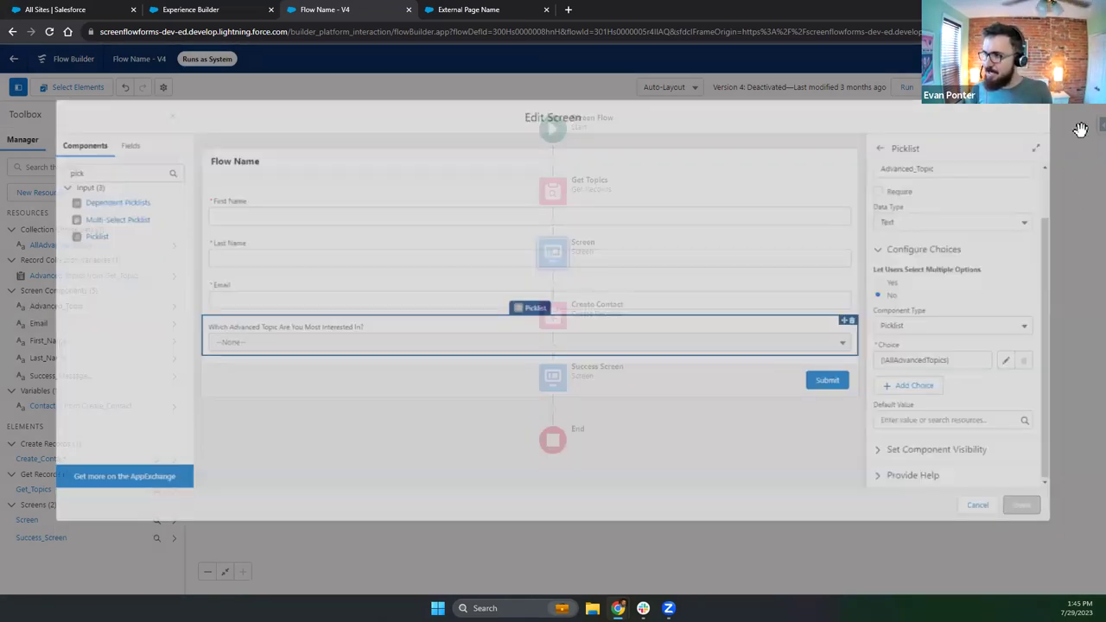
- Save the flow as a new version described "Allows someone to submit contact information. With Advanced Topic Question" and activate it
{"action": "left_click", "coordinate": [1037, 86]}
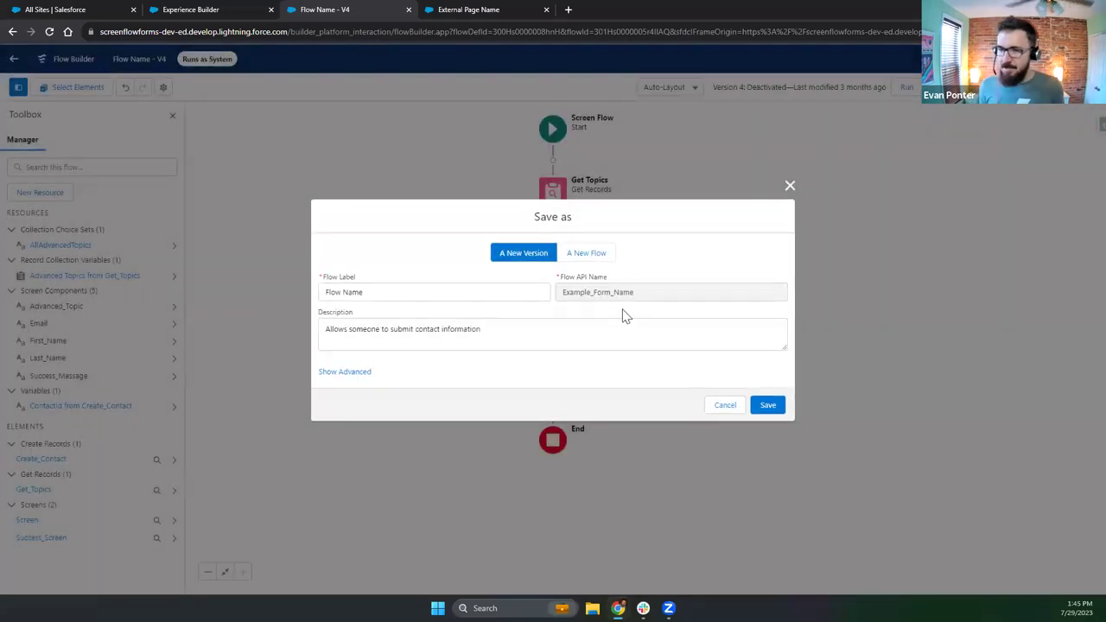
{"action": "left_click", "coordinate": [507, 334]}
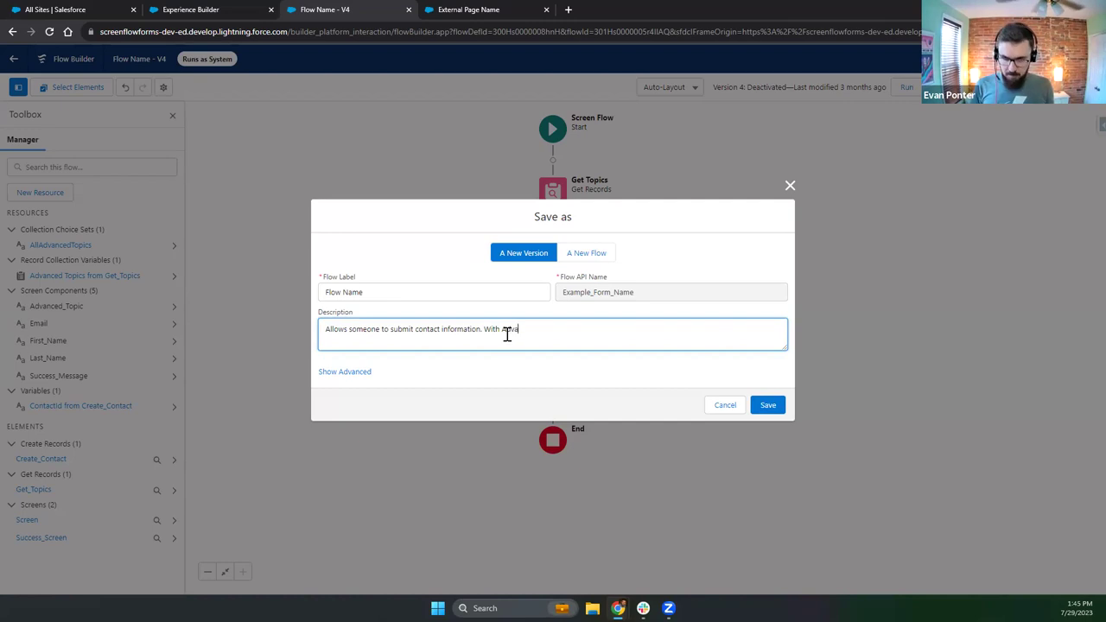
{"action": "type", "text": "Topic Question"}
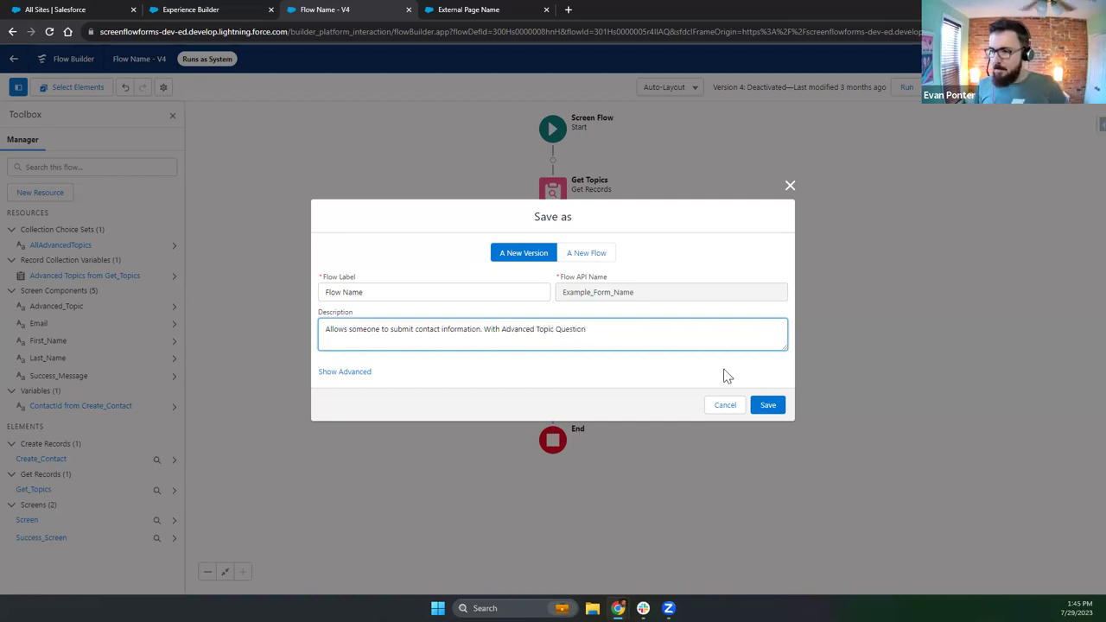
{"action": "left_click", "coordinate": [756, 413]}
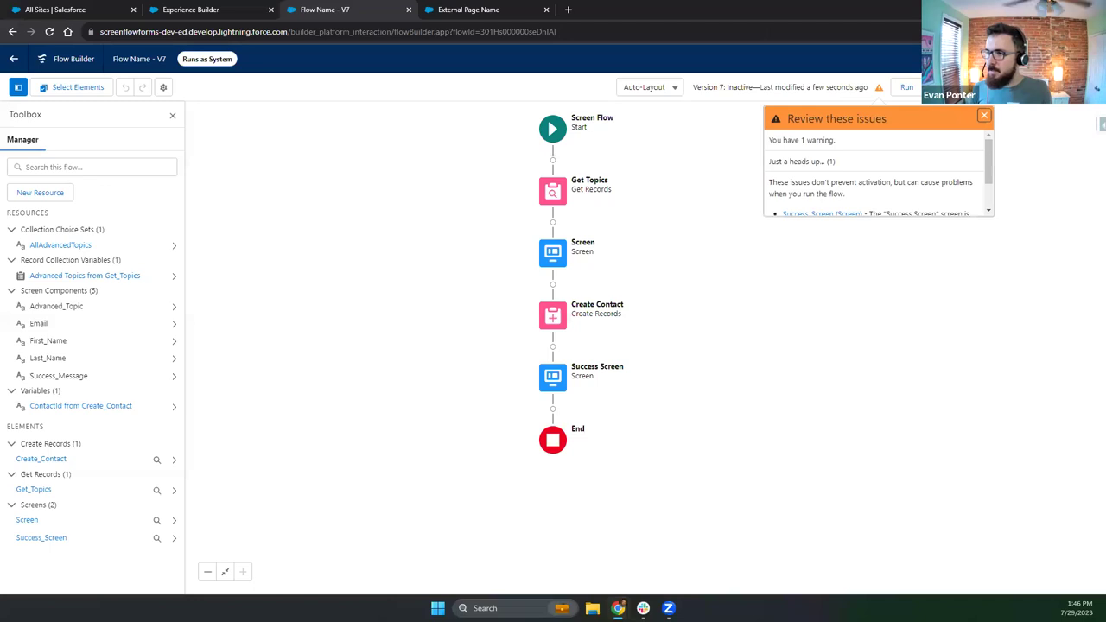
{"action": "left_click", "coordinate": [1062, 86]}
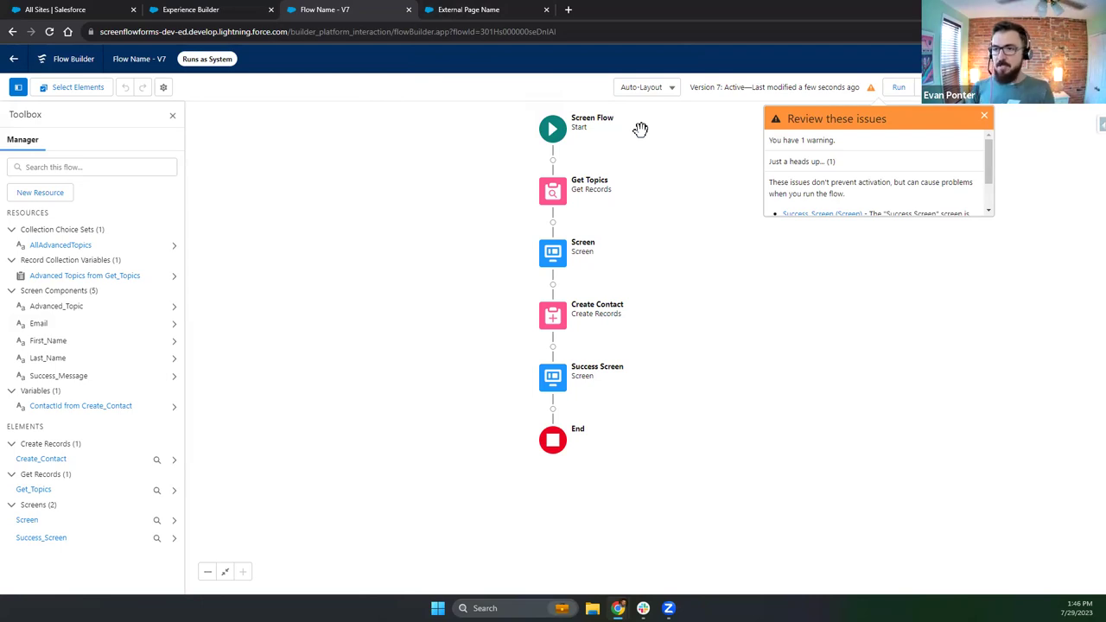
- Reload the published External Page Name page to check the form with the newly activated flow version
{"action": "left_click", "coordinate": [485, 16]}
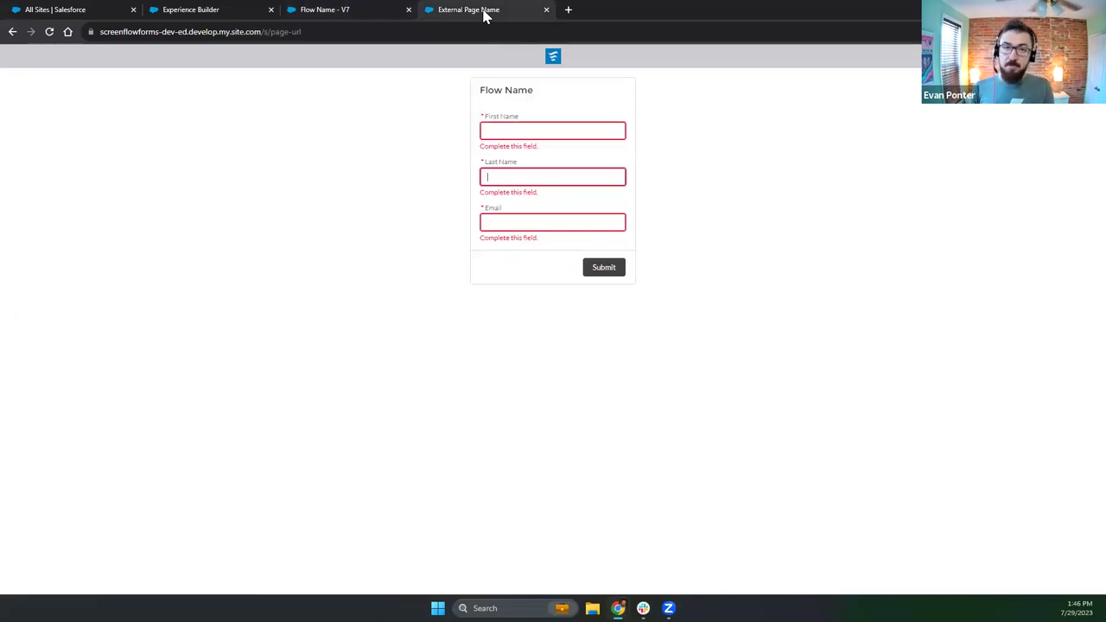
{"action": "left_click", "coordinate": [323, 9]}
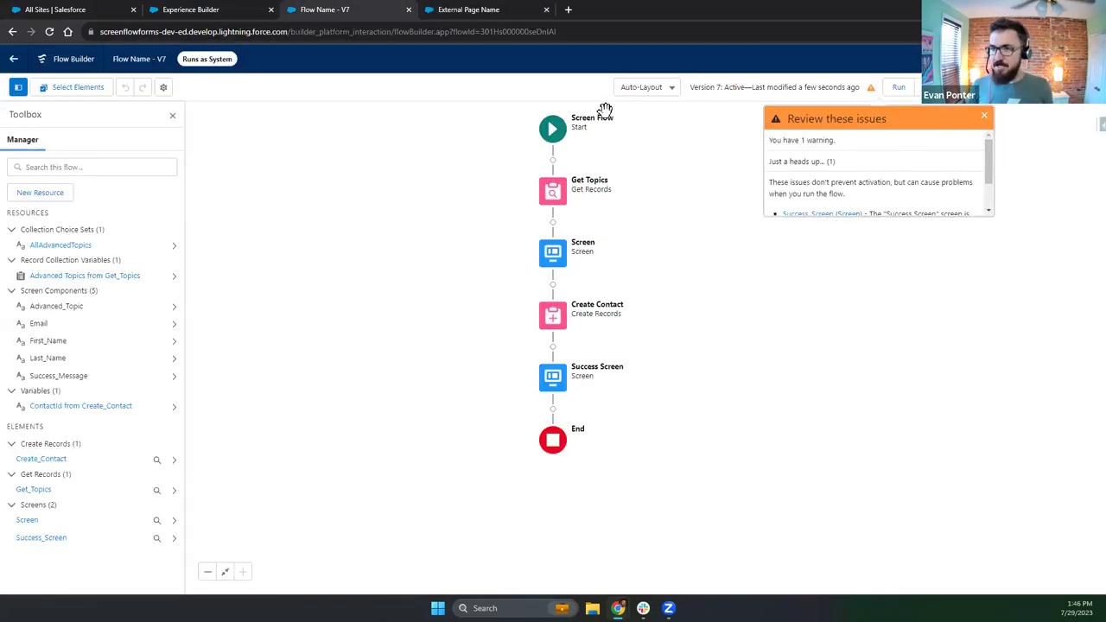
{"action": "left_click", "coordinate": [443, 10]}
{"action": "left_click", "coordinate": [371, 27]}
{"action": "key", "text": "Return"}
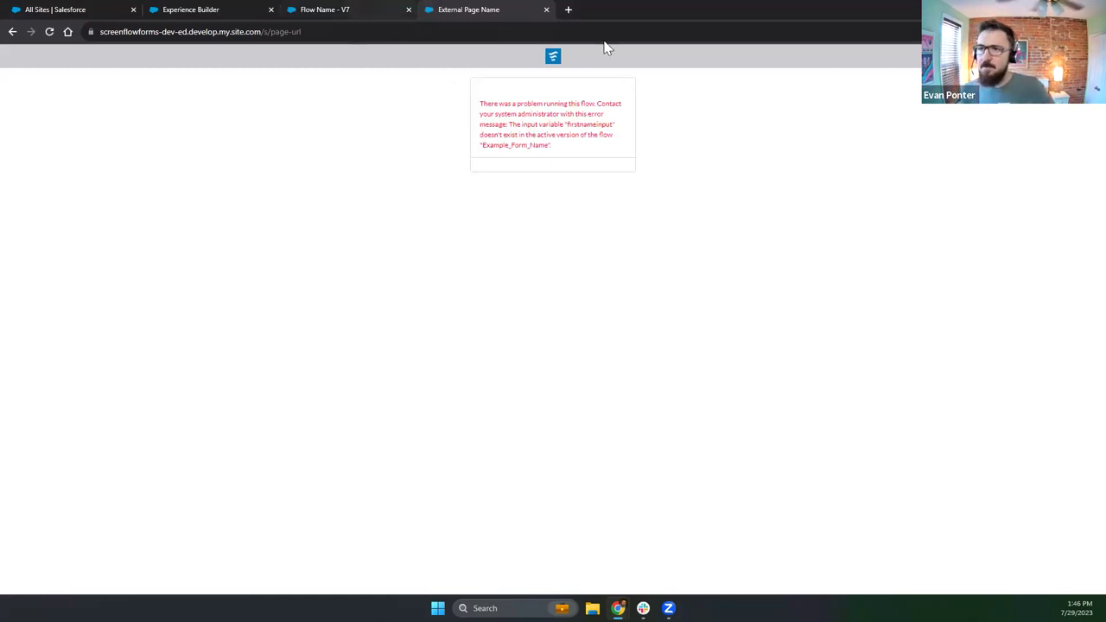
- In Experience Builder, clear the firstnameinput value of the page's Flow component
{"action": "left_click", "coordinate": [343, 9]}
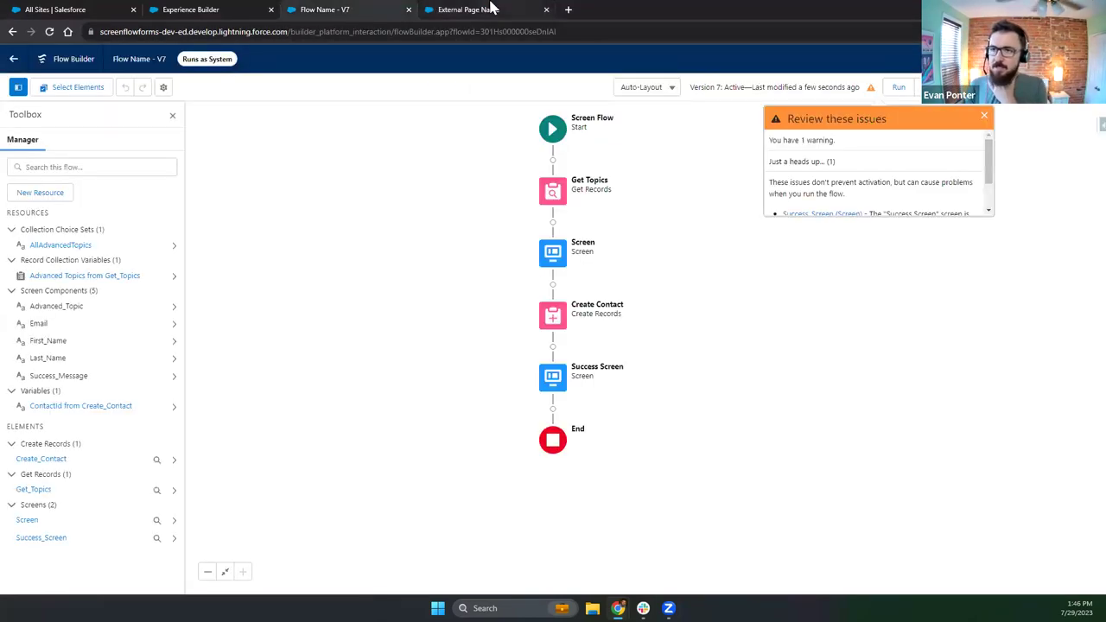
{"action": "left_click", "coordinate": [488, 8]}
{"action": "left_click", "coordinate": [183, 8]}
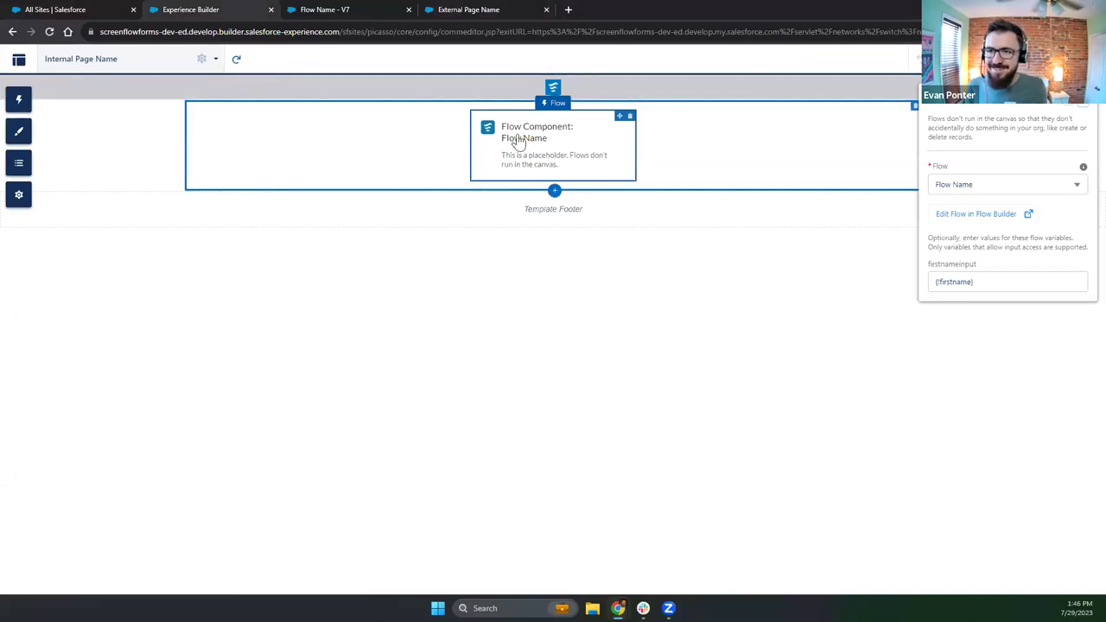
{"action": "left_click", "coordinate": [995, 279]}
{"action": "key", "text": "ctrl+a"}
{"action": "key", "text": "BackSpace"}
{"action": "left_click", "coordinate": [995, 332]}
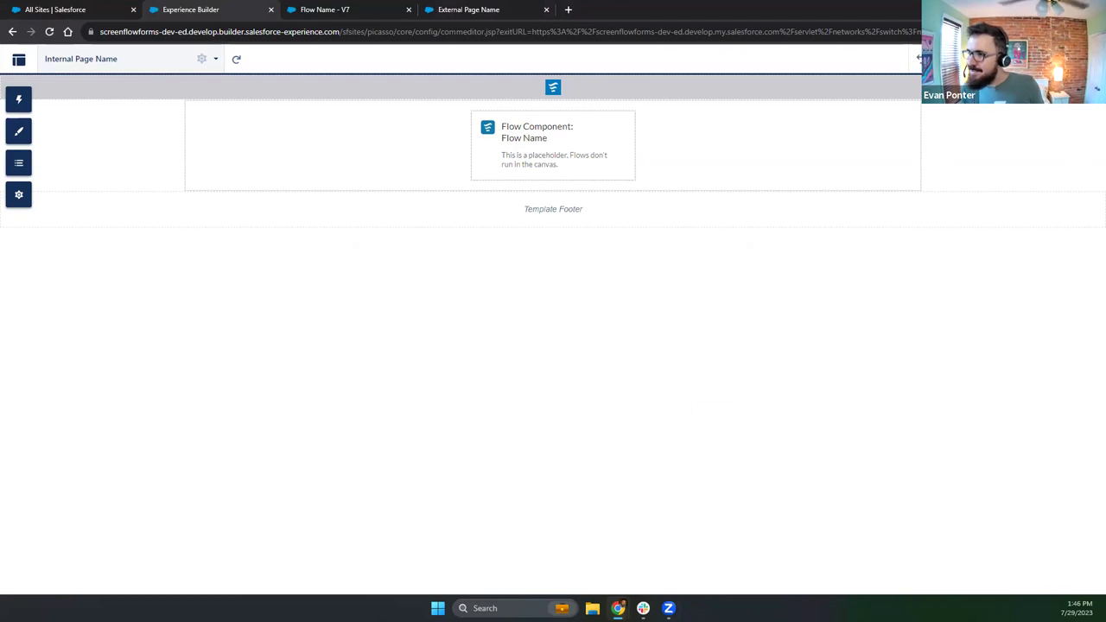
- Publish the site's changes and dismiss the confirmation
{"action": "left_click", "coordinate": [1067, 59]}
{"action": "left_click", "coordinate": [720, 409]}
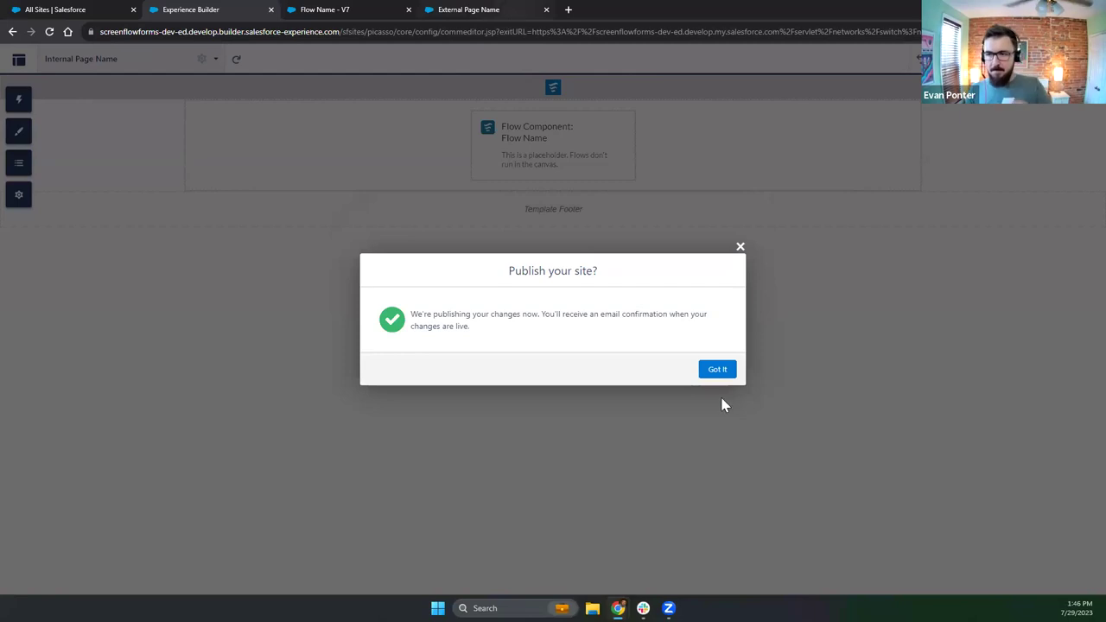
{"action": "left_click", "coordinate": [715, 373]}
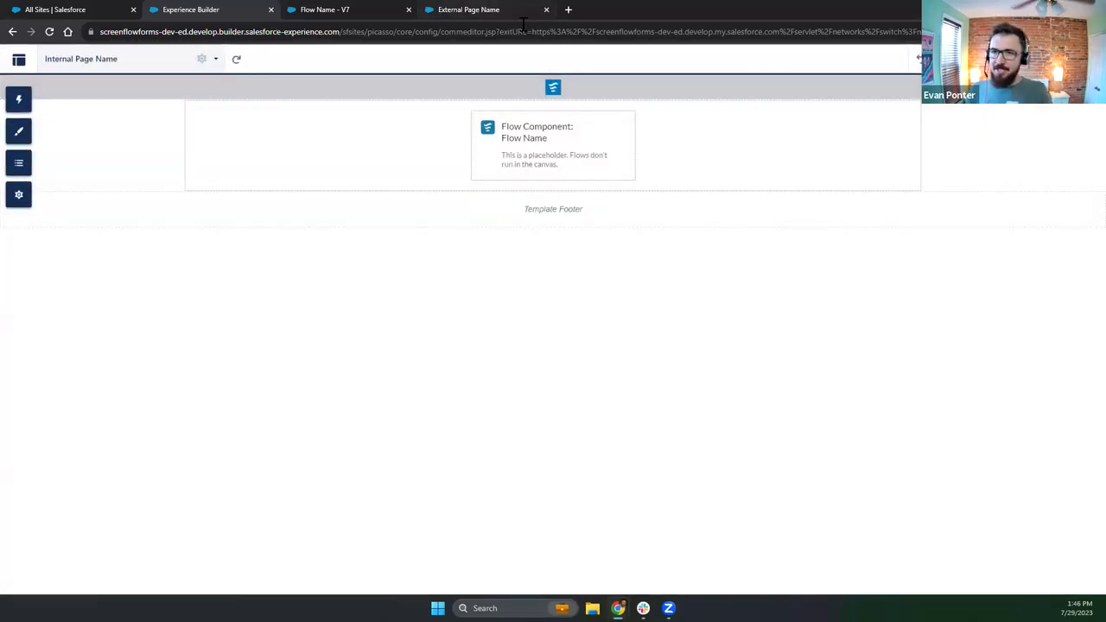
- Reload the published external page and open the advanced topic picklist to view its choices
{"action": "left_click", "coordinate": [504, 12]}
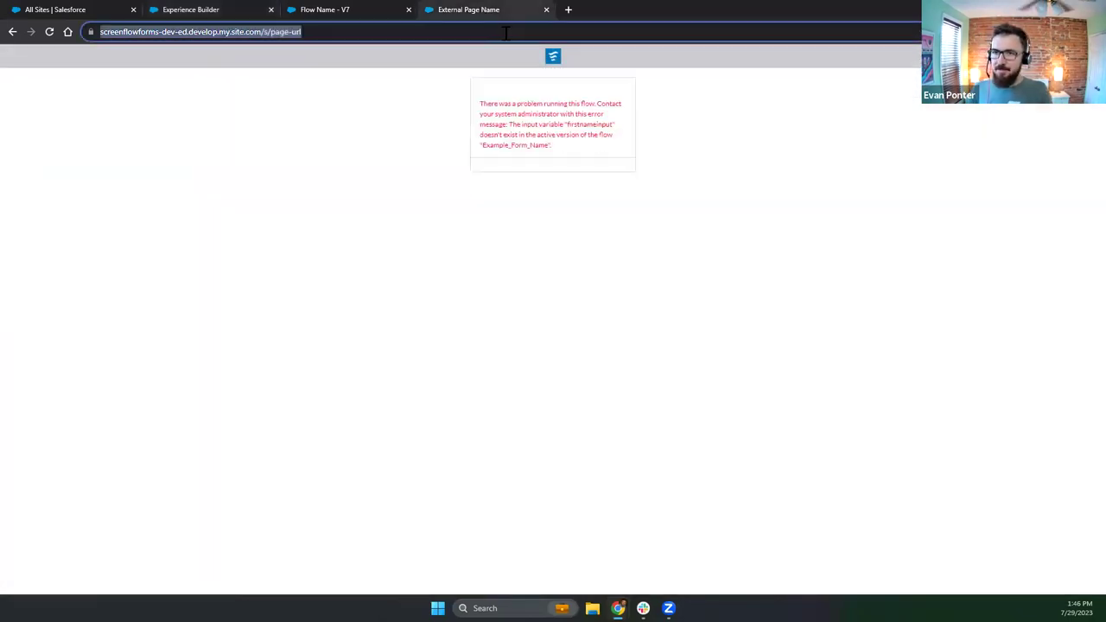
{"action": "key", "text": "Return"}
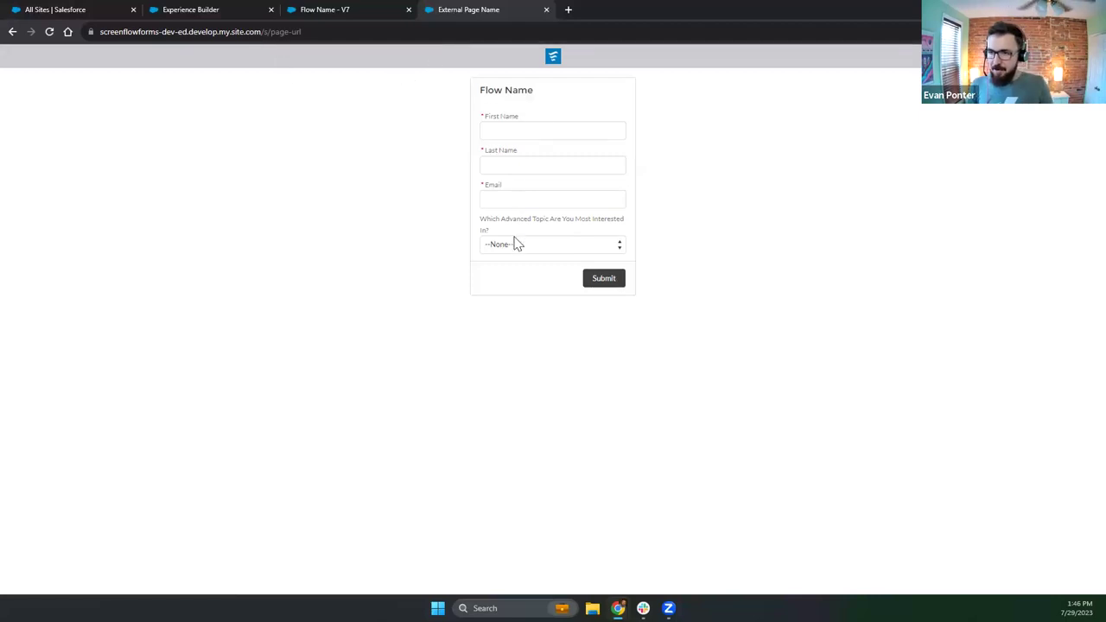
{"action": "left_click", "coordinate": [553, 249]}
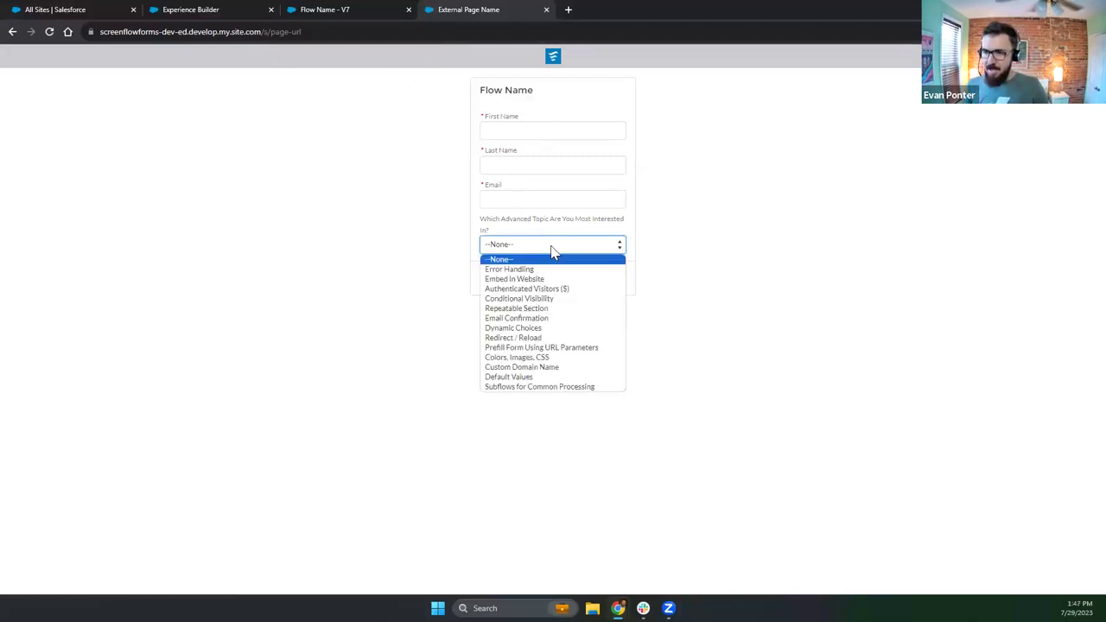
- Enlarge the page display and choose Repeatable Section as the advanced topic of most interest
{"action": "key", "text": "ctrl+plus"}
{"action": "key", "text": "ctrl+plus"}
{"action": "key", "text": "ctrl+plus"}
{"action": "key", "text": "ctrl+plus"}
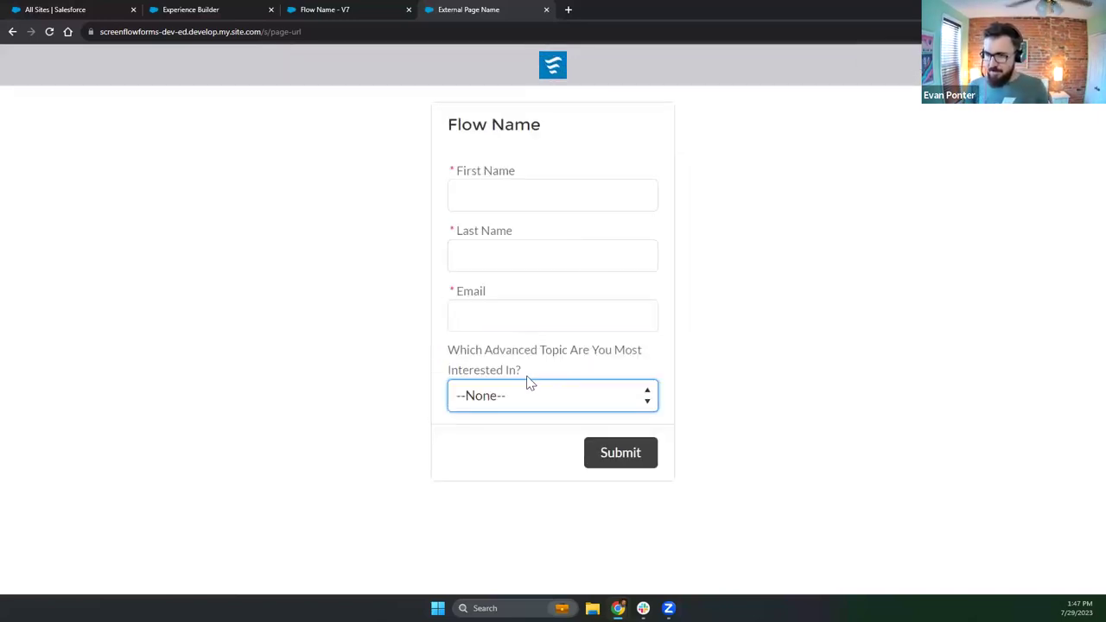
{"action": "left_click", "coordinate": [521, 395]}
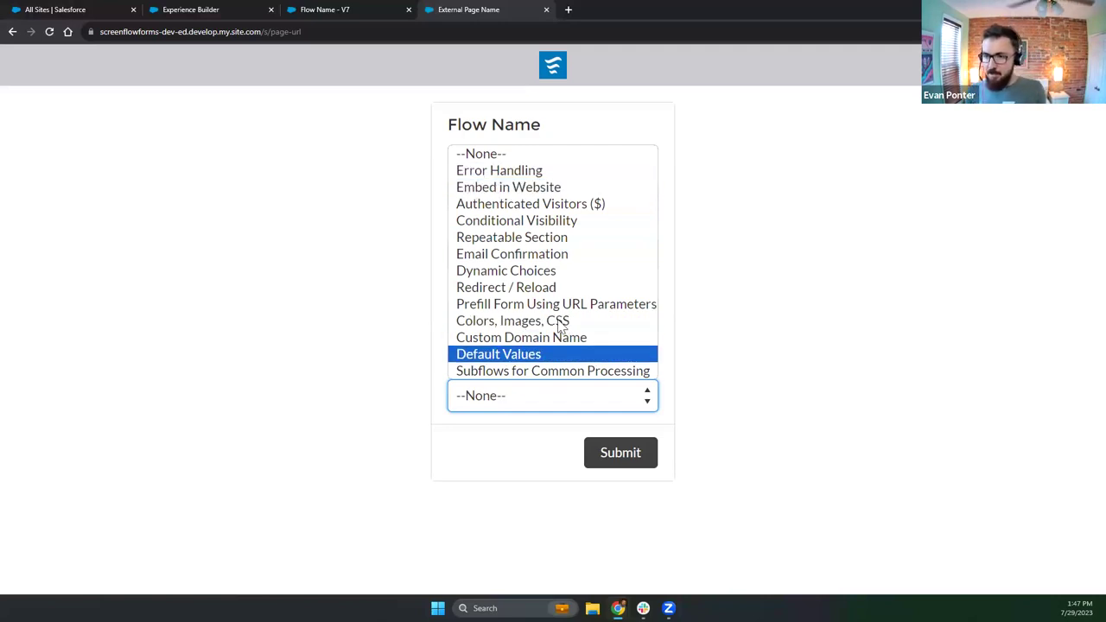
{"action": "left_click", "coordinate": [548, 239]}
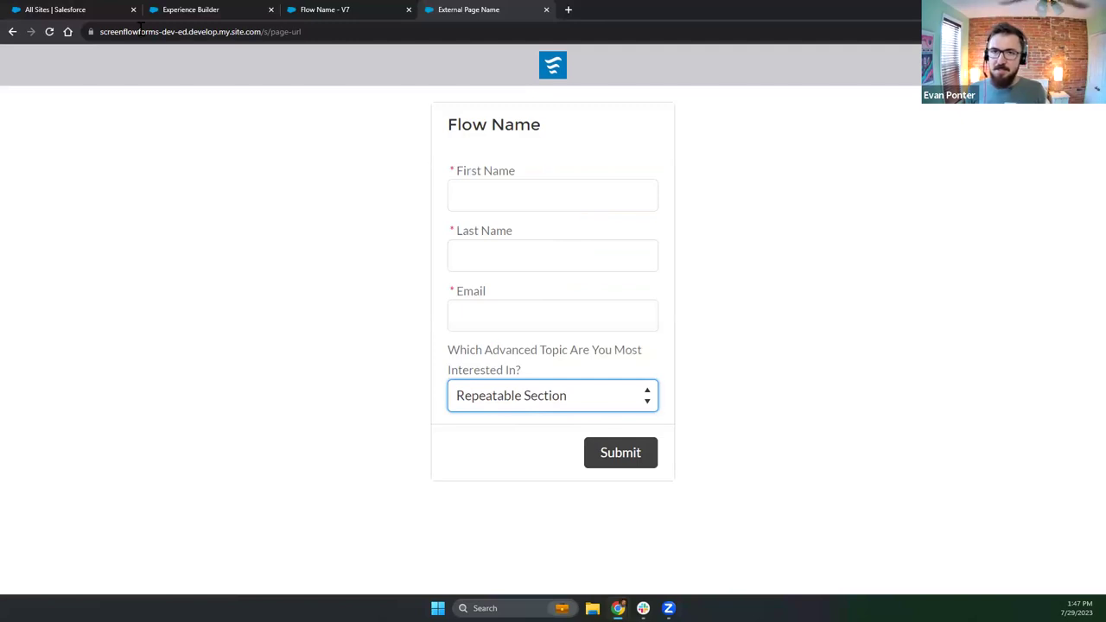
- Find Advanced Topics among the Salesforce items and open its record list in a new tab to compare with the form's choices
{"action": "left_click", "coordinate": [80, 7]}
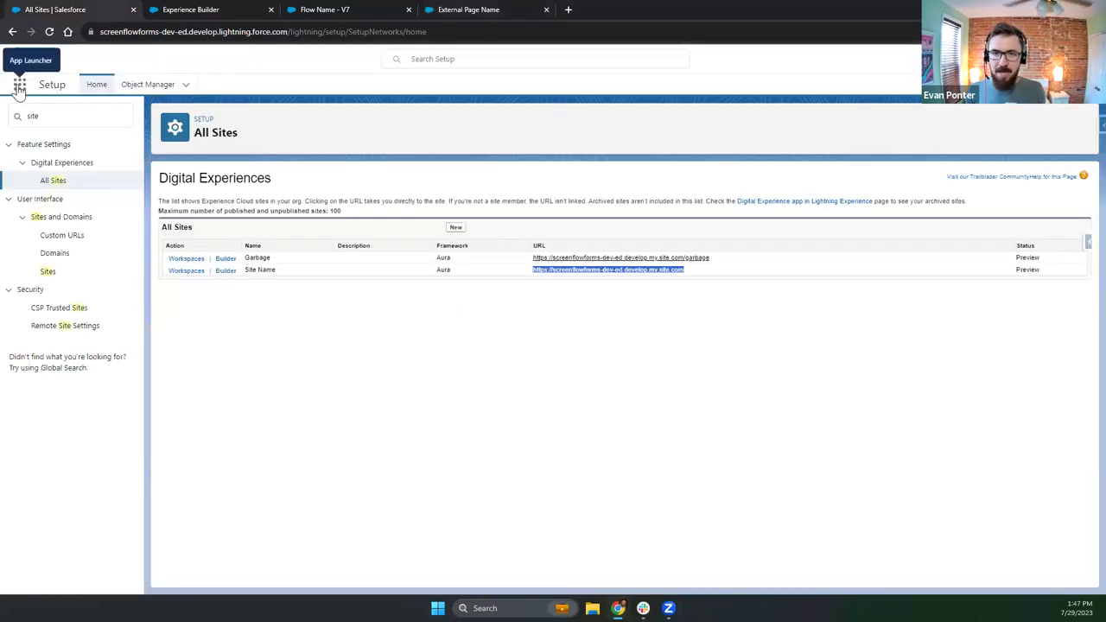
{"action": "left_click", "coordinate": [49, 118]}
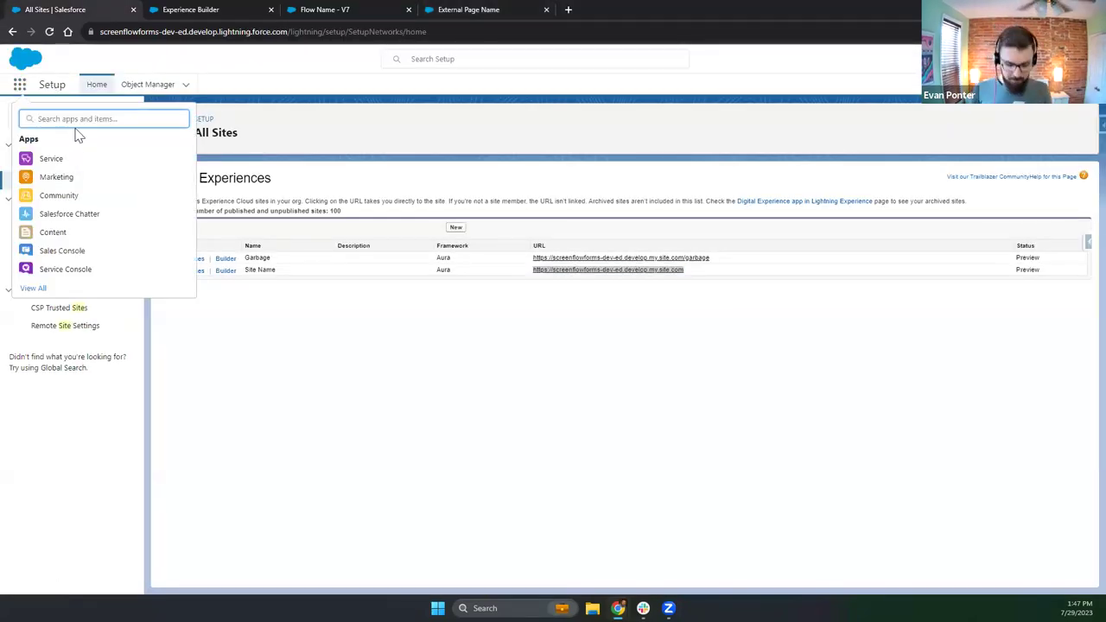
{"action": "type", "text": "advanced"}
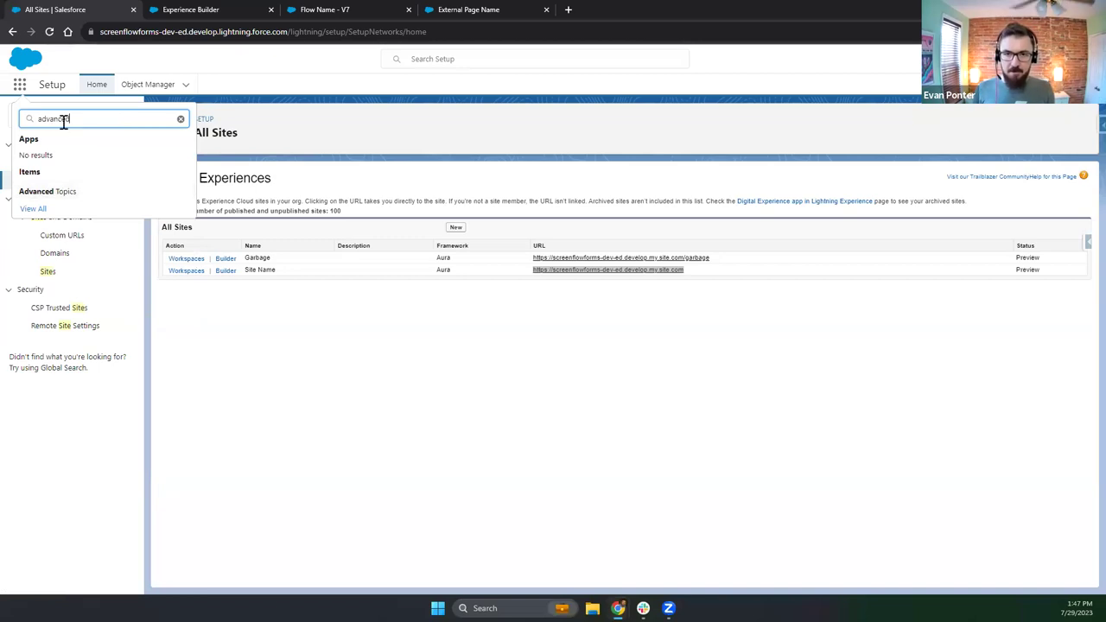
{"action": "right_click", "coordinate": [65, 191]}
{"action": "left_click", "coordinate": [95, 203]}
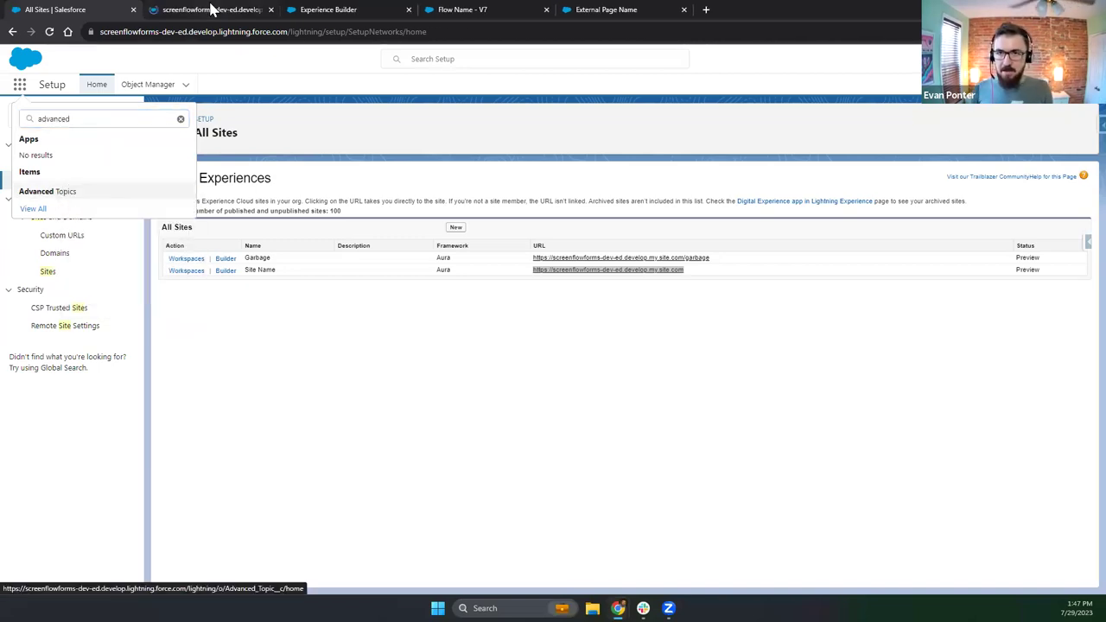
{"action": "left_click", "coordinate": [213, 9]}
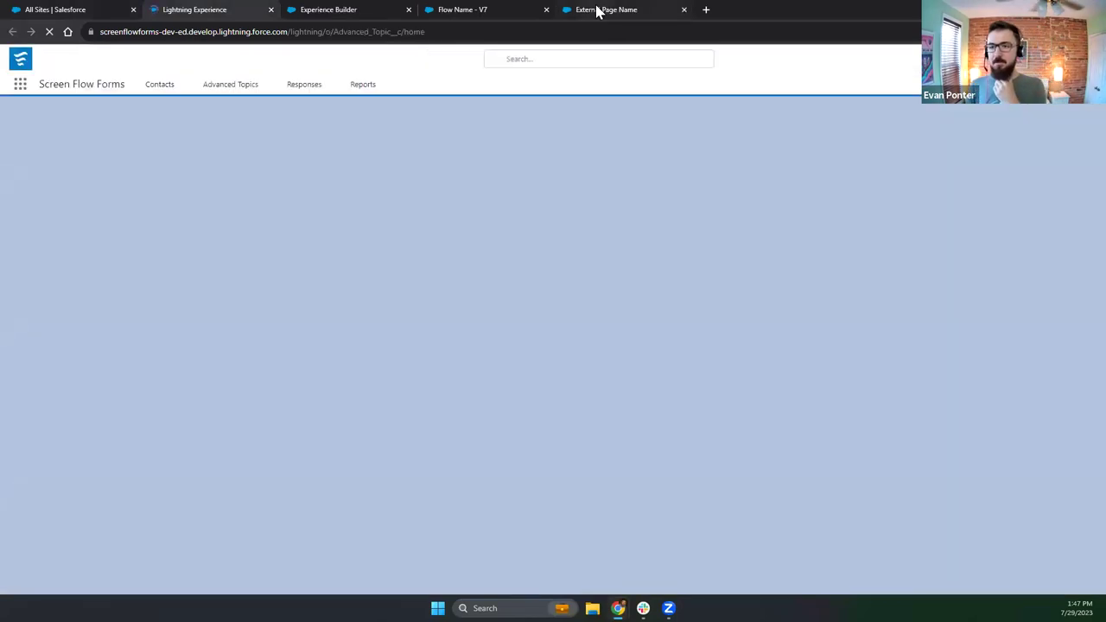
{"action": "left_click", "coordinate": [596, 10]}
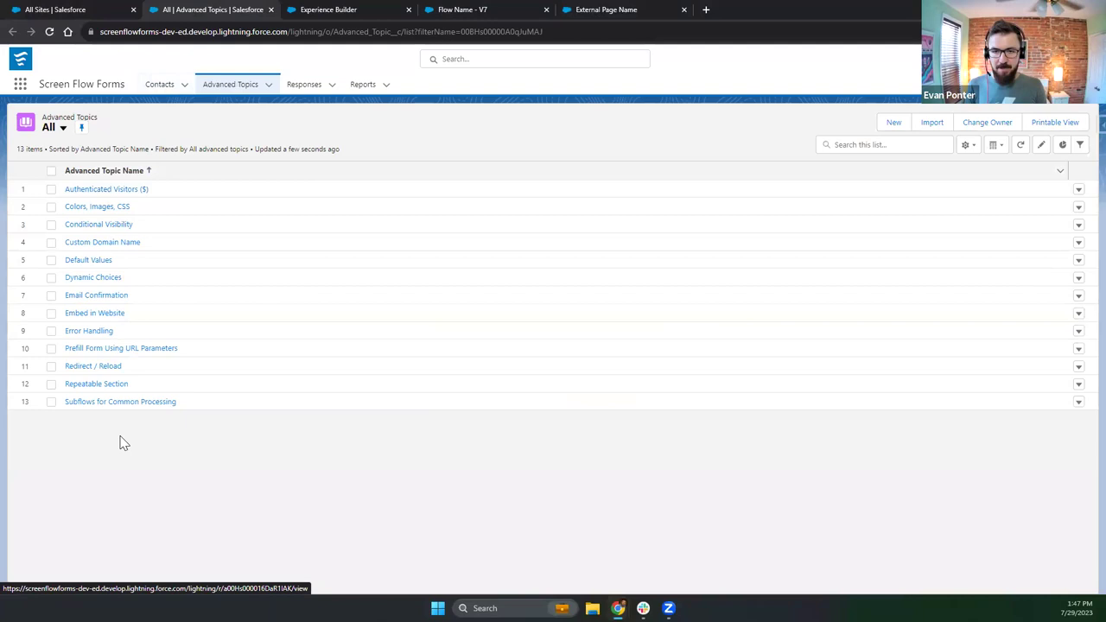
- Open a blank new Advanced Topic record form, and choose Default Values in the external page's advanced topic picklist
{"action": "left_click", "coordinate": [893, 126]}
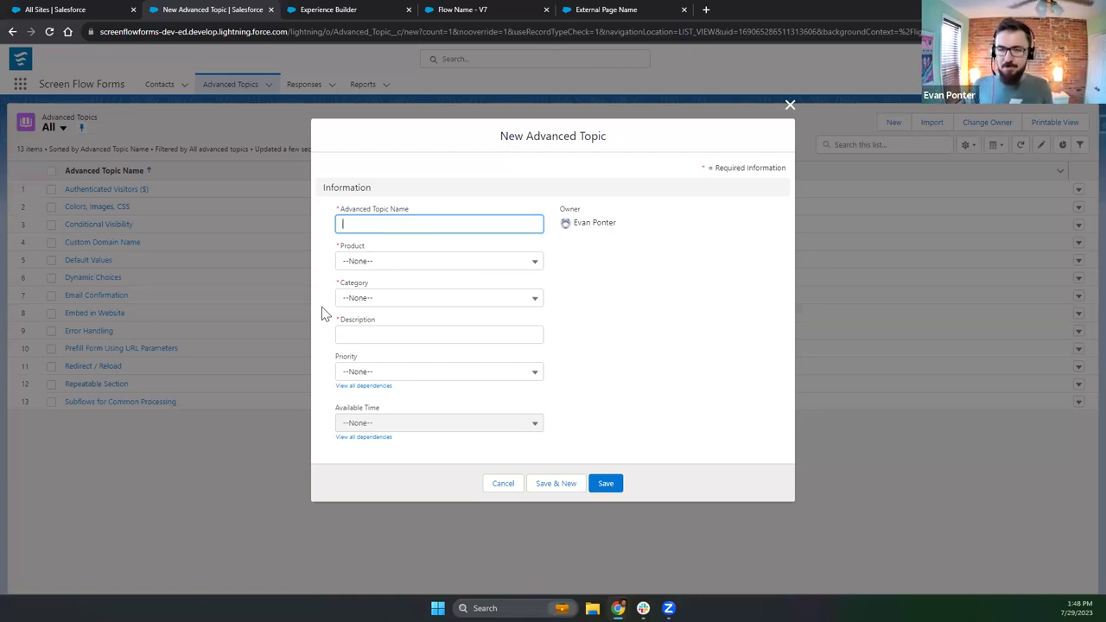
{"action": "left_click", "coordinate": [600, 9]}
{"action": "left_click", "coordinate": [531, 395]}
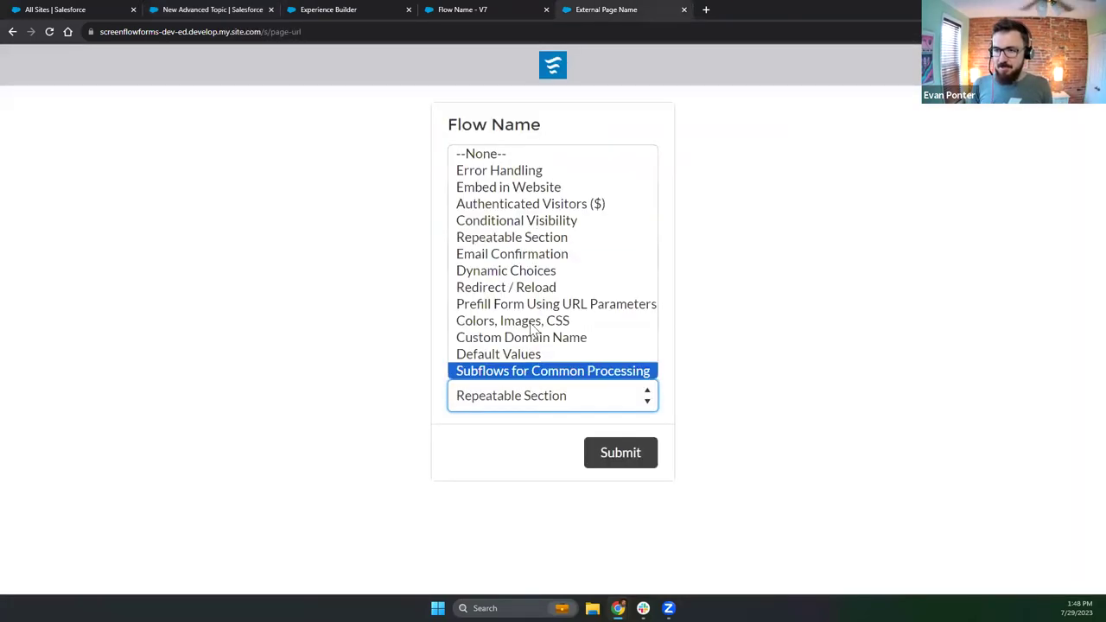
{"action": "left_click", "coordinate": [525, 353]}
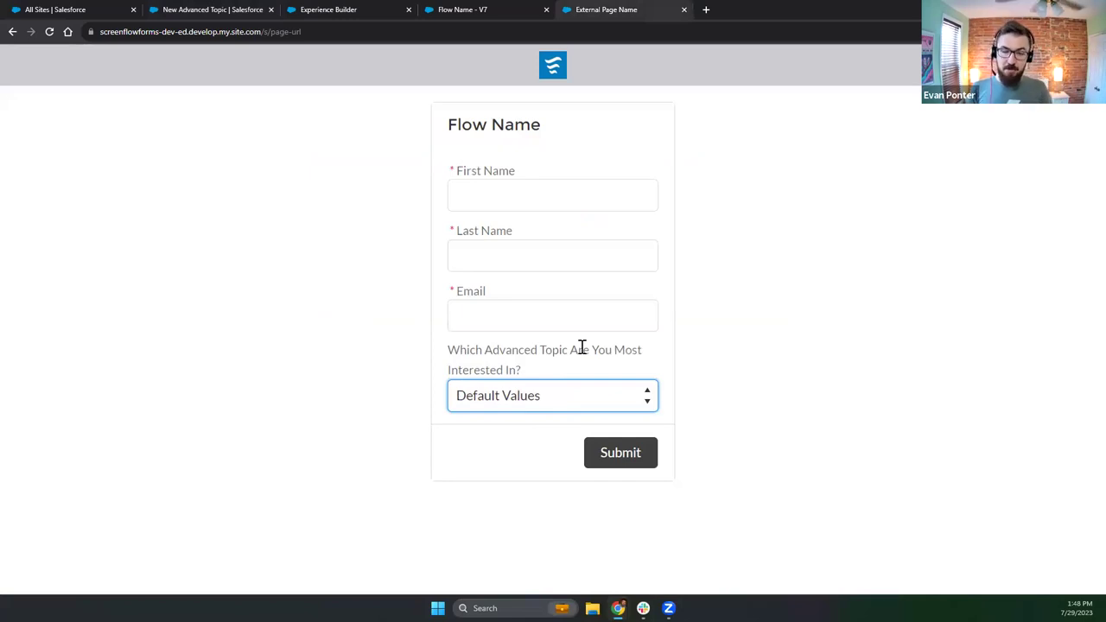
- Return to the flow's screen and start a new Record Choice Set resource for the advanced topic picklist's choice
{"action": "left_click", "coordinate": [464, 8]}
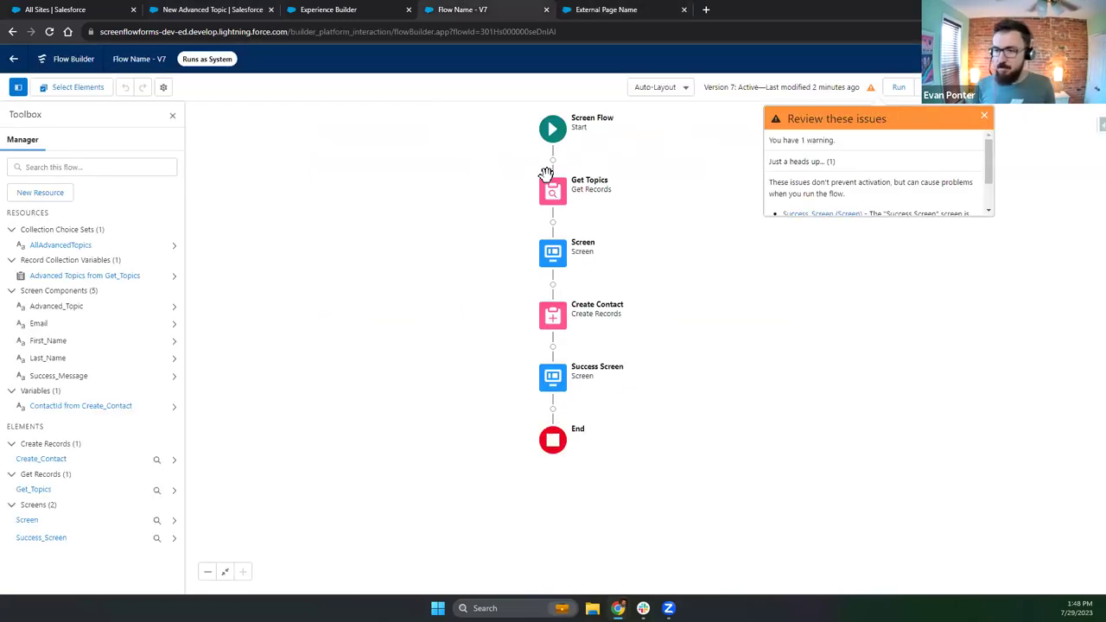
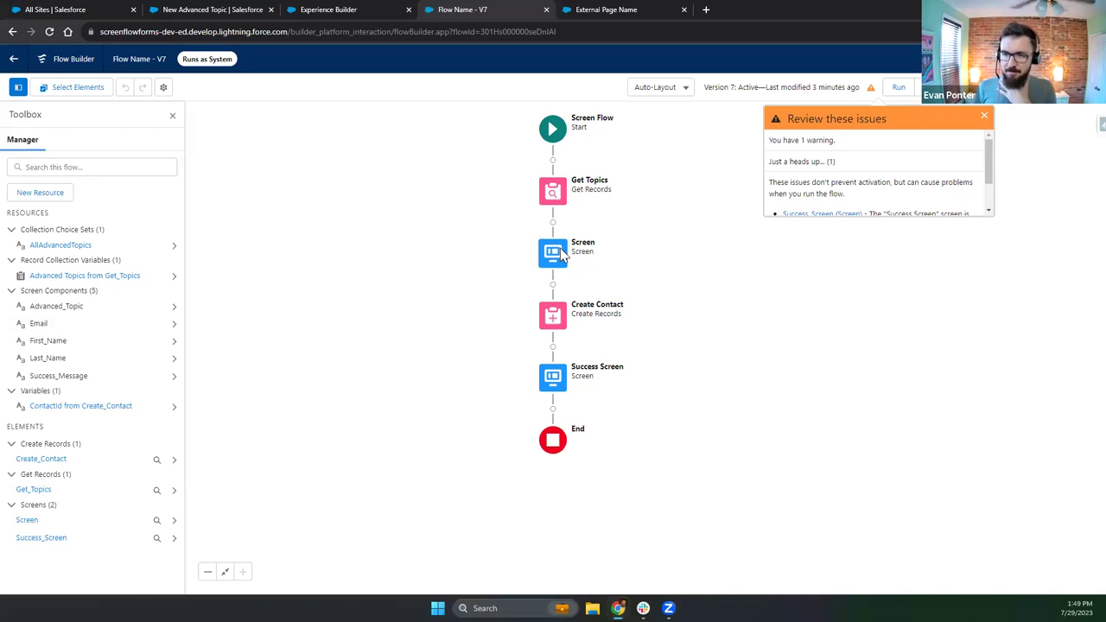
{"action": "left_click", "coordinate": [368, 343]}
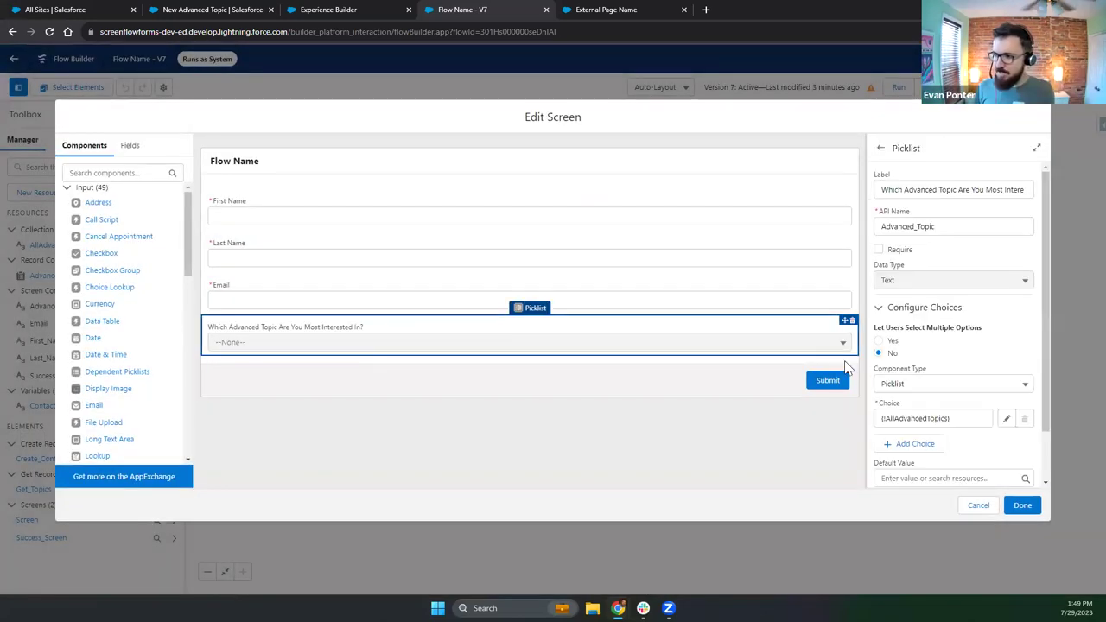
{"action": "scroll", "coordinate": [937, 365], "scroll_direction": "down", "scroll_amount": 1}
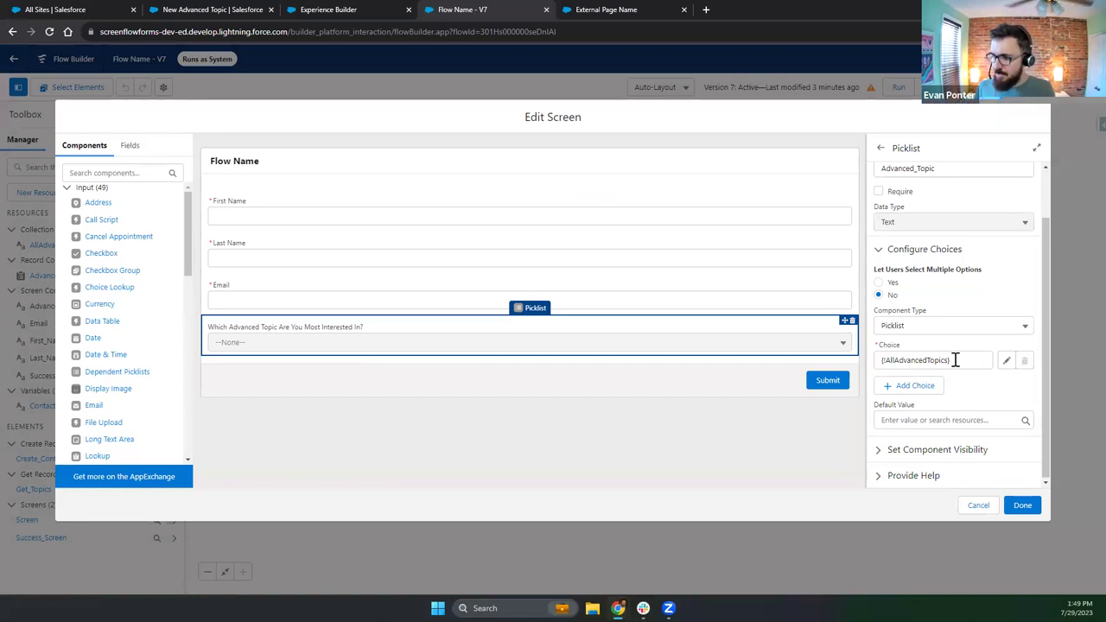
{"action": "left_click", "coordinate": [954, 359]}
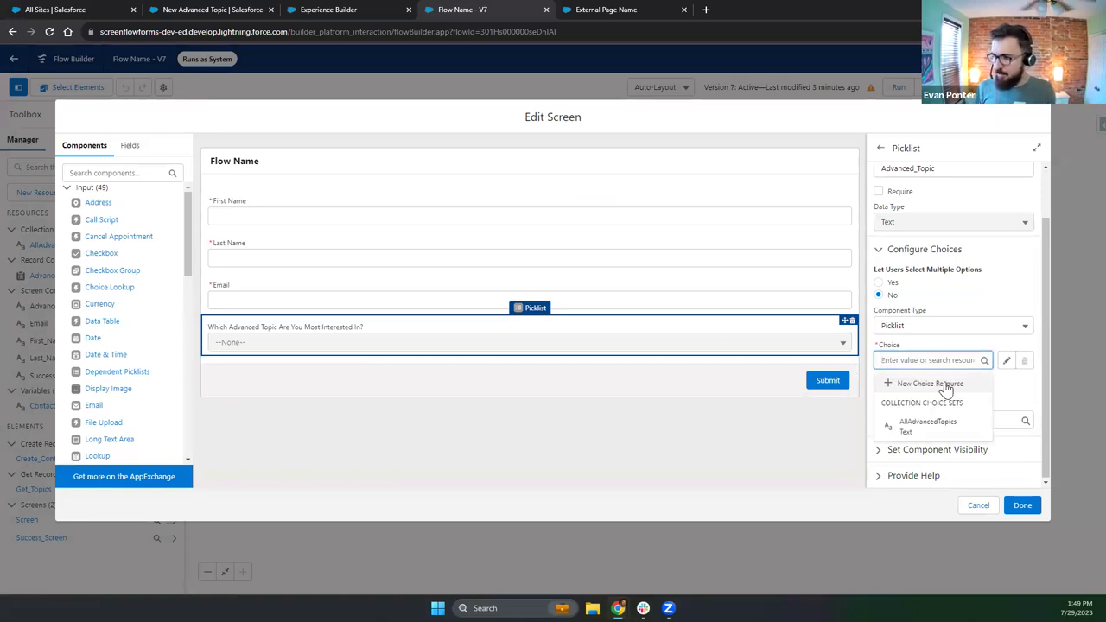
{"action": "left_click", "coordinate": [928, 384]}
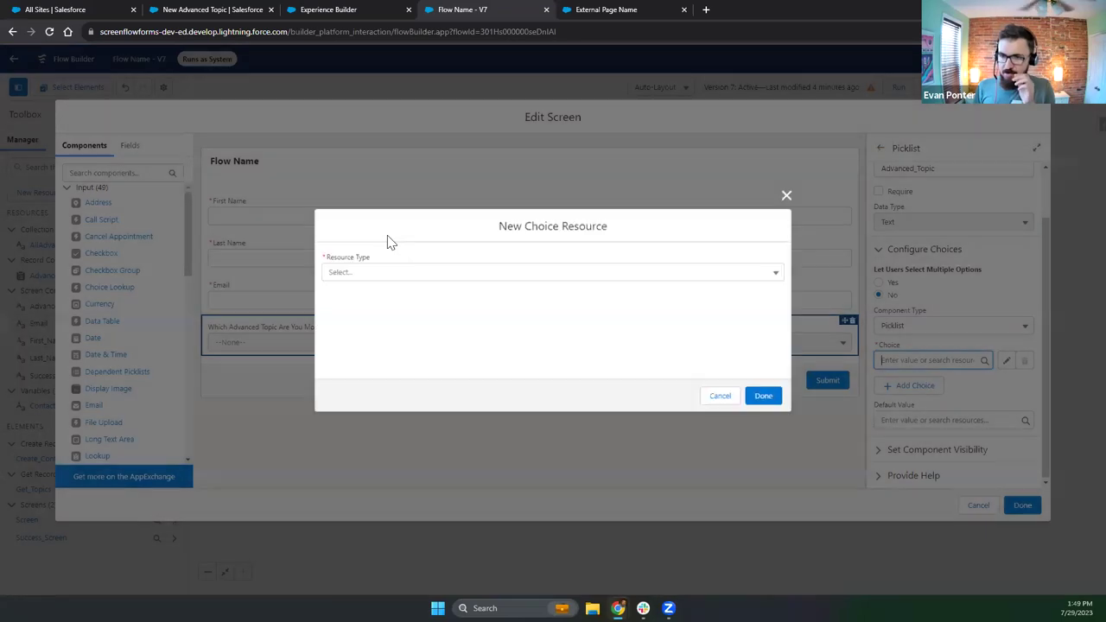
{"action": "left_click", "coordinate": [393, 271]}
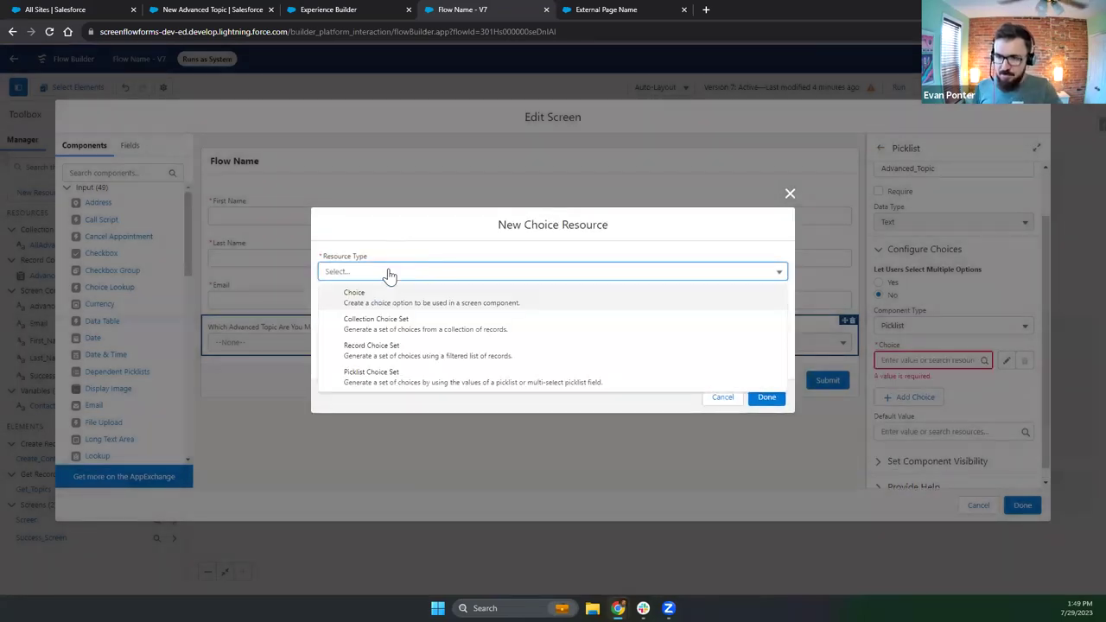
{"action": "left_click", "coordinate": [384, 354]}
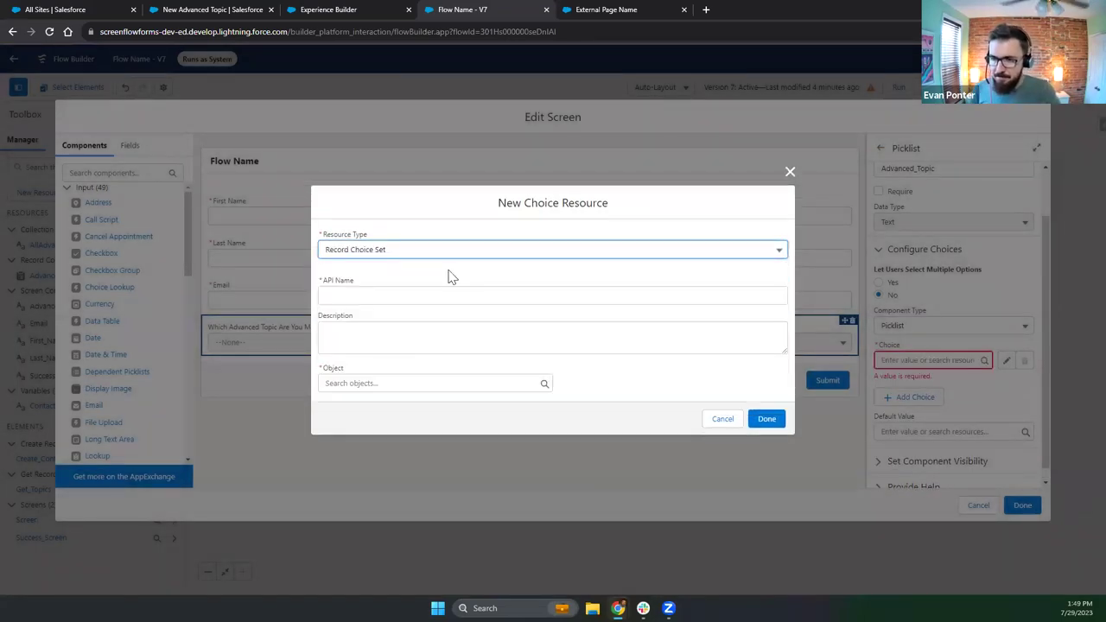
- Give the choice set the API name AdvancedTopicsChoiceSet and base it on the Advanced Topic object
{"action": "left_click", "coordinate": [375, 292]}
{"action": "type", "text": "AdvancedTopicsChoiceSet"}
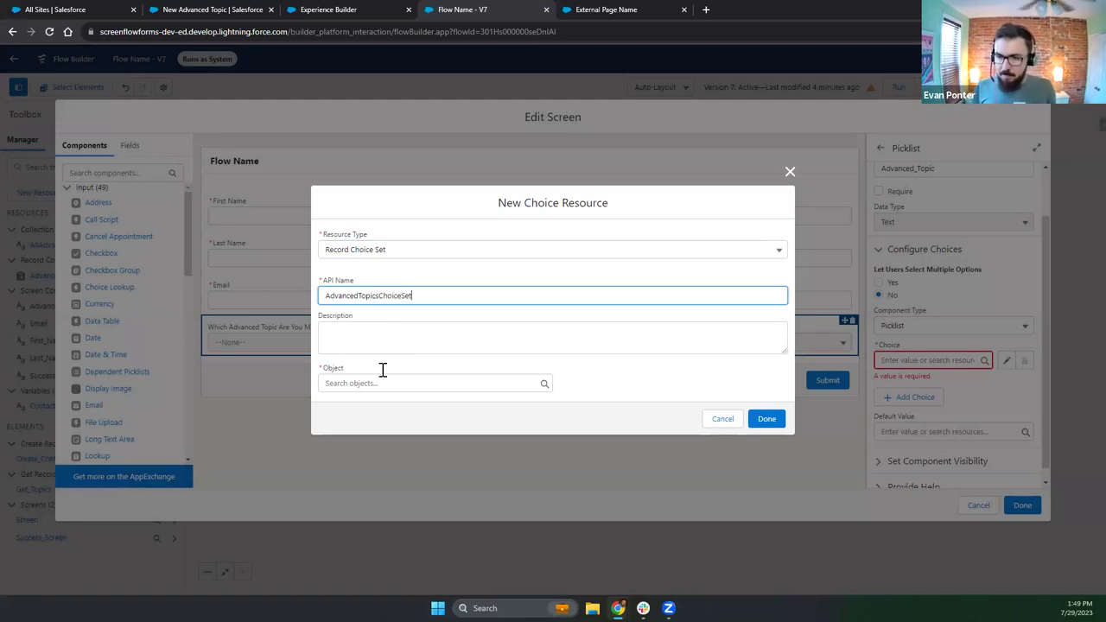
{"action": "left_click", "coordinate": [373, 384]}
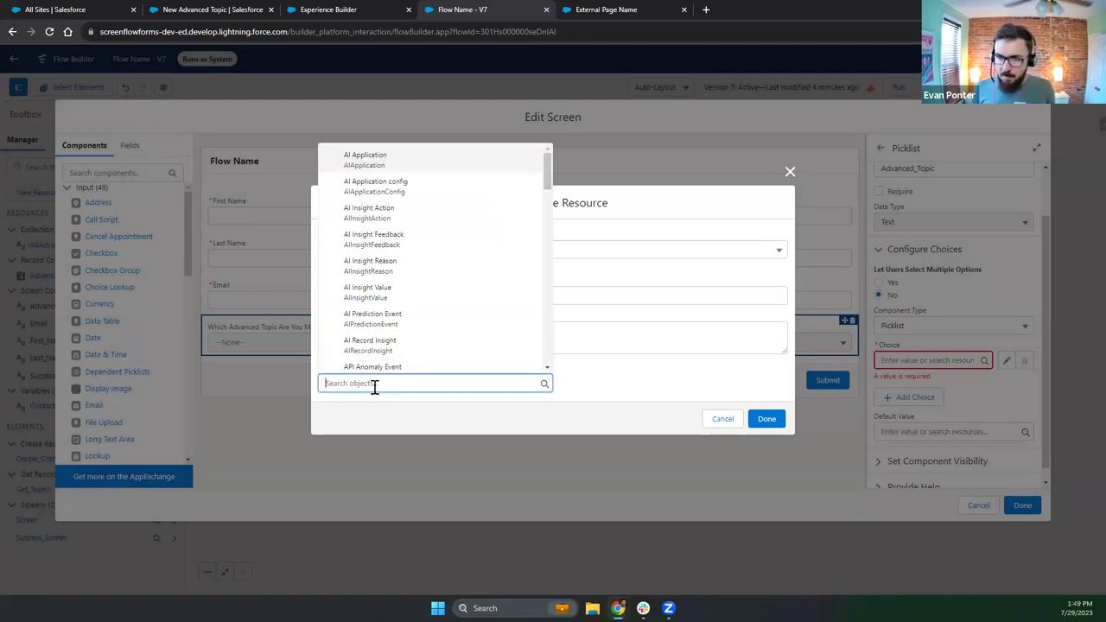
{"action": "type", "text": "advance"}
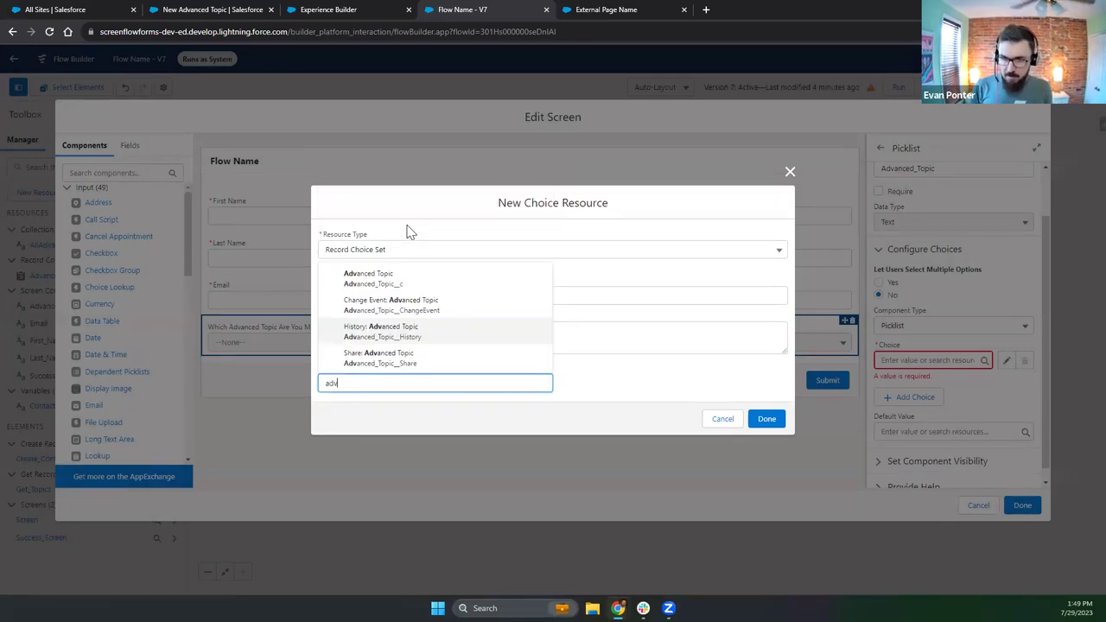
{"action": "left_click", "coordinate": [431, 278]}
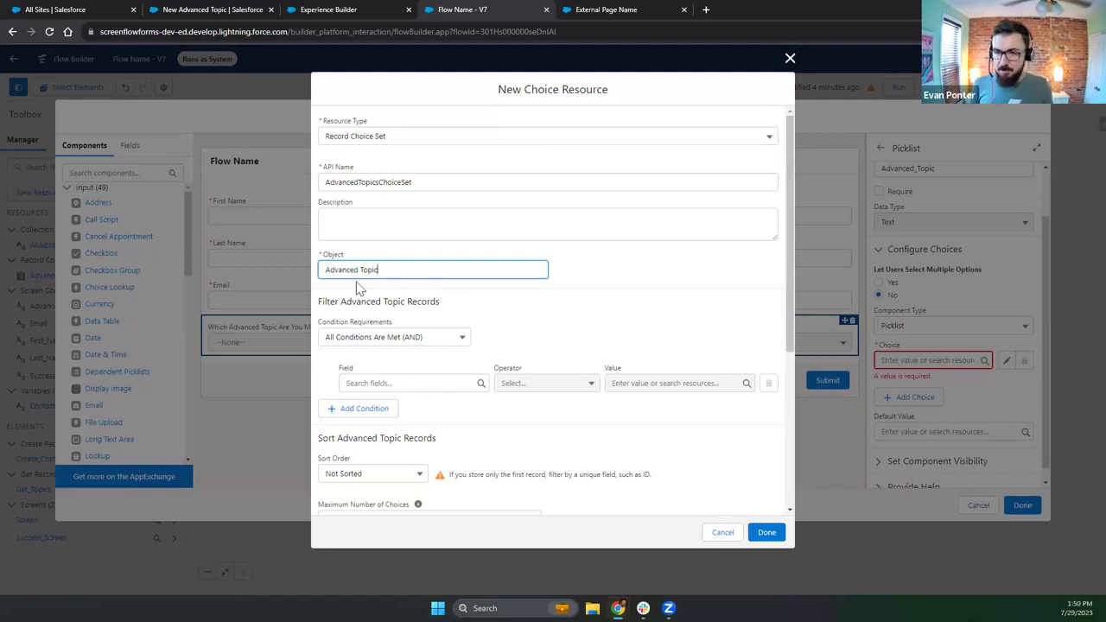
- Set the choice set to get all Advanced Topic records without conditions, with a maximum of 5 choices
{"action": "scroll", "coordinate": [398, 317], "scroll_direction": "down", "scroll_amount": 1}
{"action": "left_click", "coordinate": [382, 241]}
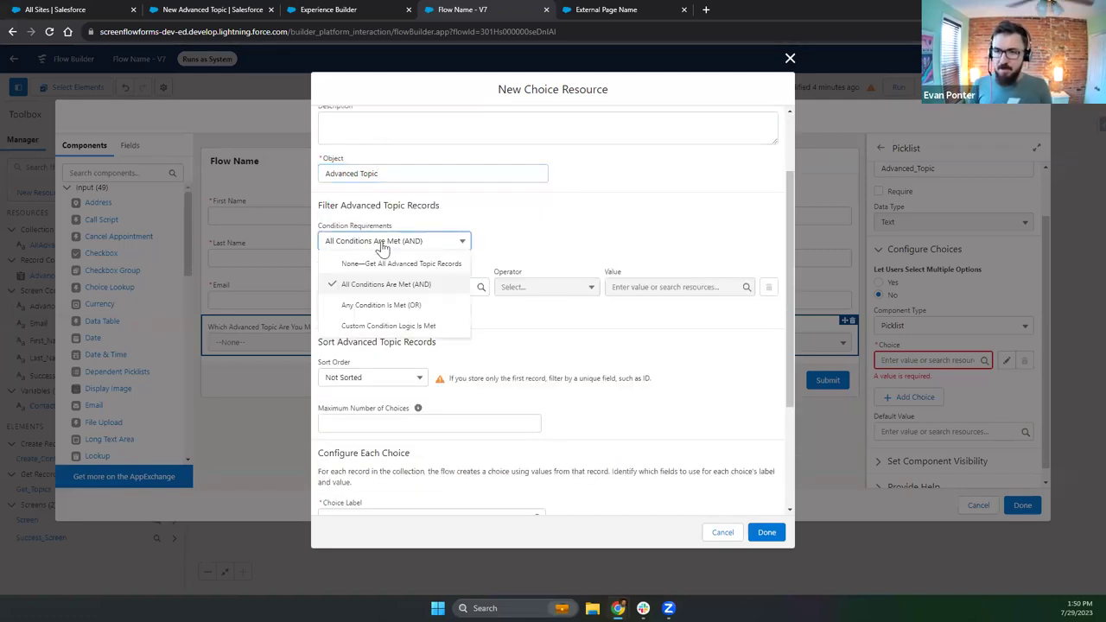
{"action": "left_click", "coordinate": [381, 264]}
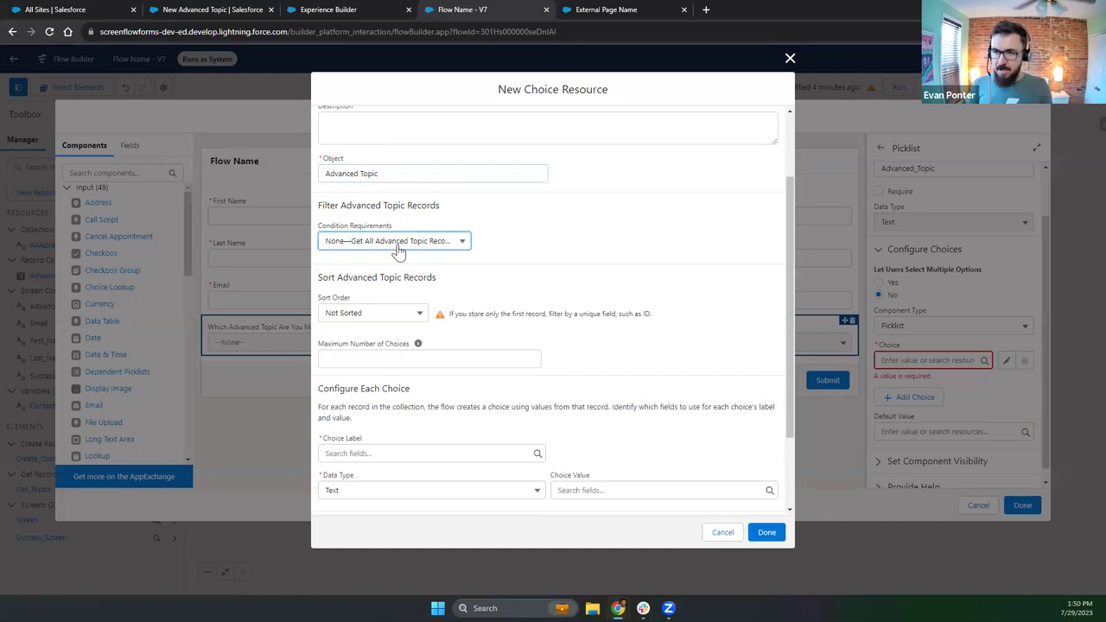
{"action": "left_click", "coordinate": [387, 359]}
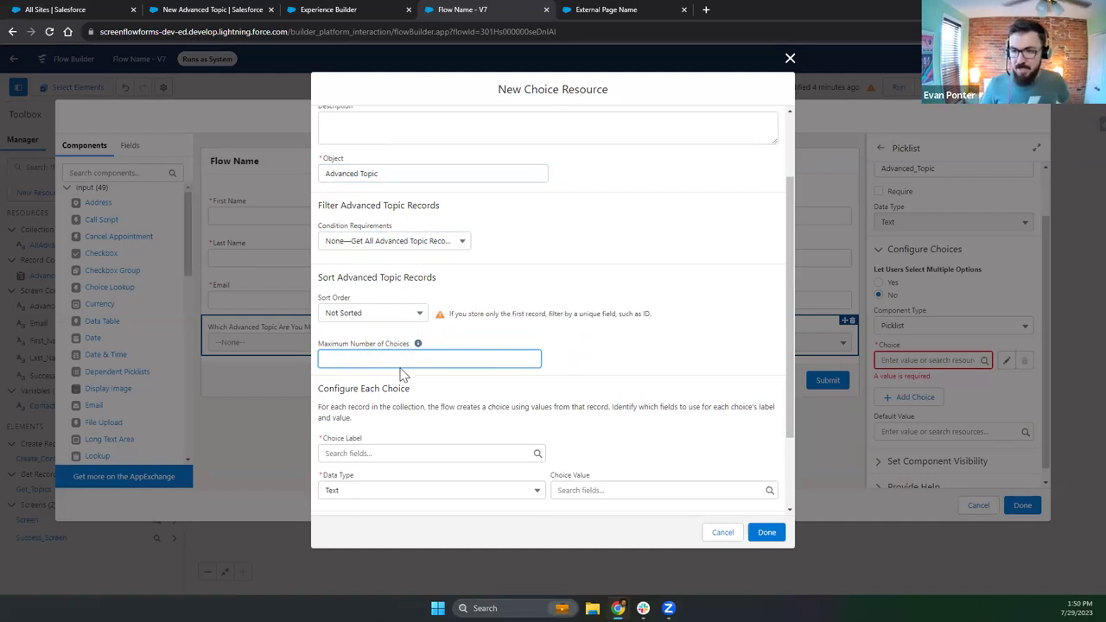
{"action": "type", "text": "5"}
- Sort the Advanced Topic records by CreatedDate in descending order
{"action": "left_click", "coordinate": [376, 322]}
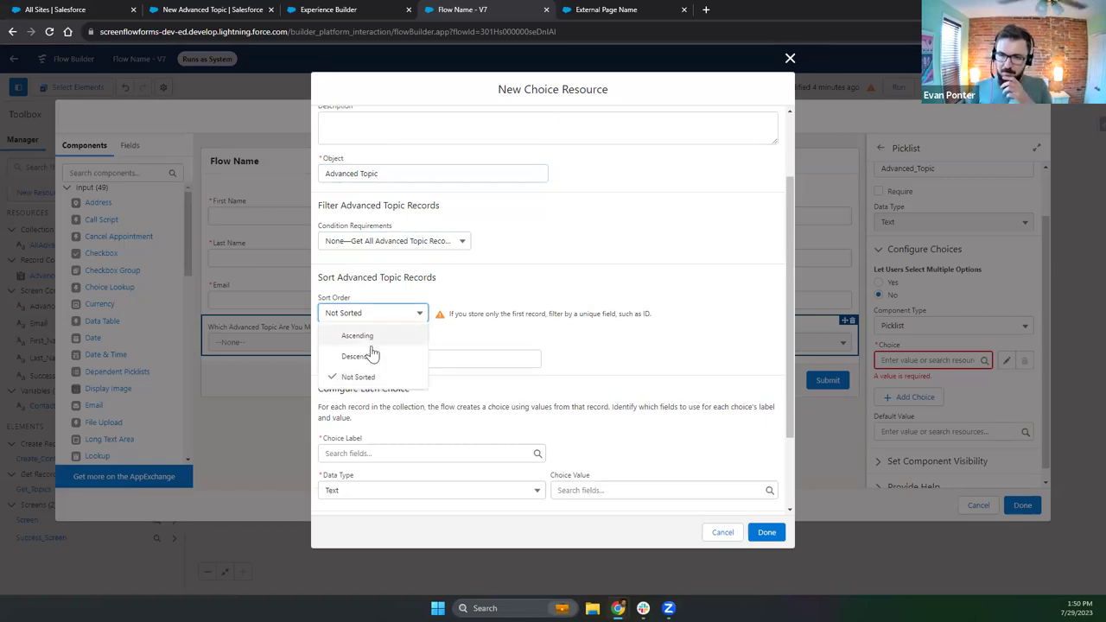
{"action": "left_click", "coordinate": [373, 337]}
{"action": "left_click", "coordinate": [463, 317]}
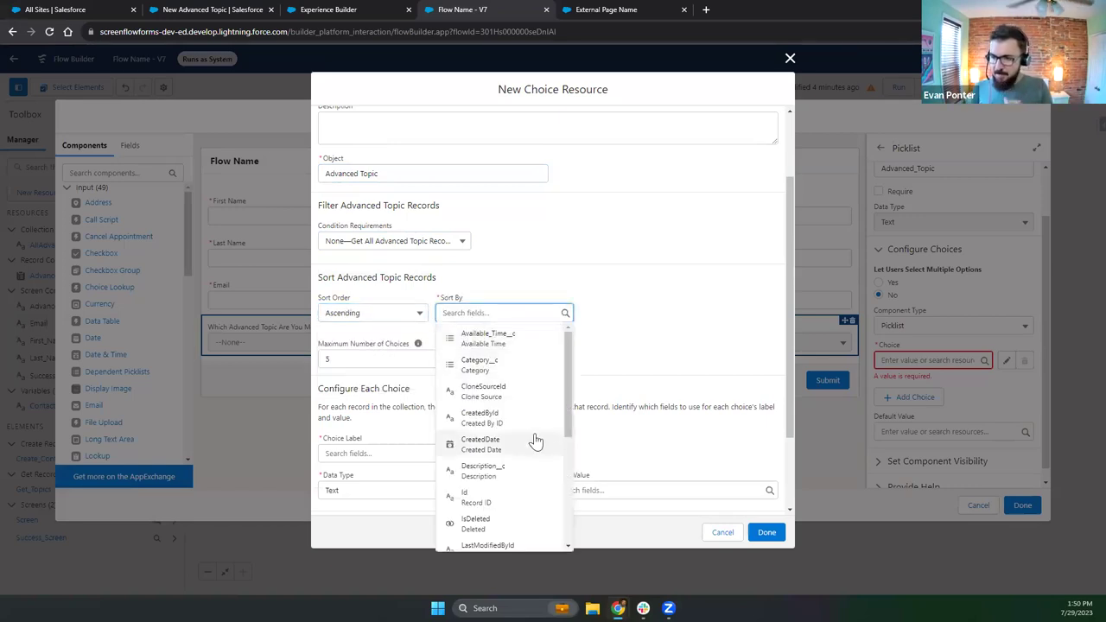
{"action": "left_click", "coordinate": [570, 417]}
{"action": "left_click_drag", "start_coordinate": [570, 417], "coordinate": [575, 515]}
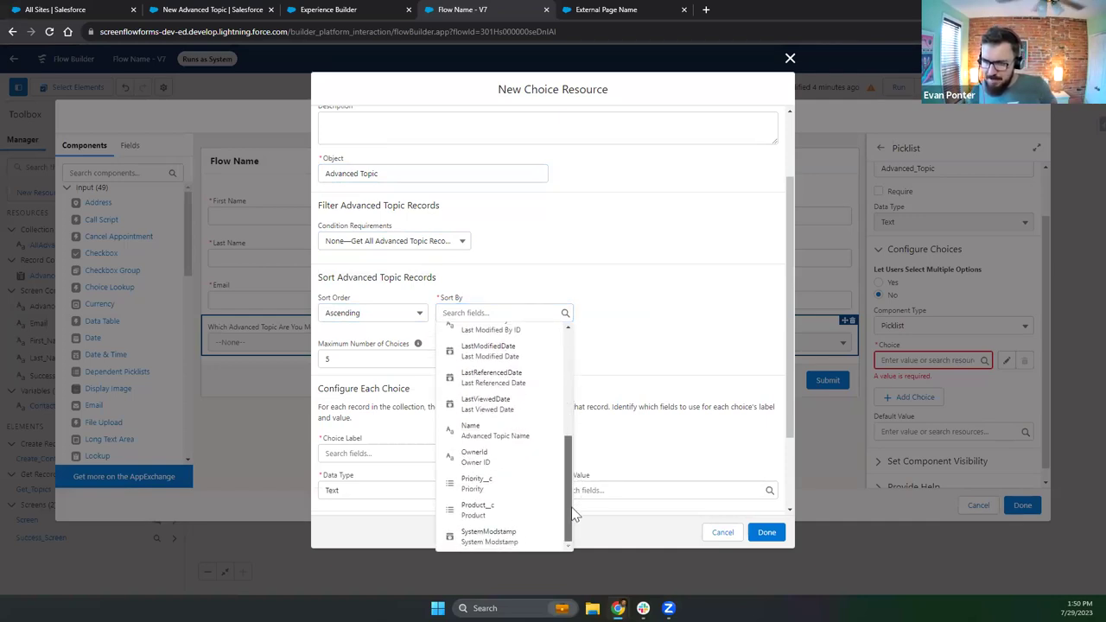
{"action": "scroll", "coordinate": [517, 391], "scroll_direction": "up", "scroll_amount": 5}
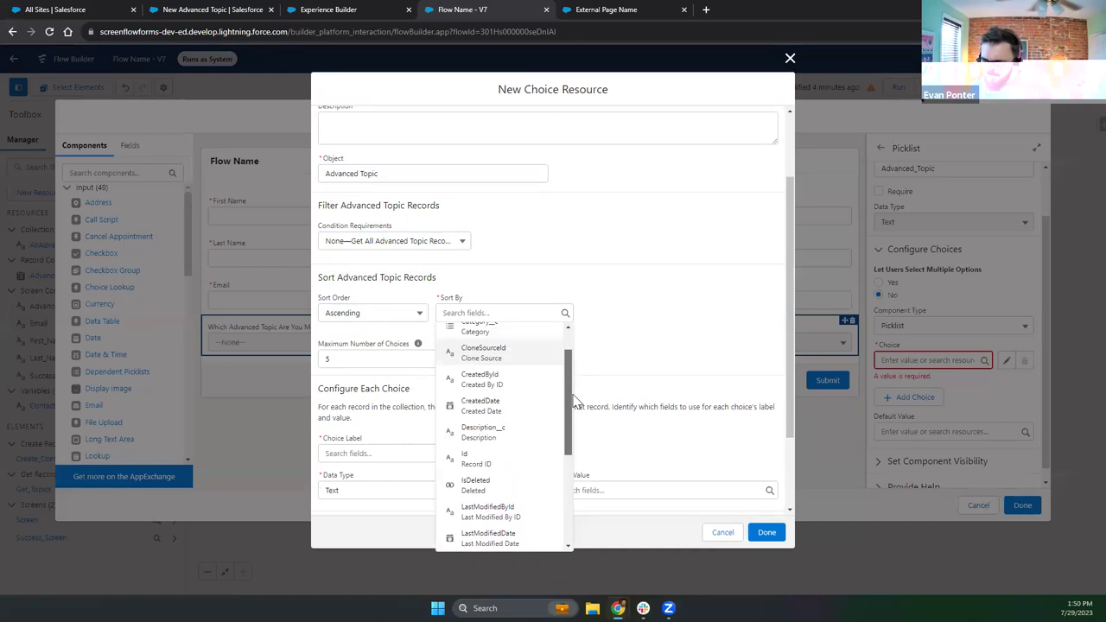
{"action": "left_click", "coordinate": [508, 426]}
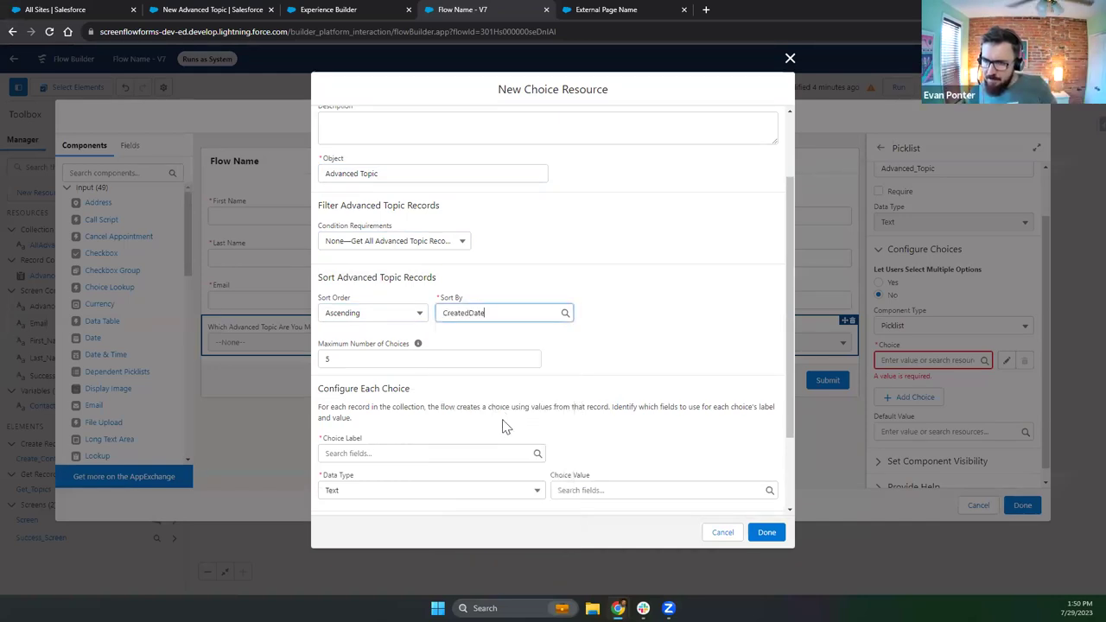
{"action": "left_click", "coordinate": [404, 320]}
{"action": "left_click", "coordinate": [380, 359]}
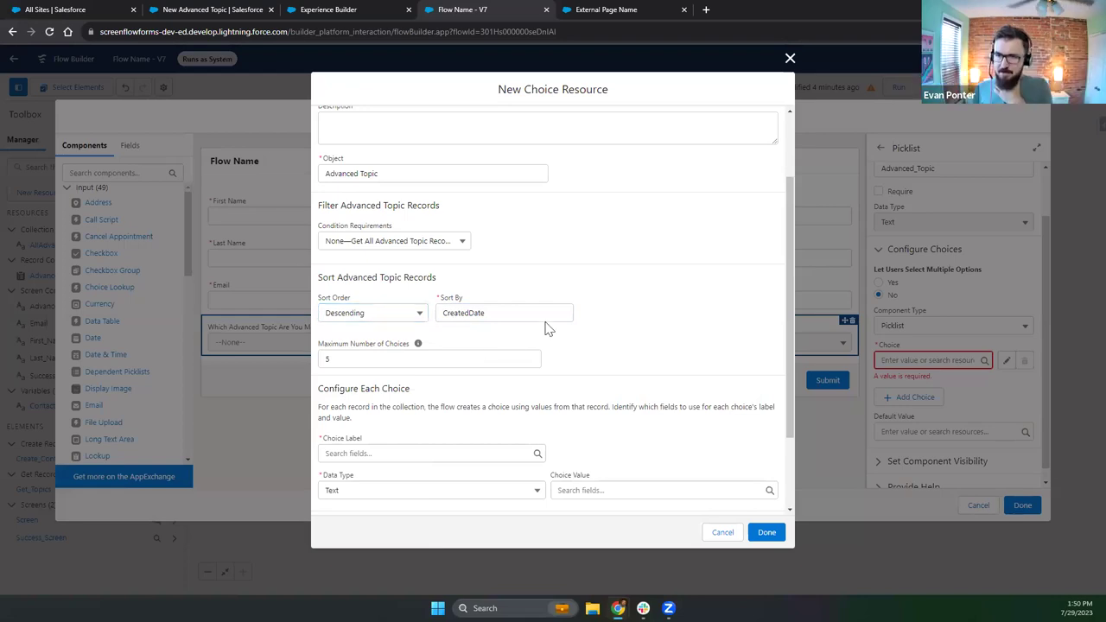
- Configure each choice to use the Name field as its label and the Id field as its text value
{"action": "scroll", "coordinate": [544, 311], "scroll_direction": "up", "scroll_amount": 2}
{"action": "scroll", "coordinate": [518, 294], "scroll_direction": "down", "scroll_amount": 3}
{"action": "left_click", "coordinate": [383, 357]}
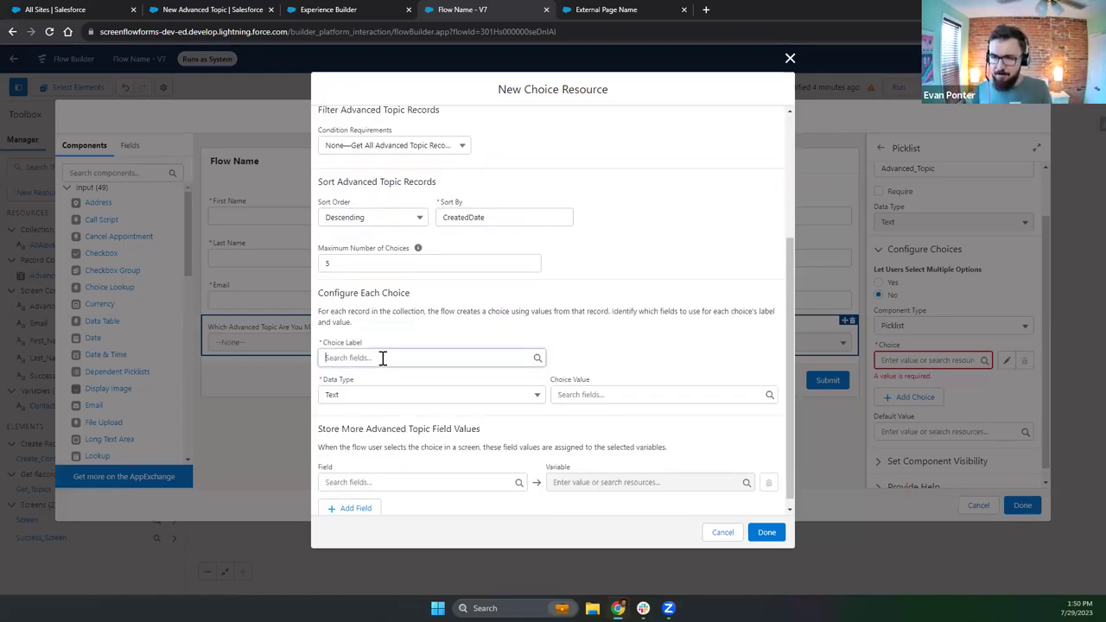
{"action": "left_click", "coordinate": [608, 335]}
{"action": "scroll", "coordinate": [519, 285], "scroll_direction": "up", "scroll_amount": 3}
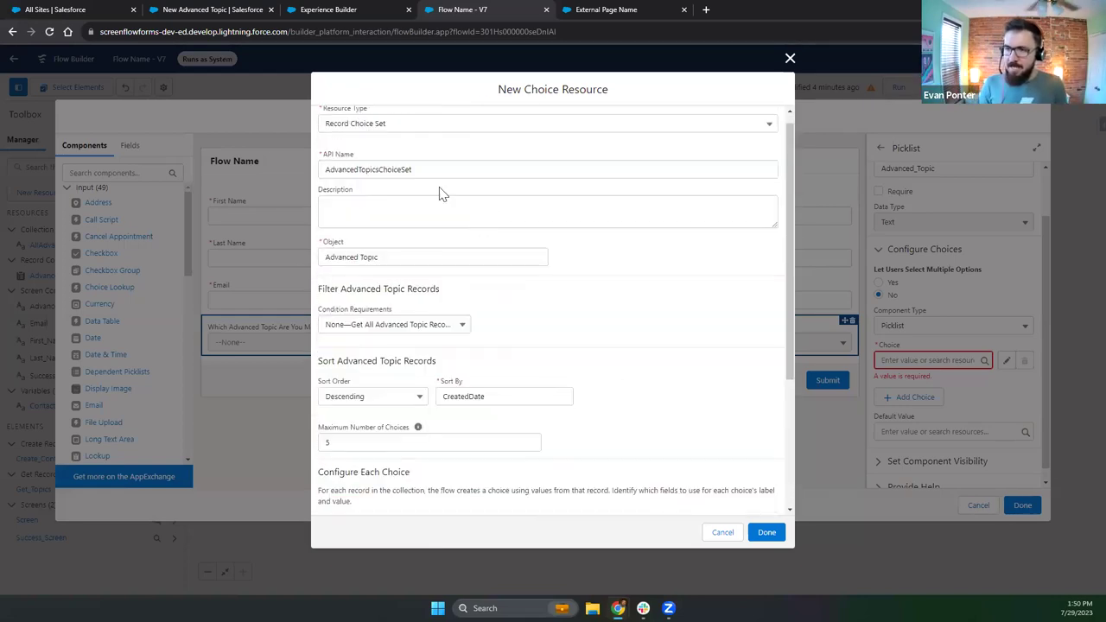
{"action": "scroll", "coordinate": [419, 399], "scroll_direction": "down", "scroll_amount": 3}
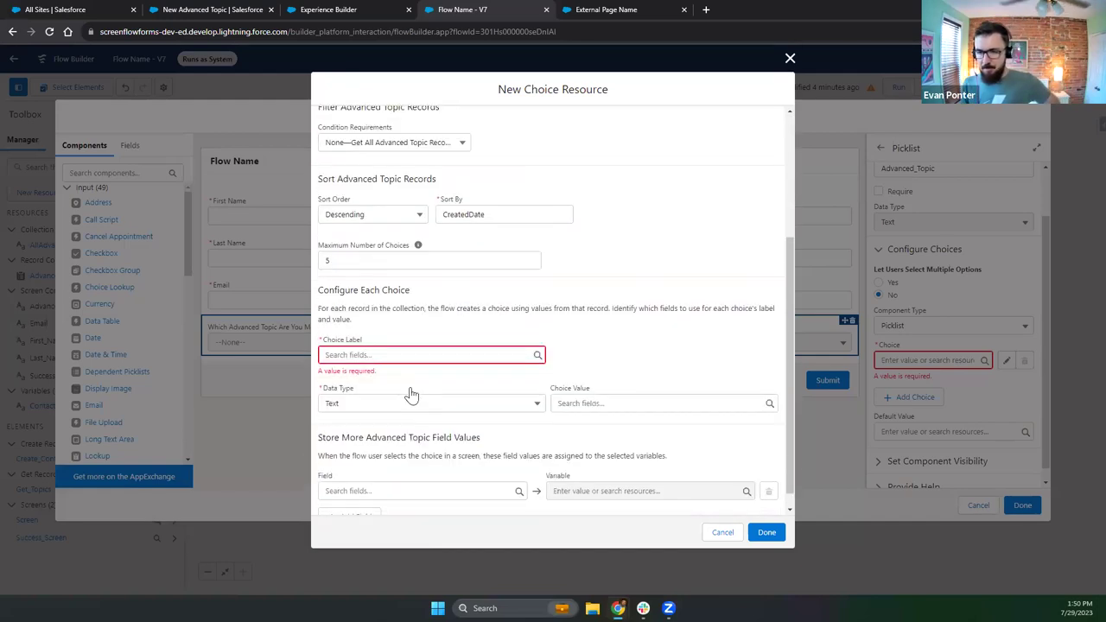
{"action": "left_click", "coordinate": [350, 337]}
{"action": "type", "text": "name"}
{"action": "left_click", "coordinate": [355, 358]}
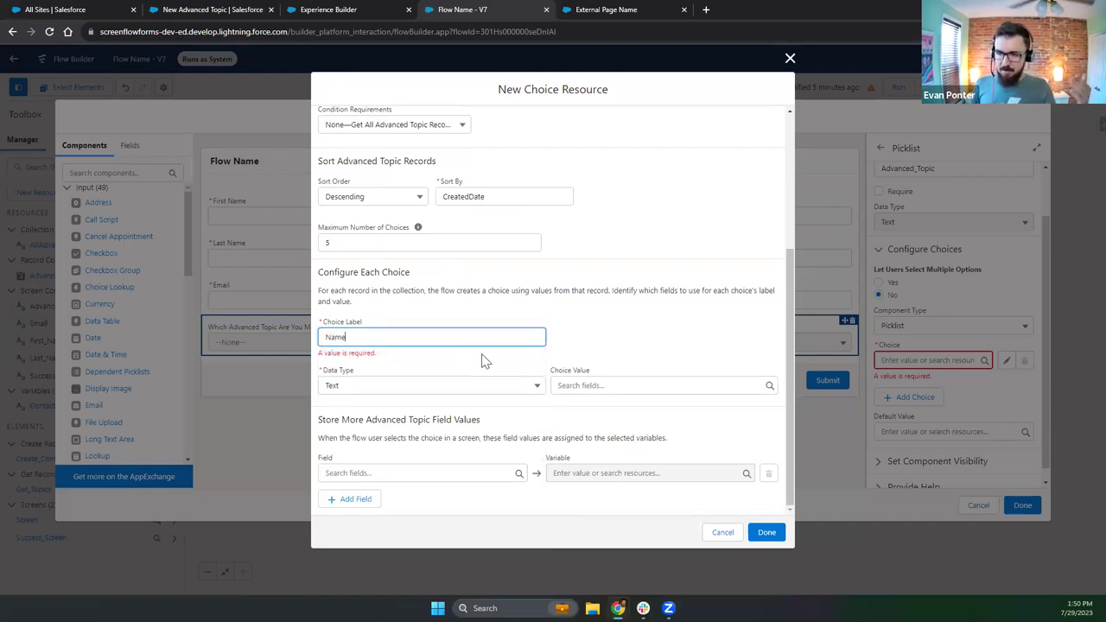
{"action": "left_click", "coordinate": [583, 384]}
{"action": "type", "text": "id"}
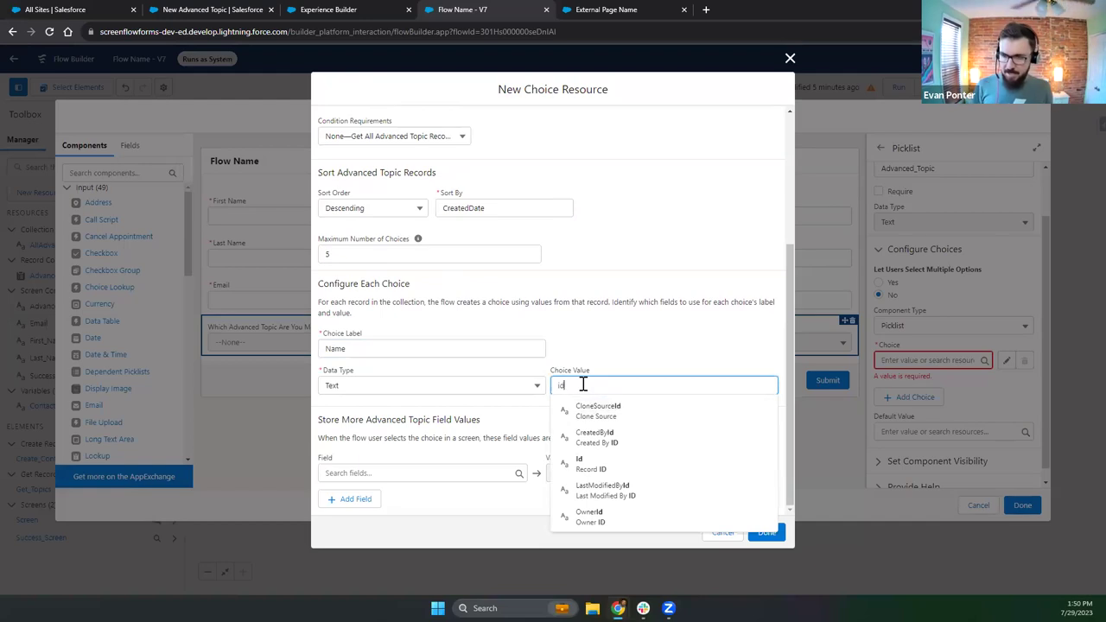
{"action": "left_click", "coordinate": [610, 469]}
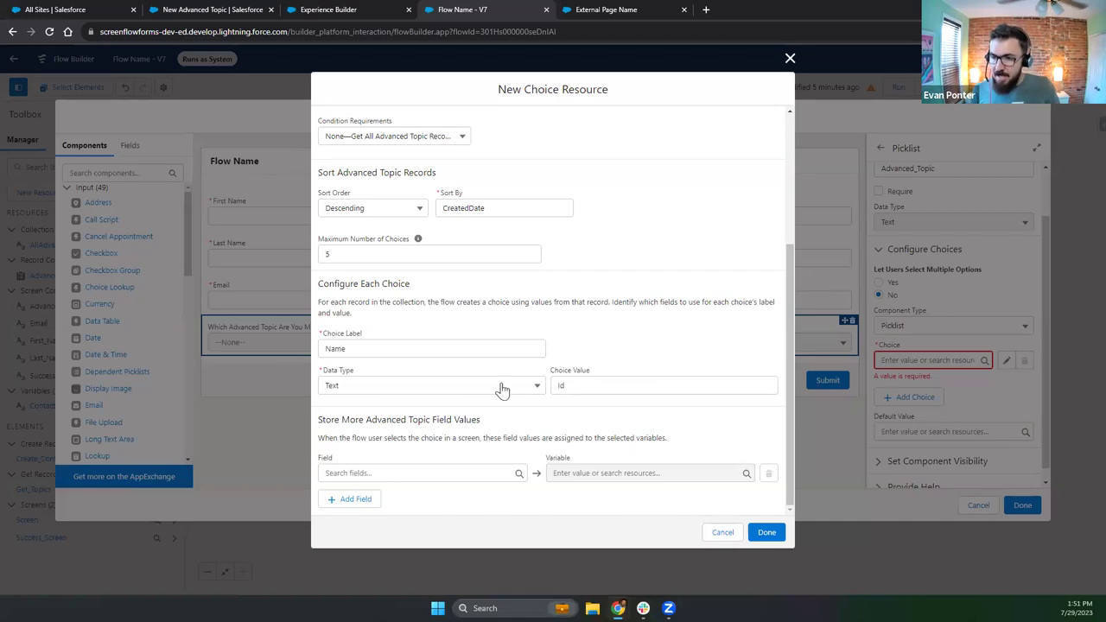
- Try to store the selected topic's Product__c field value in a variable, looking through the available variables
{"action": "scroll", "coordinate": [527, 182], "scroll_direction": "up", "scroll_amount": 2}
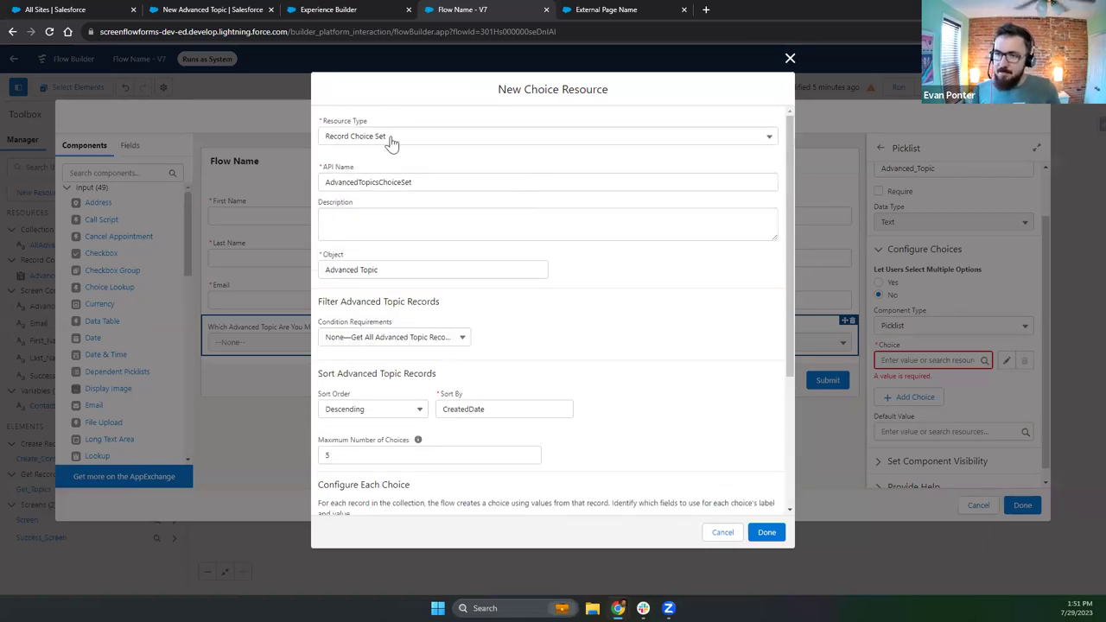
{"action": "scroll", "coordinate": [413, 153], "scroll_direction": "down", "scroll_amount": 2}
{"action": "left_click_drag", "start_coordinate": [318, 419], "coordinate": [484, 424]}
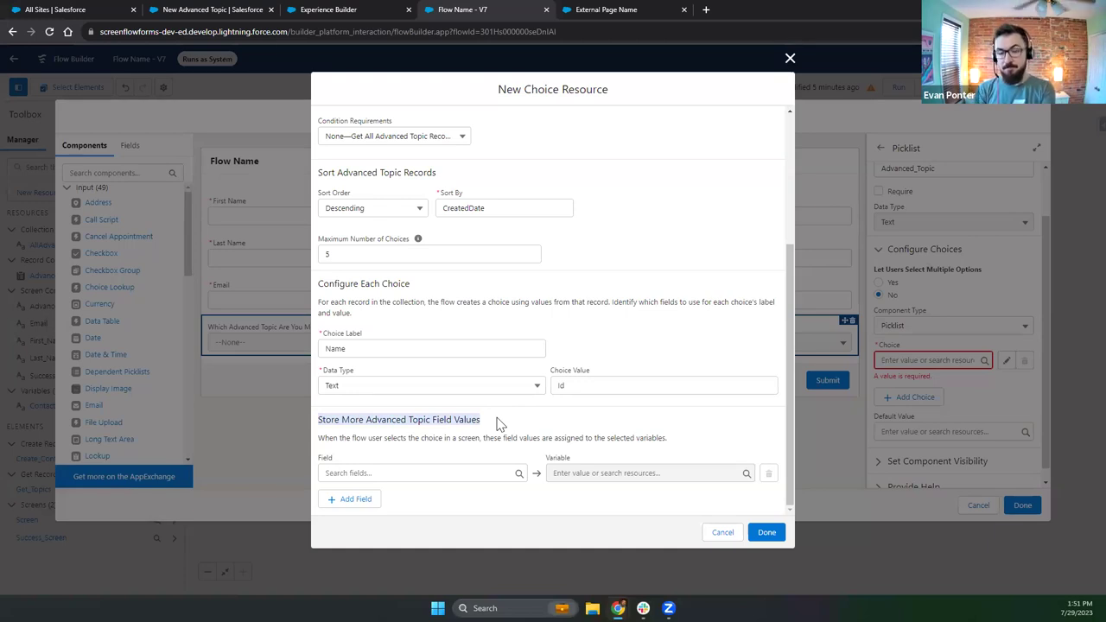
{"action": "left_click", "coordinate": [446, 472]}
{"action": "left_click_drag", "start_coordinate": [518, 277], "coordinate": [515, 398]}
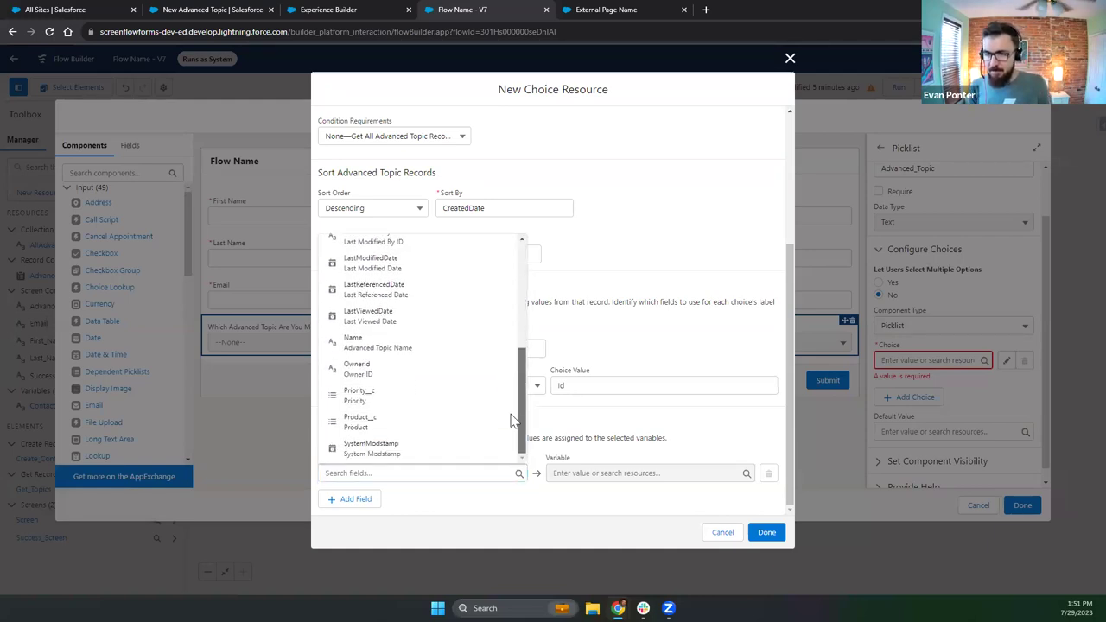
{"action": "left_click", "coordinate": [473, 426]}
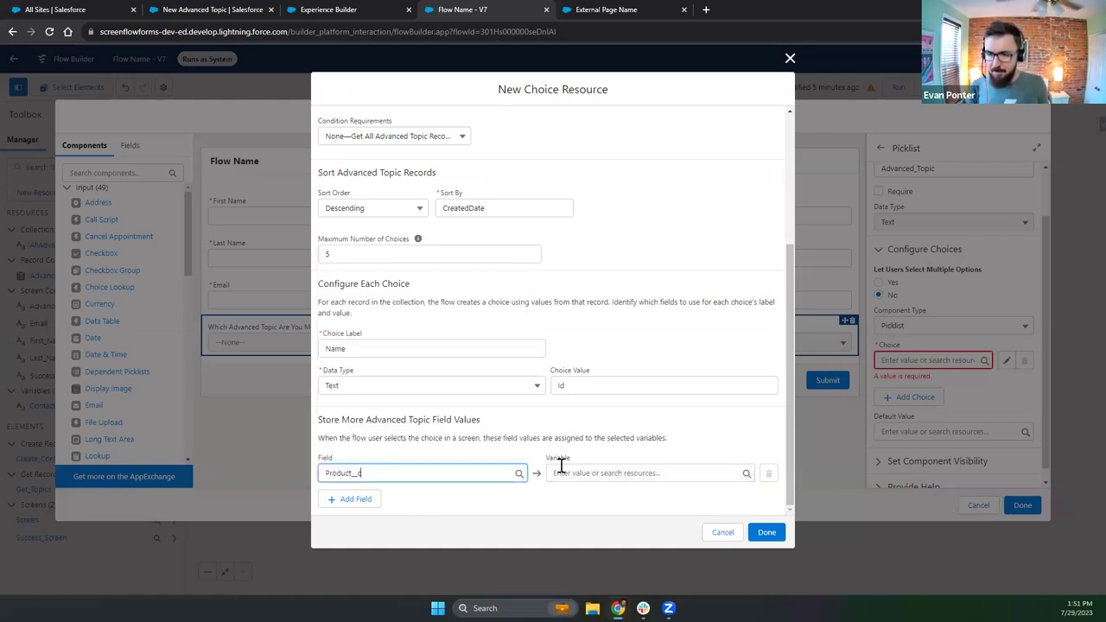
{"action": "left_click", "coordinate": [562, 472]}
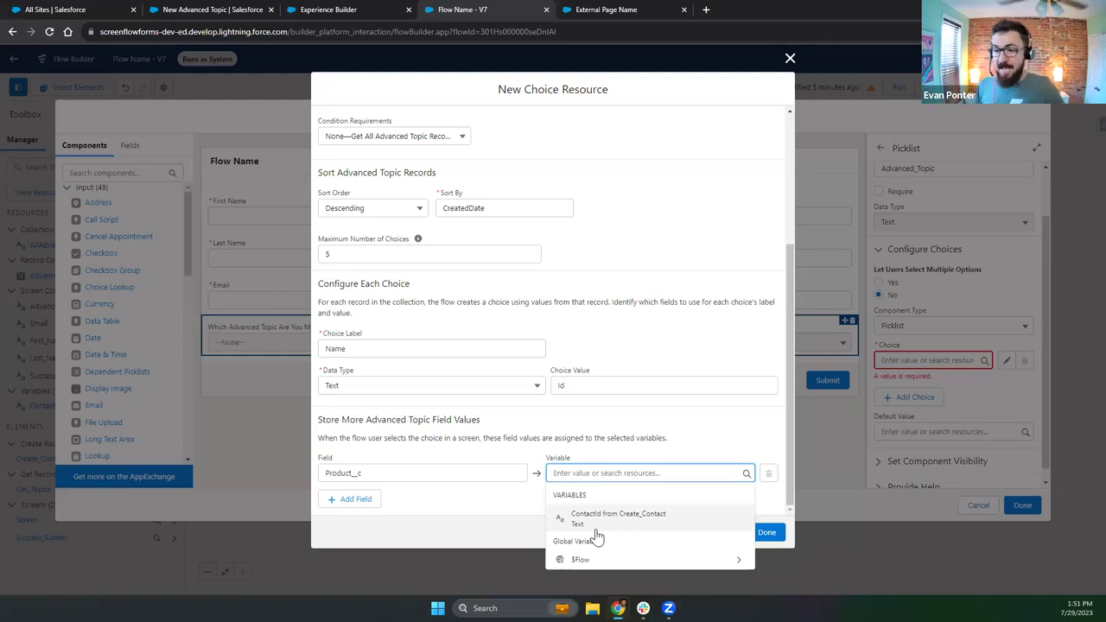
- Add three extra field value rows to the choice set and remove the surplus rows along with the Product__c entry
{"action": "left_click", "coordinate": [360, 498]}
{"action": "scroll", "coordinate": [371, 510], "scroll_direction": "down", "scroll_amount": 1}
{"action": "left_click", "coordinate": [361, 508]}
{"action": "scroll", "coordinate": [368, 501], "scroll_direction": "down", "scroll_amount": 1}
{"action": "left_click", "coordinate": [368, 499]}
{"action": "scroll", "coordinate": [384, 466], "scroll_direction": "down", "scroll_amount": 1}
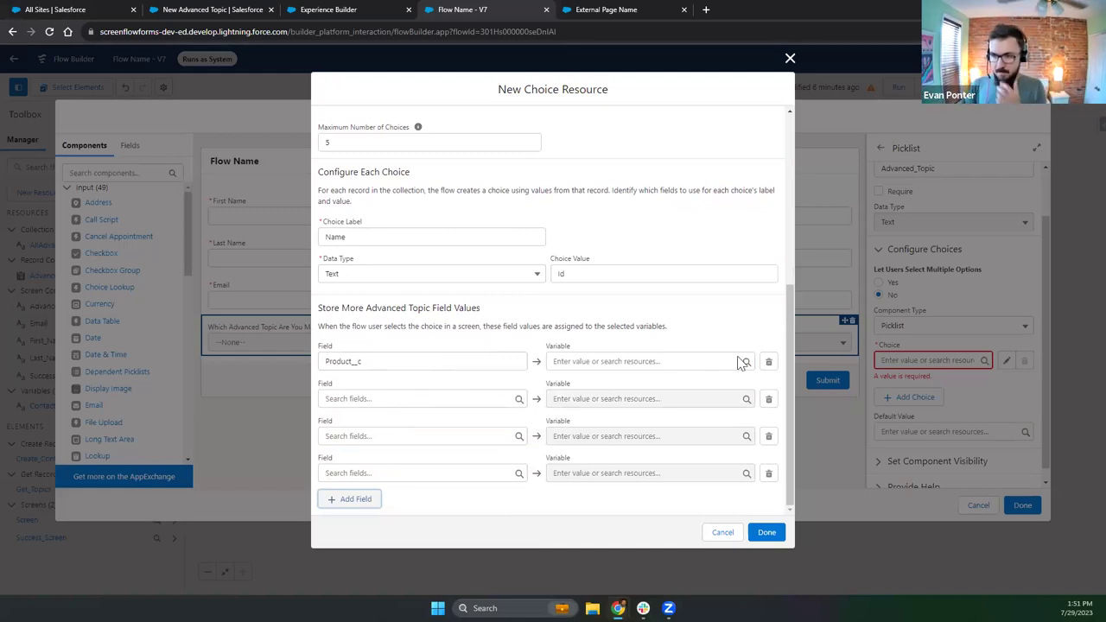
{"action": "left_click", "coordinate": [767, 362]}
{"action": "left_click", "coordinate": [766, 400]}
{"action": "left_click", "coordinate": [766, 435]}
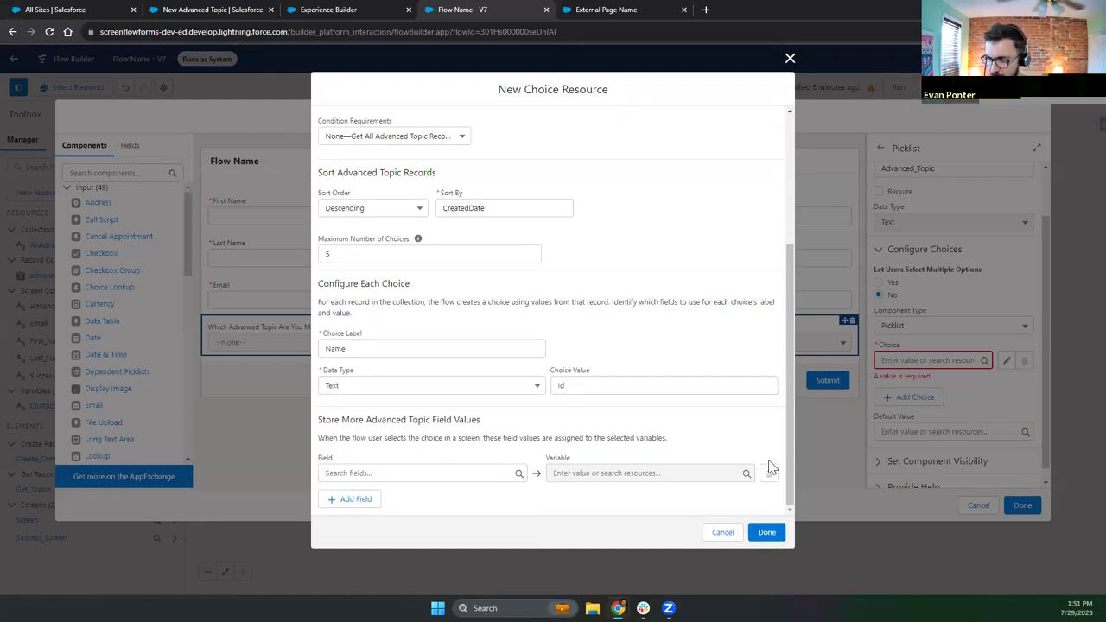
- Finish the record choice set and assign AdvancedTopicsChoiceSet as the Advanced_Topic picklist's choice
{"action": "scroll", "coordinate": [566, 339], "scroll_direction": "up", "scroll_amount": 5}
{"action": "scroll", "coordinate": [328, 190], "scroll_direction": "down", "scroll_amount": 5}
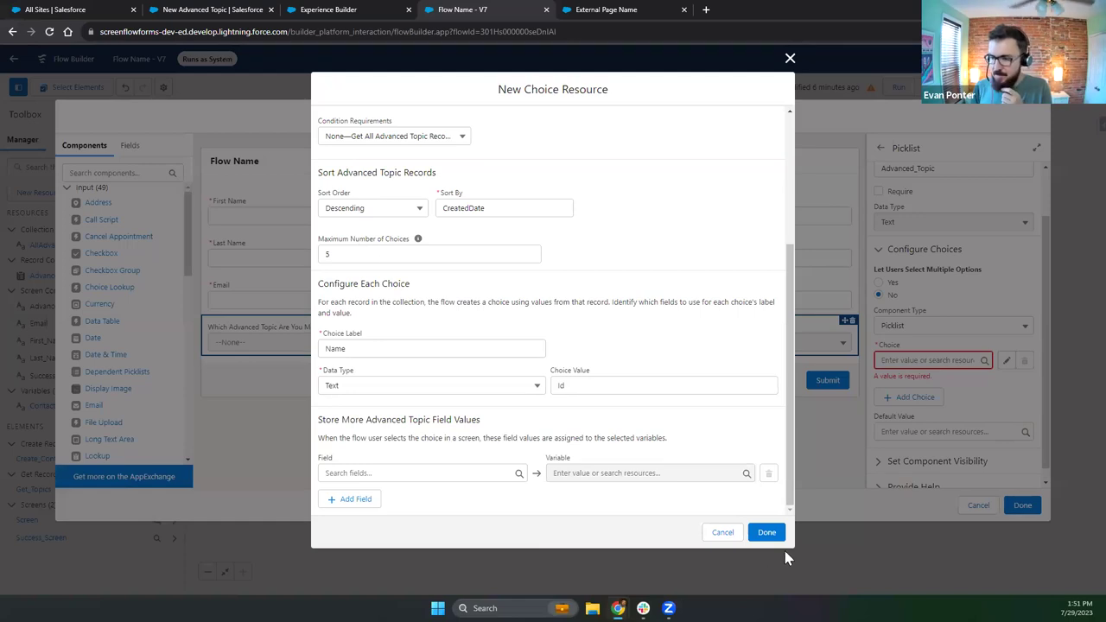
{"action": "left_click", "coordinate": [767, 533]}
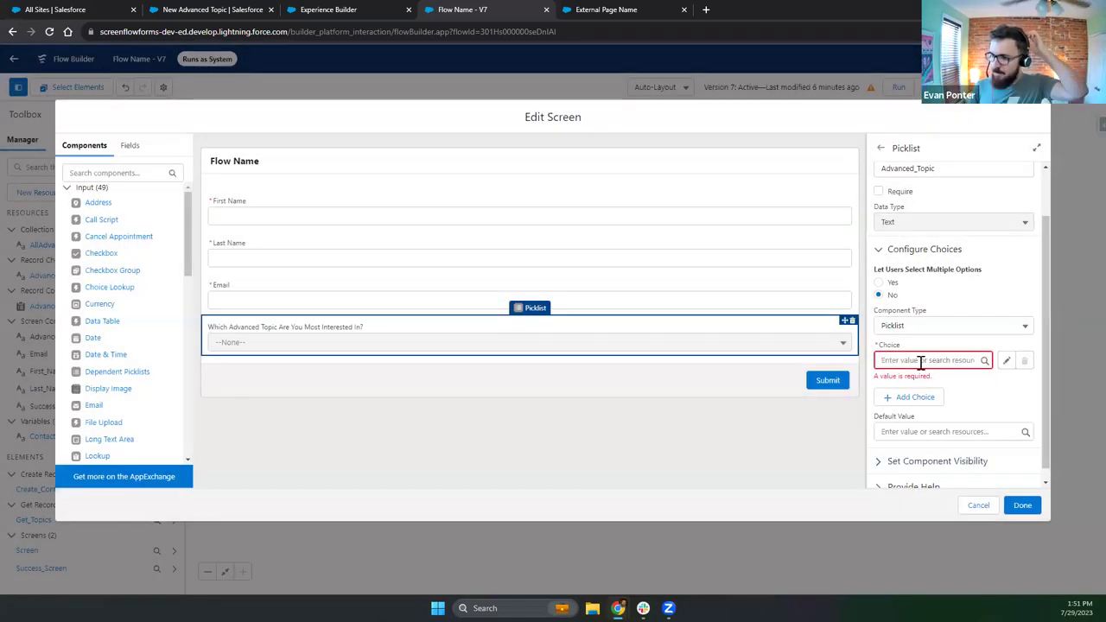
{"action": "left_click", "coordinate": [921, 362]}
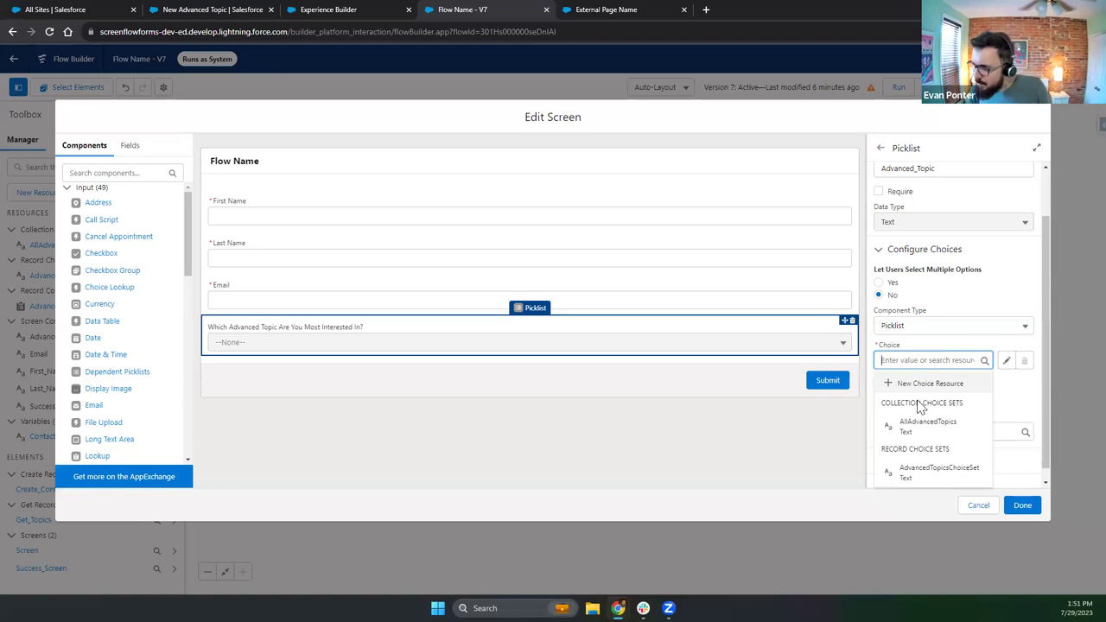
{"action": "left_click", "coordinate": [921, 471]}
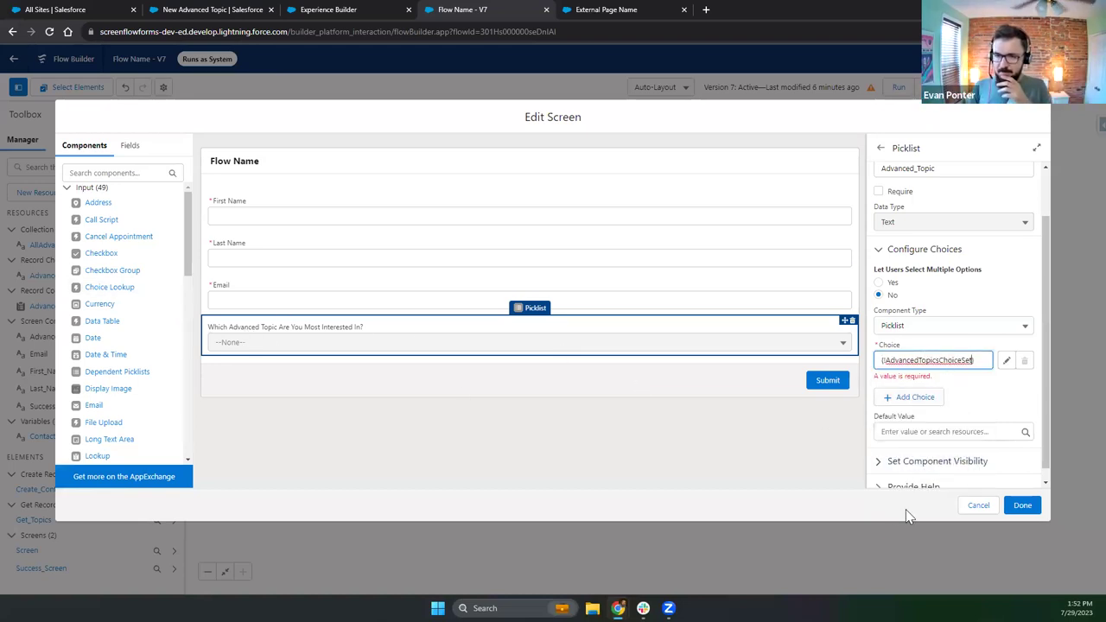
{"action": "left_click", "coordinate": [812, 445]}
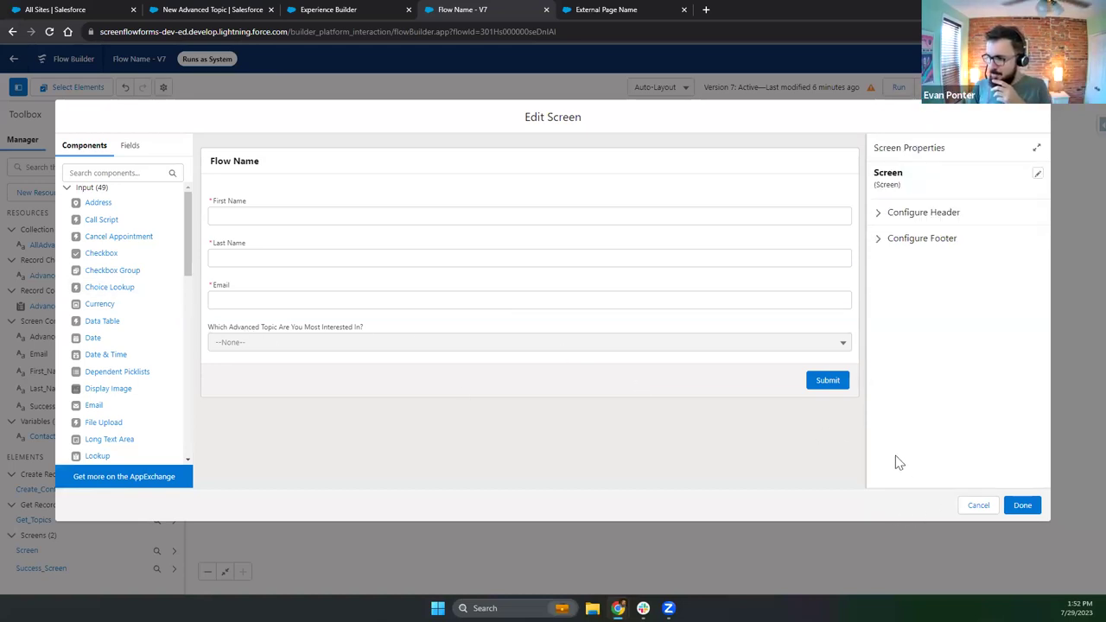
- Apply the screen edits and save the flow as a new version
{"action": "left_click", "coordinate": [1022, 503]}
{"action": "left_click", "coordinate": [1002, 86]}
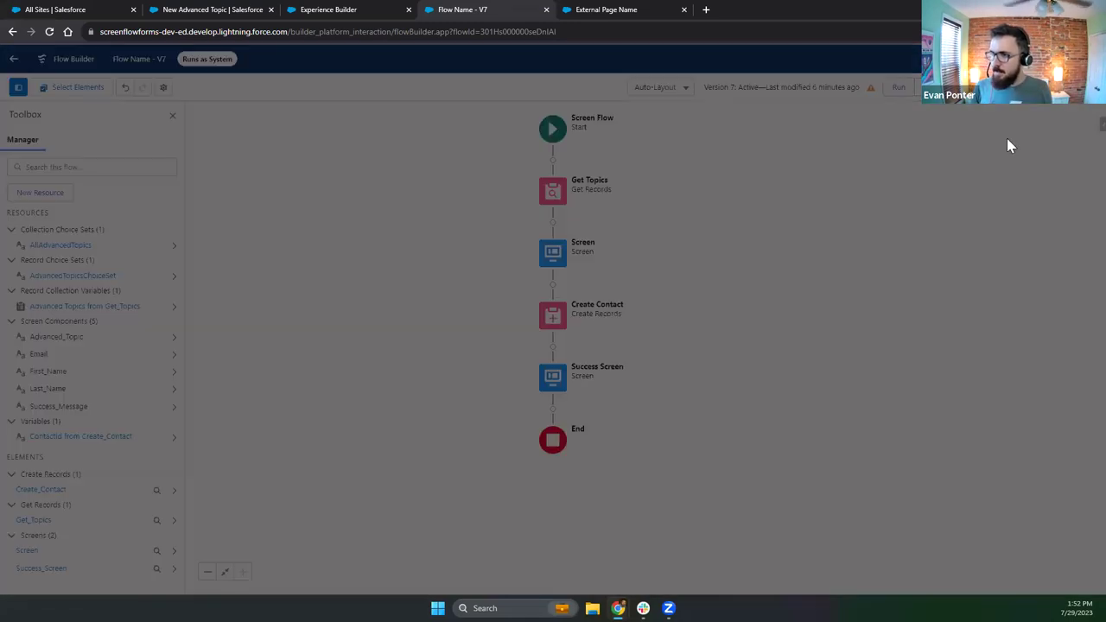
{"action": "left_click", "coordinate": [775, 405]}
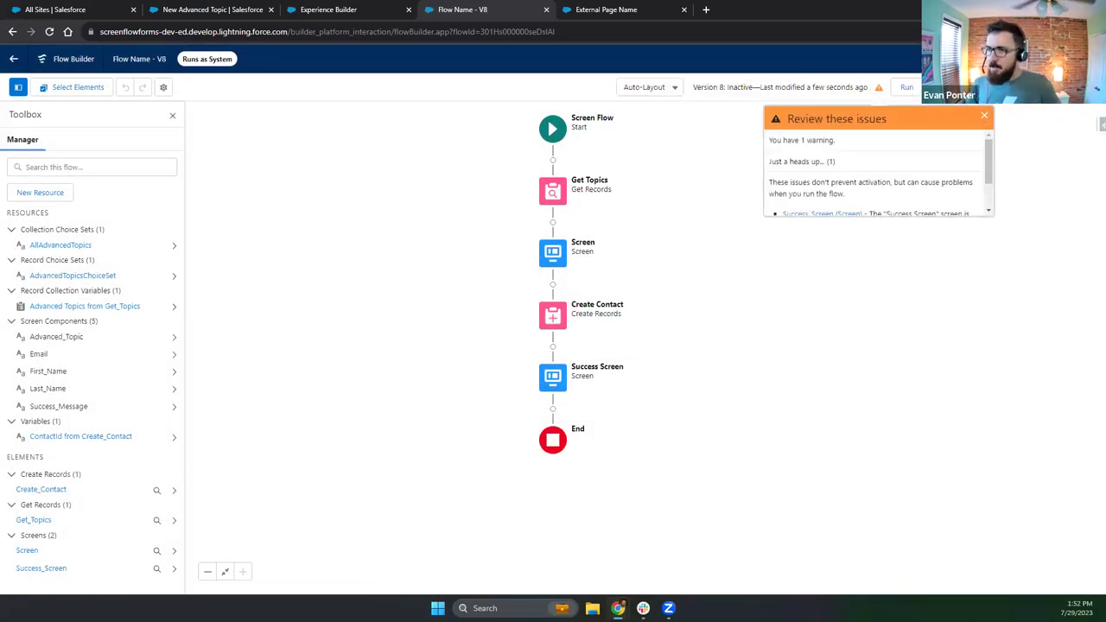
- Try to run the new flow version and close the page it opens
{"action": "left_click", "coordinate": [906, 87]}
{"action": "left_click", "coordinate": [761, 10]}
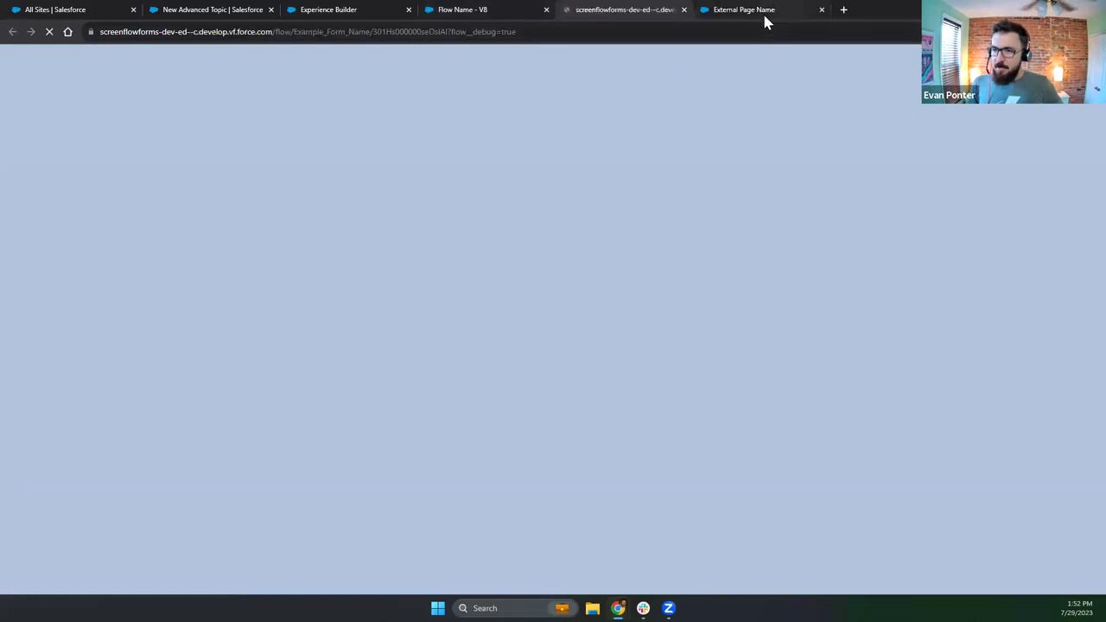
{"action": "left_click", "coordinate": [610, 10]}
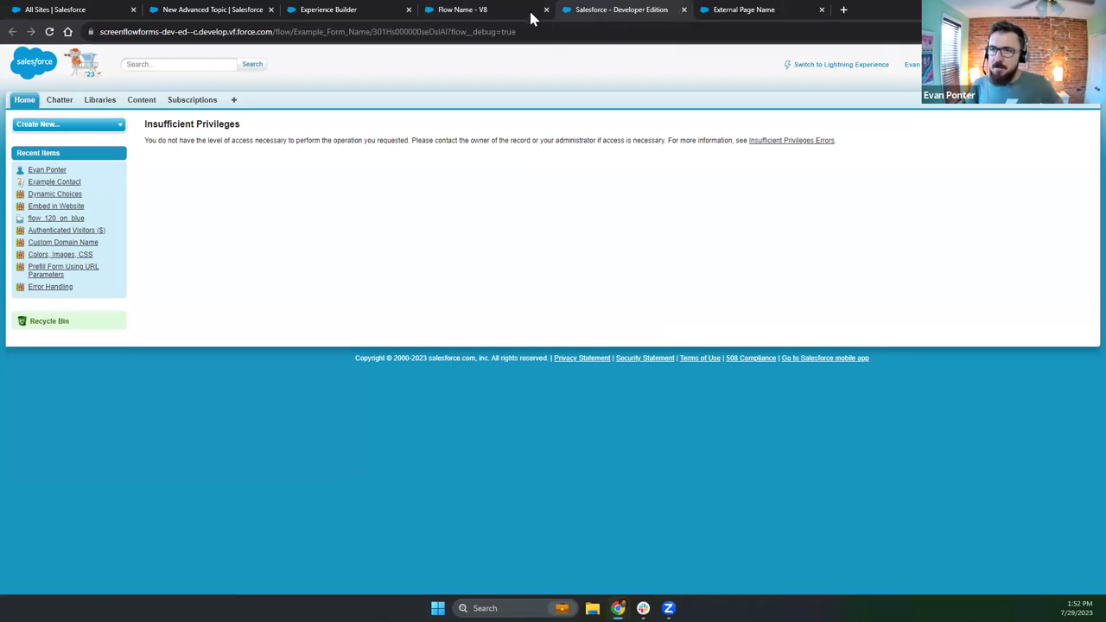
{"action": "left_click", "coordinate": [522, 11]}
{"action": "left_click", "coordinate": [674, 12]}
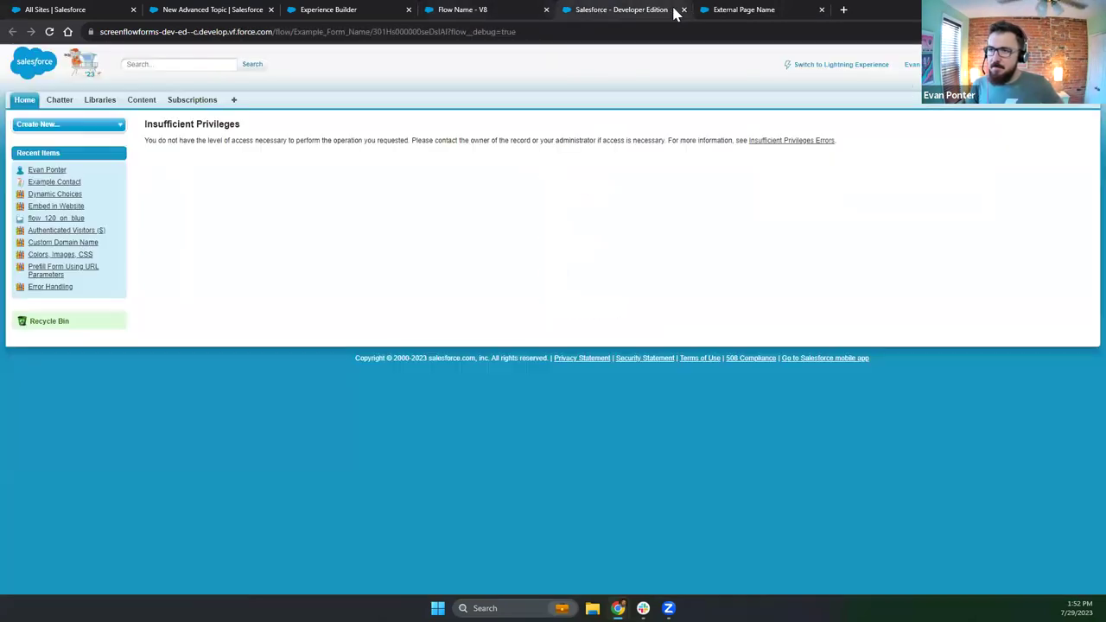
{"action": "left_click", "coordinate": [683, 10]}
- Activate the new version of the flow
{"action": "left_click", "coordinate": [526, 15]}
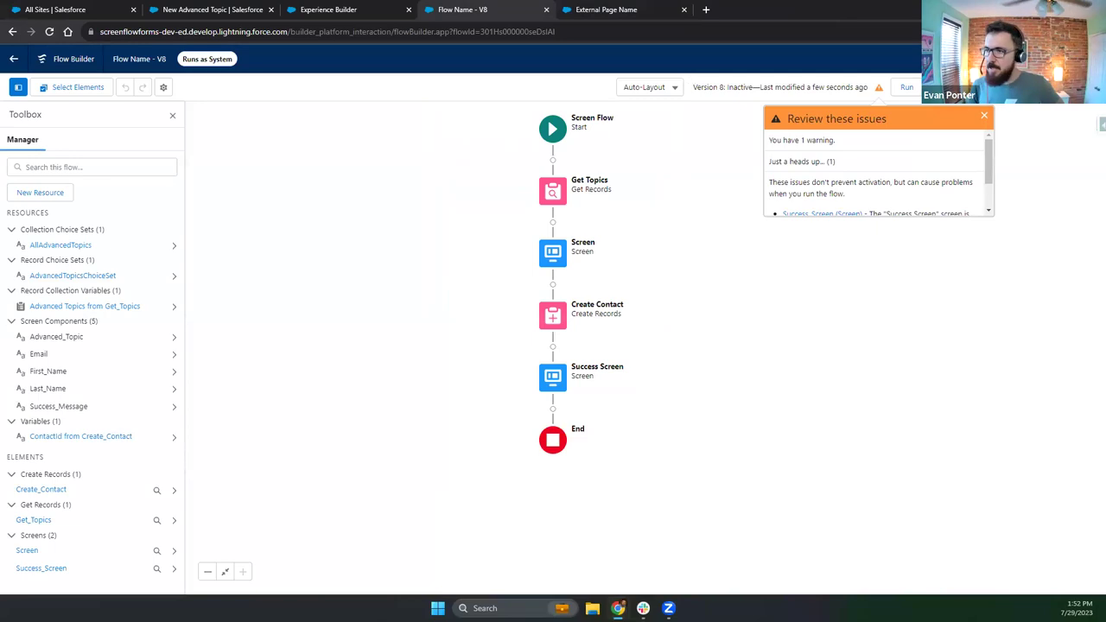
{"action": "left_click", "coordinate": [1066, 87]}
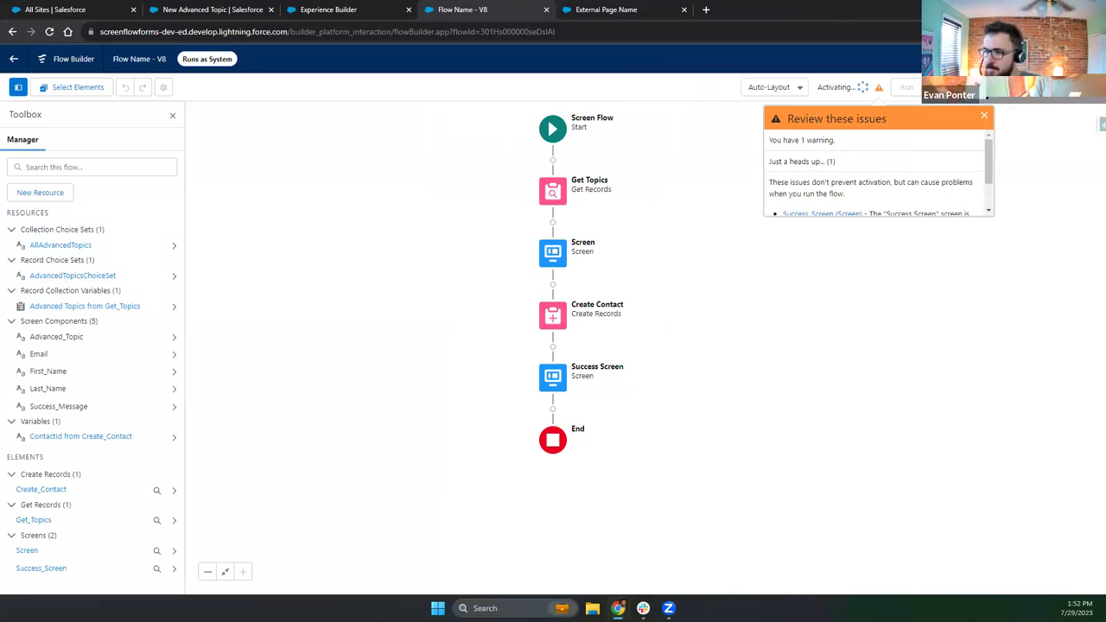
- Reload the external page and check the choices offered by the Advanced Topic picklist
{"action": "left_click", "coordinate": [615, 10]}
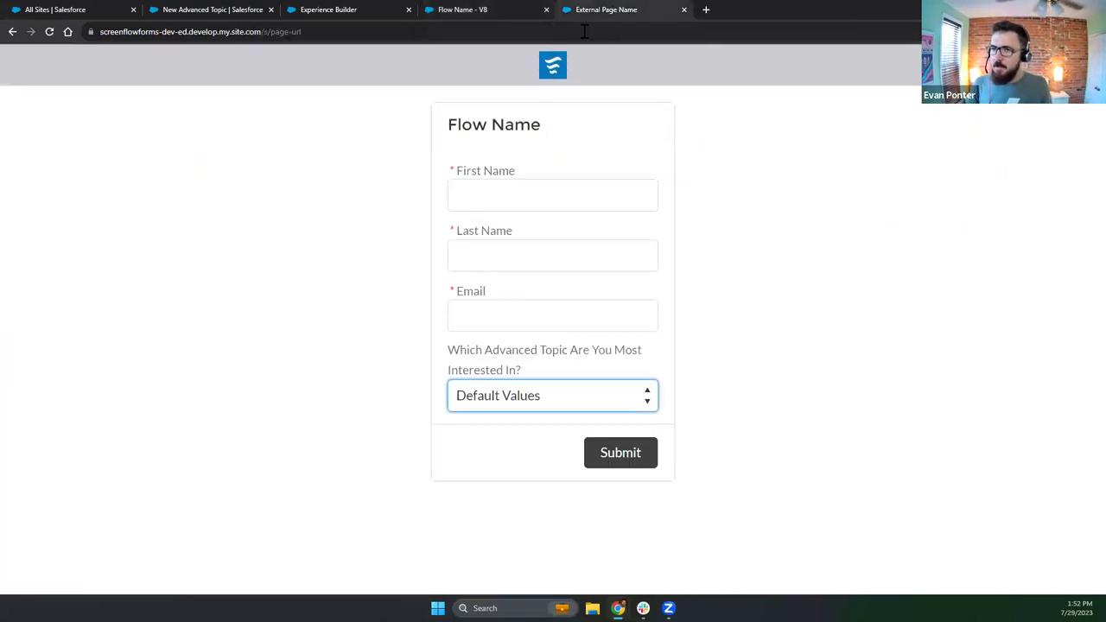
{"action": "left_click", "coordinate": [584, 31]}
{"action": "key", "text": "Return"}
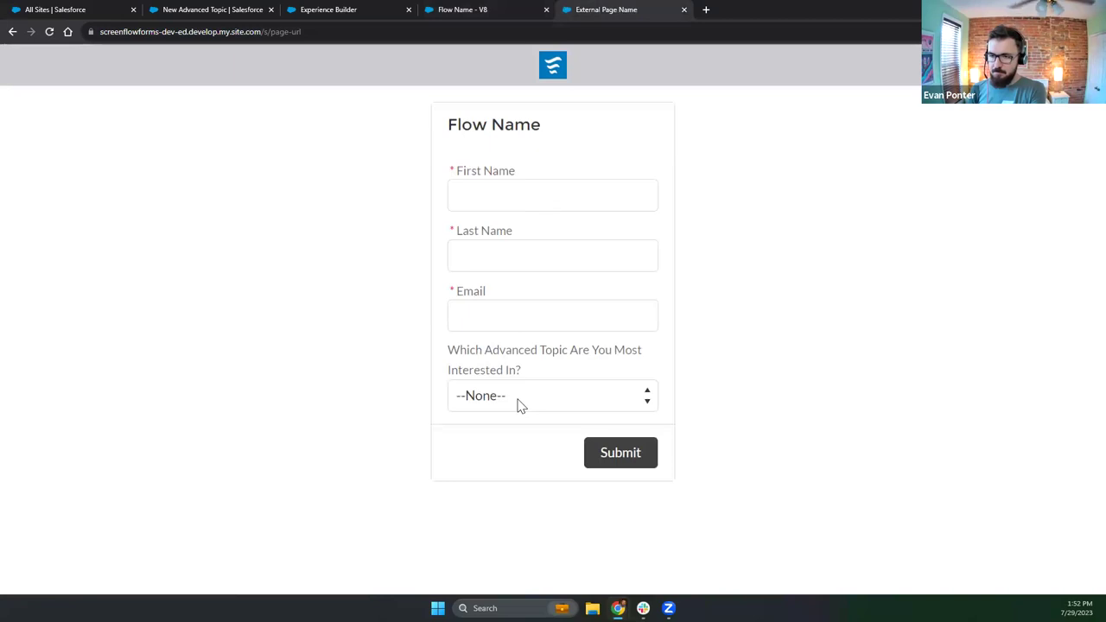
{"action": "left_click", "coordinate": [520, 406]}
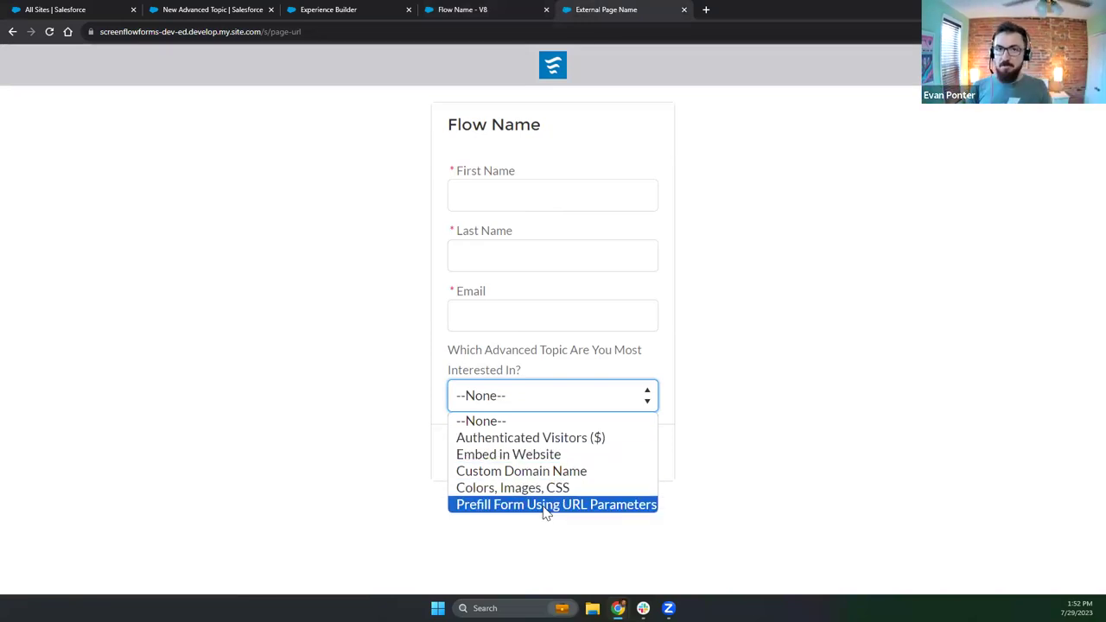
{"action": "left_click", "coordinate": [486, 7]}
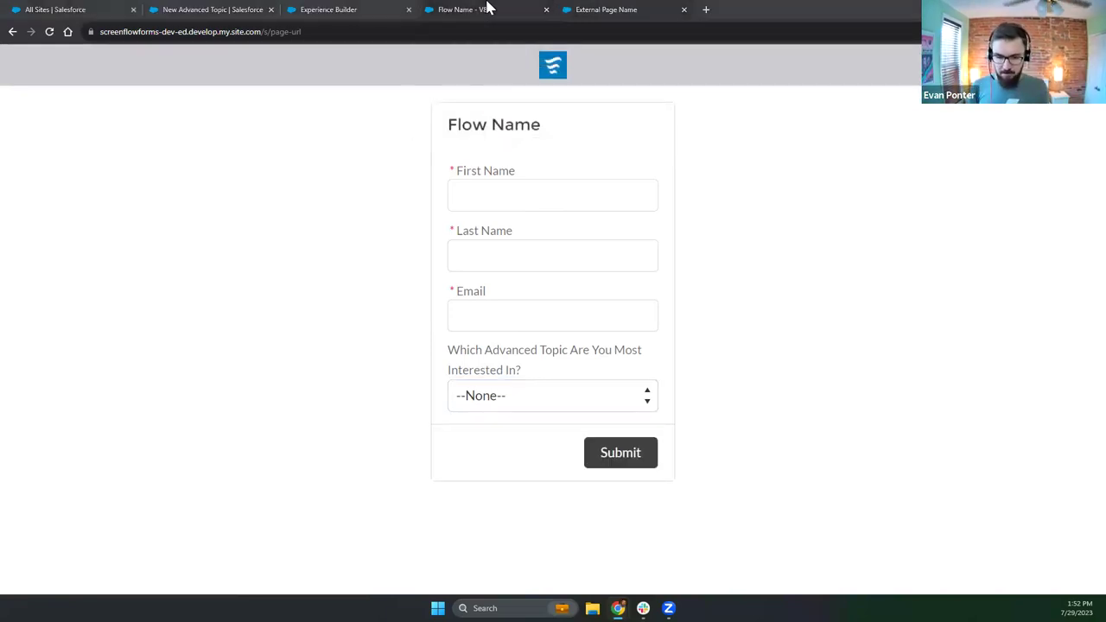
{"action": "key", "text": "alt+Tab"}
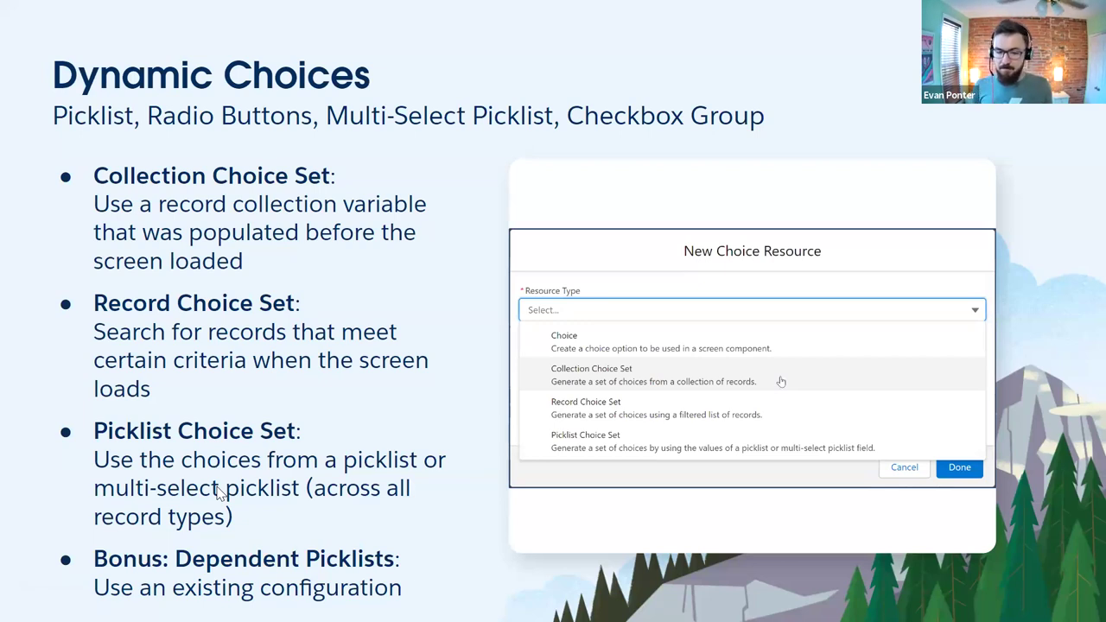
{"action": "key", "text": "alt+Tab"}
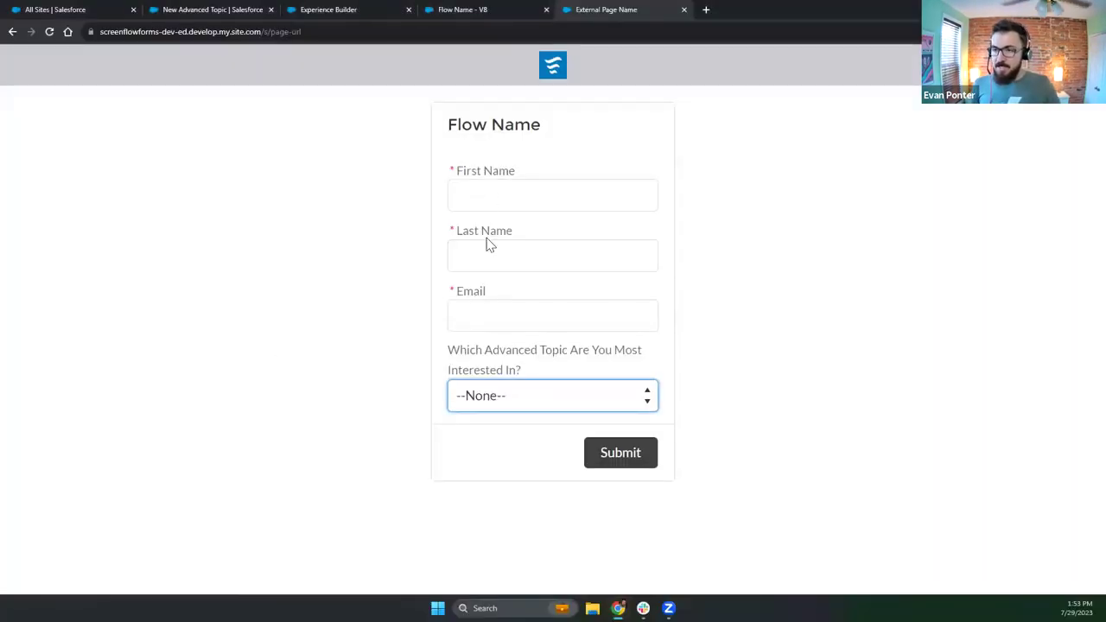
- Enter a sample first name and last name in the external form
{"action": "left_click", "coordinate": [492, 197]}
{"action": "type", "text": "Elton"}
{"action": "key", "text": "Tab"}
{"action": "type", "text": "Jh"}
{"action": "type", "text": "hn"}
{"action": "key", "text": "Tab"}
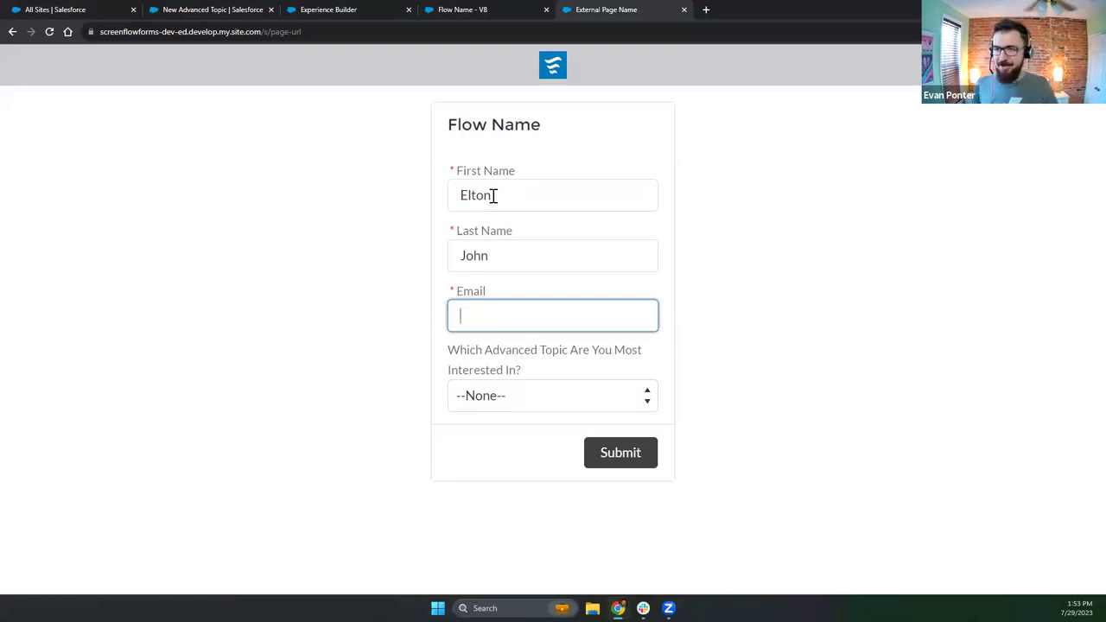
- Add a picklist above First Name on the flow's first screen, with Salutation as its label and API name
{"action": "left_click", "coordinate": [482, 9]}
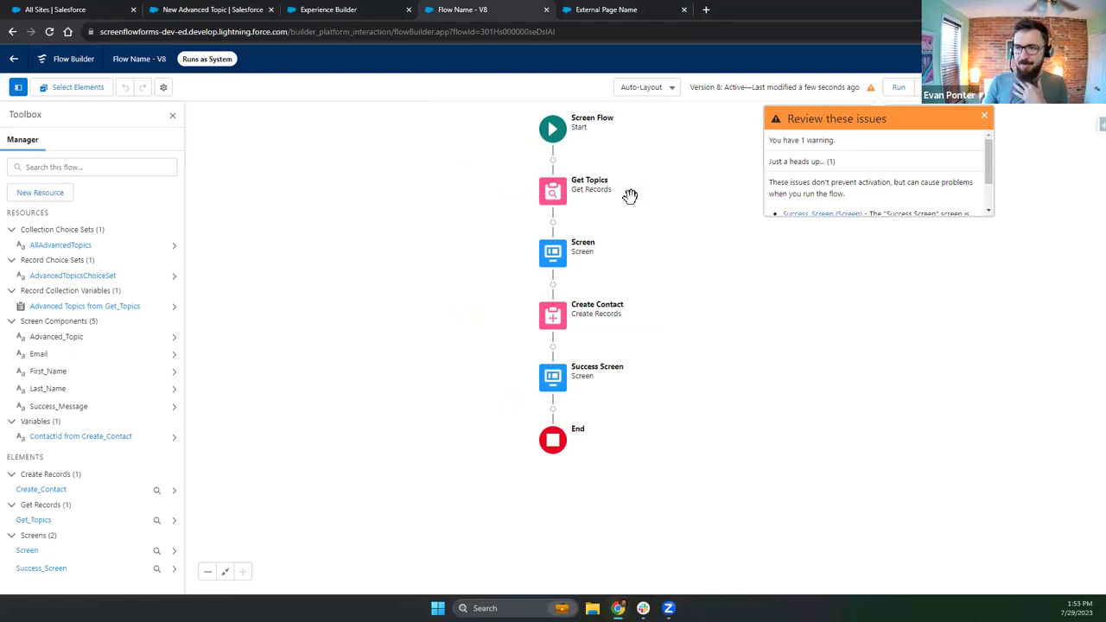
{"action": "double_click", "coordinate": [553, 273]}
{"action": "left_click", "coordinate": [97, 170]}
{"action": "type", "text": "pick"}
{"action": "left_click_drag", "start_coordinate": [109, 238], "coordinate": [337, 192]}
{"action": "left_click", "coordinate": [921, 184]}
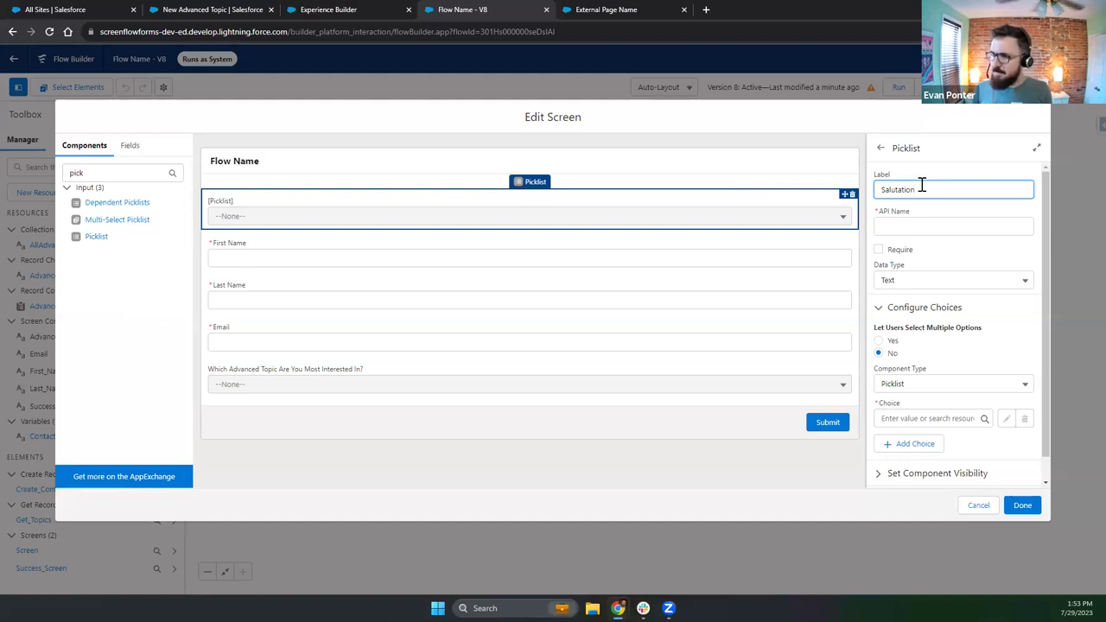
{"action": "left_click", "coordinate": [917, 226]}
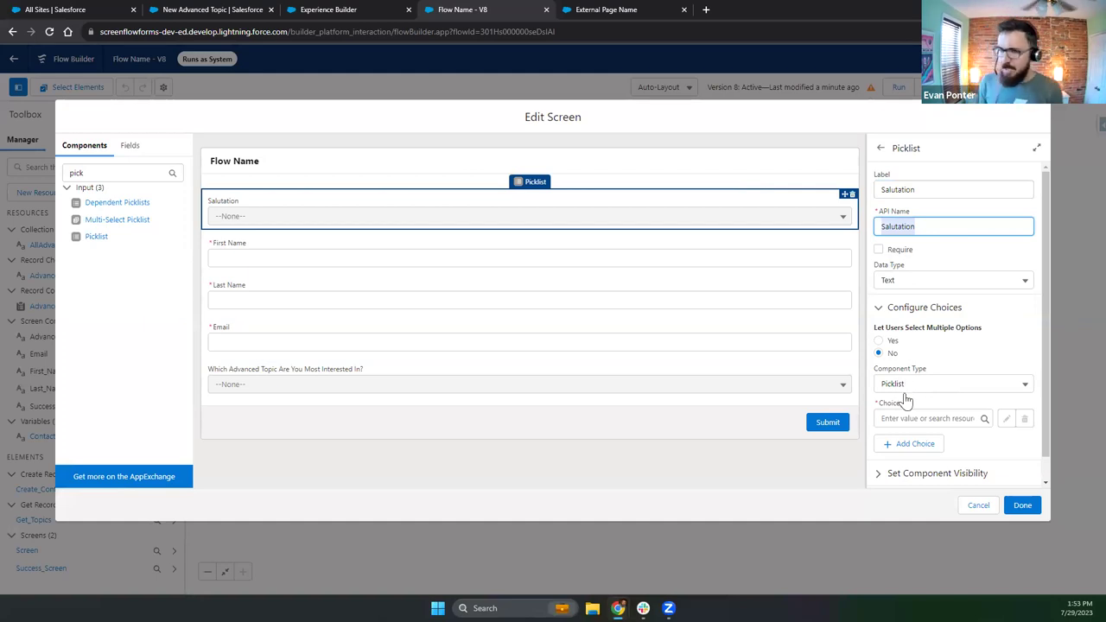
- Create a Picklist Choice Set resource for the Salutation picklist with the API name SalutationChoices
{"action": "left_click", "coordinate": [919, 418]}
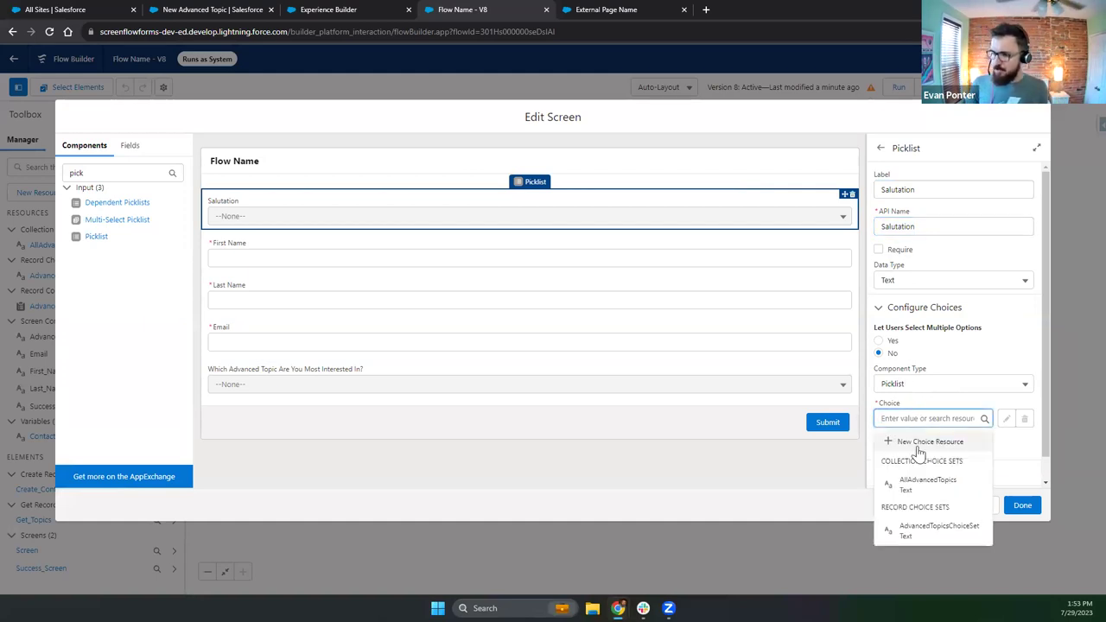
{"action": "left_click", "coordinate": [919, 443]}
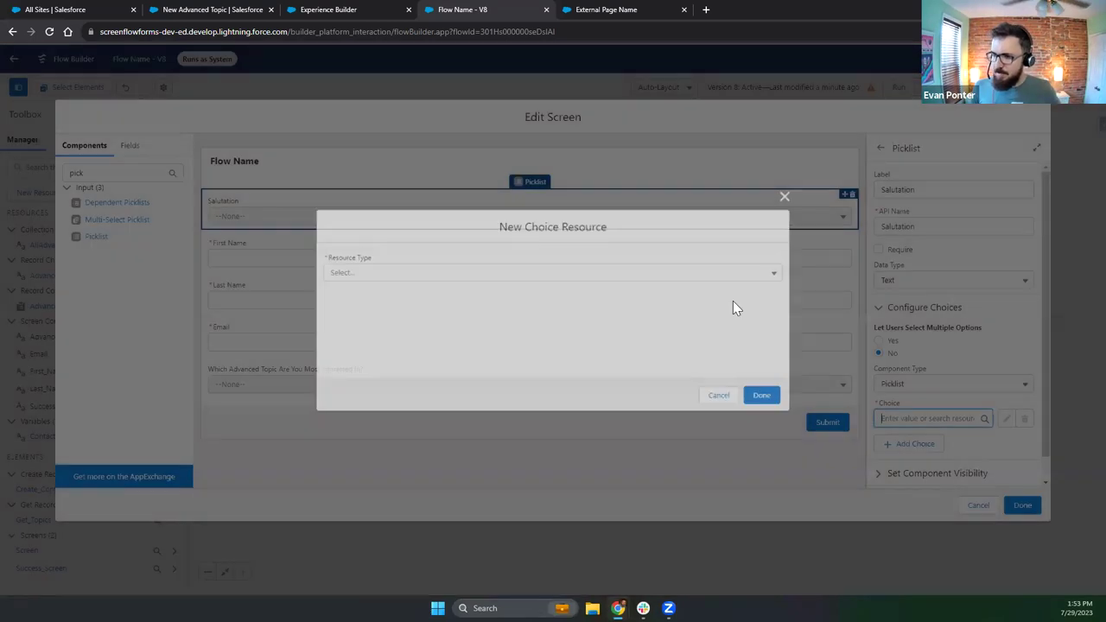
{"action": "left_click", "coordinate": [672, 275]}
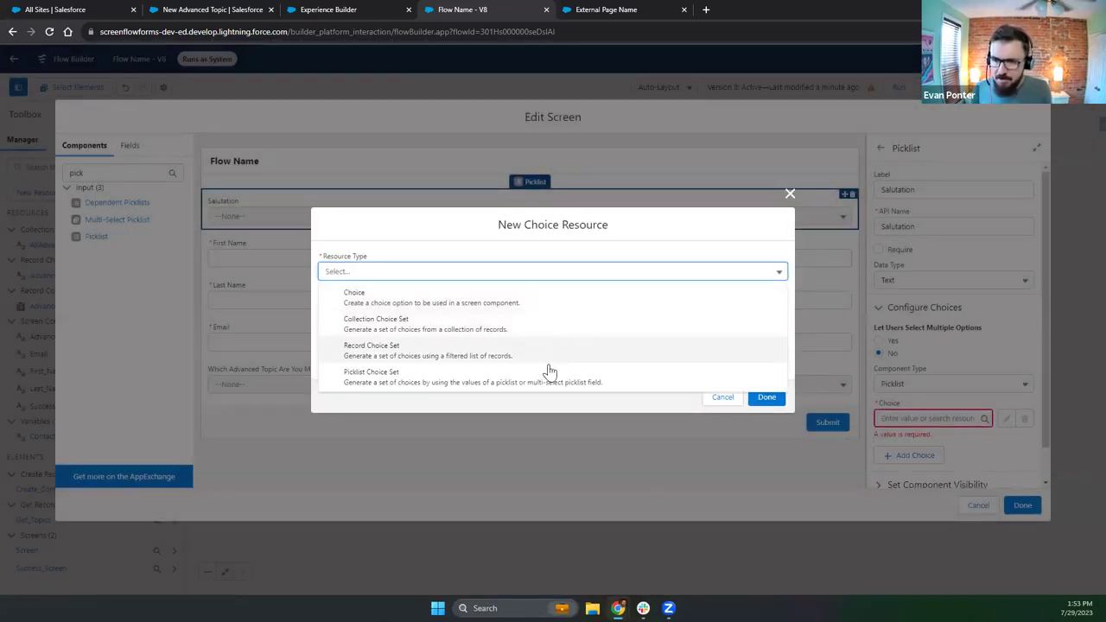
{"action": "left_click", "coordinate": [430, 378]}
{"action": "left_click", "coordinate": [415, 298]}
{"action": "type", "text": "s"}
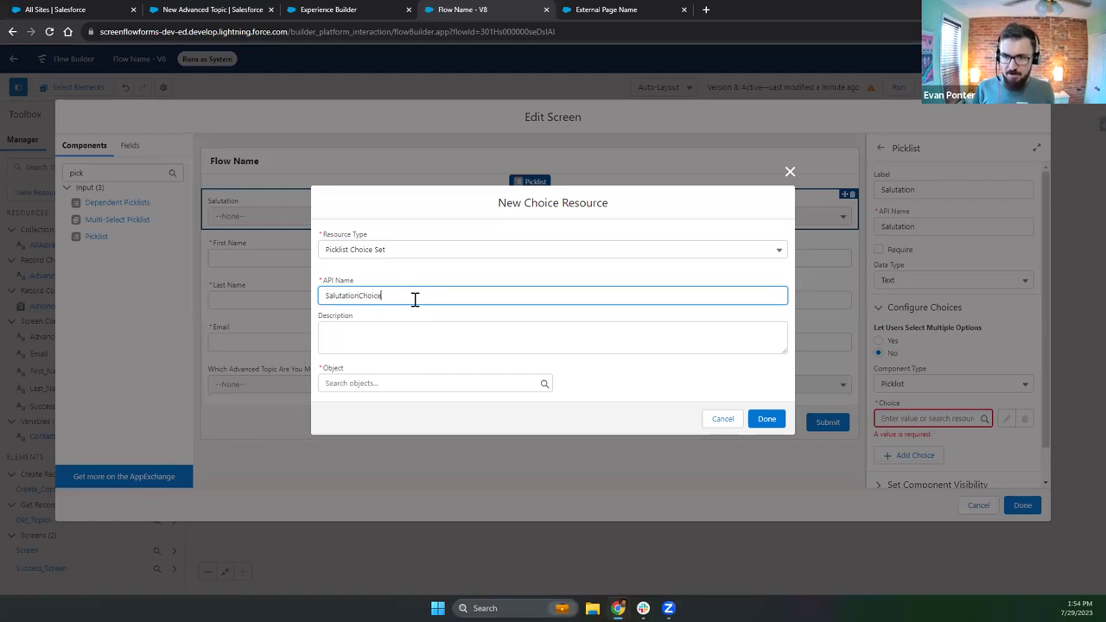
- Base the SalutationChoices choice set on the Contact object
{"action": "left_click", "coordinate": [378, 383]}
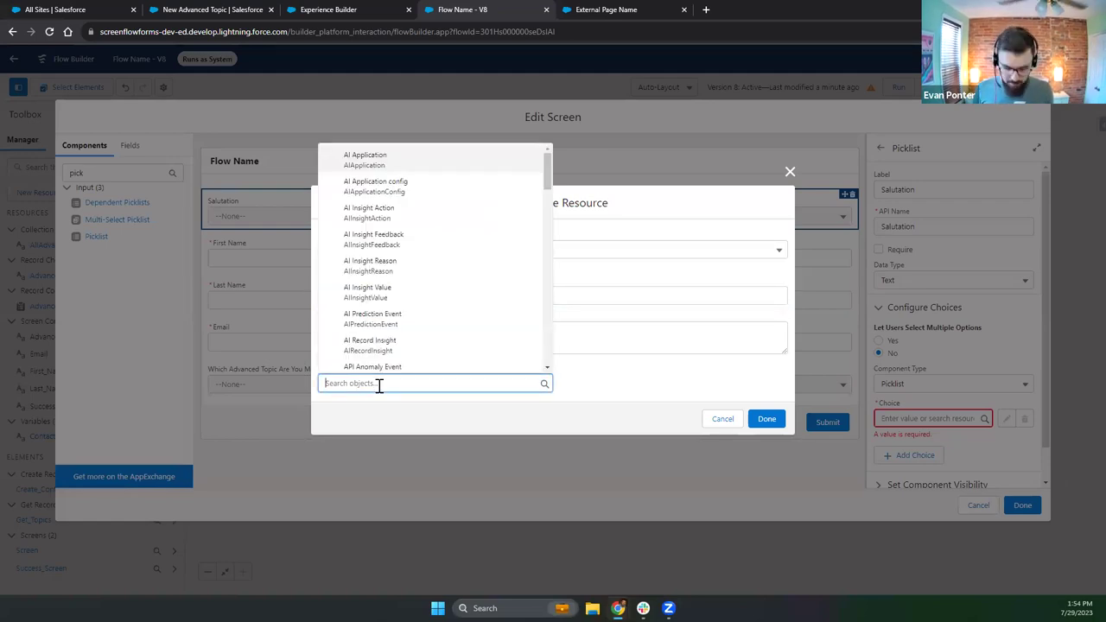
{"action": "type", "text": "Contact"}
{"action": "left_click", "coordinate": [405, 244]}
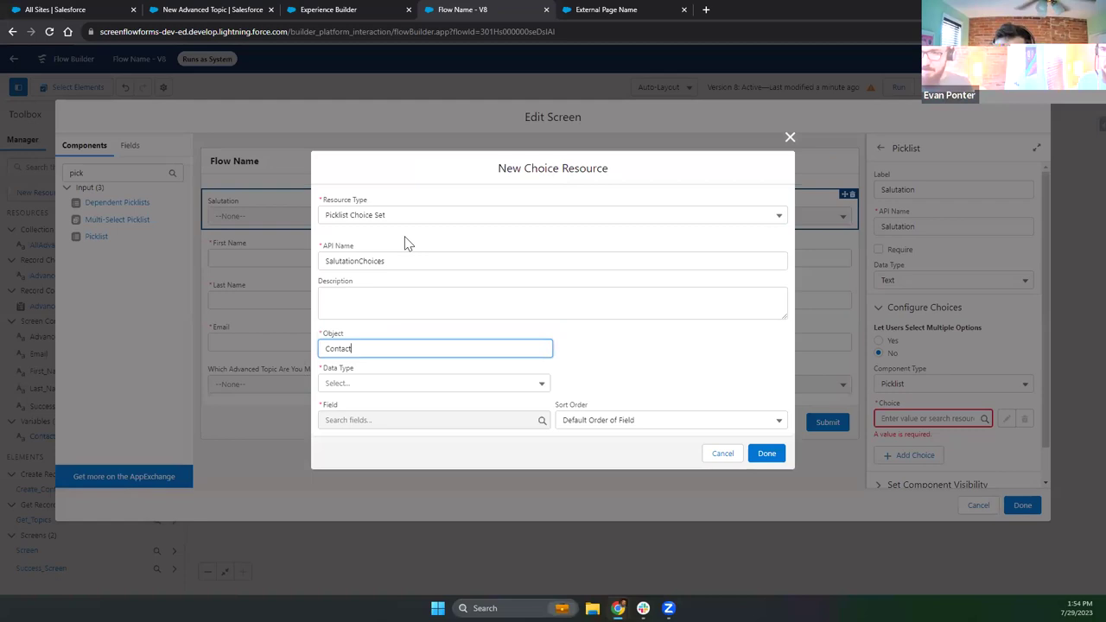
- Set SalutationChoices to the Picklist data type and Salutation field in default field order, then finish the resource and the screen edits
{"action": "left_click", "coordinate": [350, 384]}
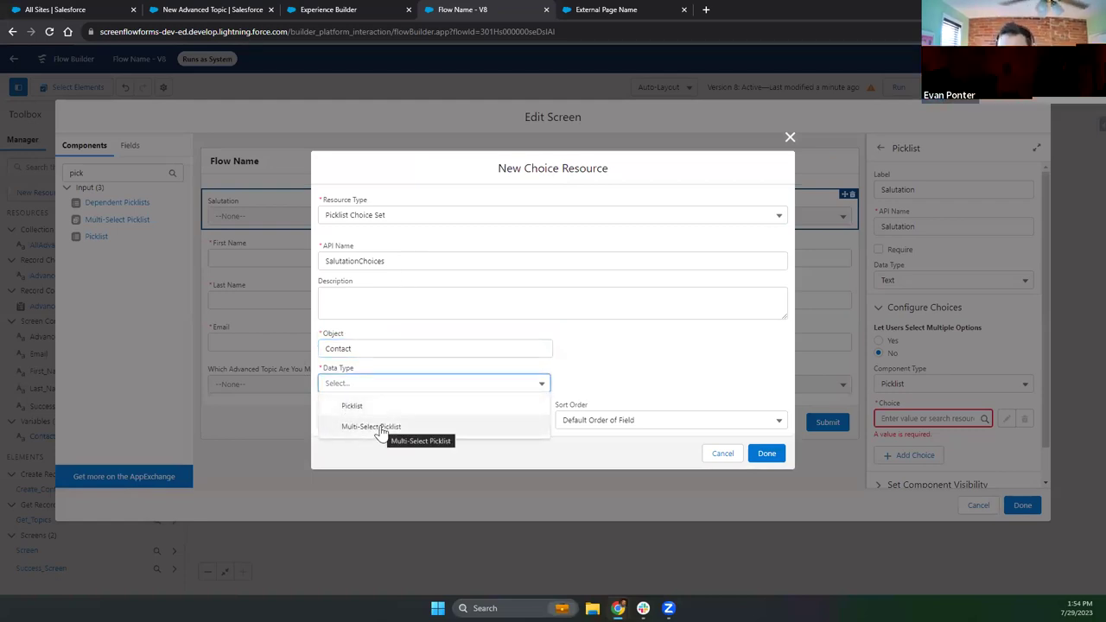
{"action": "key", "text": "F11"}
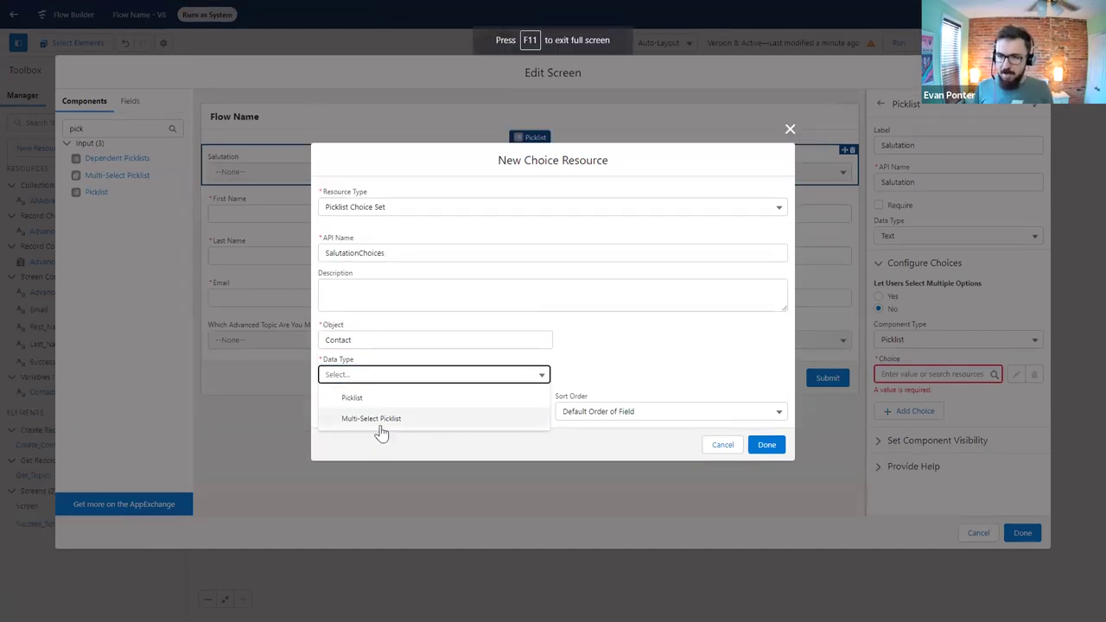
{"action": "left_click", "coordinate": [383, 398]}
{"action": "left_click", "coordinate": [394, 411]}
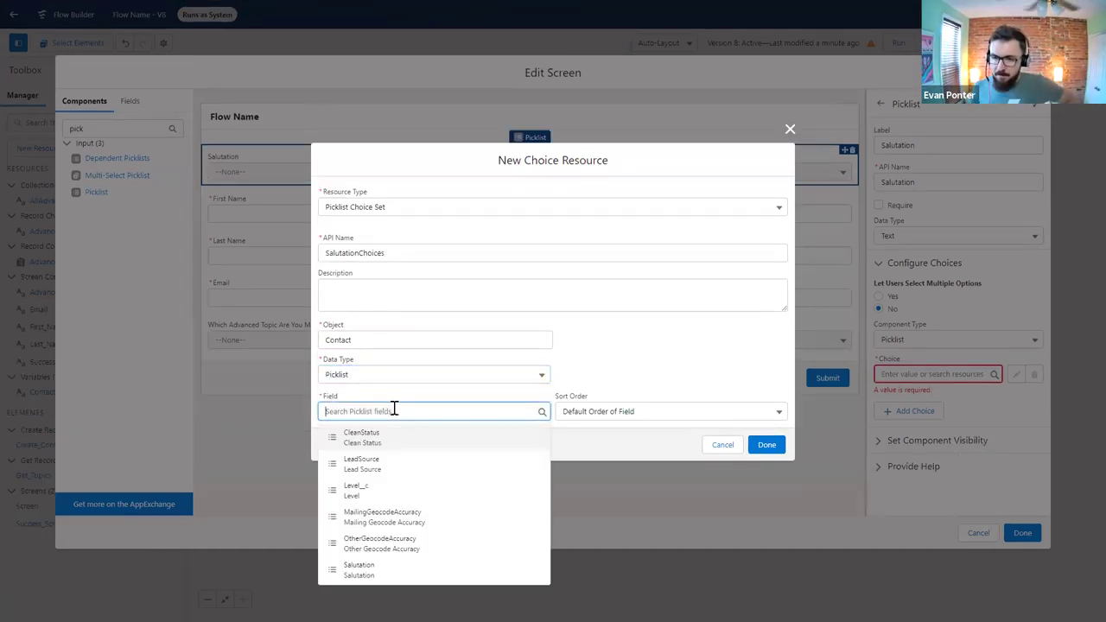
{"action": "left_click", "coordinate": [378, 574]}
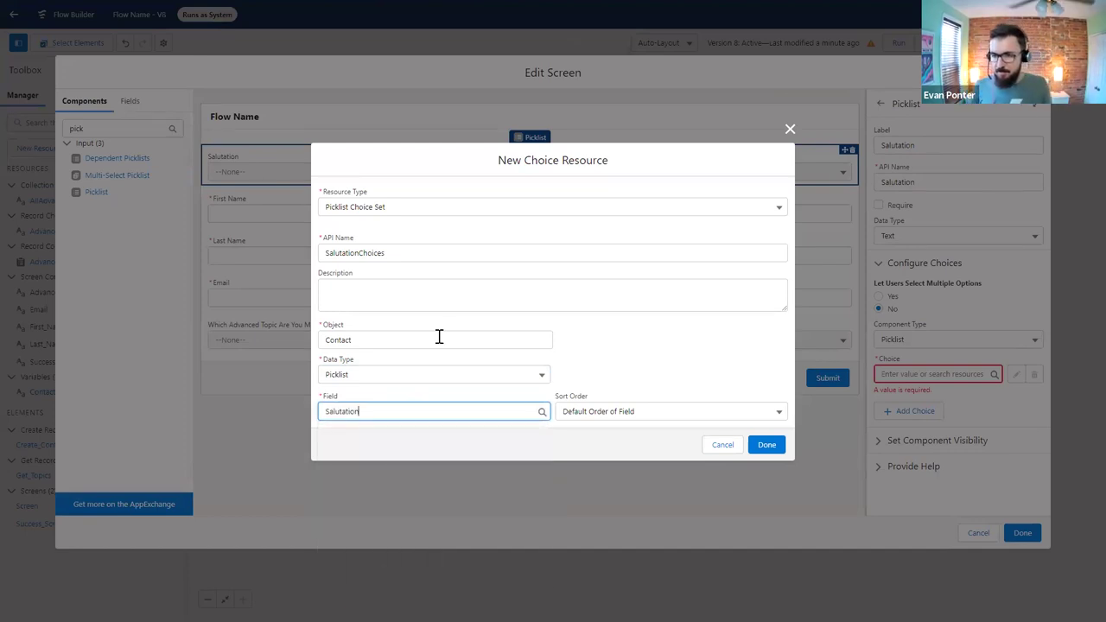
{"action": "left_click", "coordinate": [600, 415]}
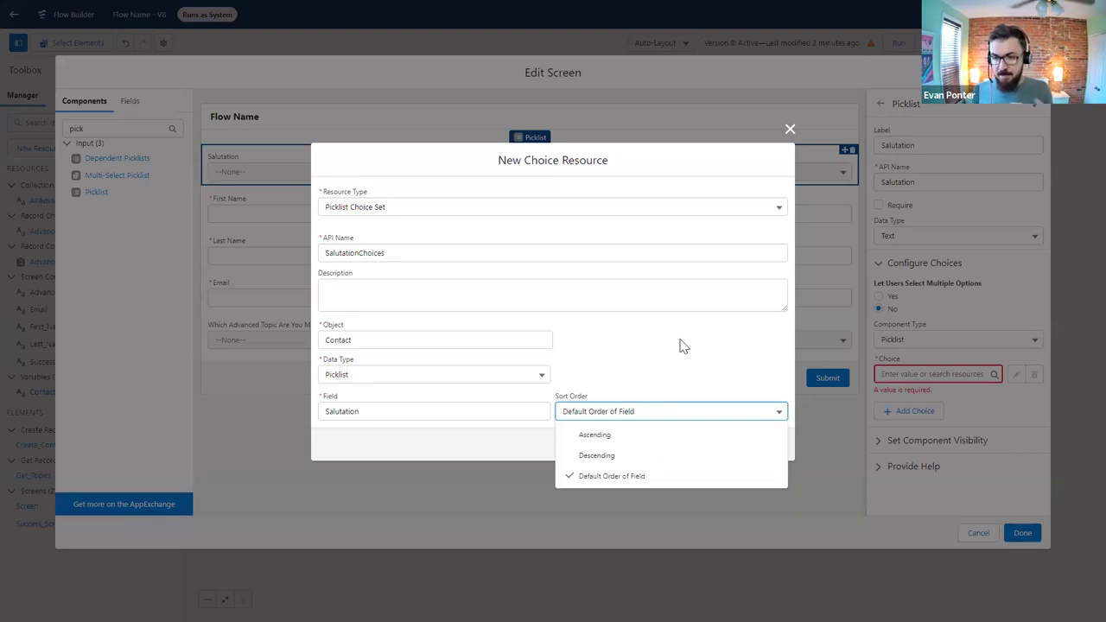
{"action": "left_click", "coordinate": [672, 395]}
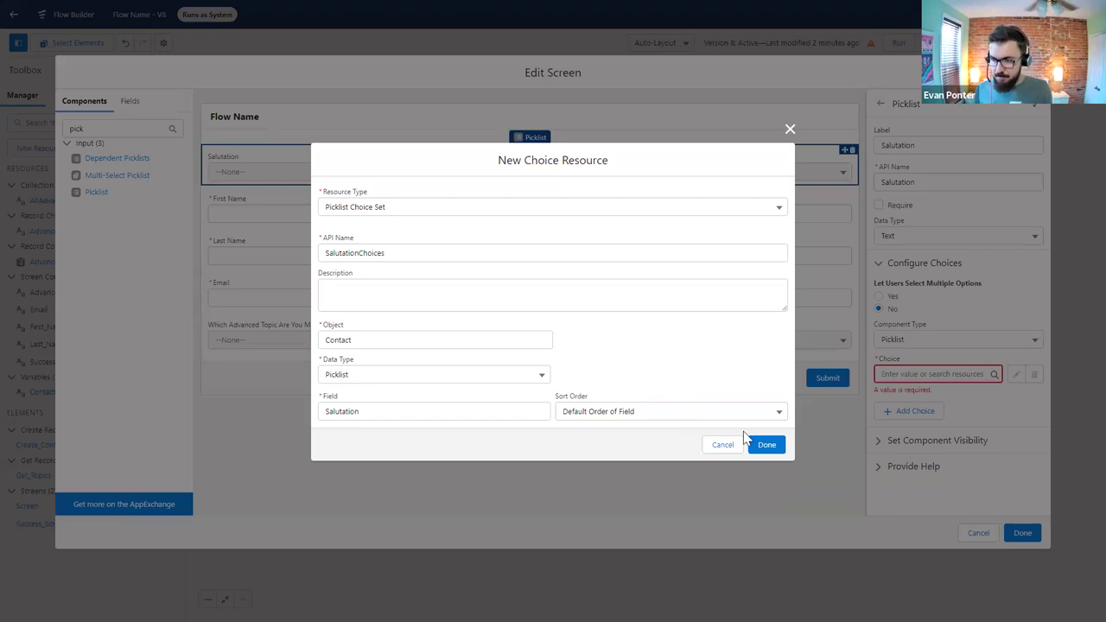
{"action": "left_click", "coordinate": [764, 447]}
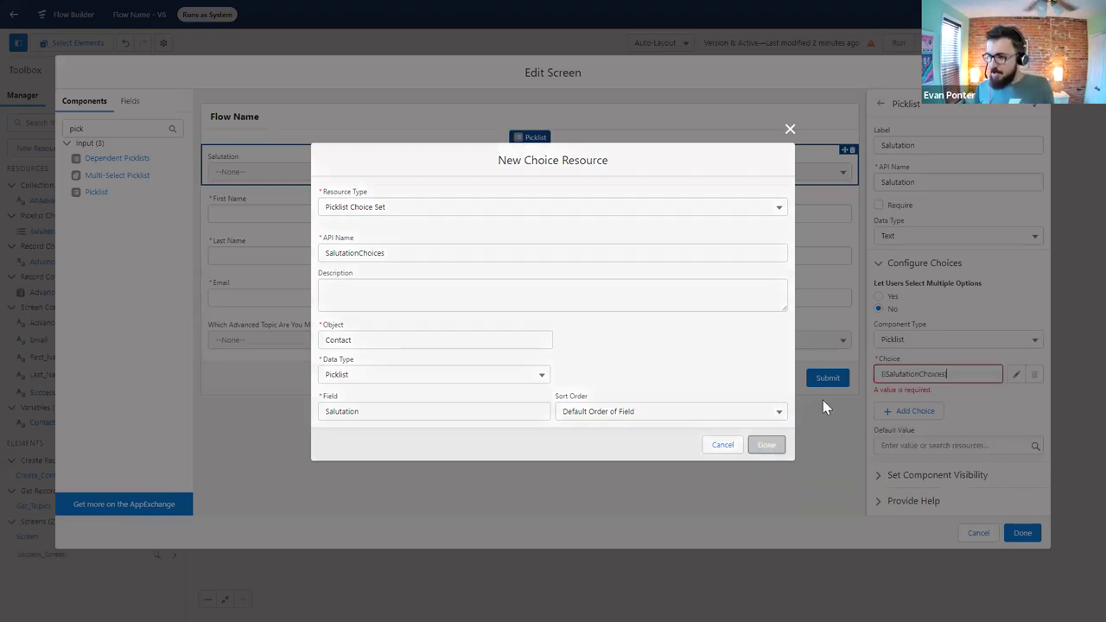
{"action": "left_click", "coordinate": [1022, 533]}
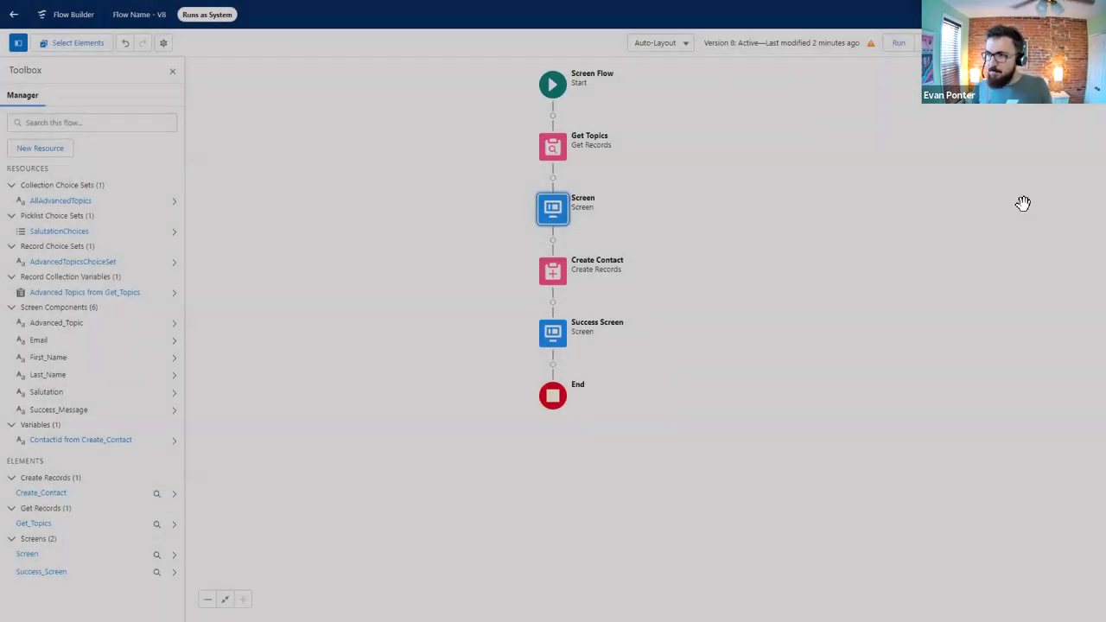
- Save the flow as a new version and activate it
{"action": "left_click", "coordinate": [993, 43]}
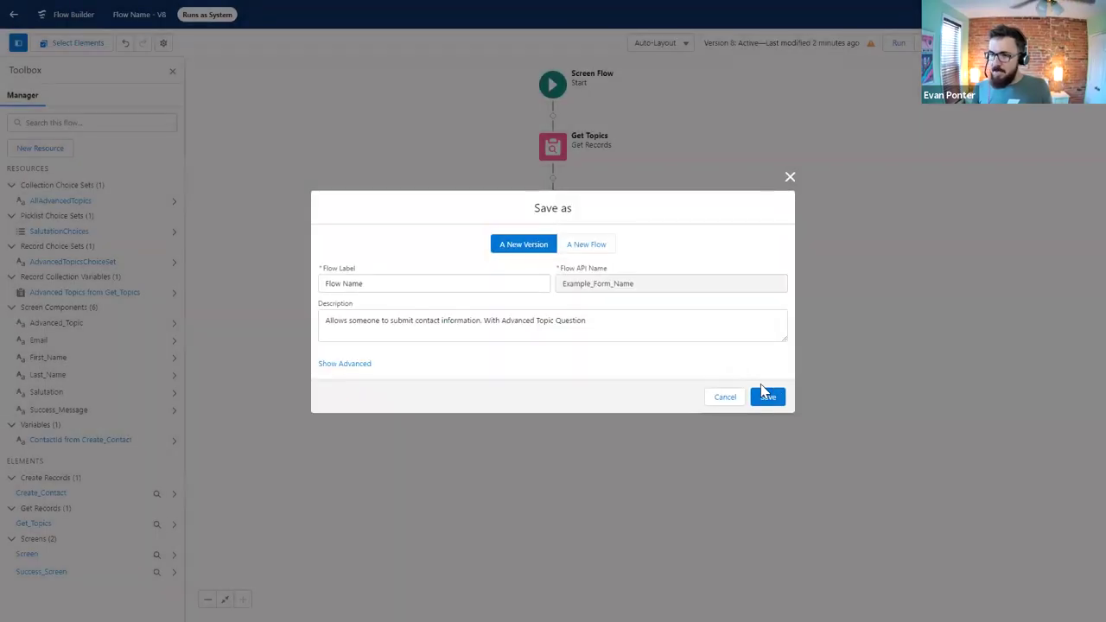
{"action": "left_click", "coordinate": [770, 398]}
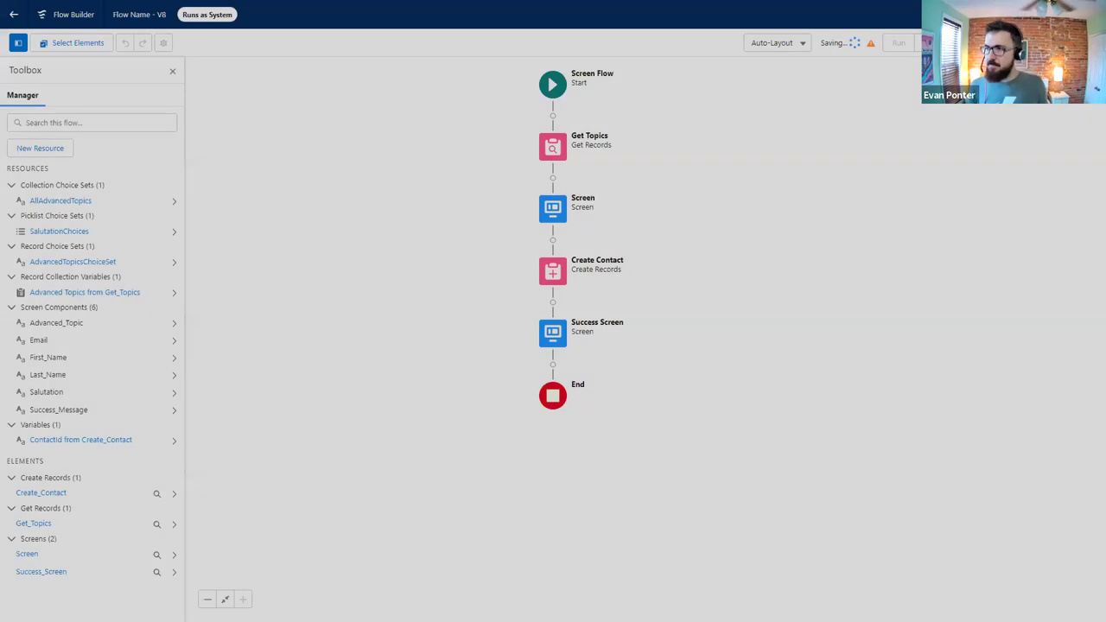
{"action": "left_click", "coordinate": [967, 42]}
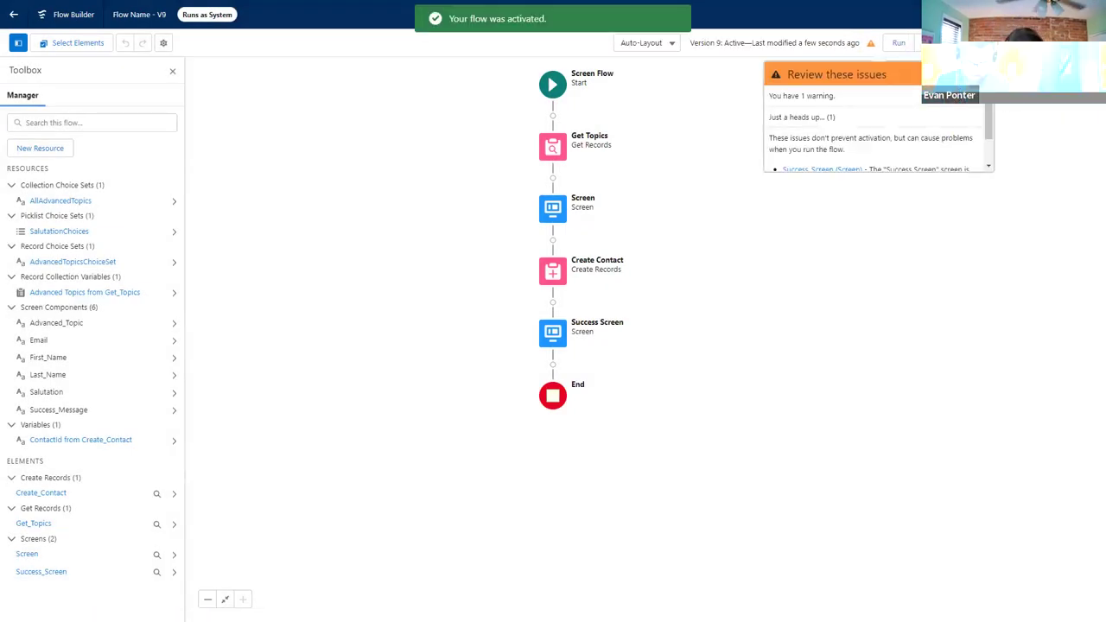
- Switch to the external form page and reload it to load the newly activated flow
{"action": "key", "text": "F11"}
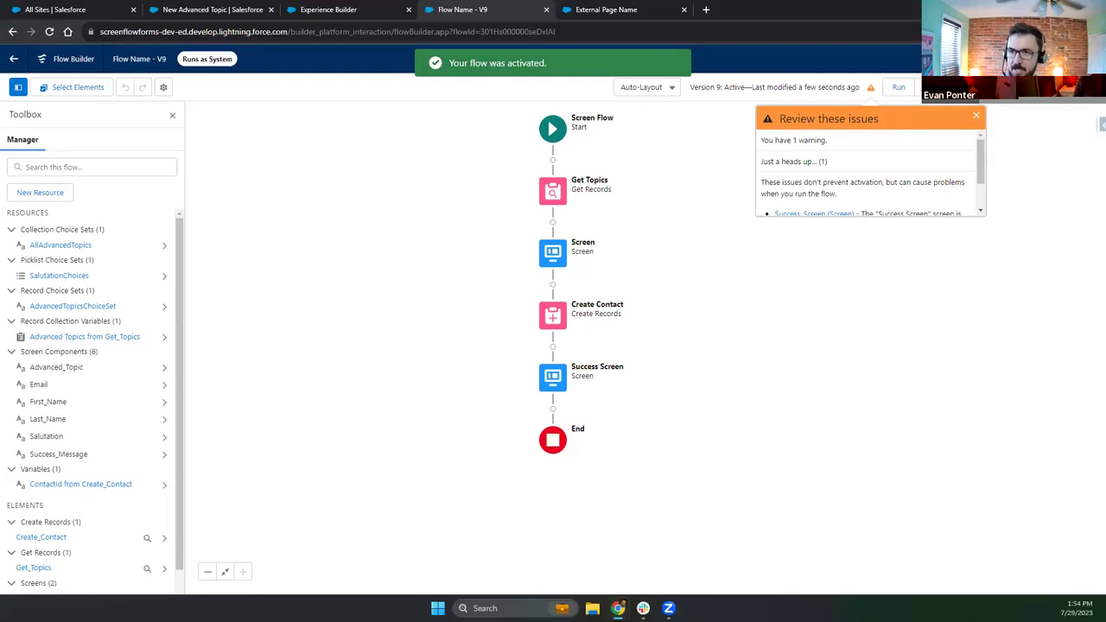
{"action": "left_click", "coordinate": [680, 8]}
{"action": "left_click", "coordinate": [555, 32]}
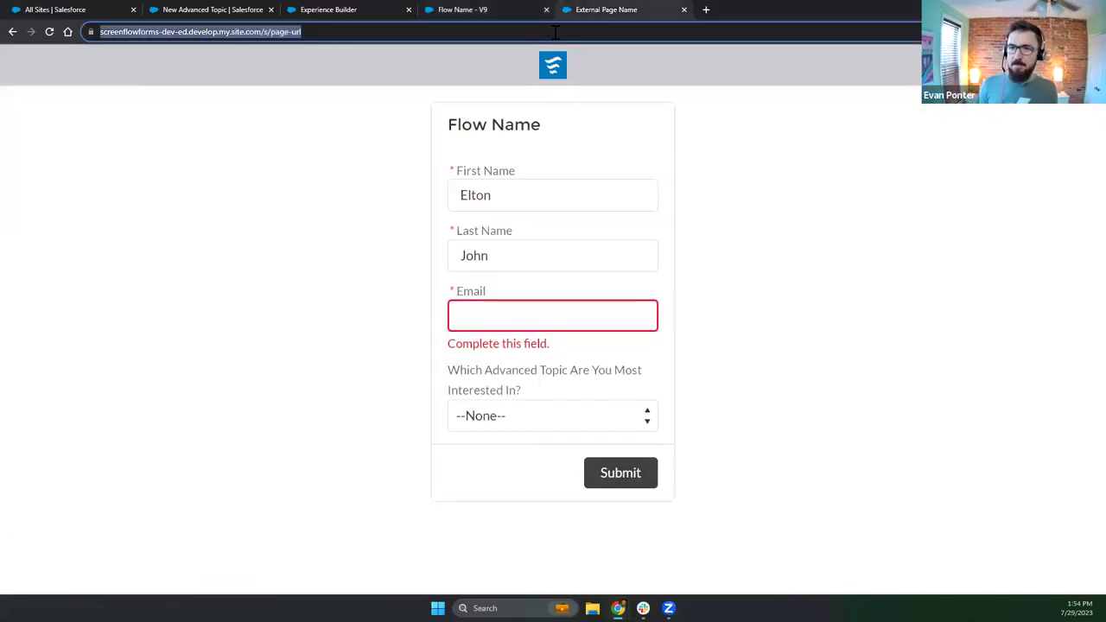
{"action": "key", "text": "Return"}
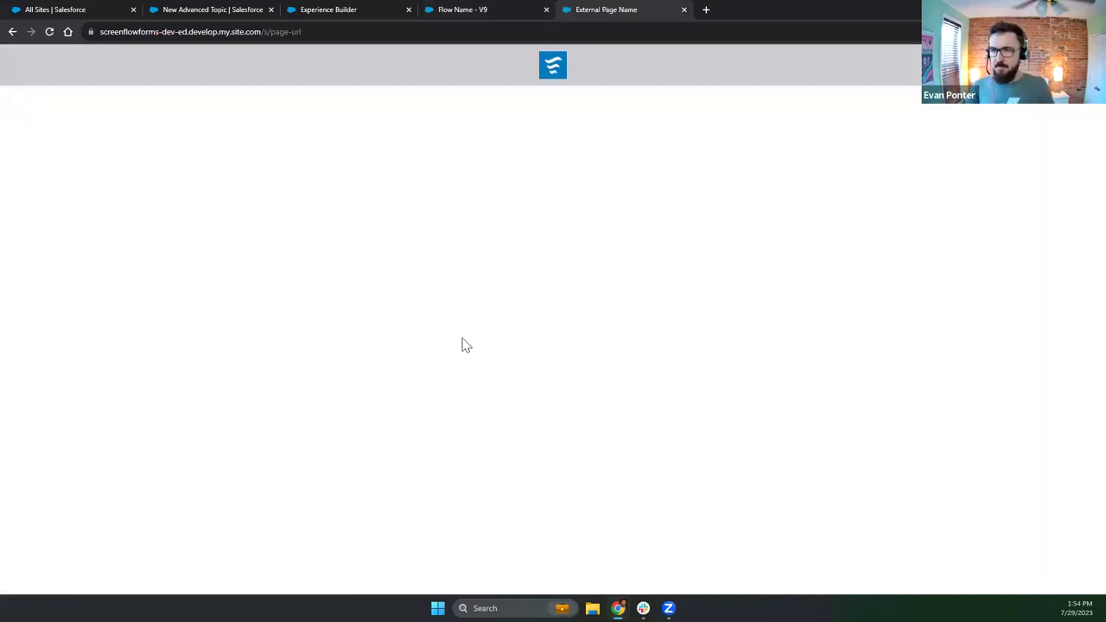
- Enter a sample first and last name in the external form and view the choices offered for Salutation
{"action": "left_click", "coordinate": [491, 256]}
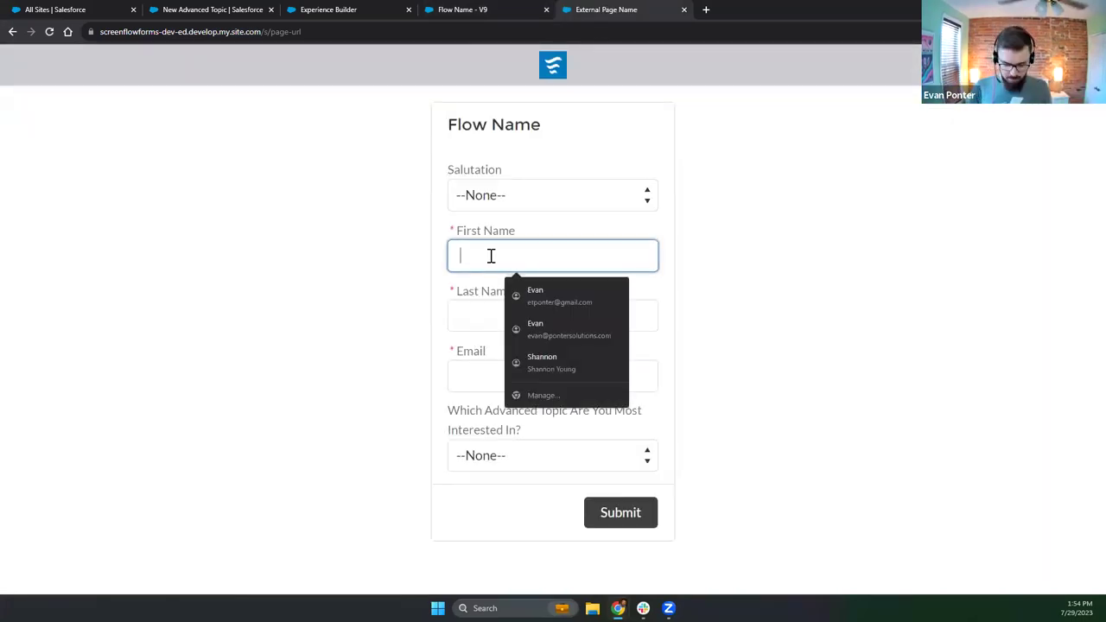
{"action": "type", "text": "Elton"}
{"action": "key", "text": "Tab"}
{"action": "type", "text": "John"}
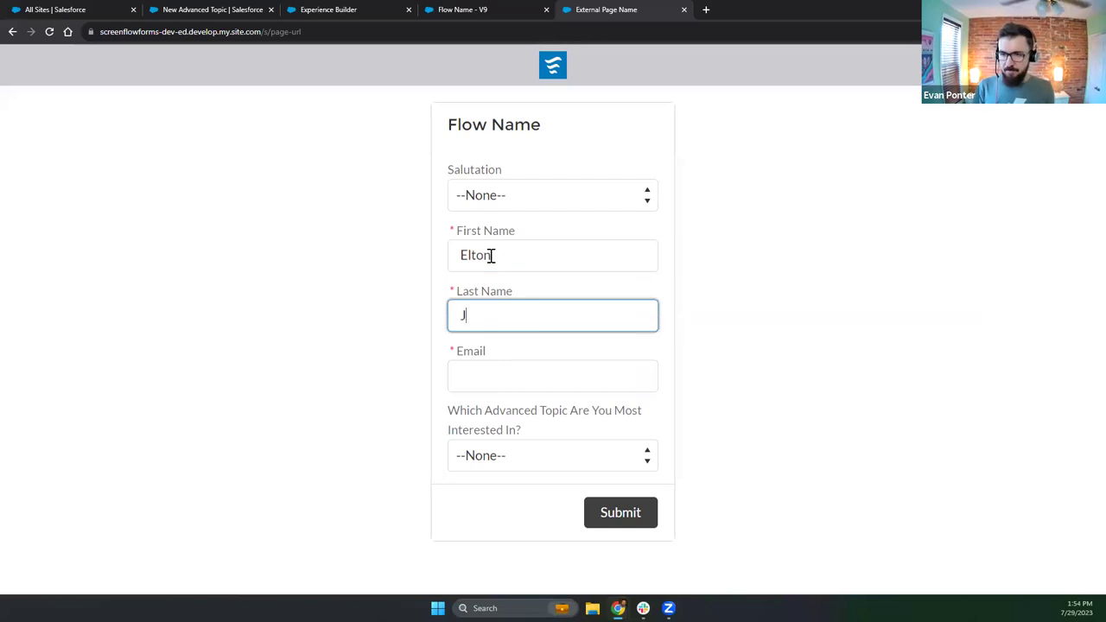
{"action": "left_click", "coordinate": [492, 202]}
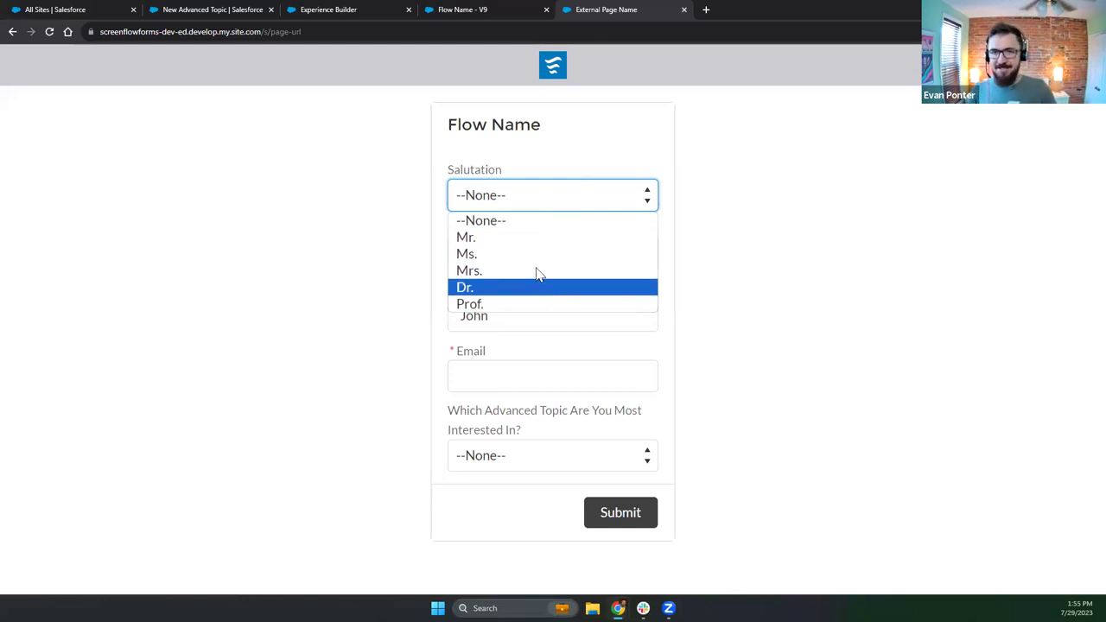
- Find the Contact object in the Salesforce Object Manager and open its Fields & Relationships
{"action": "left_click", "coordinate": [68, 9]}
{"action": "left_click", "coordinate": [68, 8]}
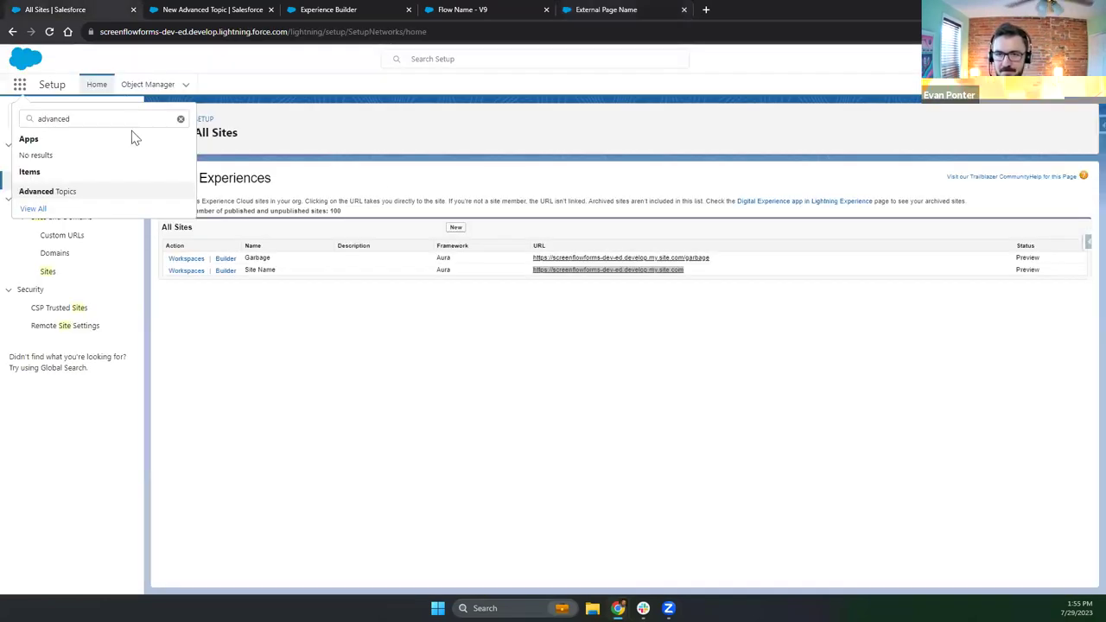
{"action": "left_click", "coordinate": [159, 89]}
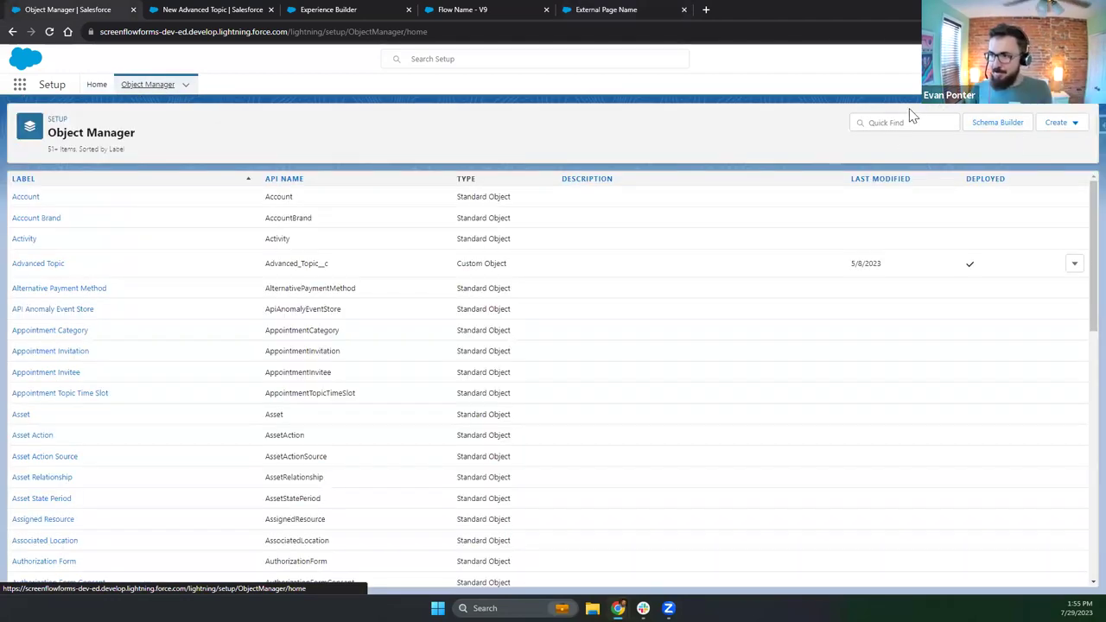
{"action": "left_click", "coordinate": [910, 121]}
{"action": "type", "text": "contact"}
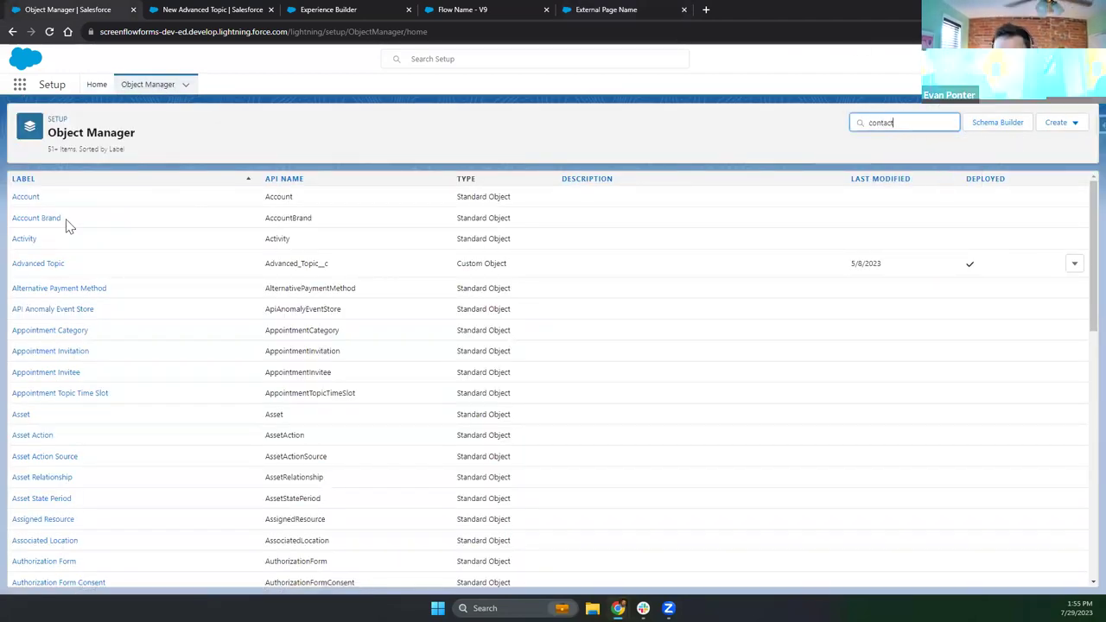
{"action": "left_click", "coordinate": [22, 197]}
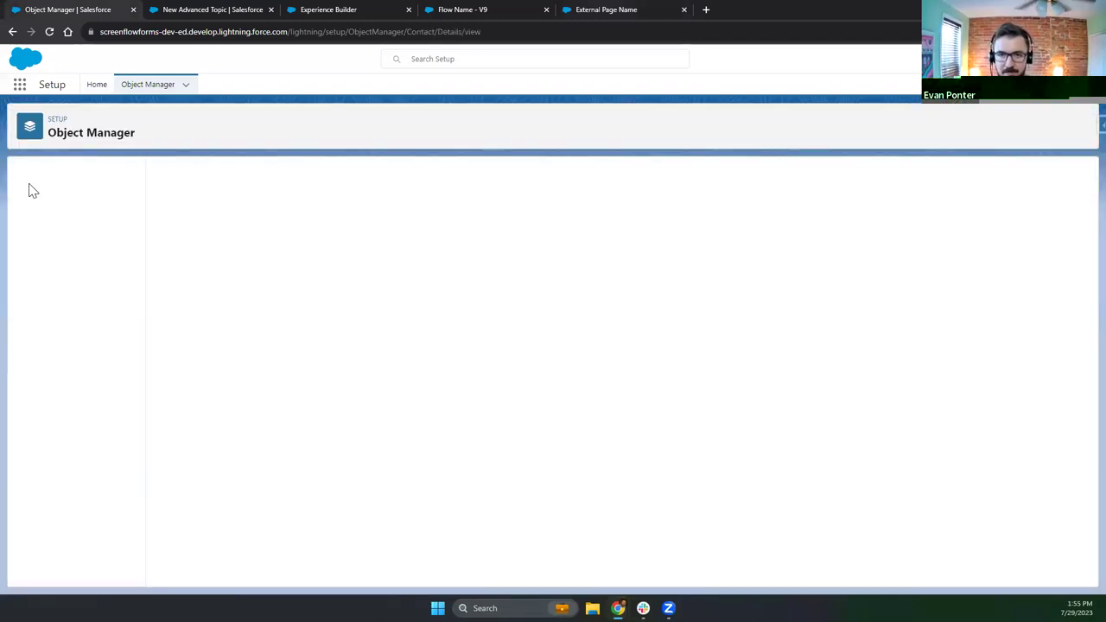
{"action": "left_click", "coordinate": [36, 199]}
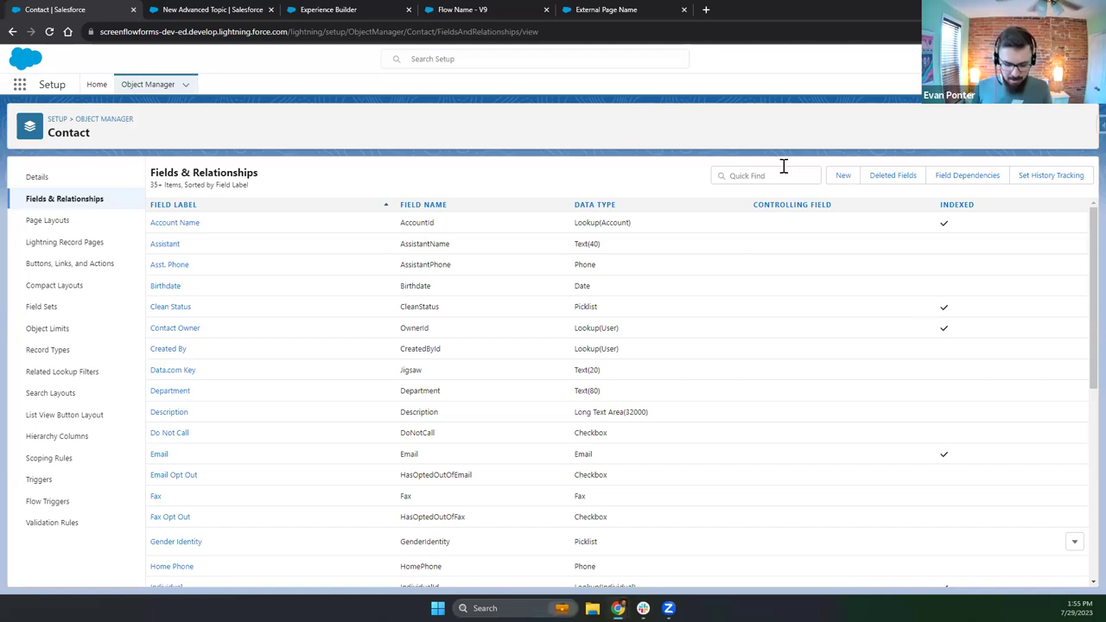
- Try to reach the Salutation field by searching the Contact fields for "salut" and "name" and opening the Name field
{"action": "left_click", "coordinate": [784, 165]}
{"action": "type", "text": "salut"}
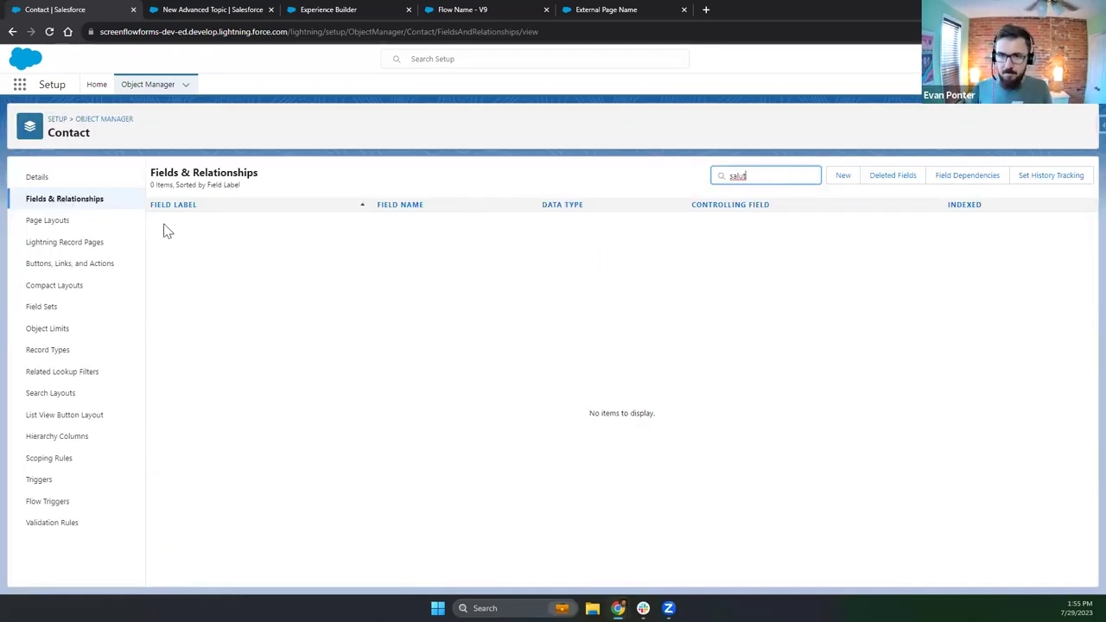
{"action": "key", "text": "BackSpace"}
{"action": "key", "text": "BackSpace"}
{"action": "key", "text": "BackSpace"}
{"action": "key", "text": "BackSpace"}
{"action": "key", "text": "BackSpace"}
{"action": "type", "text": "name"}
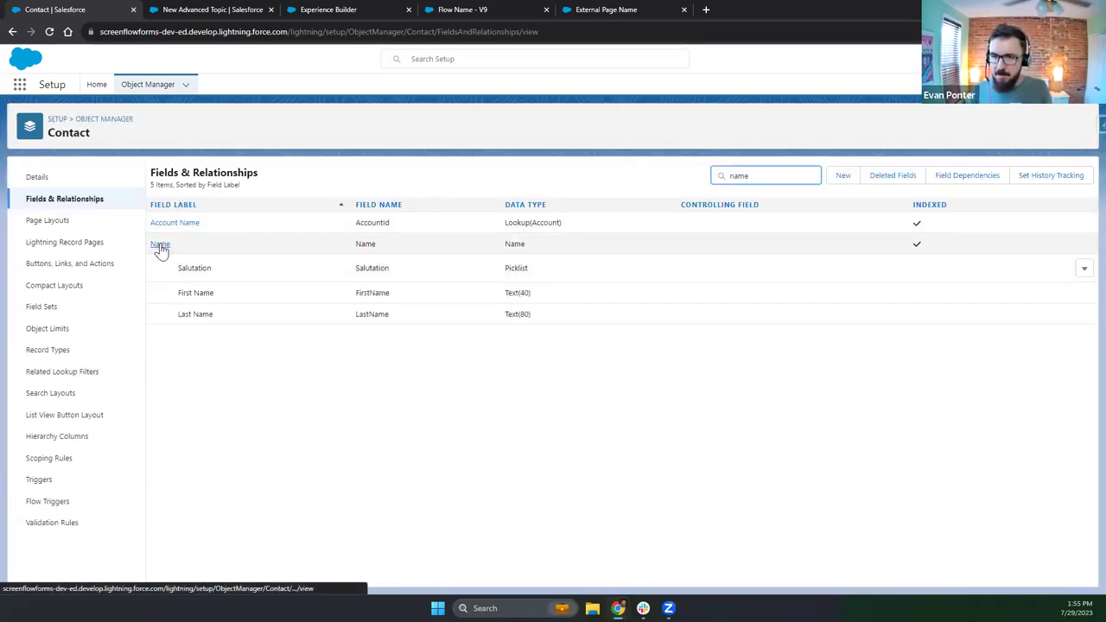
{"action": "left_click", "coordinate": [160, 245]}
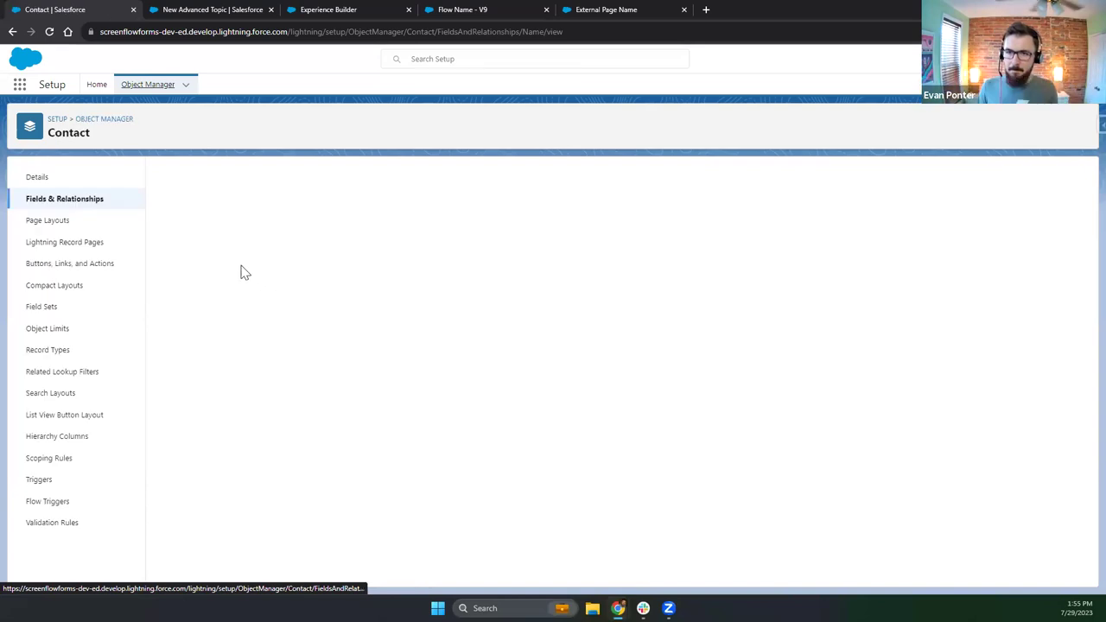
{"action": "left_click", "coordinate": [60, 205]}
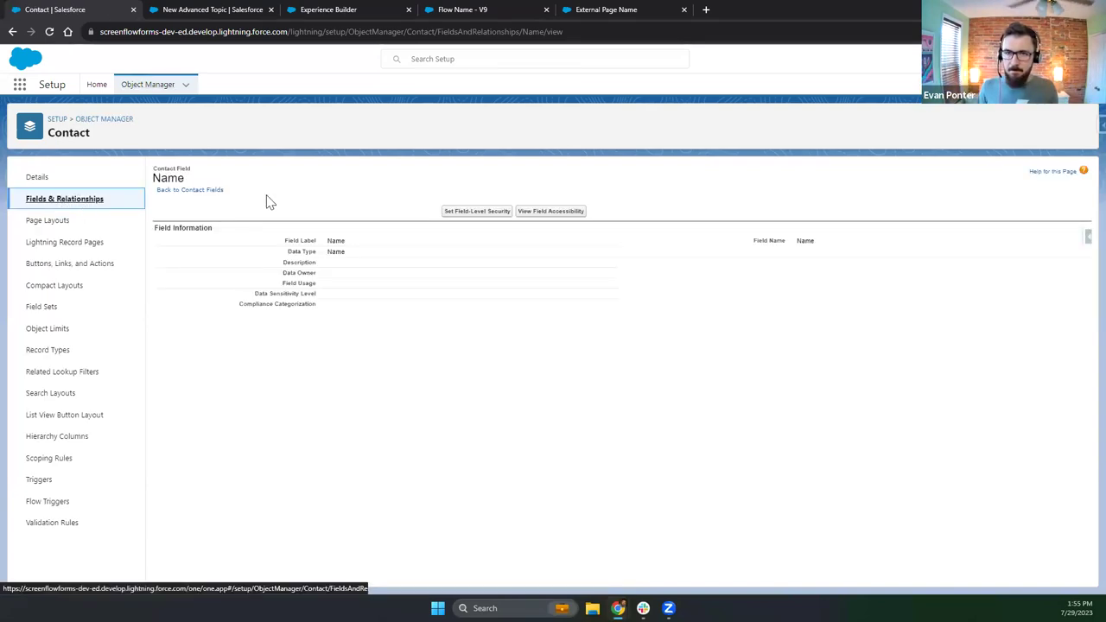
- Search the Contact fields for "name" and open the Salutation picklist's values for editing
{"action": "left_click", "coordinate": [780, 178]}
{"action": "type", "text": "name"}
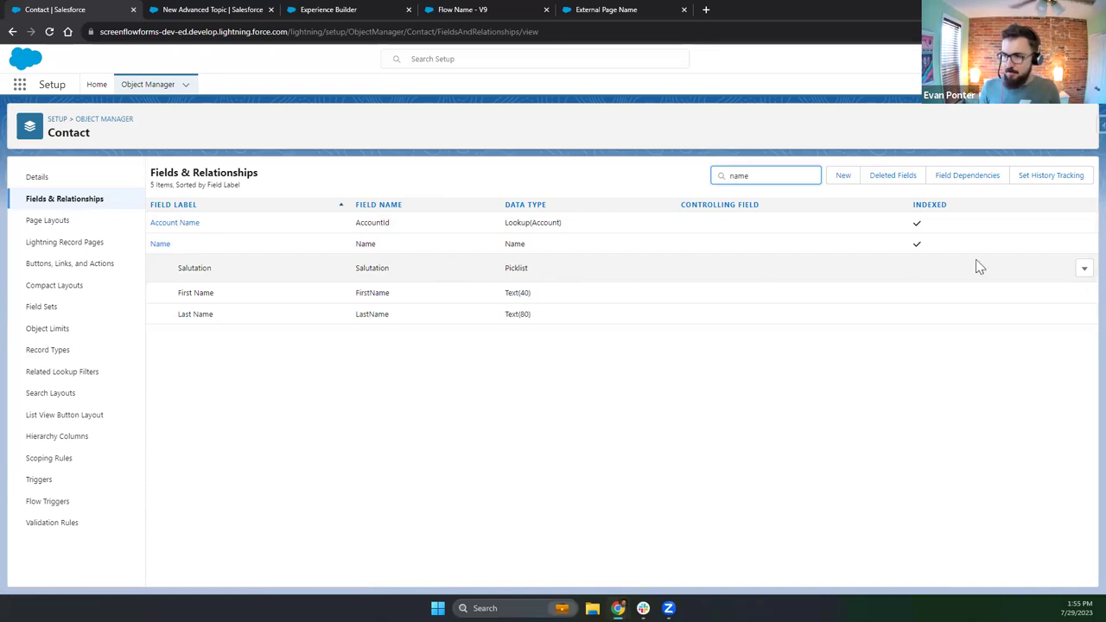
{"action": "left_click", "coordinate": [1083, 269]}
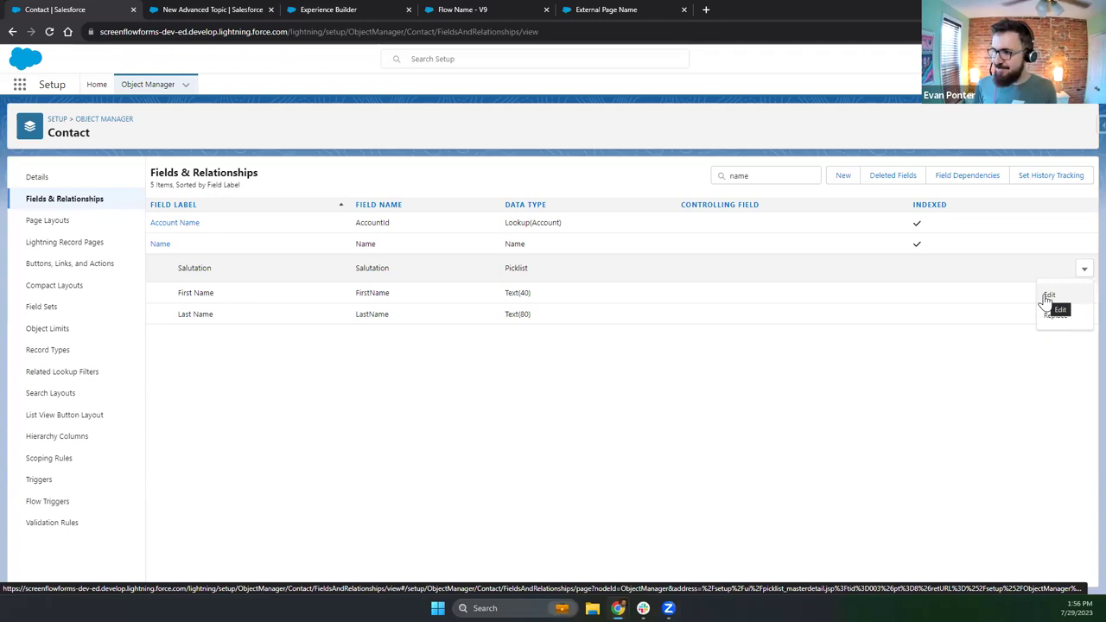
{"action": "left_click", "coordinate": [1049, 295]}
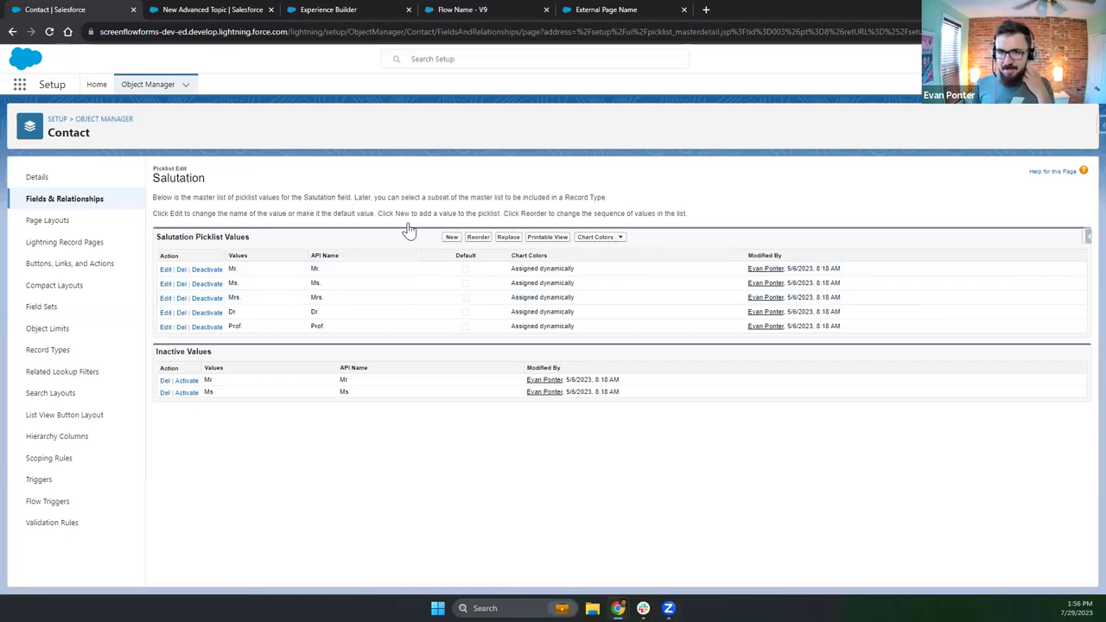
- Add Sir as a new value of the Contact object's Salutation picklist and save it
{"action": "left_click", "coordinate": [452, 237]}
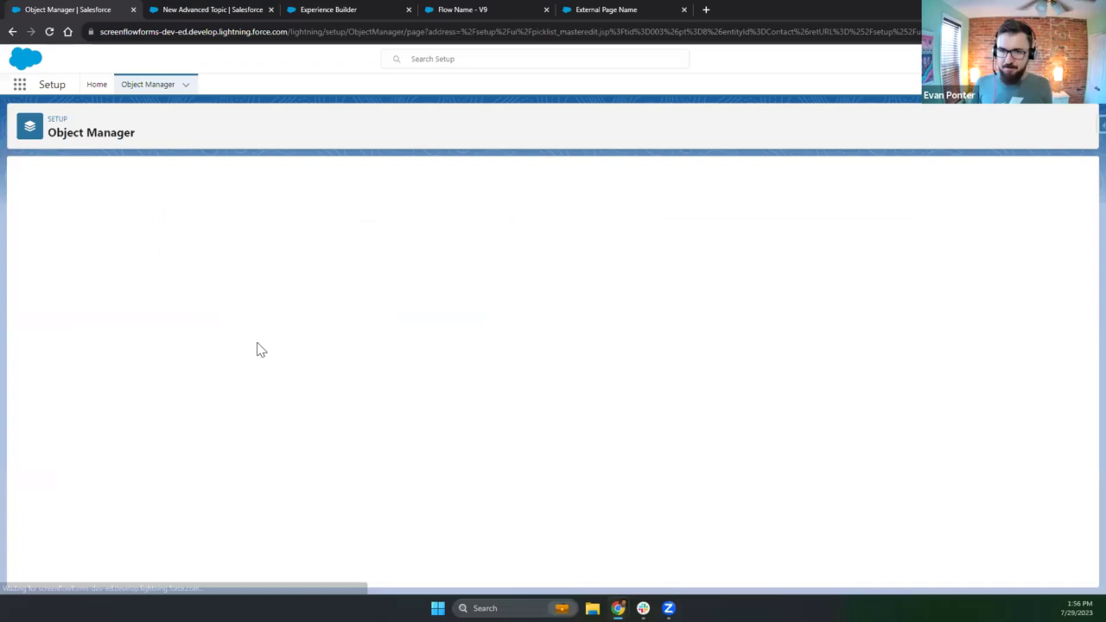
{"action": "type", "text": "Sir"}
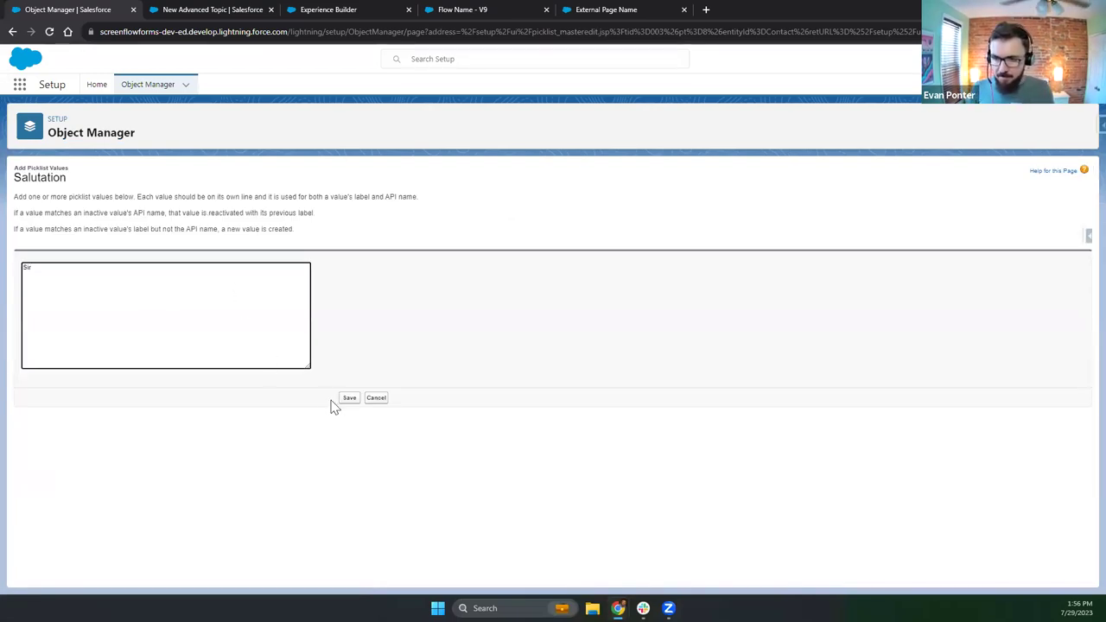
{"action": "left_click", "coordinate": [349, 398]}
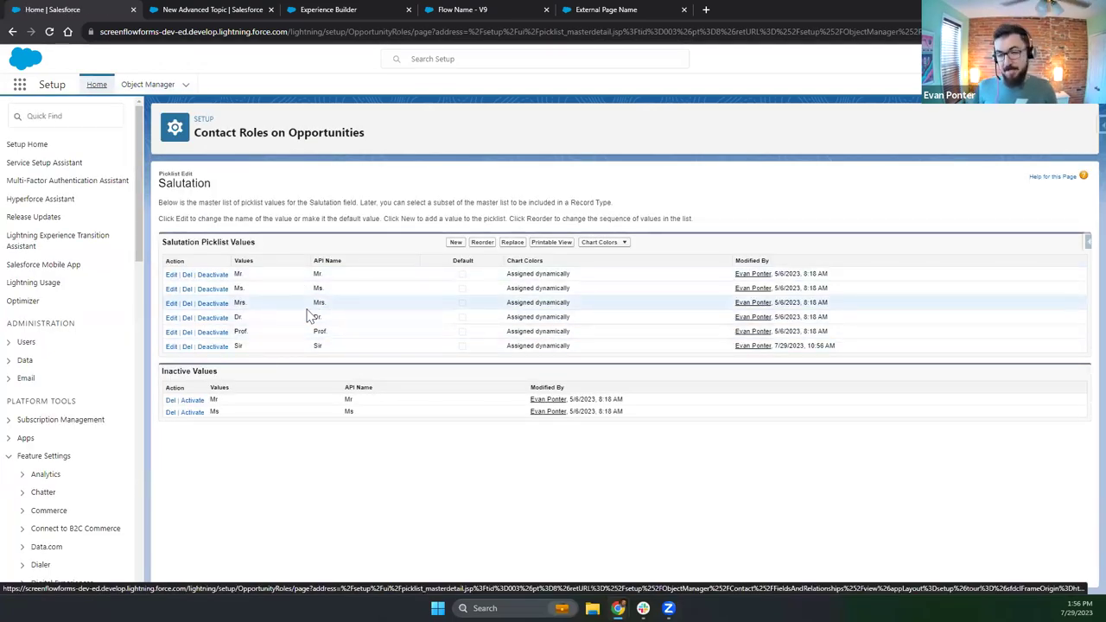
- Reload the external form page and check the Salutation choices for the Sir value
{"action": "left_click", "coordinate": [595, 11]}
{"action": "left_click", "coordinate": [518, 31]}
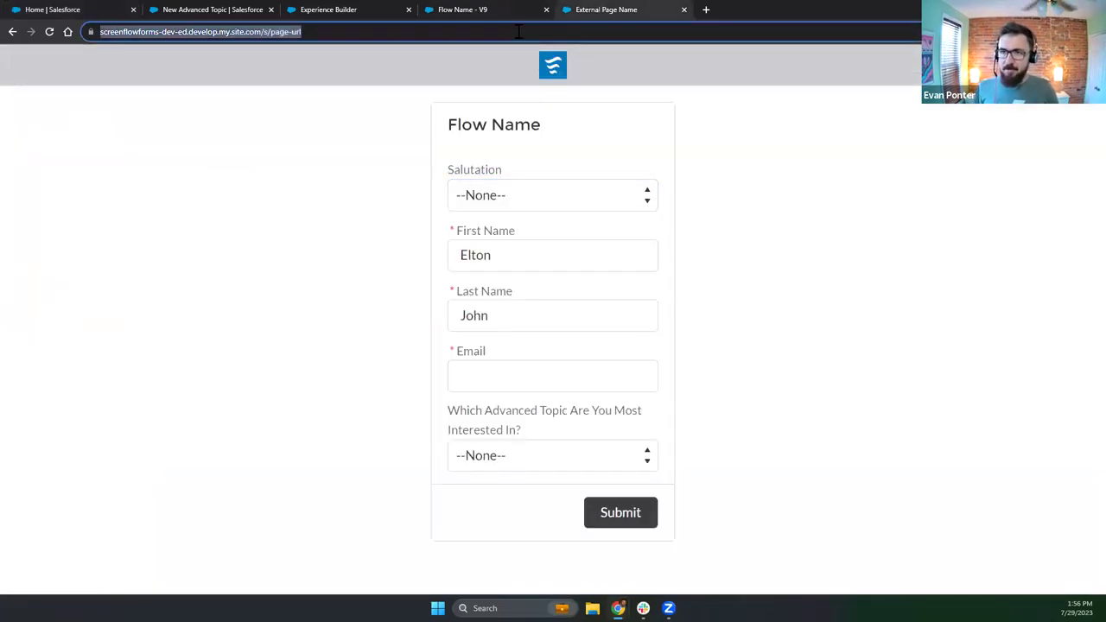
{"action": "key", "text": "Return"}
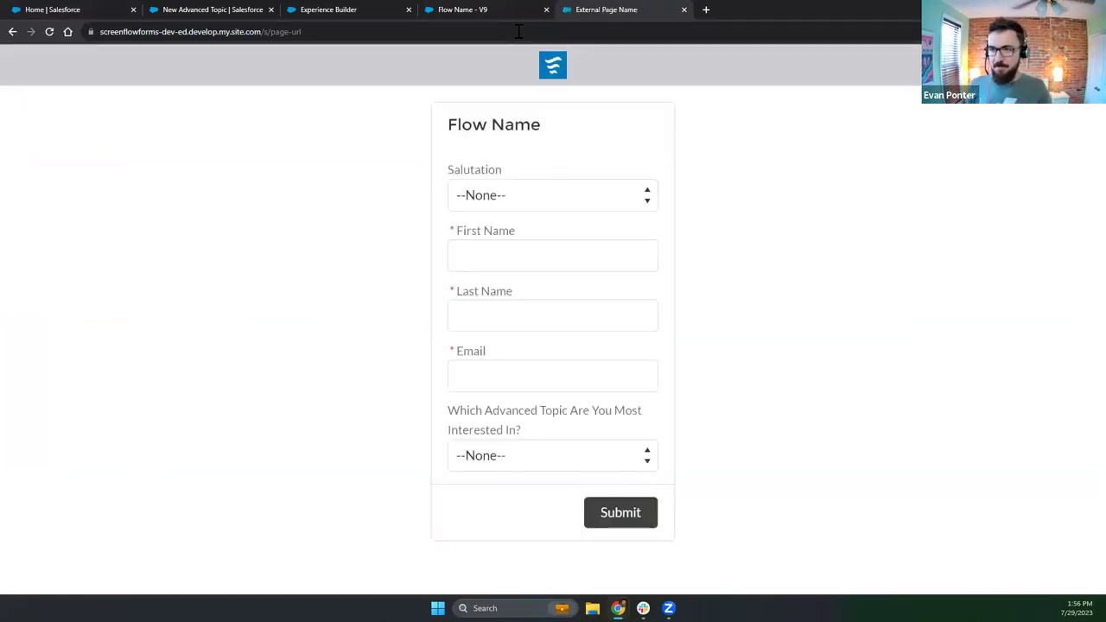
{"action": "left_click", "coordinate": [531, 197]}
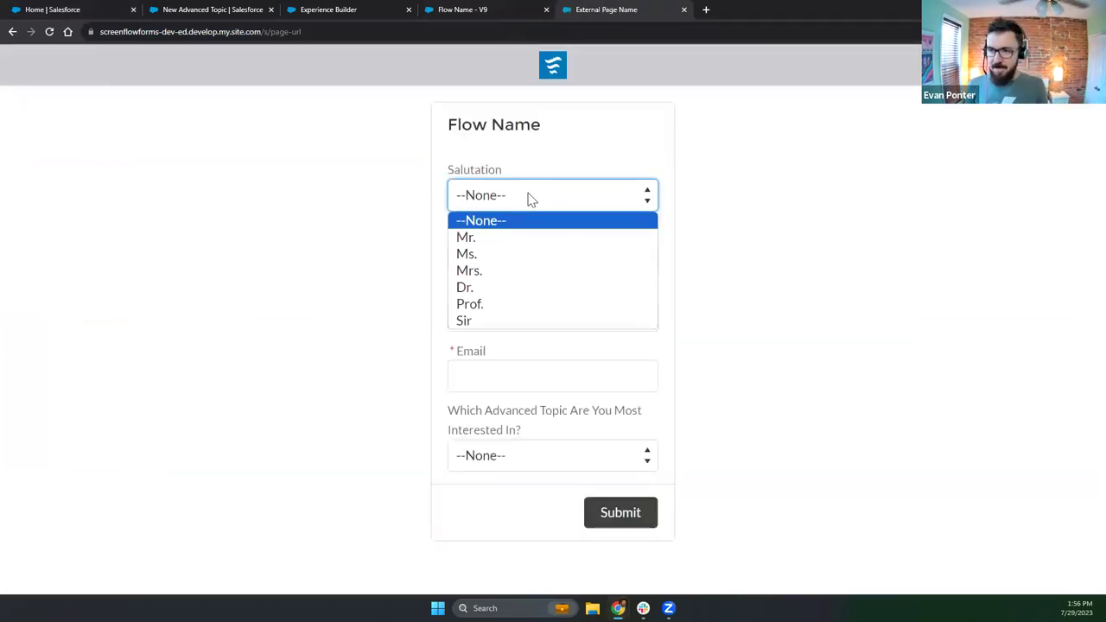
- Fill the external form with Salutation Sir, First Name Elton and Last Name John
{"action": "left_click", "coordinate": [492, 320]}
{"action": "left_click", "coordinate": [488, 263]}
{"action": "type", "text": "Elton"}
{"action": "key", "text": "Tab"}
{"action": "type", "text": "H"}
{"action": "key", "text": "BackSpace"}
{"action": "type", "text": "John"}
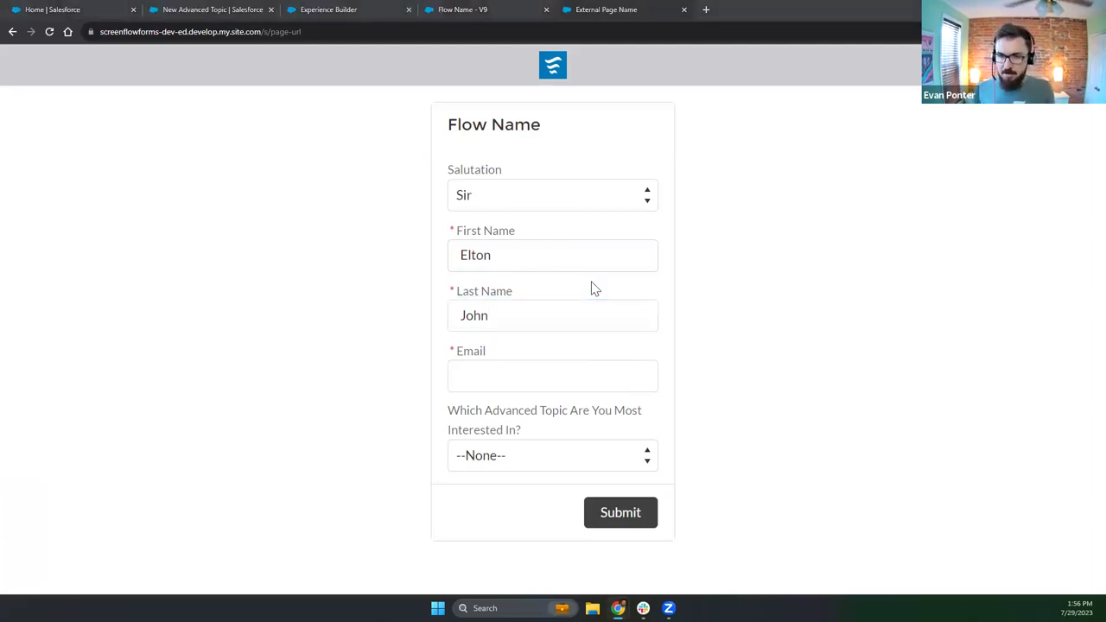
- Return to Salesforce Setup and open the Advanced Topic object's Fields & Relationships in Object Manager
{"action": "key", "text": "alt+Tab"}
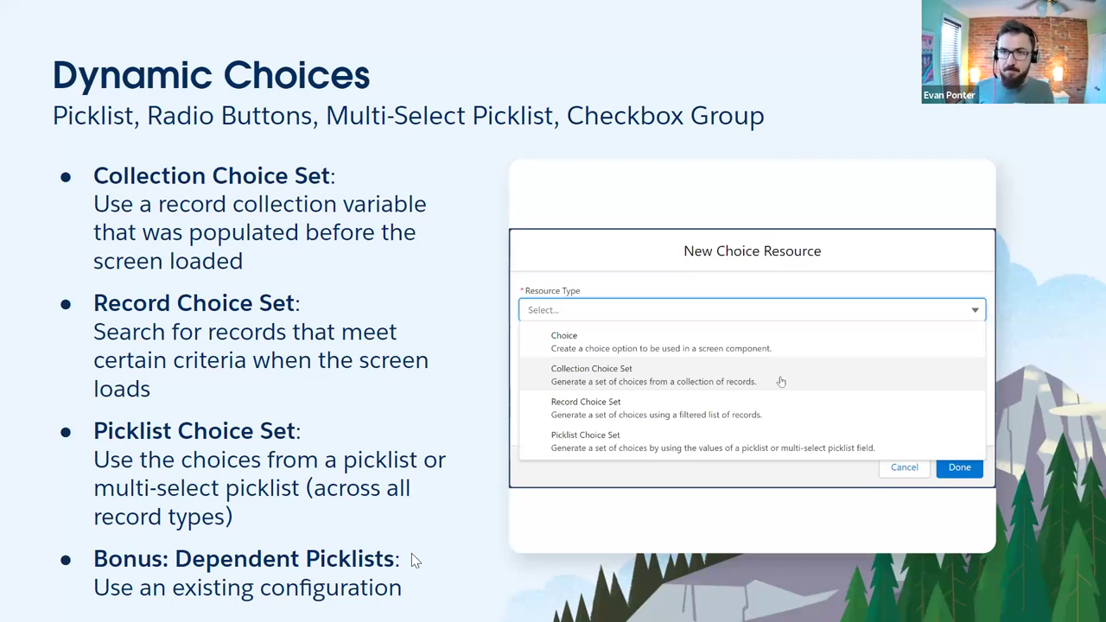
{"action": "key", "text": "alt+Tab"}
{"action": "left_click", "coordinate": [217, 10]}
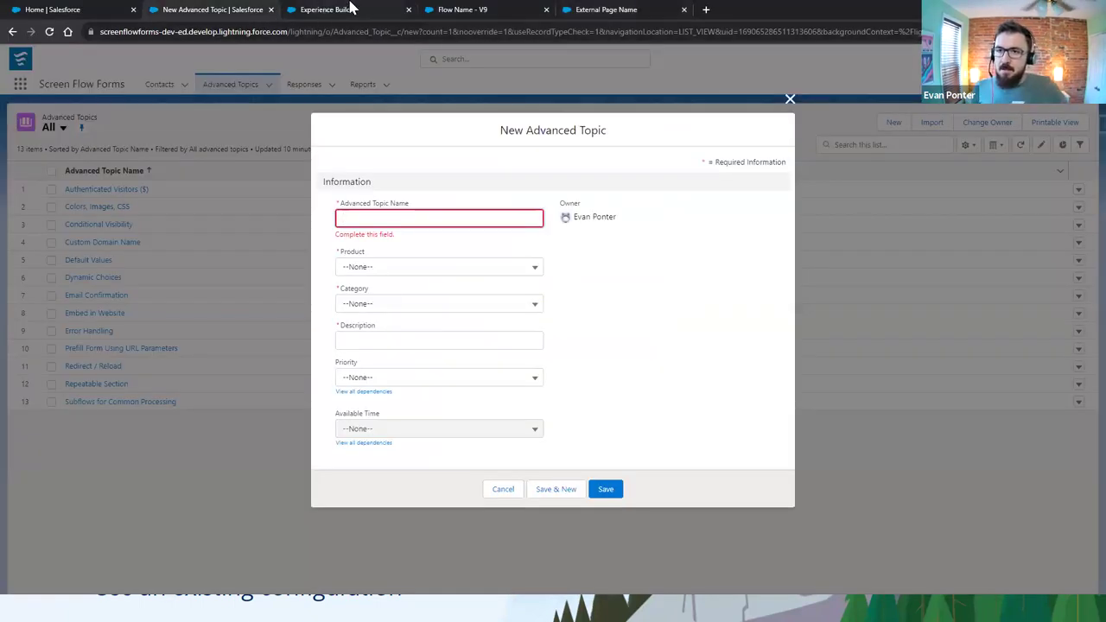
{"action": "left_click", "coordinate": [123, 11]}
{"action": "left_click", "coordinate": [150, 83]}
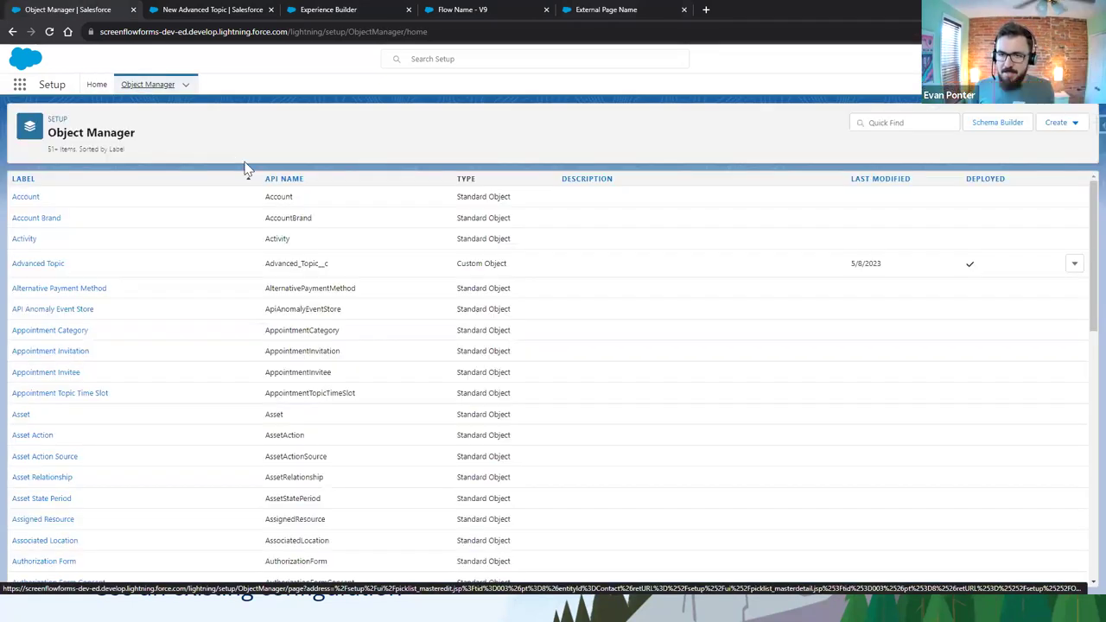
{"action": "left_click", "coordinate": [50, 266]}
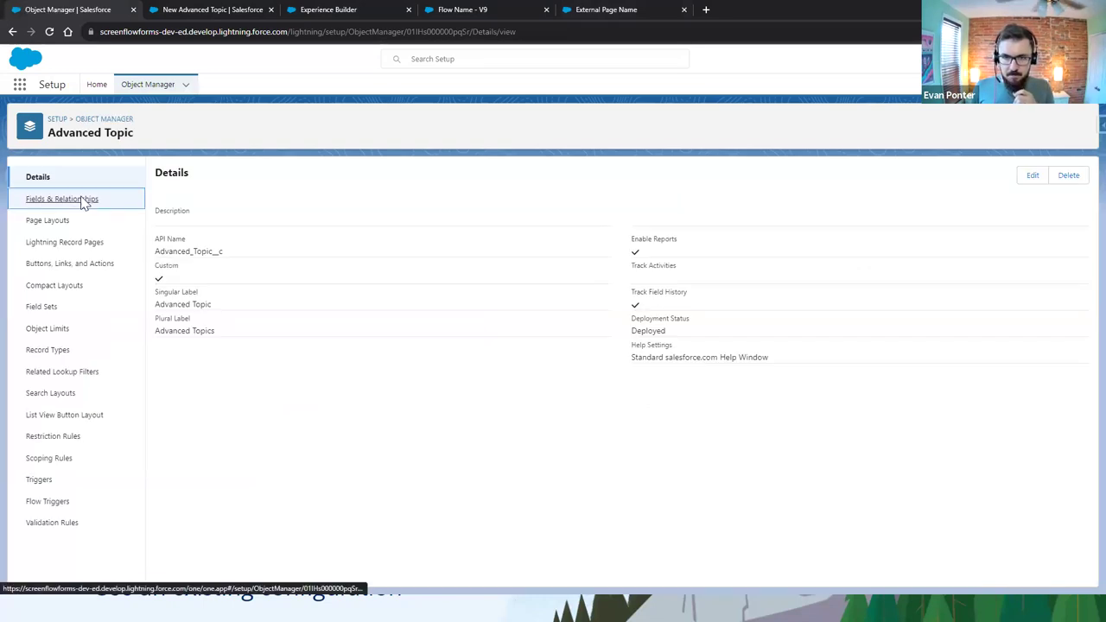
{"action": "left_click", "coordinate": [82, 200]}
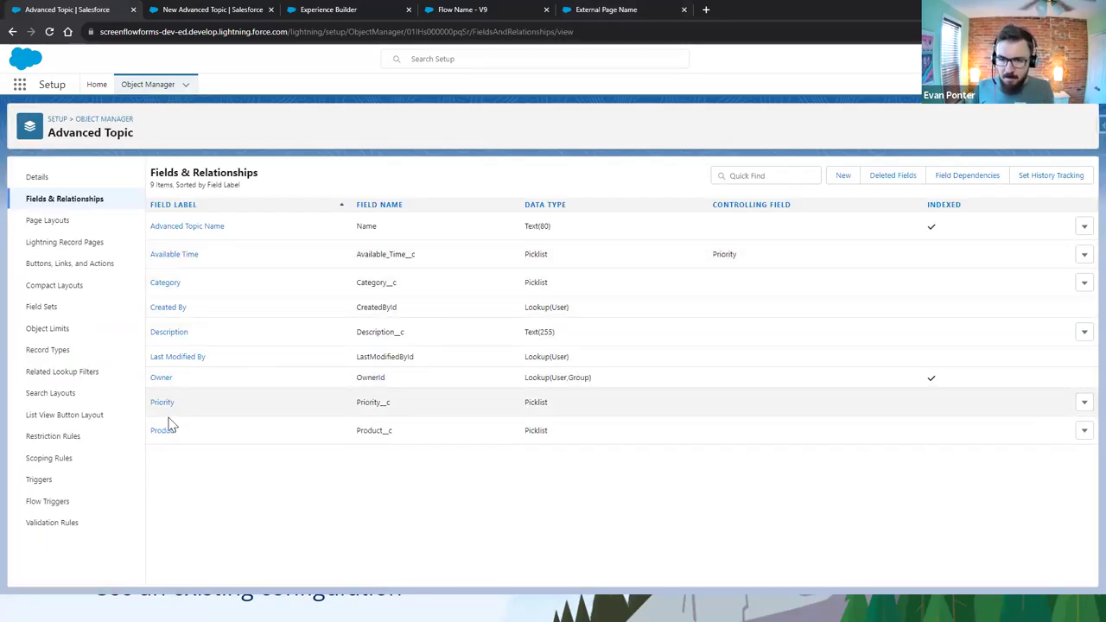
- Open the Priority field's dependency with Available Time and examine which times are included for each priority
{"action": "left_click", "coordinate": [162, 404]}
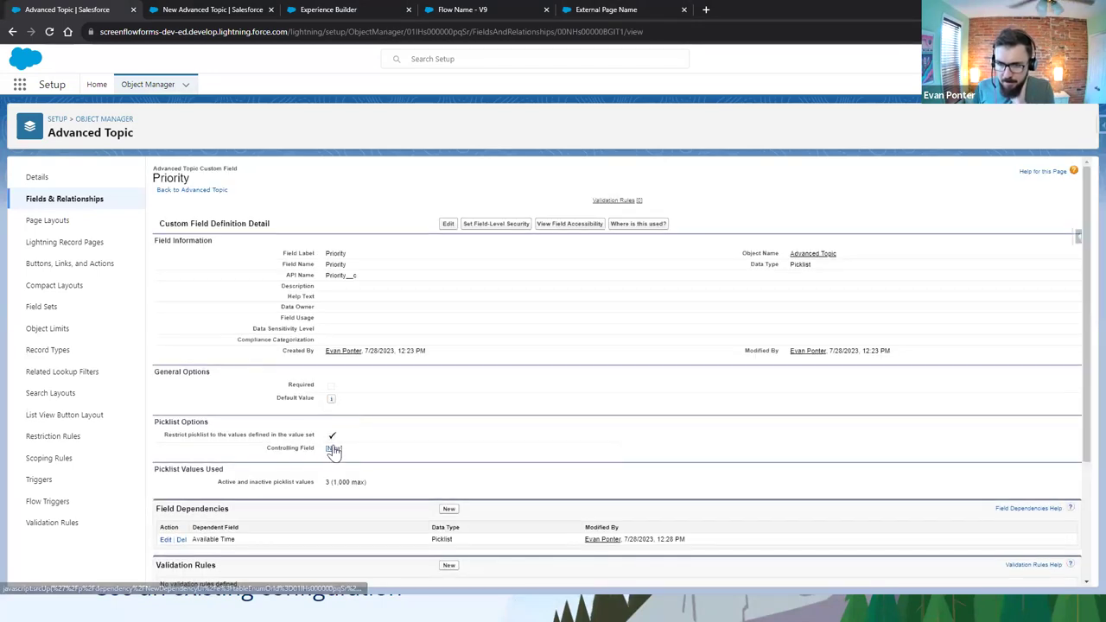
{"action": "scroll", "coordinate": [337, 445], "scroll_direction": "down", "scroll_amount": 2}
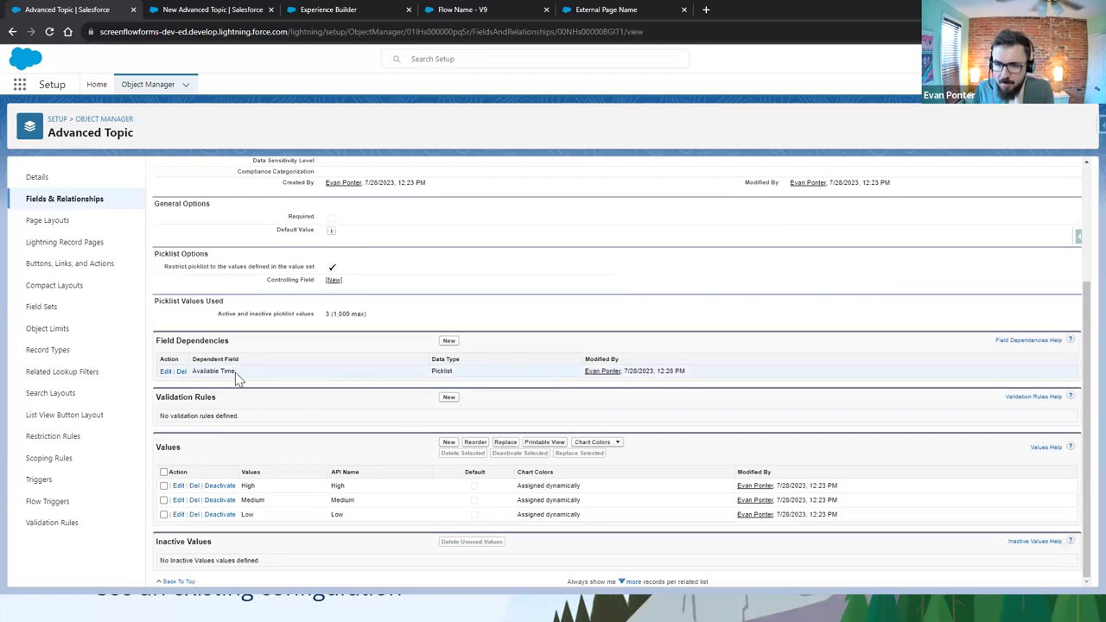
{"action": "left_click", "coordinate": [164, 374]}
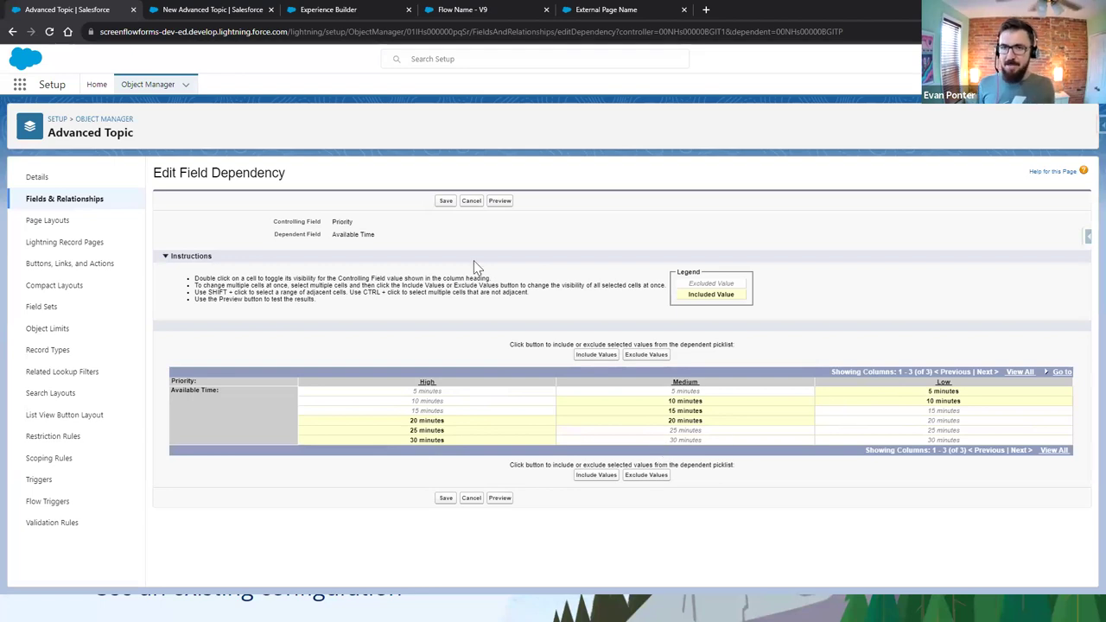
- Add a Dependent Picklists component to the flow's form screen, below the advanced topic question
{"action": "left_click", "coordinate": [518, 8]}
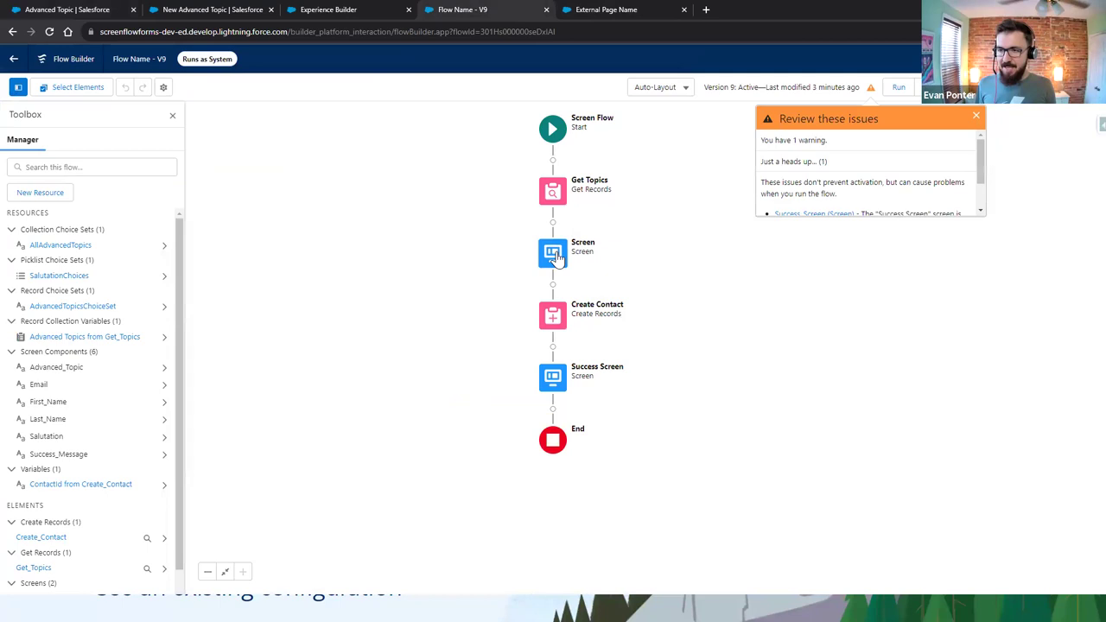
{"action": "double_click", "coordinate": [557, 257]}
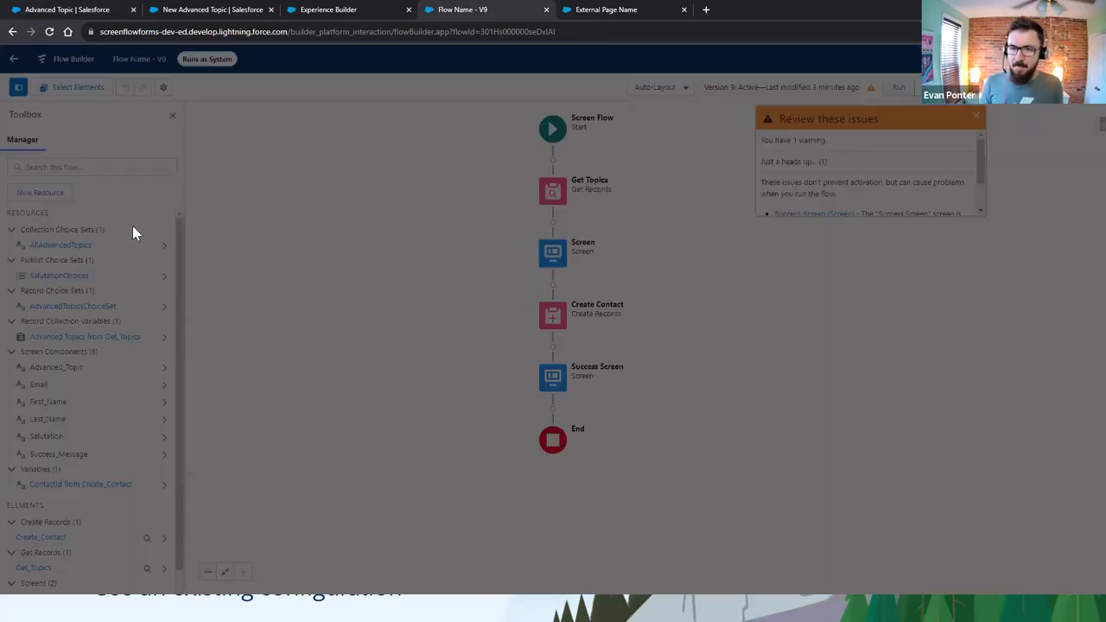
{"action": "left_click", "coordinate": [101, 173]}
{"action": "type", "text": "depe"}
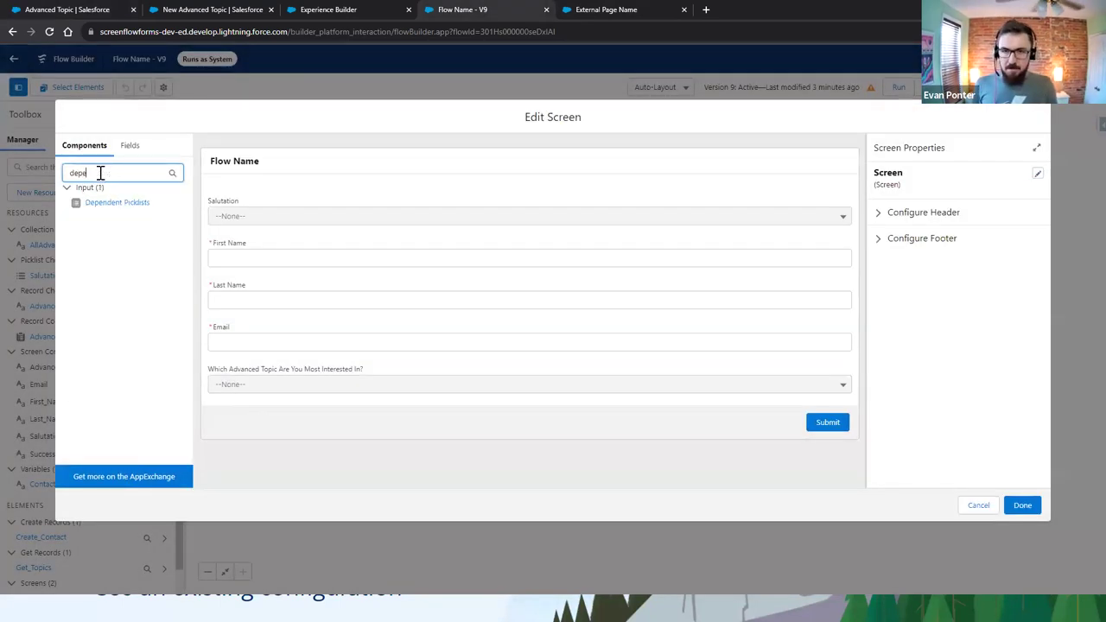
{"action": "left_click_drag", "start_coordinate": [111, 207], "coordinate": [354, 399]}
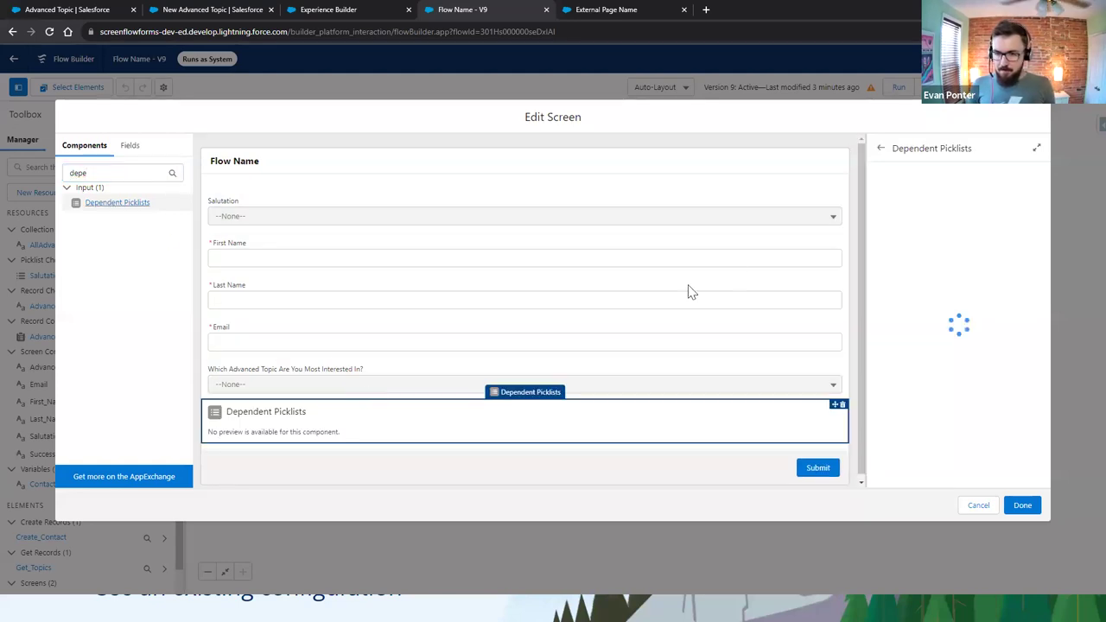
- Set the Dependent Picklists component's API name to Priority_And_Available_Time
{"action": "left_click", "coordinate": [929, 187]}
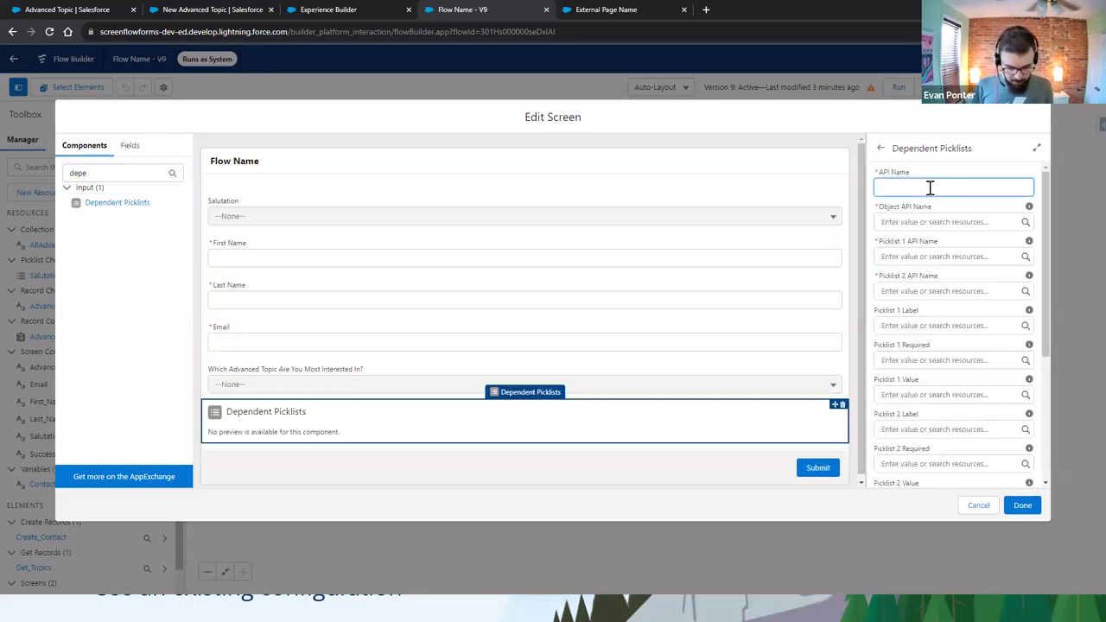
{"action": "type", "text": "Pi"}
{"action": "type", "text": "io"}
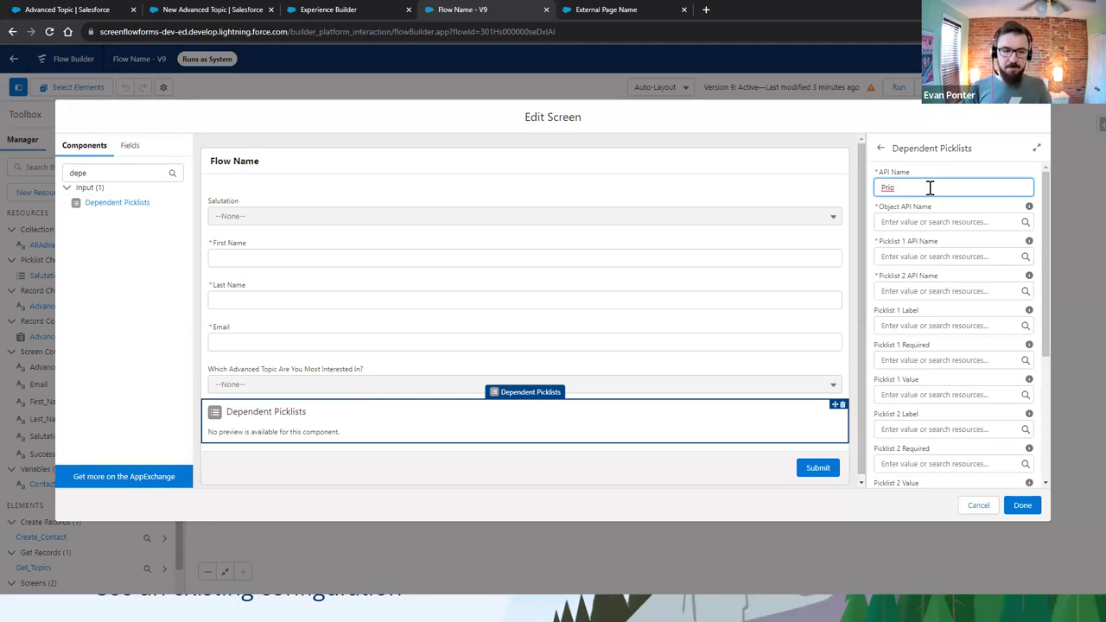
{"action": "type", "text": "riority"}
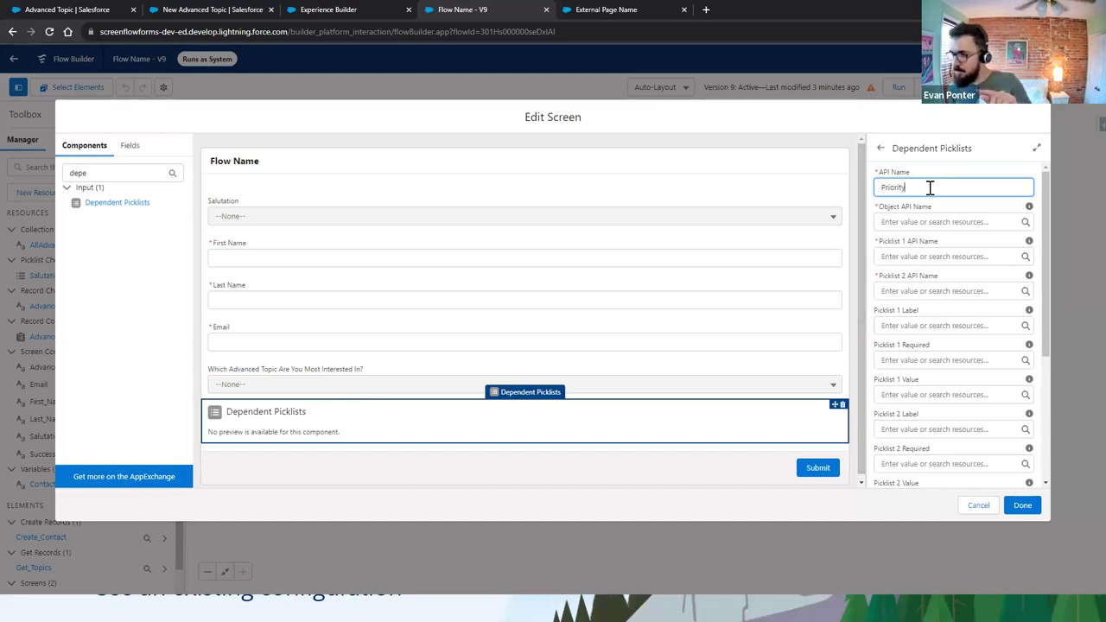
{"action": "type", "text": " And a"}
{"action": "key", "text": "BackSpace"}
{"action": "type", "text": "Available Tiome"}
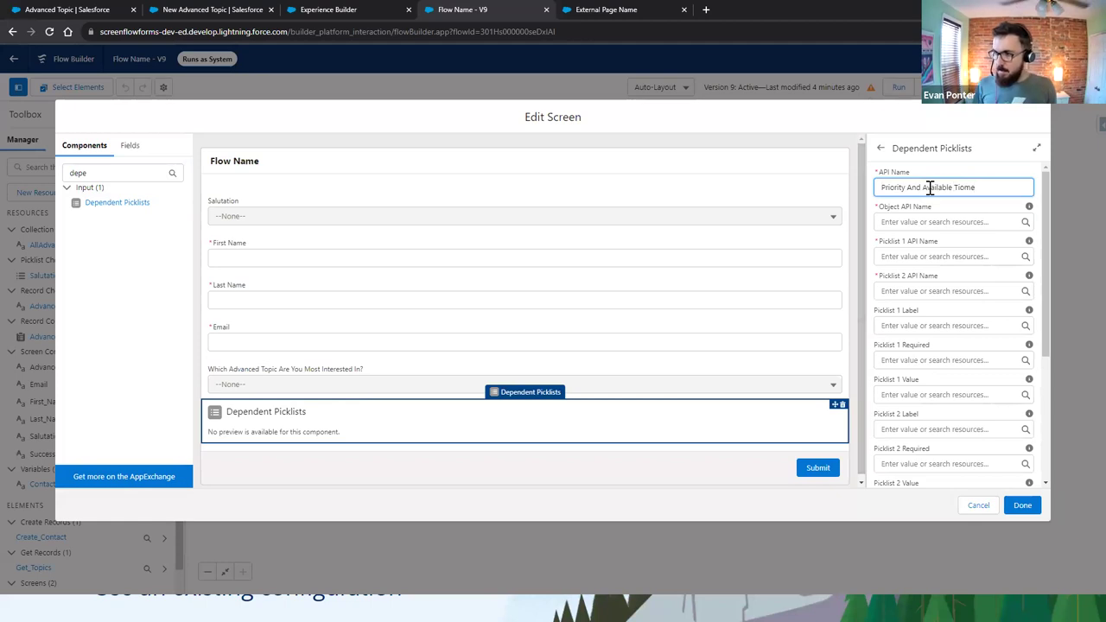
{"action": "key", "text": "BackSpace"}
{"action": "key", "text": "BackSpace"}
{"action": "type", "text": "_"}
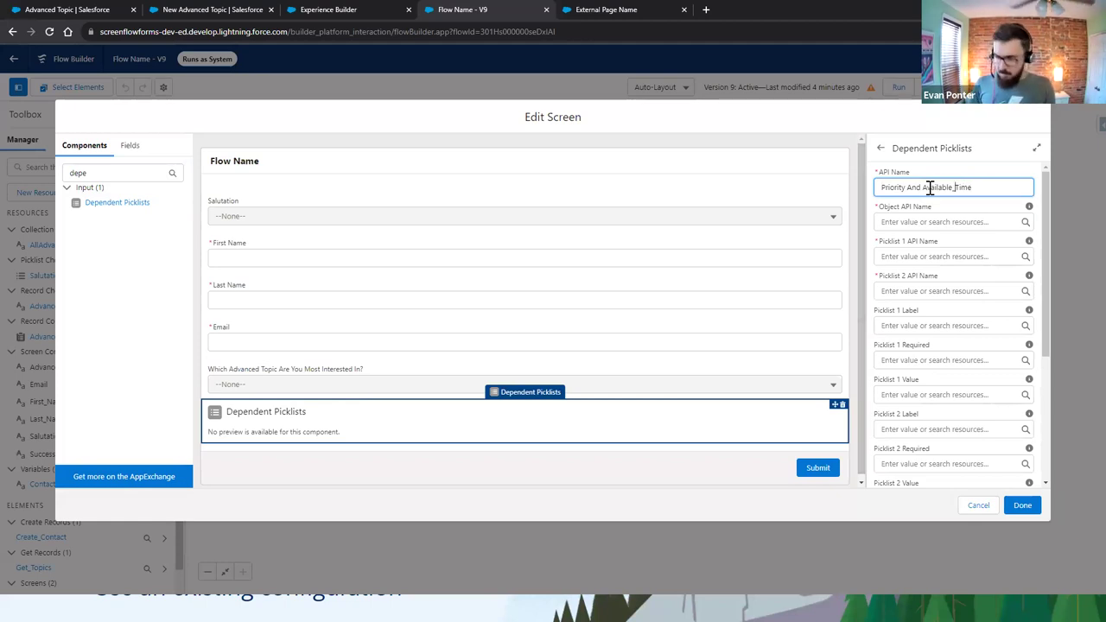
{"action": "key", "text": "ctrl+Left"}
{"action": "key", "text": "BackSpace"}
{"action": "type", "text": "_"}
{"action": "key", "text": "BackSpace"}
{"action": "type", "text": "_"}
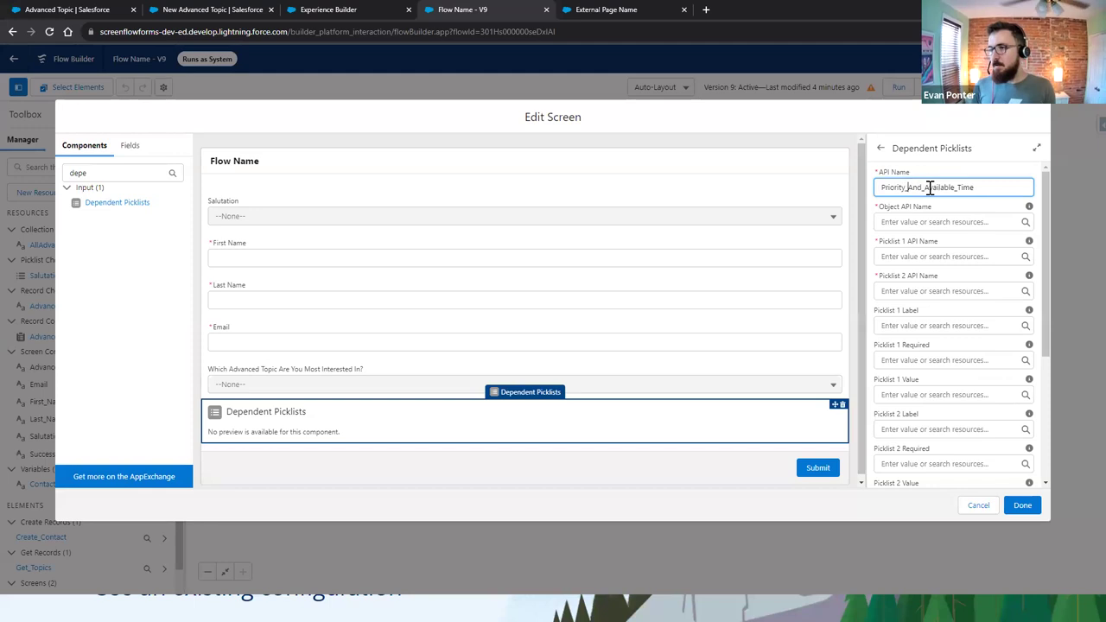
- Set the Dependent Picklists component's Object API Name to Advanced_Topic__c
{"action": "key", "text": "Tab"}
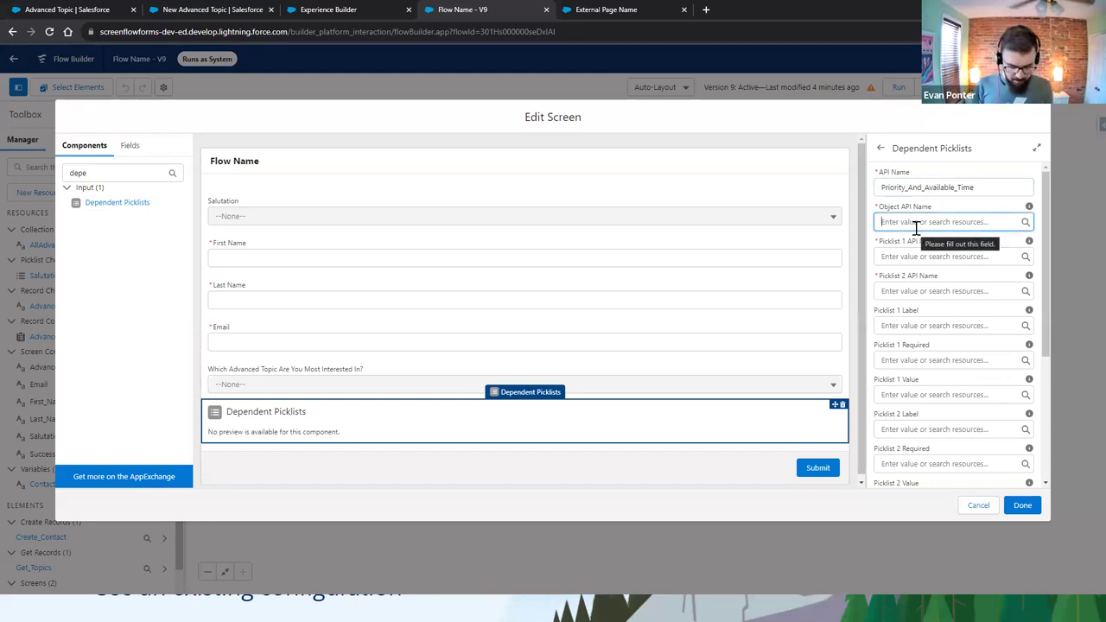
{"action": "type", "text": "Adva"}
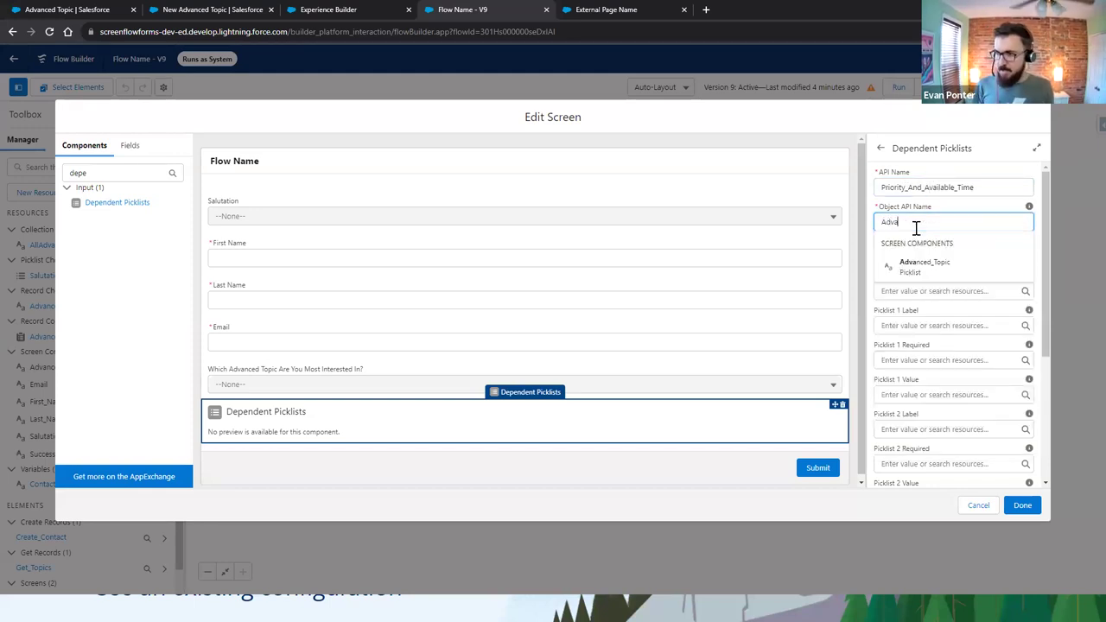
{"action": "type", "text": "nc"}
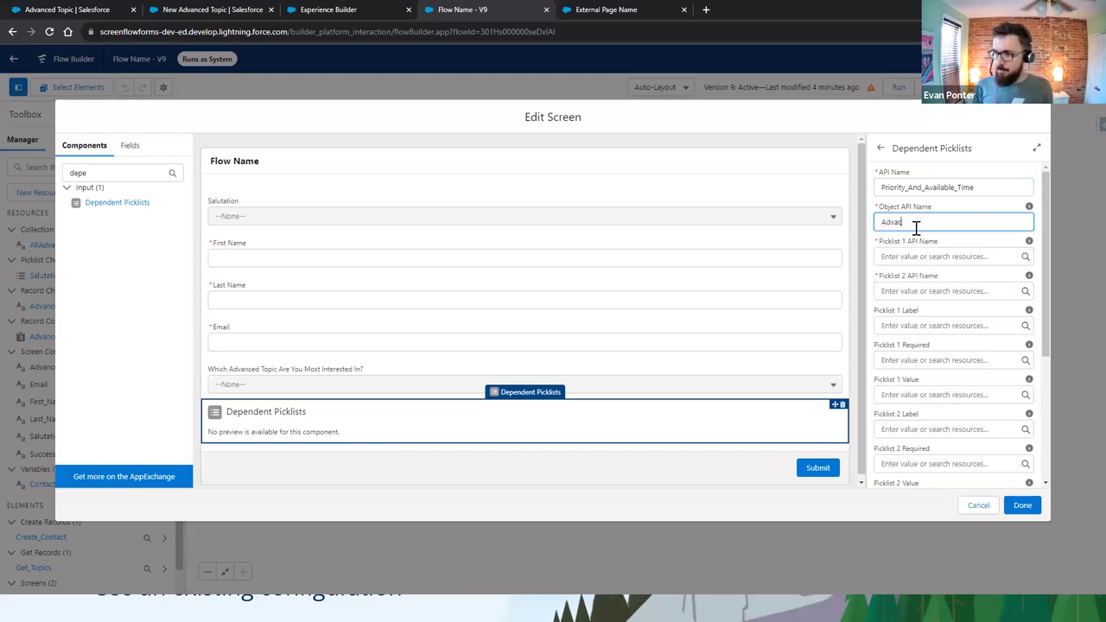
{"action": "type", "text": "ed"}
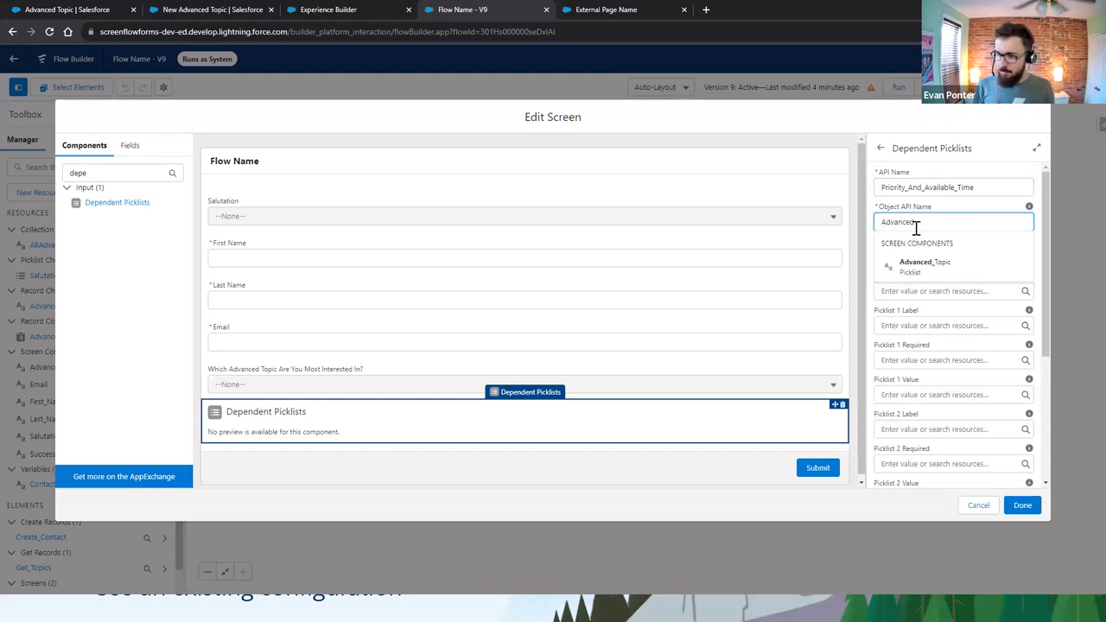
{"action": "type", "text": "_Topic_"}
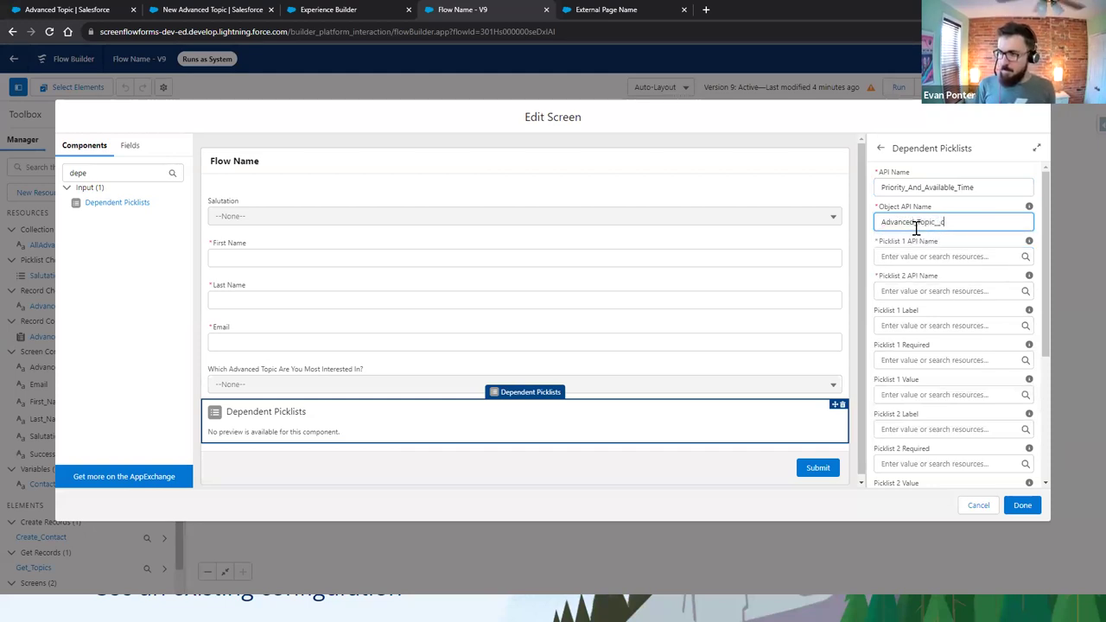
{"action": "type", "text": "_c"}
- Set the component's Picklist 1 API Name to Priority__c and Picklist 2 API Name to Available_Time__c
{"action": "left_click", "coordinate": [911, 256]}
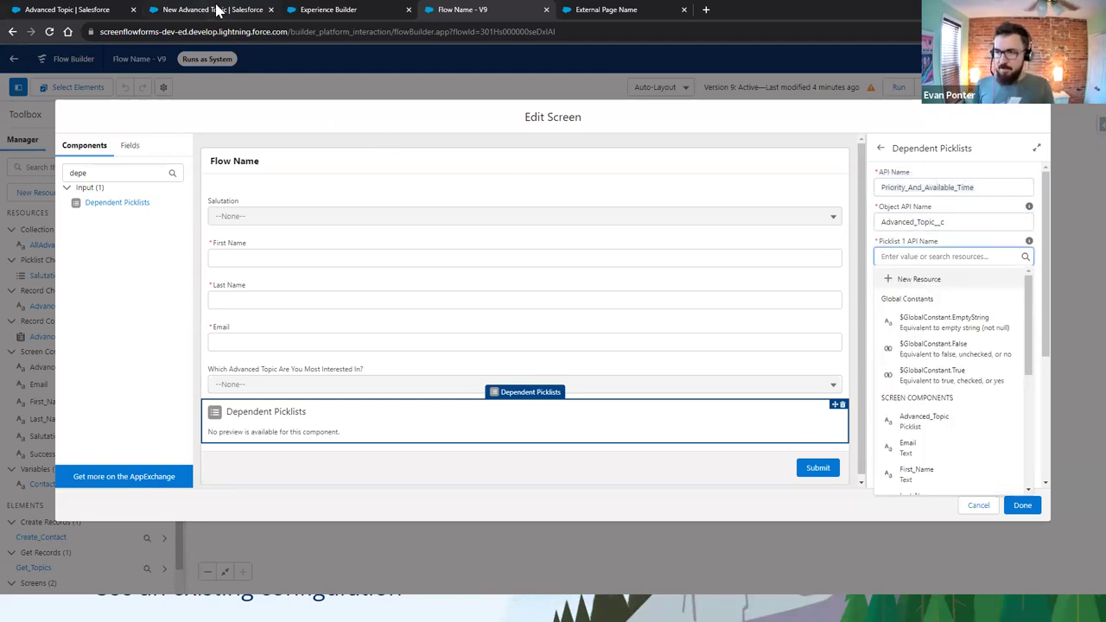
{"action": "type", "text": "Priority__c"}
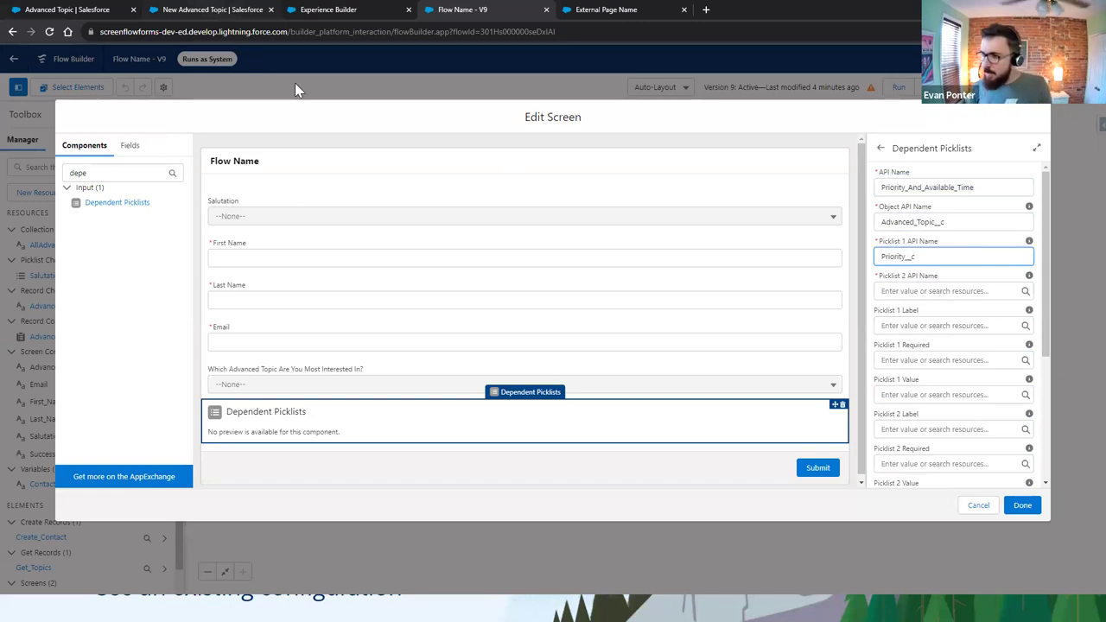
{"action": "left_click", "coordinate": [907, 289]}
{"action": "type", "text": "A"}
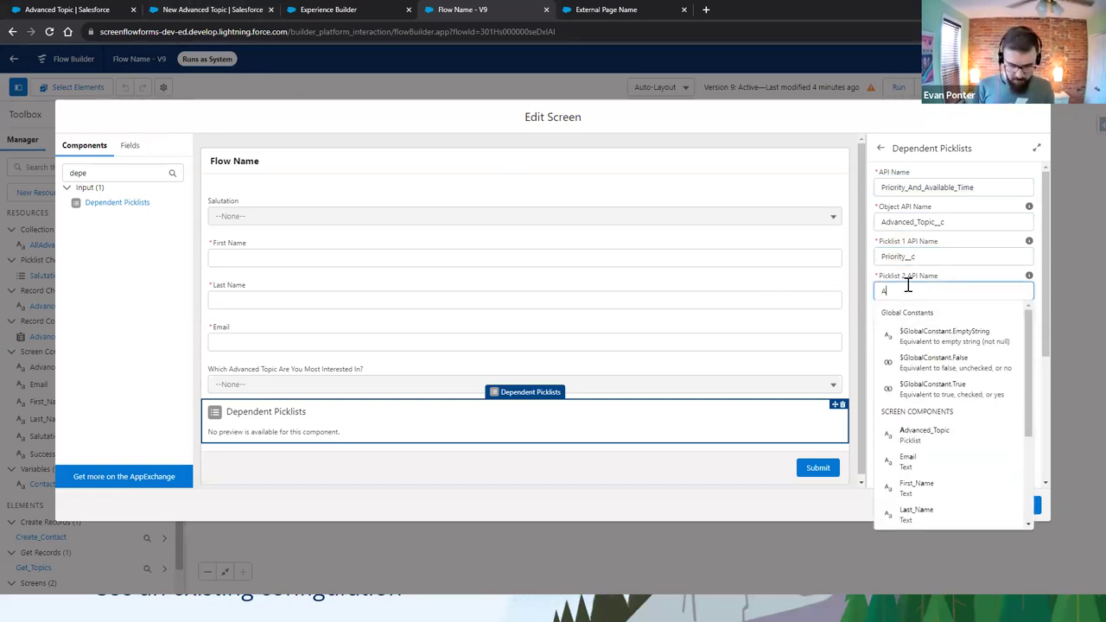
{"action": "type", "text": "vailable_Time__c"}
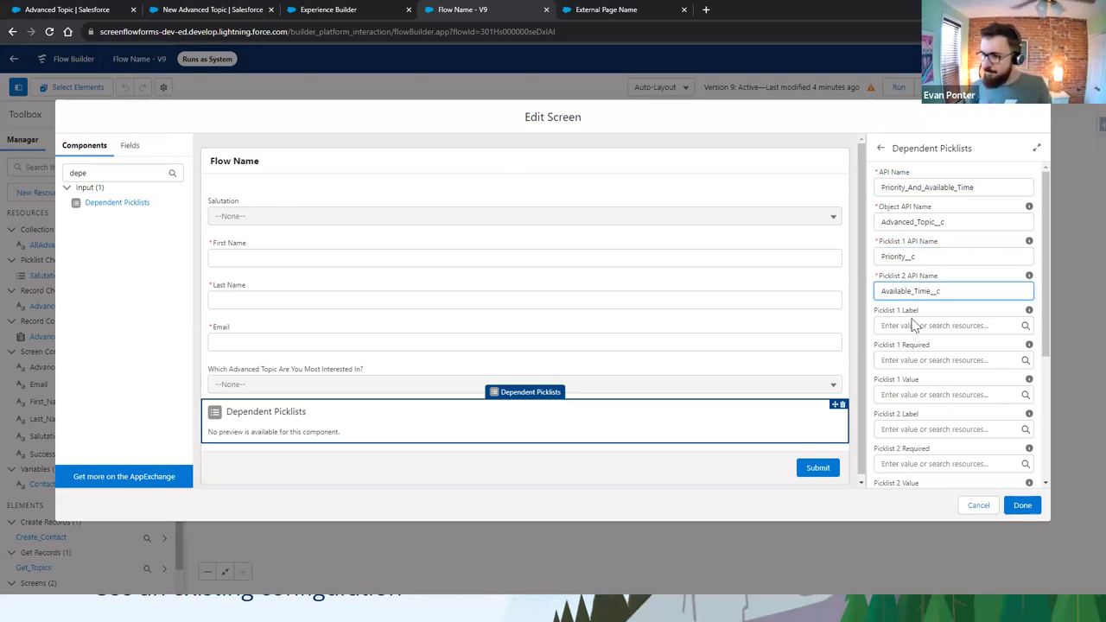
{"action": "left_click", "coordinate": [948, 324]}
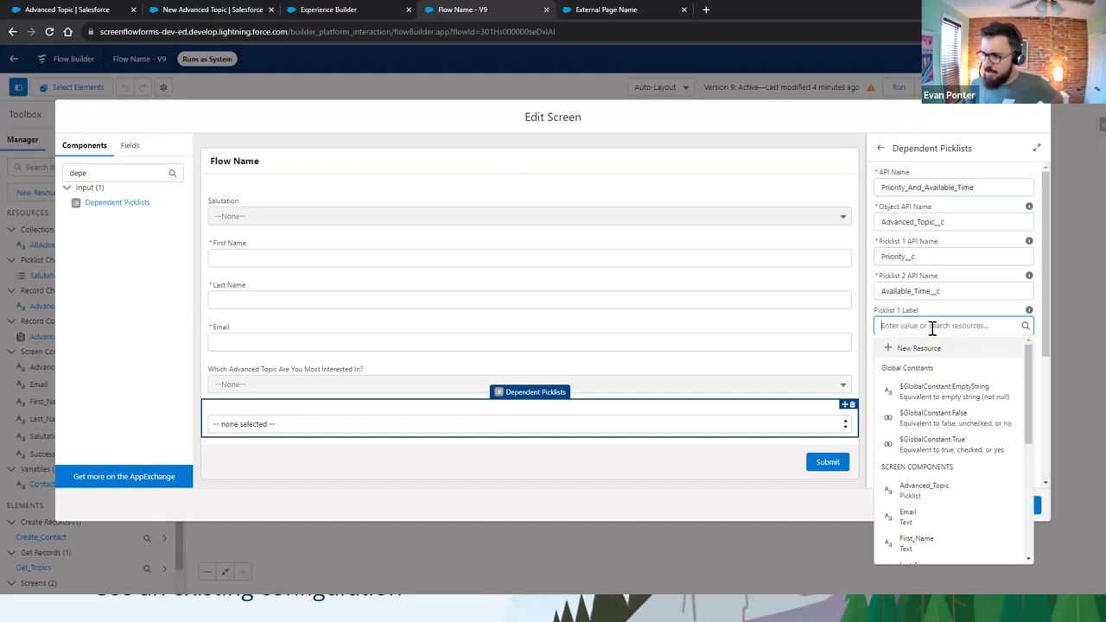
- Check the Priority field's API name in the Advanced Topic field list against the component's Picklist 1 API Name
{"action": "mouse_move", "coordinate": [1029, 310]}
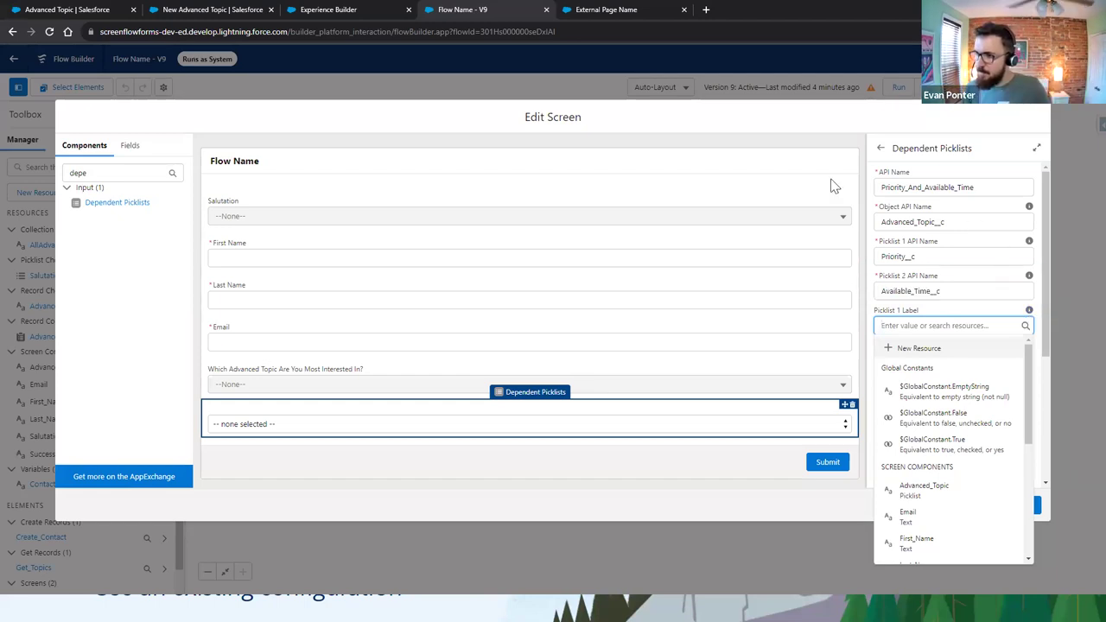
{"action": "left_click", "coordinate": [205, 7]}
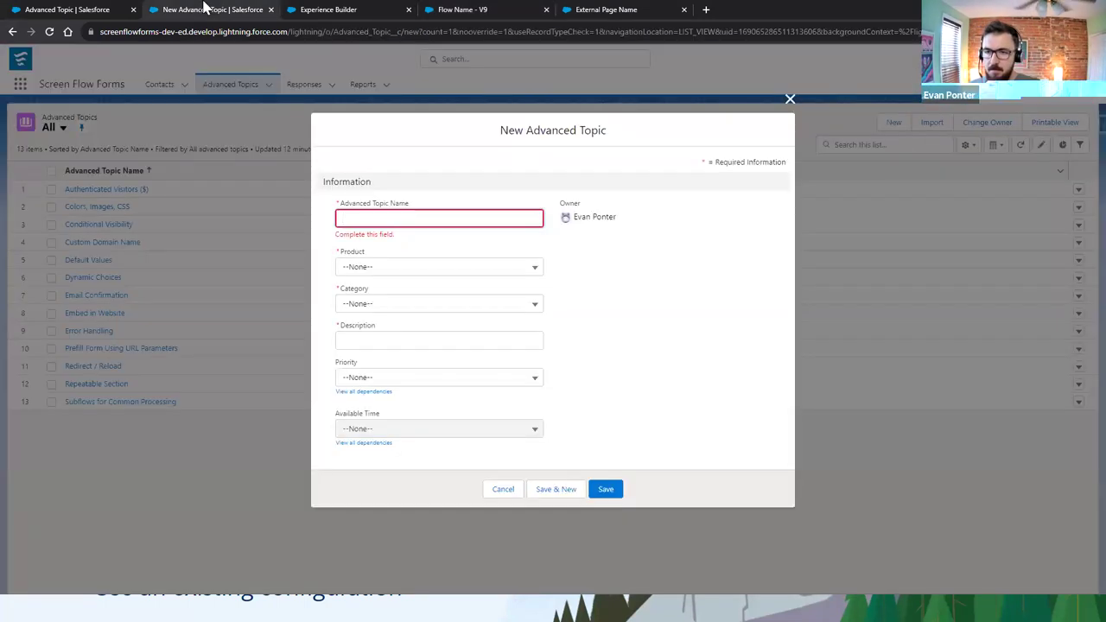
{"action": "left_click", "coordinate": [340, 8]}
{"action": "left_click", "coordinate": [54, 8]}
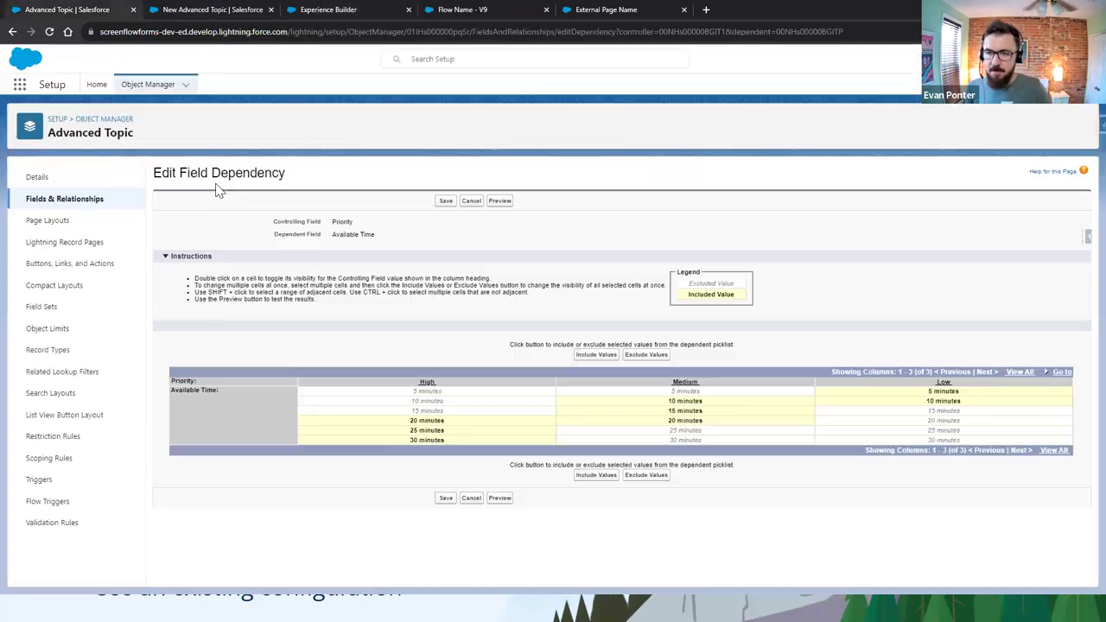
{"action": "left_click", "coordinate": [71, 203]}
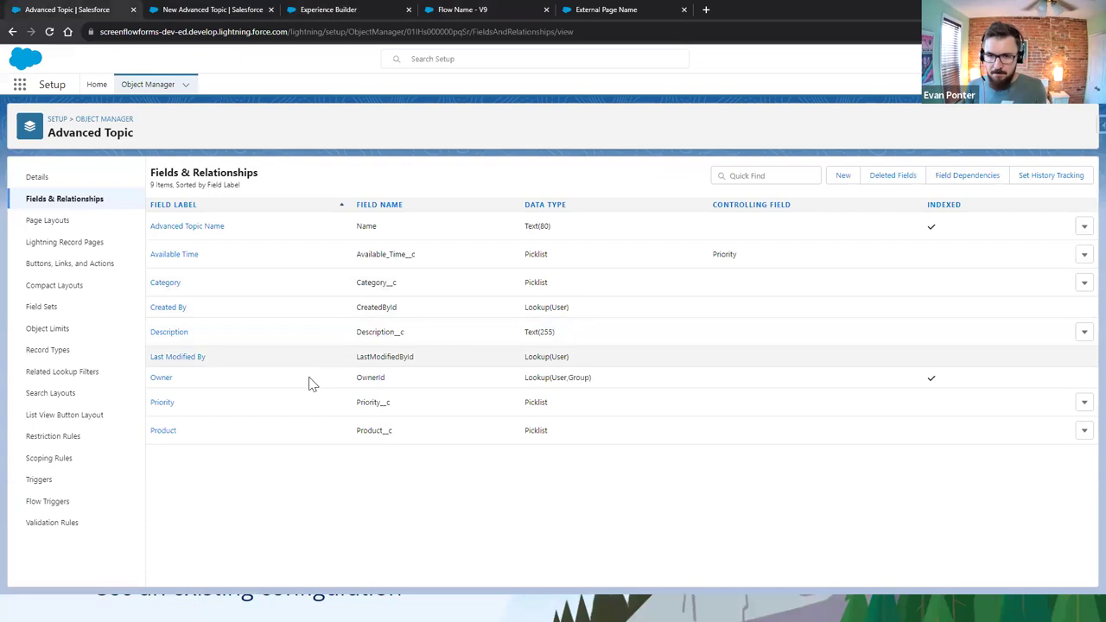
{"action": "double_click", "coordinate": [374, 403]}
{"action": "left_click", "coordinate": [493, 10]}
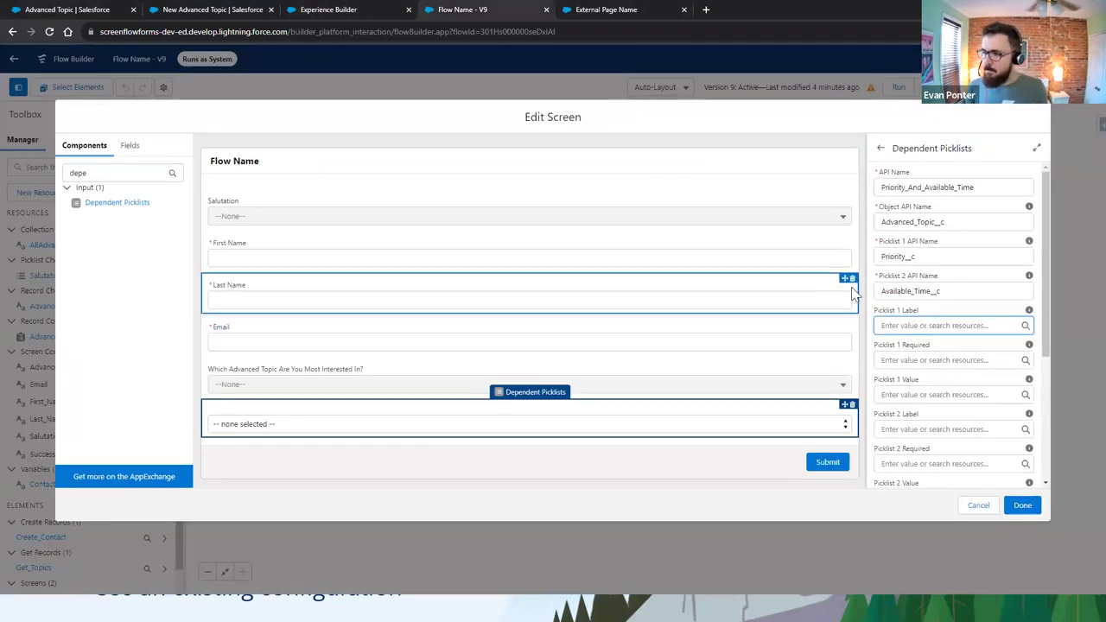
{"action": "left_click", "coordinate": [921, 256]}
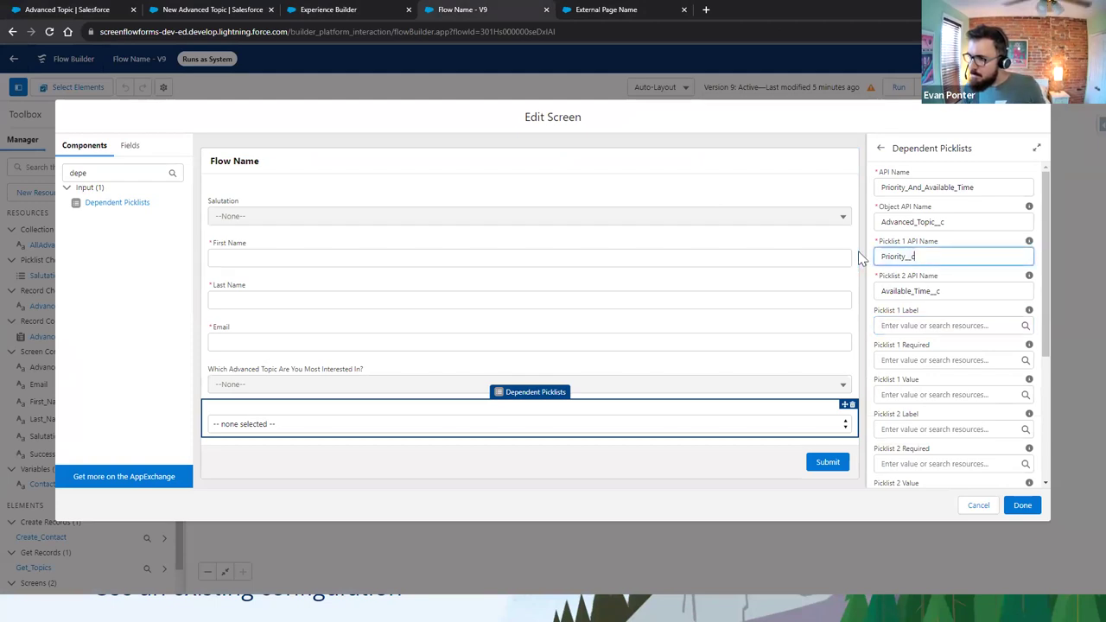
- Check the Available Time field's API name in the Advanced Topic field list against the component's Picklist 2 API Name
{"action": "left_click", "coordinate": [219, 10]}
{"action": "left_click", "coordinate": [113, 9]}
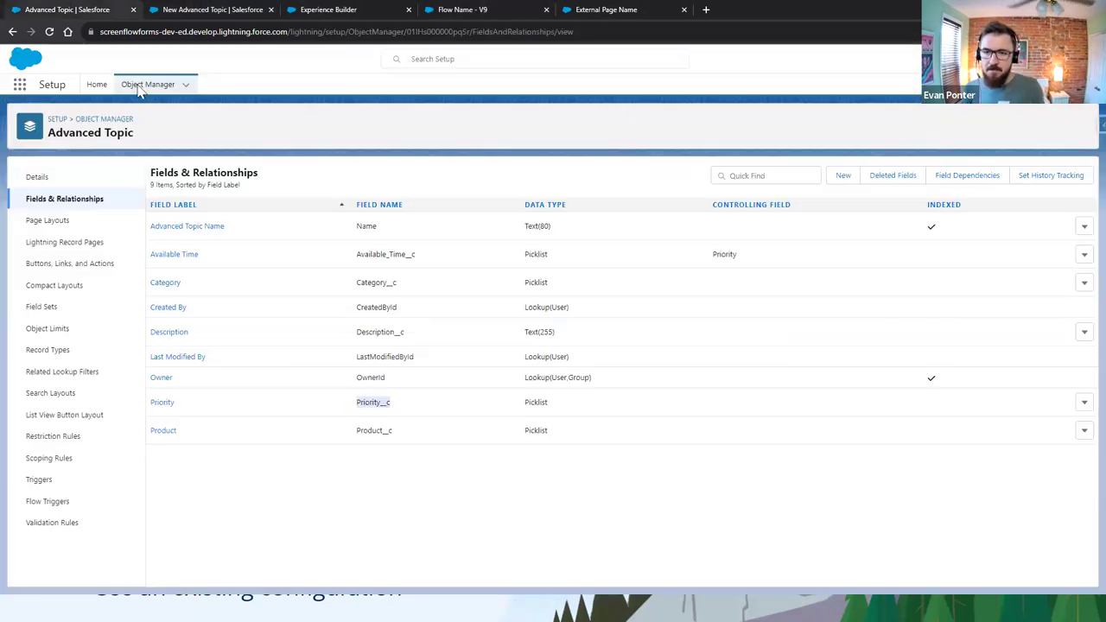
{"action": "double_click", "coordinate": [383, 253]}
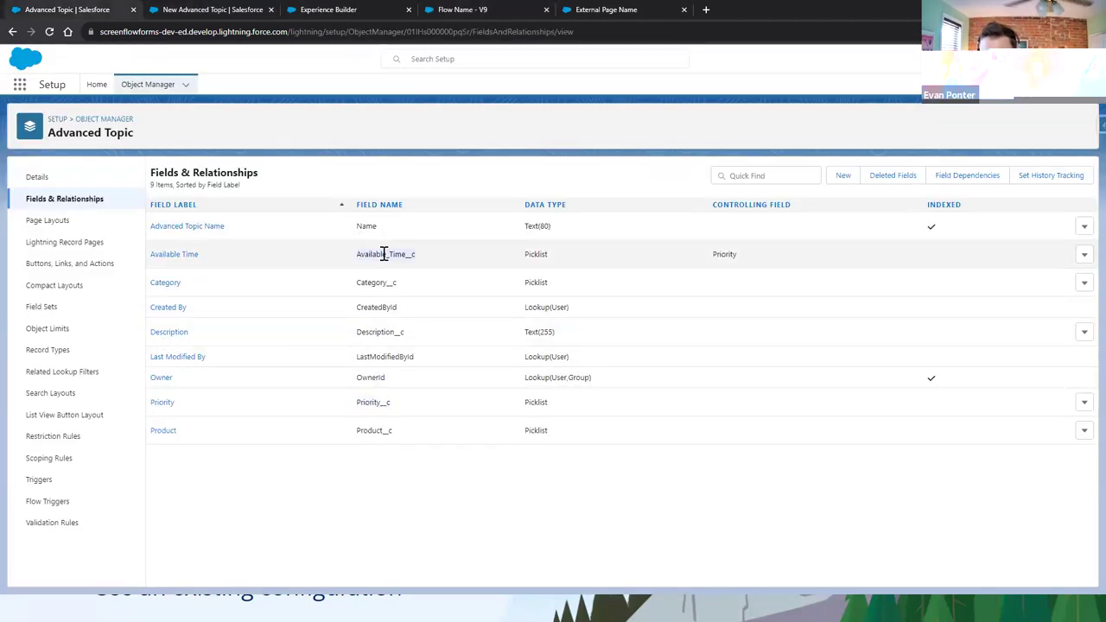
{"action": "left_click", "coordinate": [609, 9]}
{"action": "key", "text": "ctrl+Page_Up"}
{"action": "left_click", "coordinate": [921, 292]}
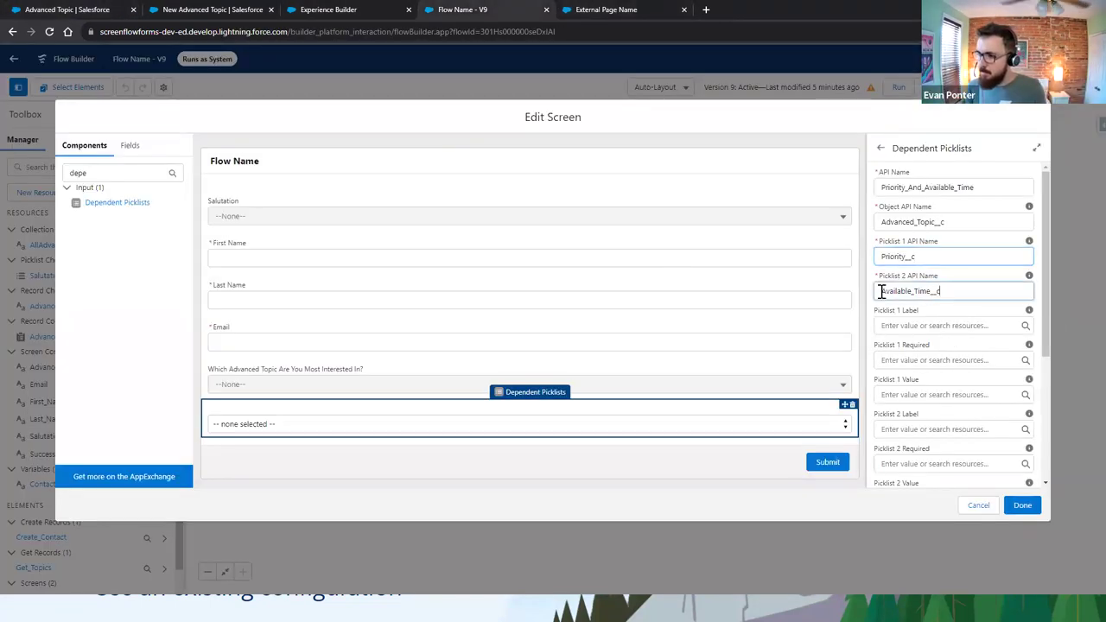
- Apply the Dependent Picklists configuration to the form screen and return to the flow canvas
{"action": "scroll", "coordinate": [927, 386], "scroll_direction": "down", "scroll_amount": 5}
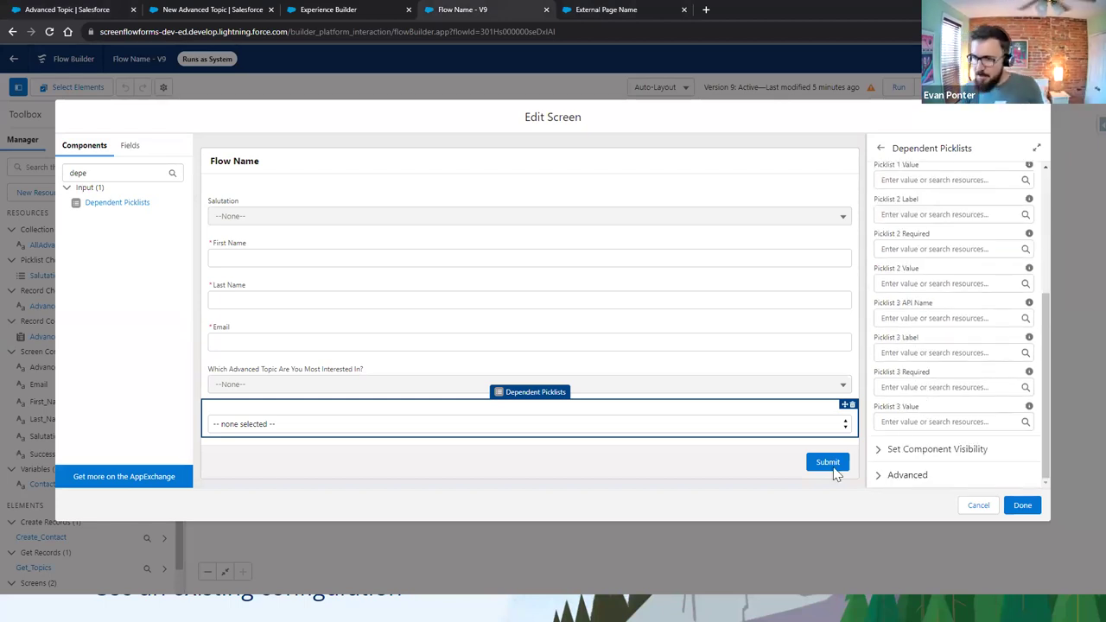
{"action": "left_click", "coordinate": [741, 489]}
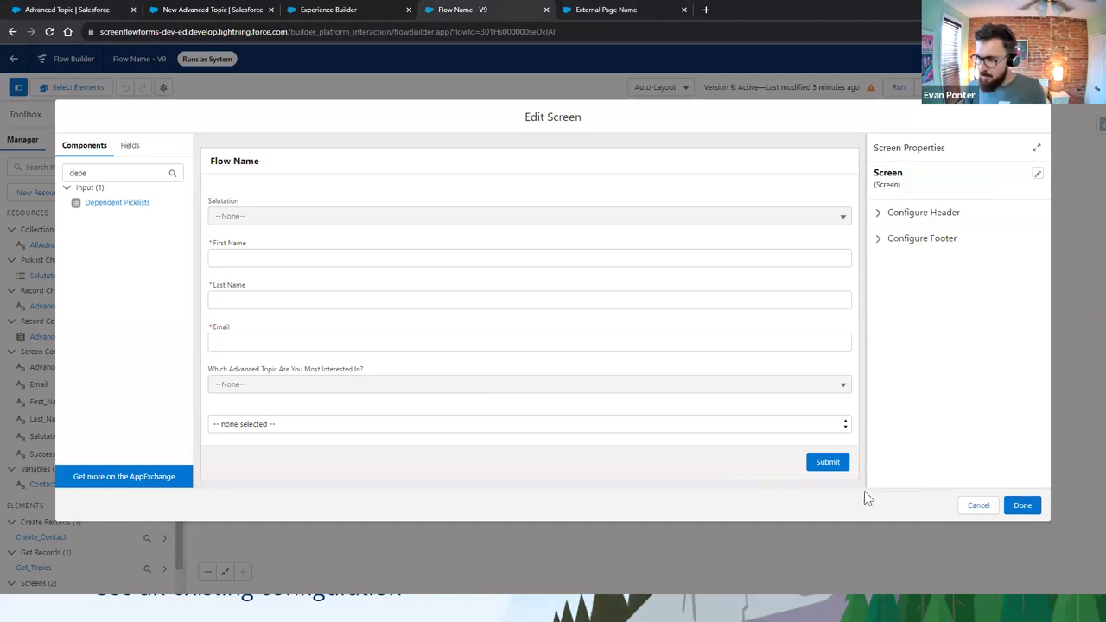
{"action": "left_click", "coordinate": [1022, 505]}
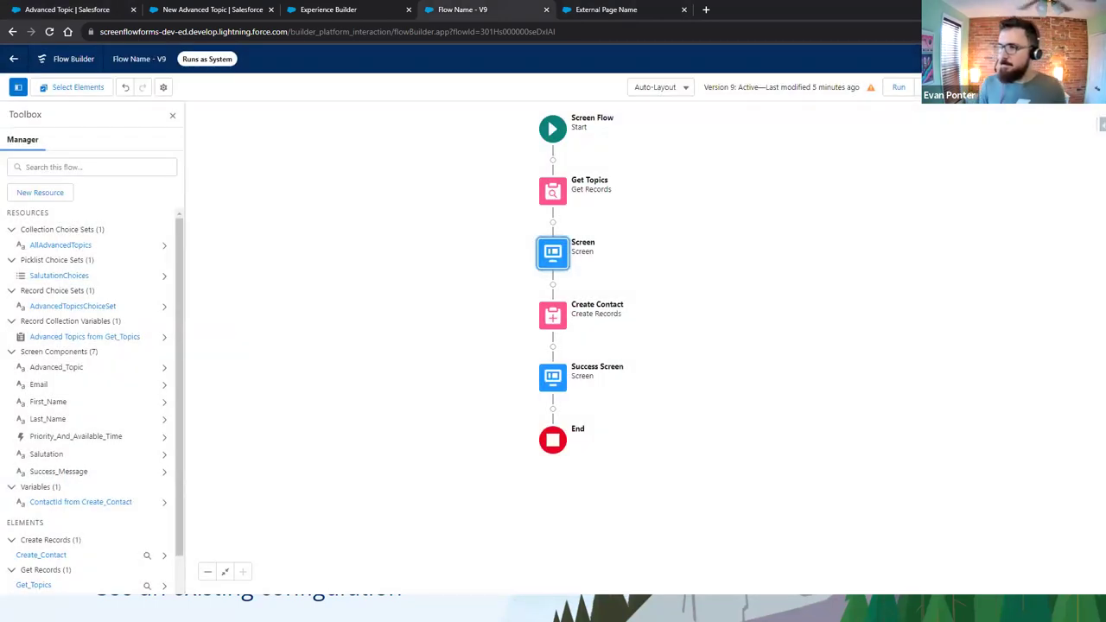
- Save the flow as a new version and activate that version
{"action": "left_click", "coordinate": [1069, 86]}
{"action": "left_click", "coordinate": [769, 406]}
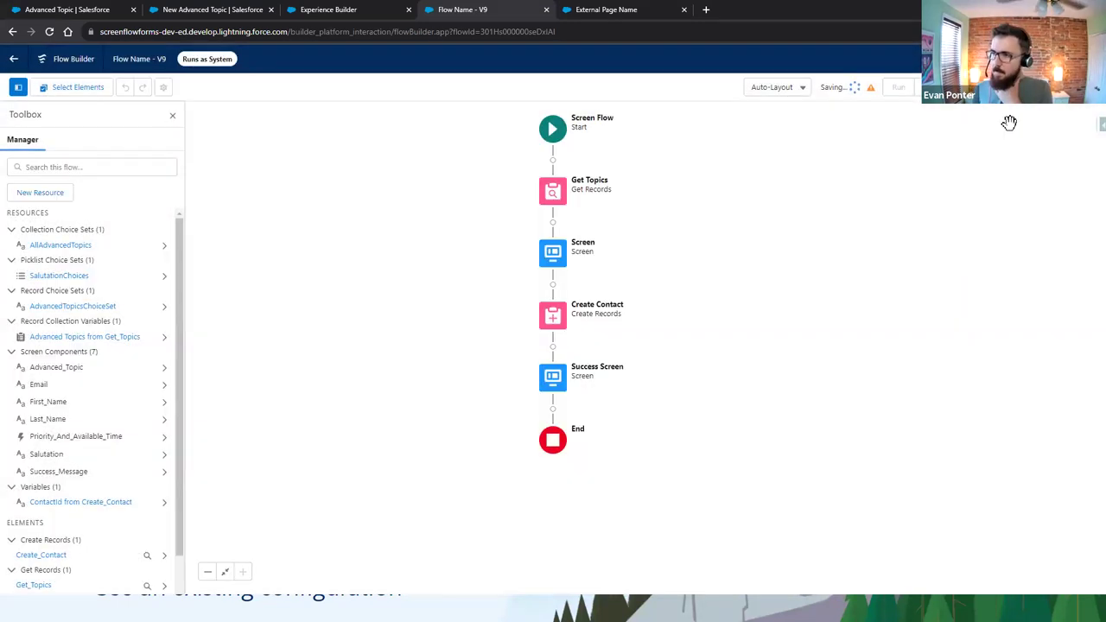
{"action": "left_click", "coordinate": [951, 87]}
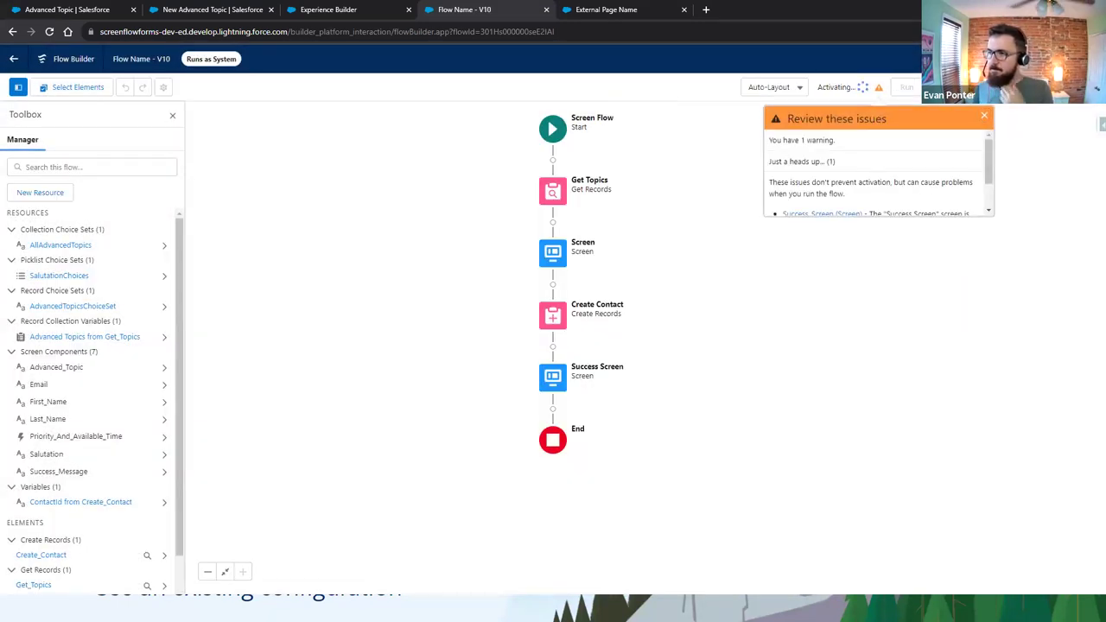
- Reload the external form page to check the Dependent Picklists component
{"action": "left_click", "coordinate": [605, 11]}
{"action": "left_click", "coordinate": [566, 31]}
{"action": "key", "text": "Return"}
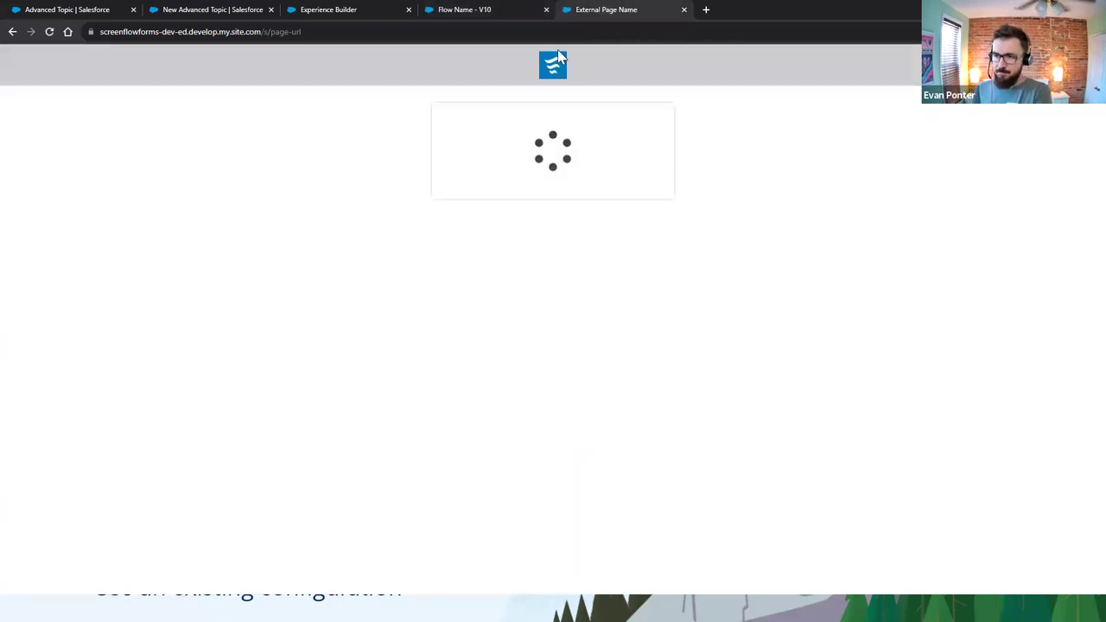
- Copy the API name from the Advanced Topic object details and re-enter Advanced_Topic__c as the Dependent Picklists component's Object API Name
{"action": "left_click", "coordinate": [453, 8]}
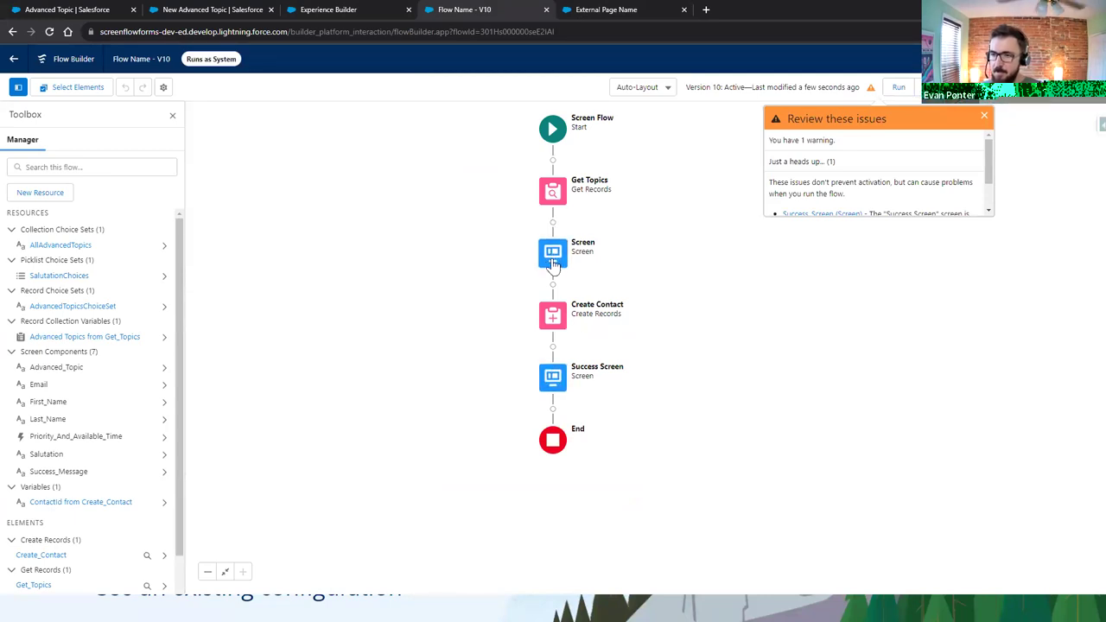
{"action": "double_click", "coordinate": [553, 265]}
{"action": "left_click", "coordinate": [449, 414]}
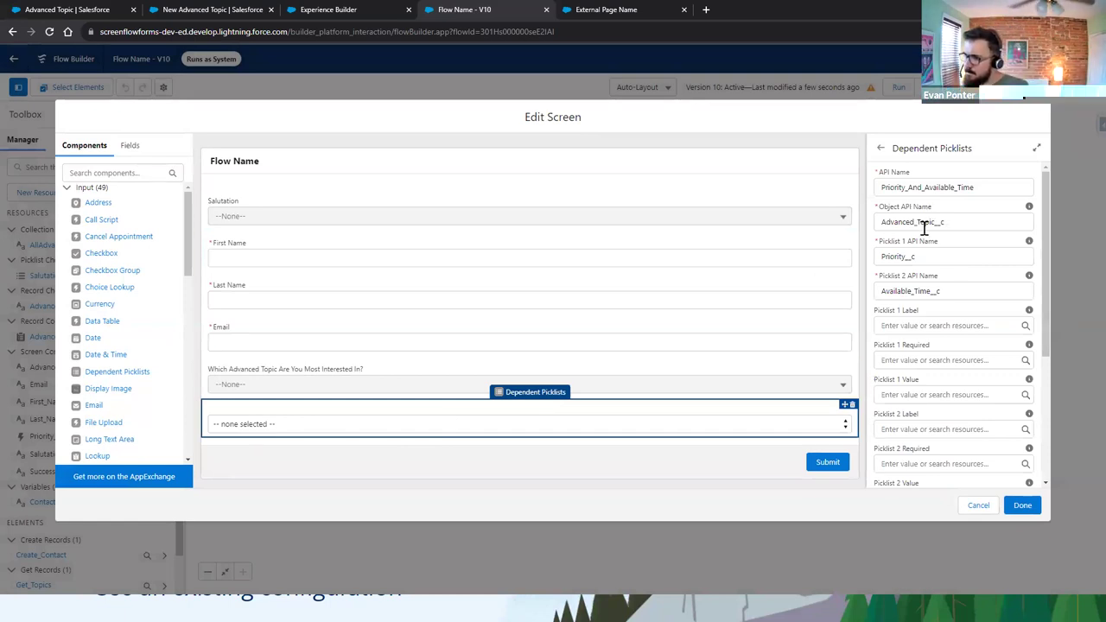
{"action": "left_click", "coordinate": [97, 10]}
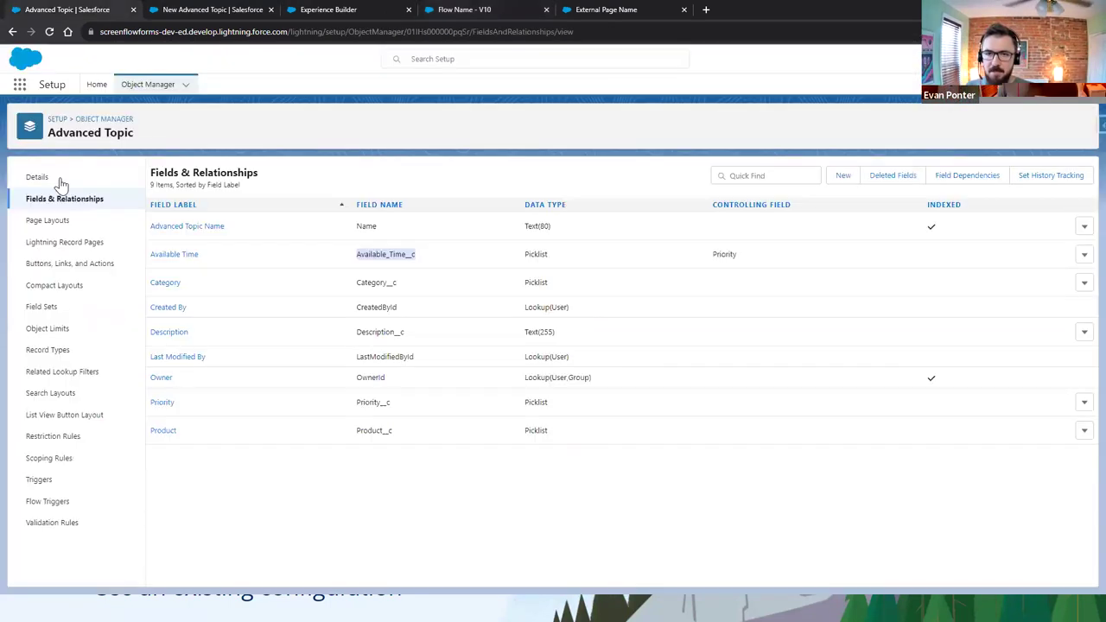
{"action": "left_click", "coordinate": [54, 179]}
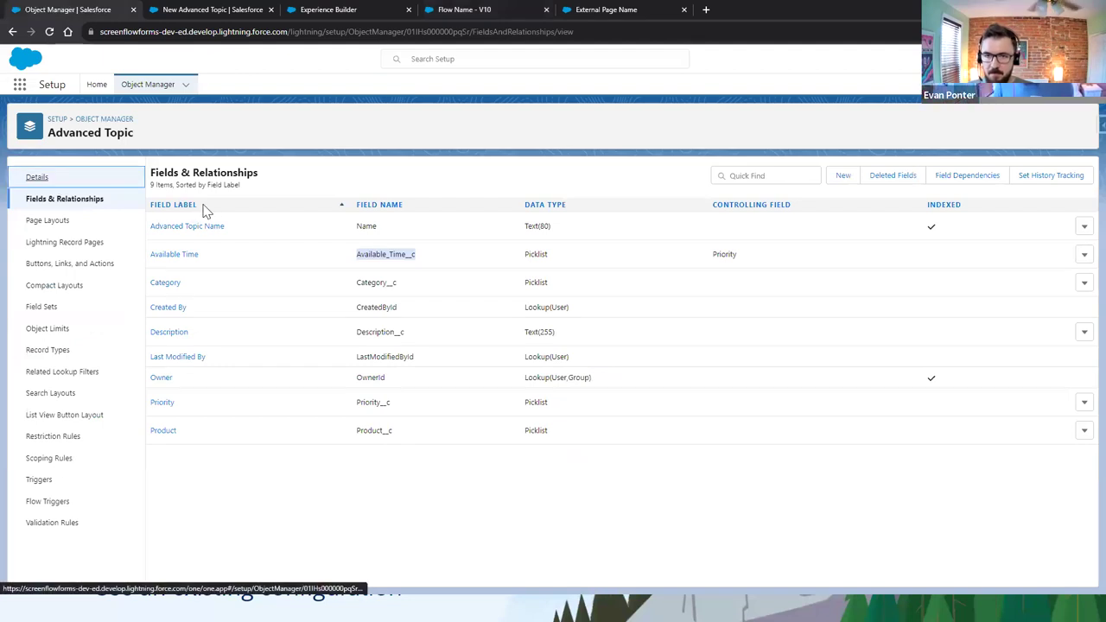
{"action": "double_click", "coordinate": [190, 249]}
{"action": "key", "text": "ctrl+c"}
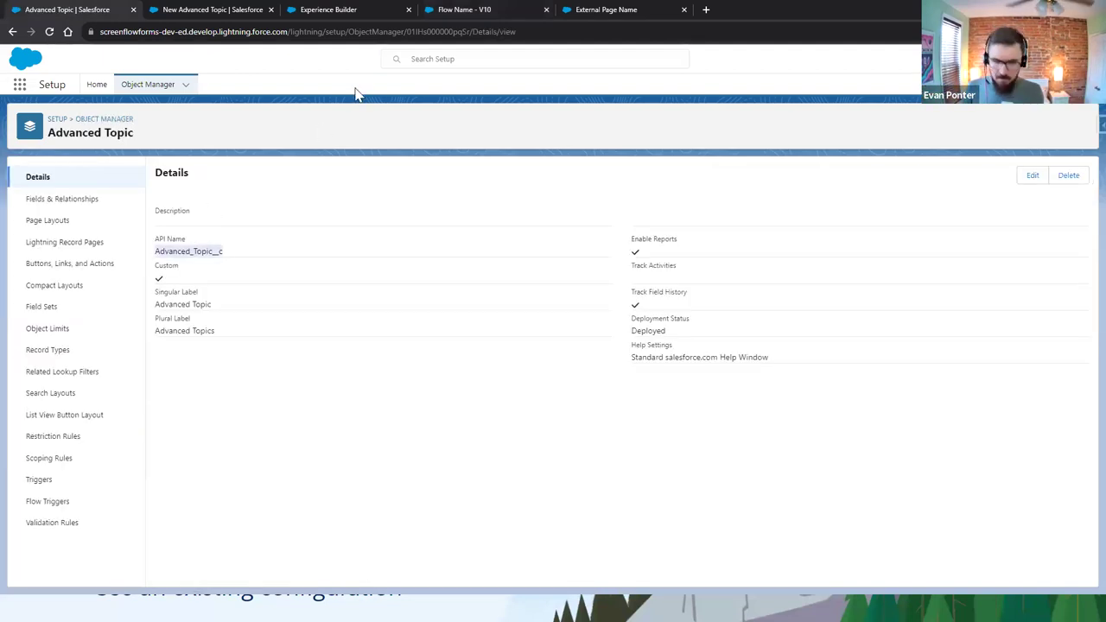
{"action": "left_click", "coordinate": [453, 10]}
{"action": "double_click", "coordinate": [944, 223]}
{"action": "key", "text": "ctrl+v"}
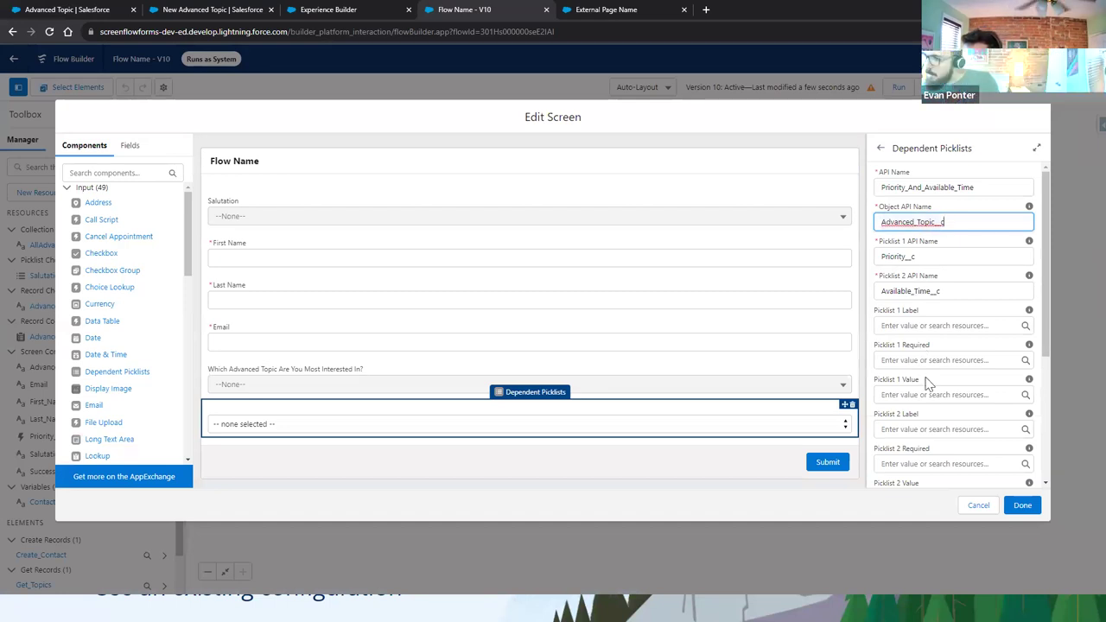
- Review the Dependent Picklists component's remaining settings and close the screen editor with the edits applied
{"action": "scroll", "coordinate": [926, 393], "scroll_direction": "down", "scroll_amount": 5}
{"action": "scroll", "coordinate": [928, 415], "scroll_direction": "up", "scroll_amount": 5}
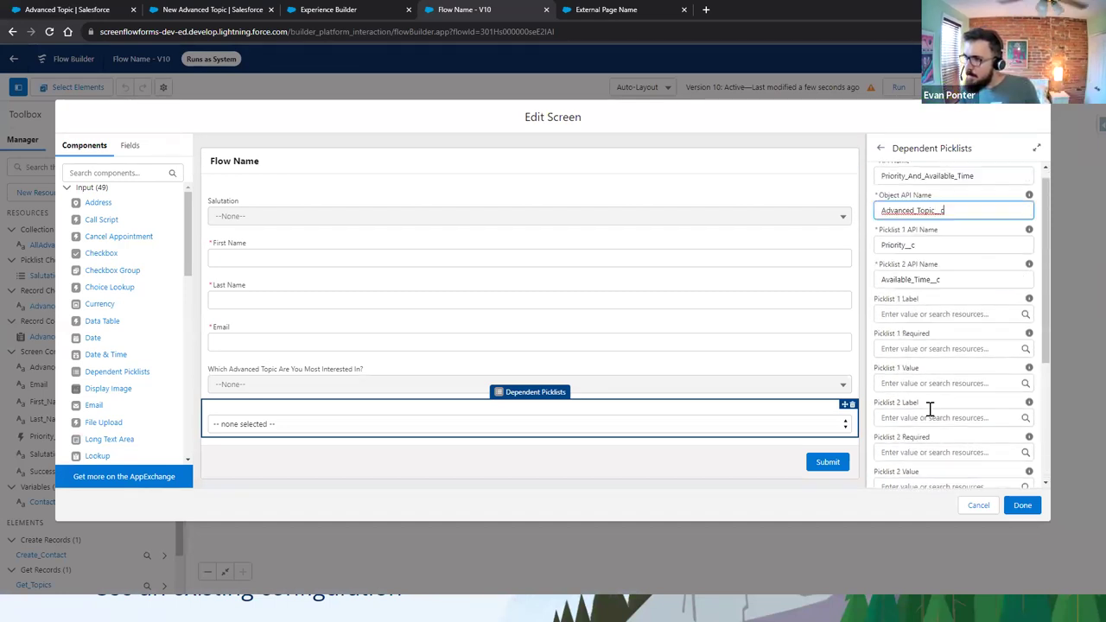
{"action": "left_click", "coordinate": [636, 466]}
{"action": "left_click", "coordinate": [585, 415]}
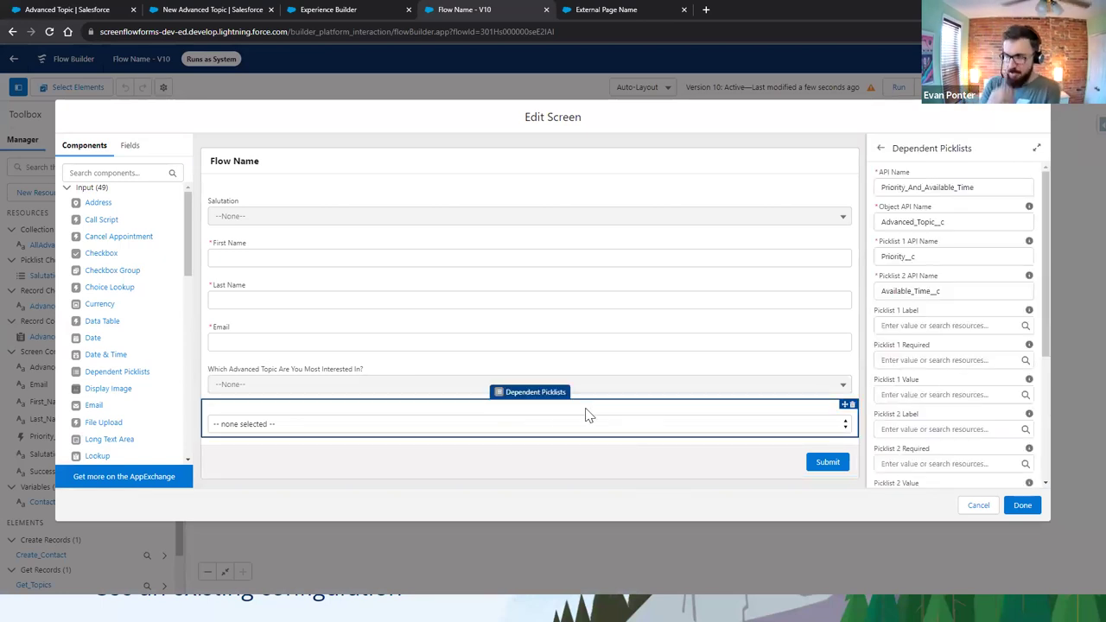
{"action": "left_click", "coordinate": [1021, 505]}
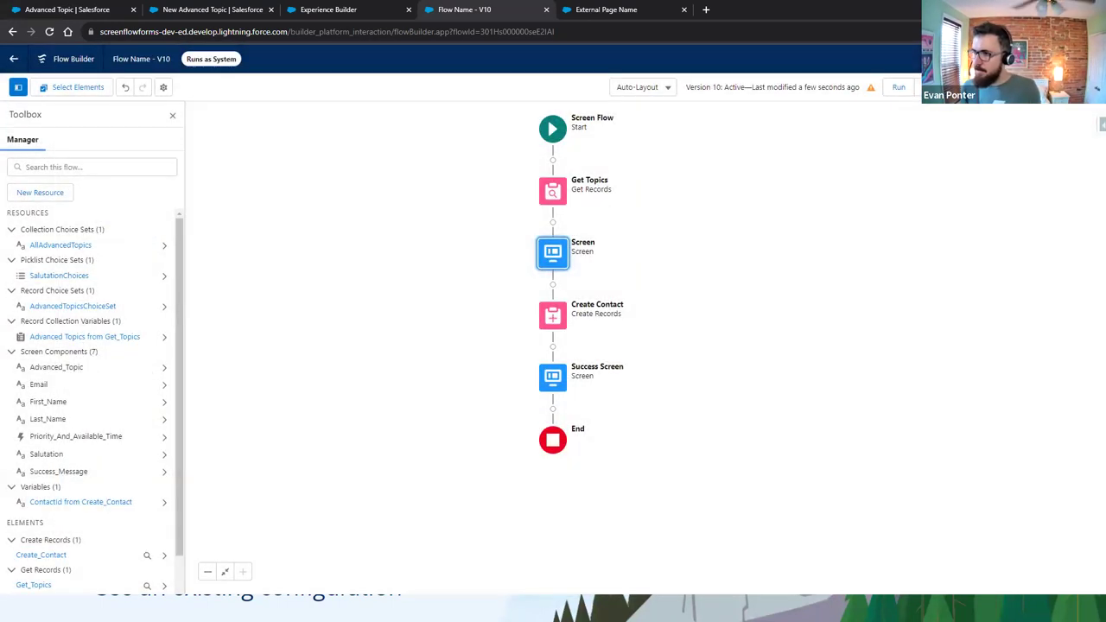
- Try to run the flow in a separate browser tab, inspect its URL, and close that tab
{"action": "left_click", "coordinate": [899, 87]}
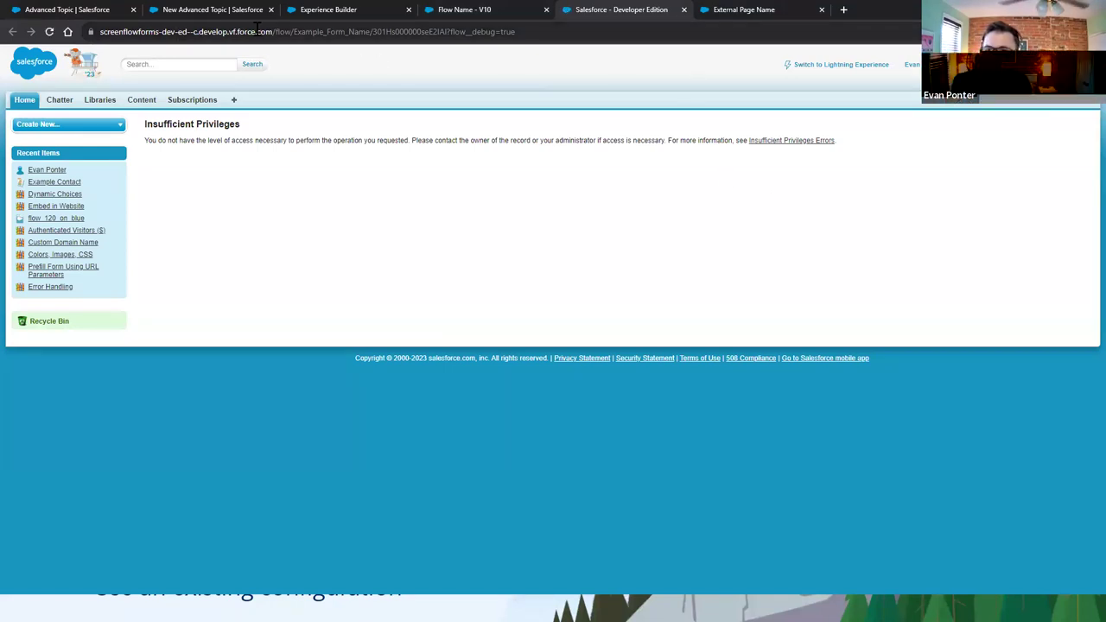
{"action": "left_click_drag", "start_coordinate": [291, 32], "coordinate": [504, 32]}
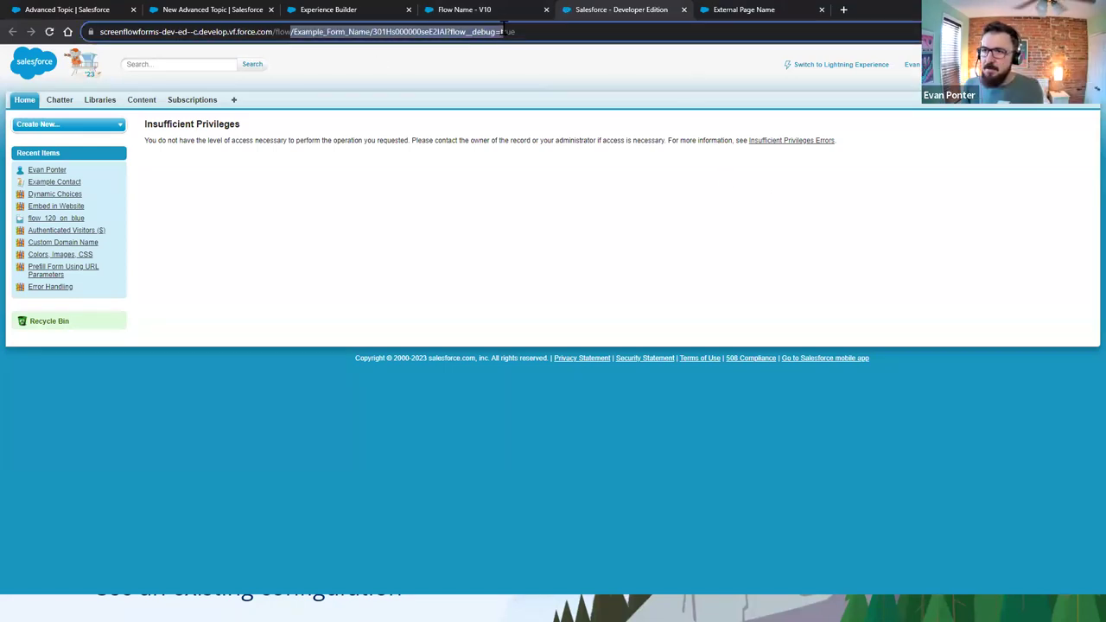
{"action": "left_click", "coordinate": [683, 10]}
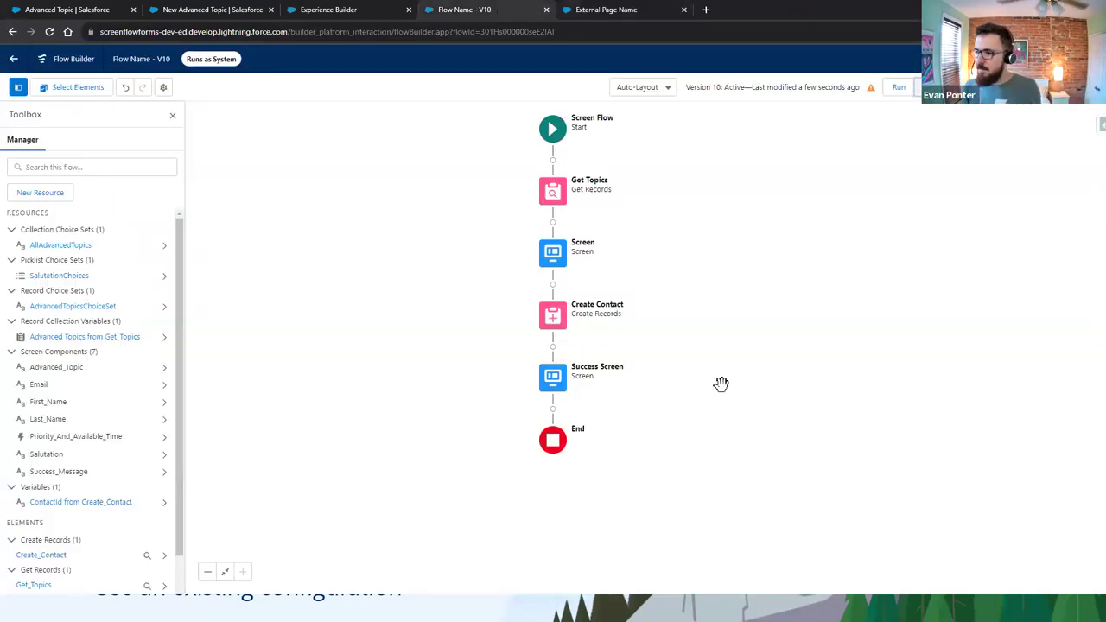
- Open the Dependent Picklists component's settings on the form screen for another review
{"action": "double_click", "coordinate": [558, 386]}
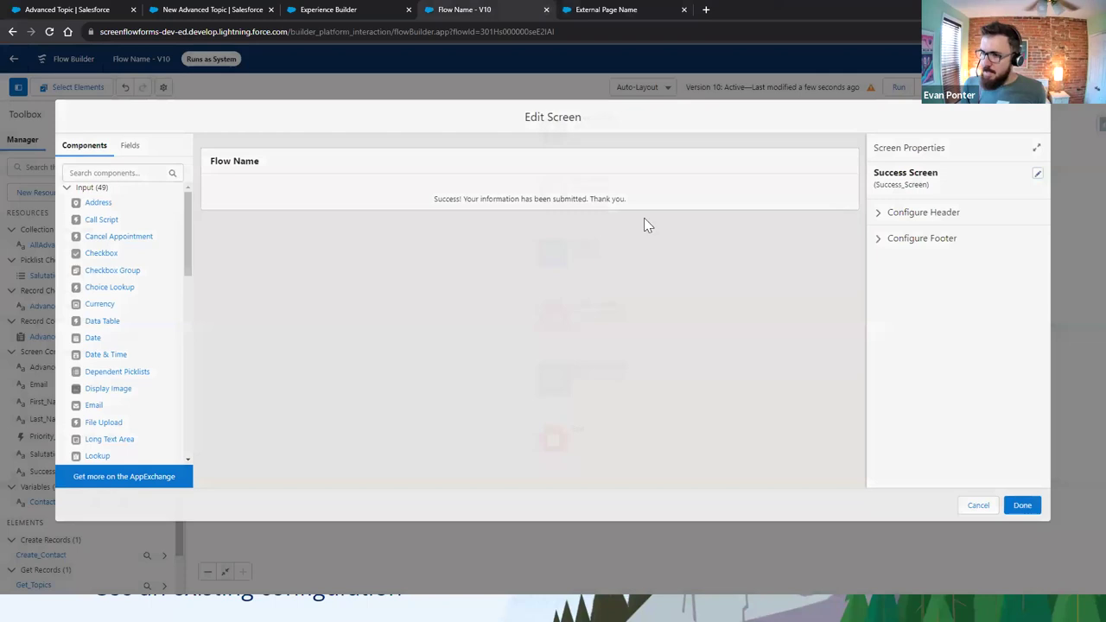
{"action": "key", "text": "Escape"}
{"action": "double_click", "coordinate": [553, 252]}
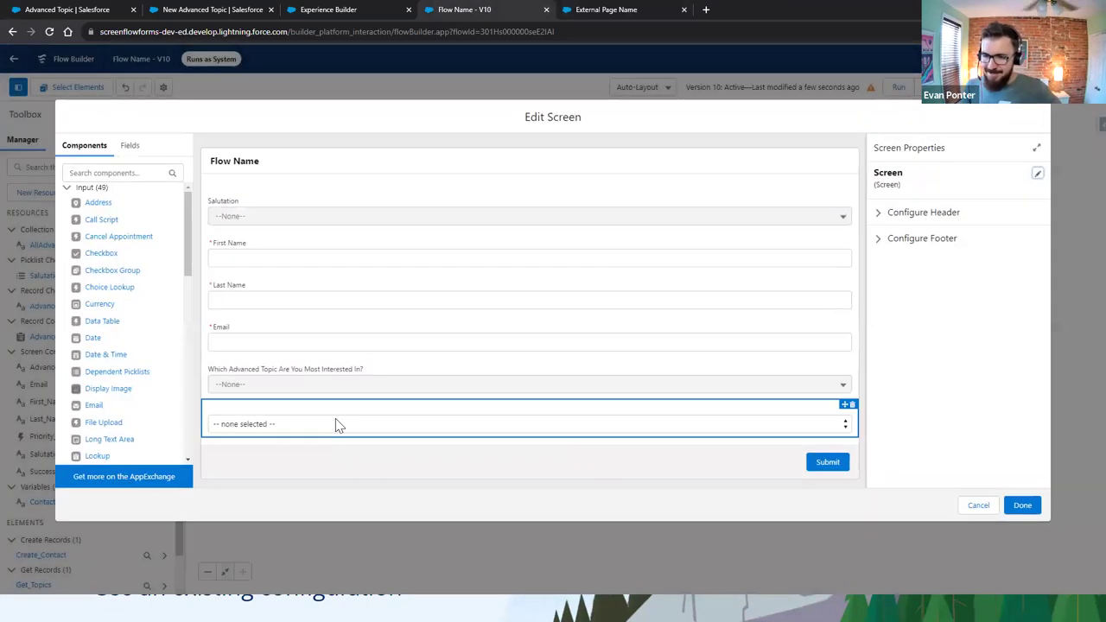
{"action": "left_click", "coordinate": [339, 423]}
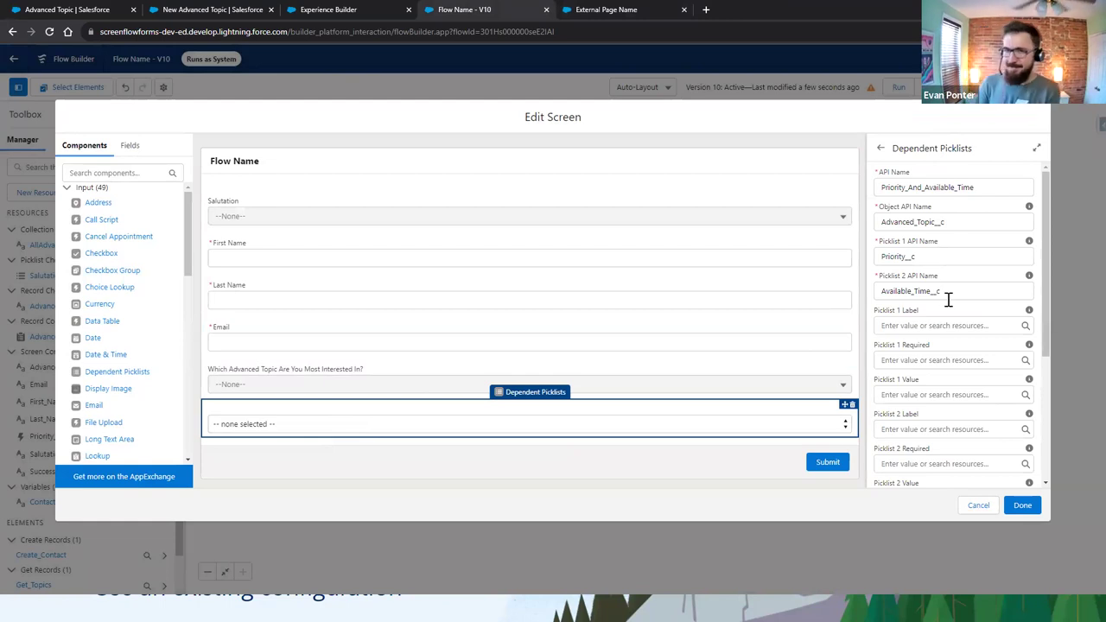
- Examine the field dependency between Priority and Available Time on Advanced Topic and compare it with the component's picklist settings in the flow
{"action": "left_click", "coordinate": [65, 9]}
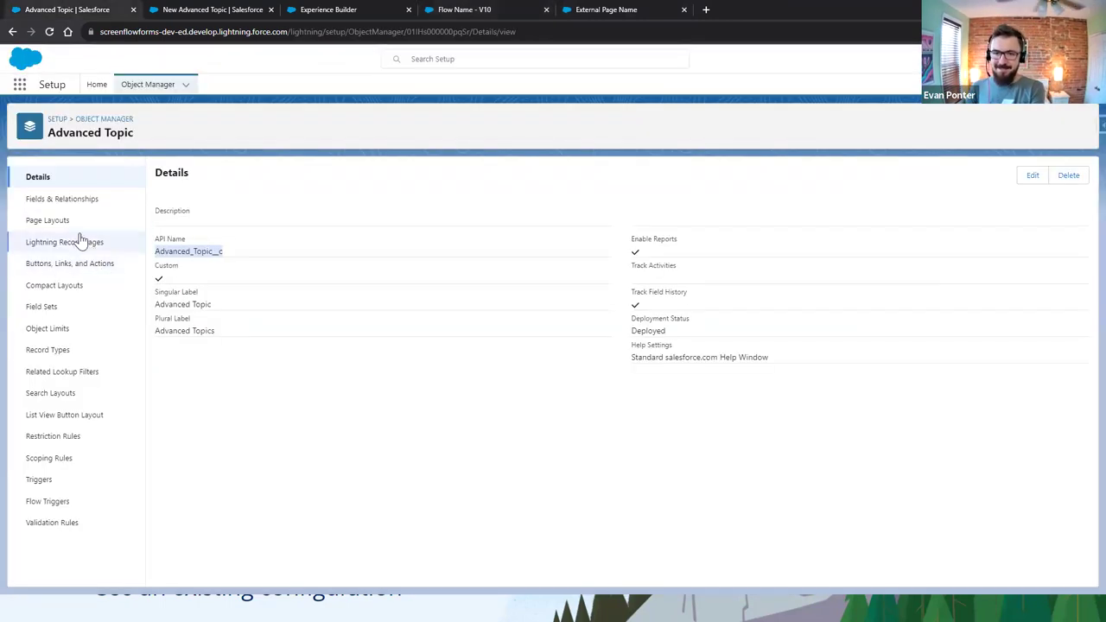
{"action": "left_click", "coordinate": [61, 208]}
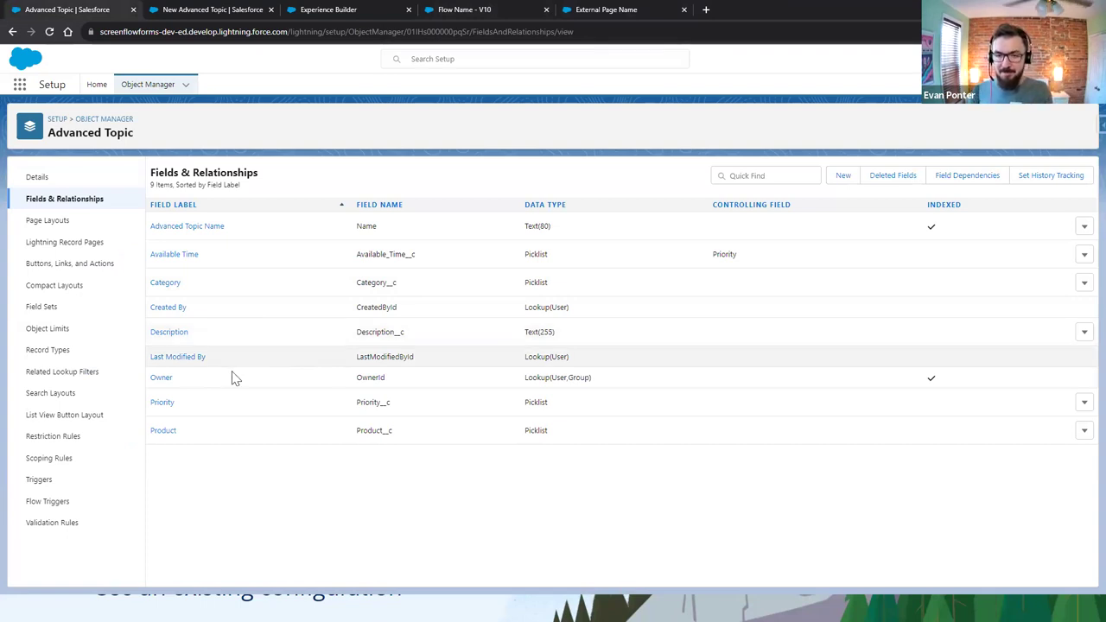
{"action": "left_click", "coordinate": [164, 403]}
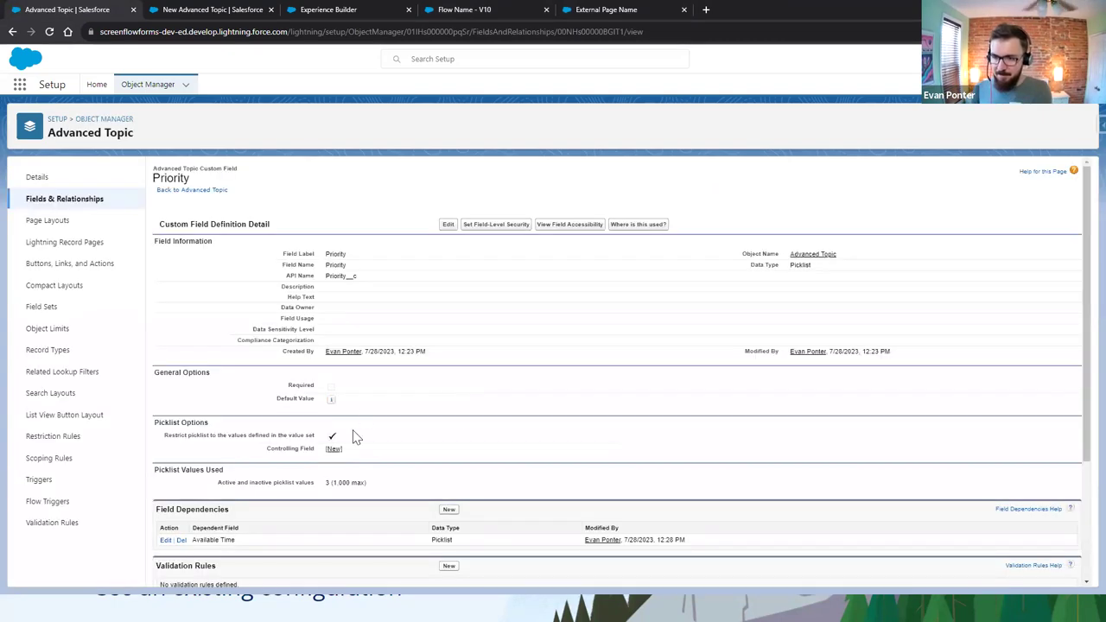
{"action": "left_click", "coordinate": [167, 540]}
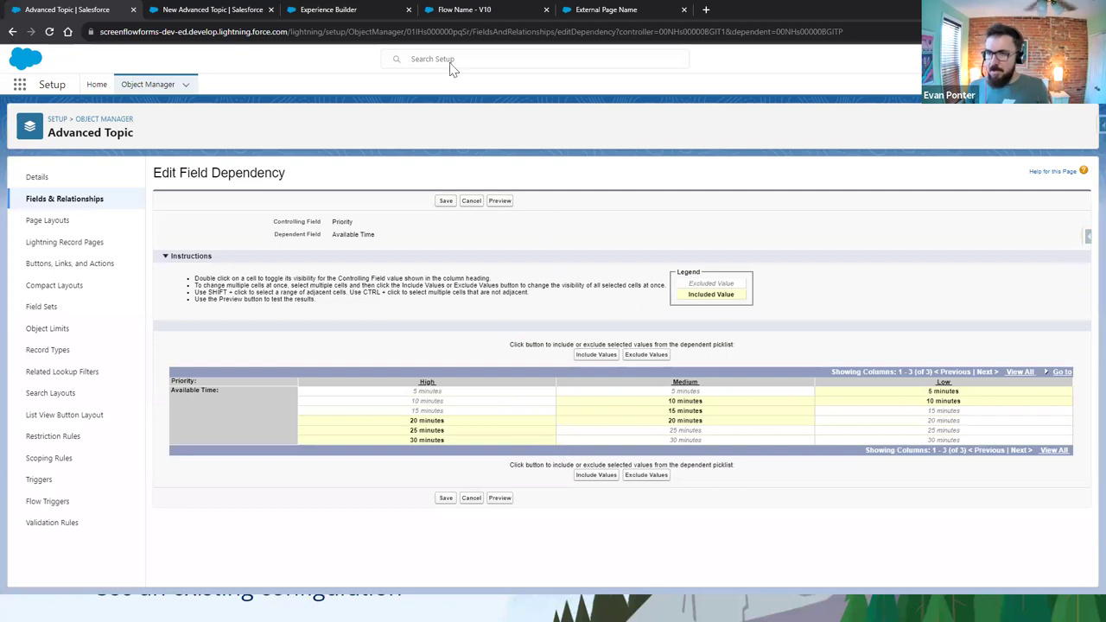
{"action": "left_click", "coordinate": [482, 8]}
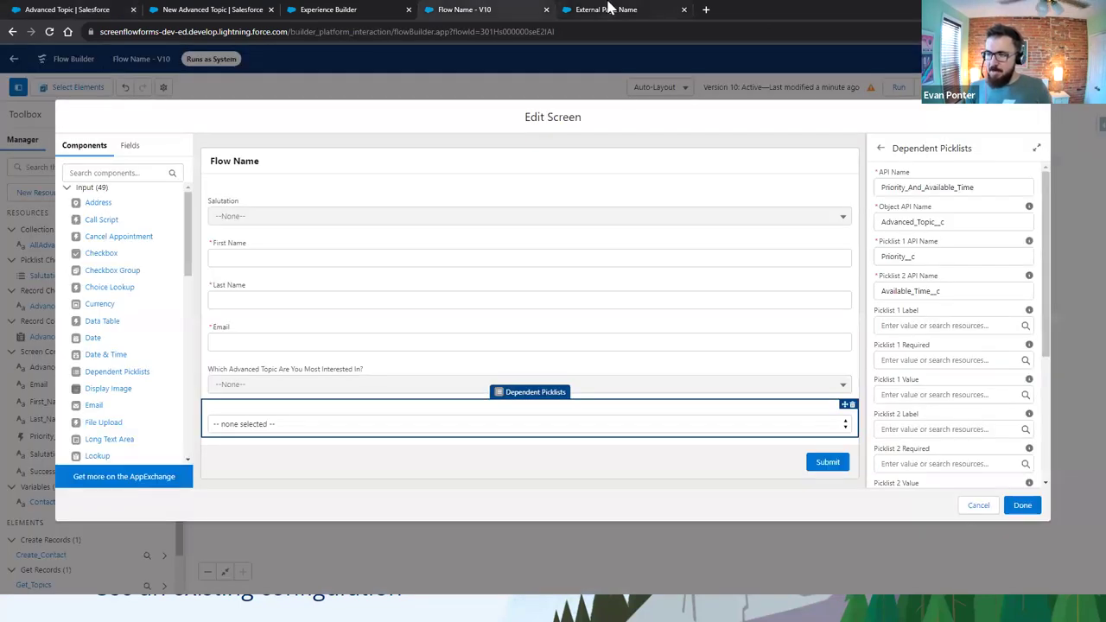
{"action": "mouse_move", "coordinate": [609, 7]}
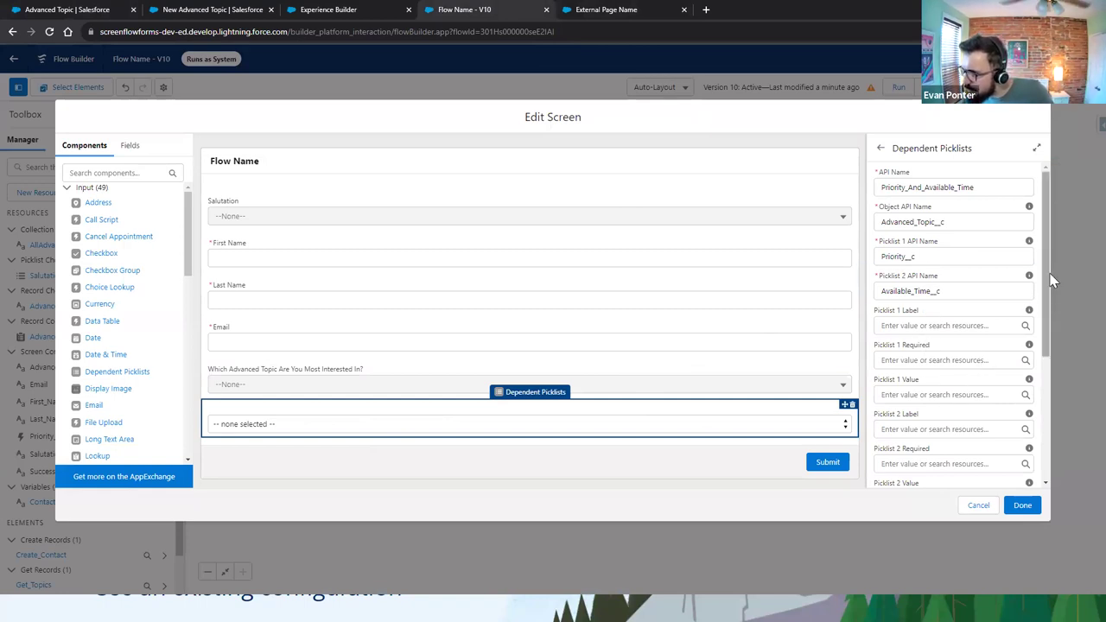
{"action": "left_click_drag", "start_coordinate": [1045, 272], "coordinate": [1051, 224]}
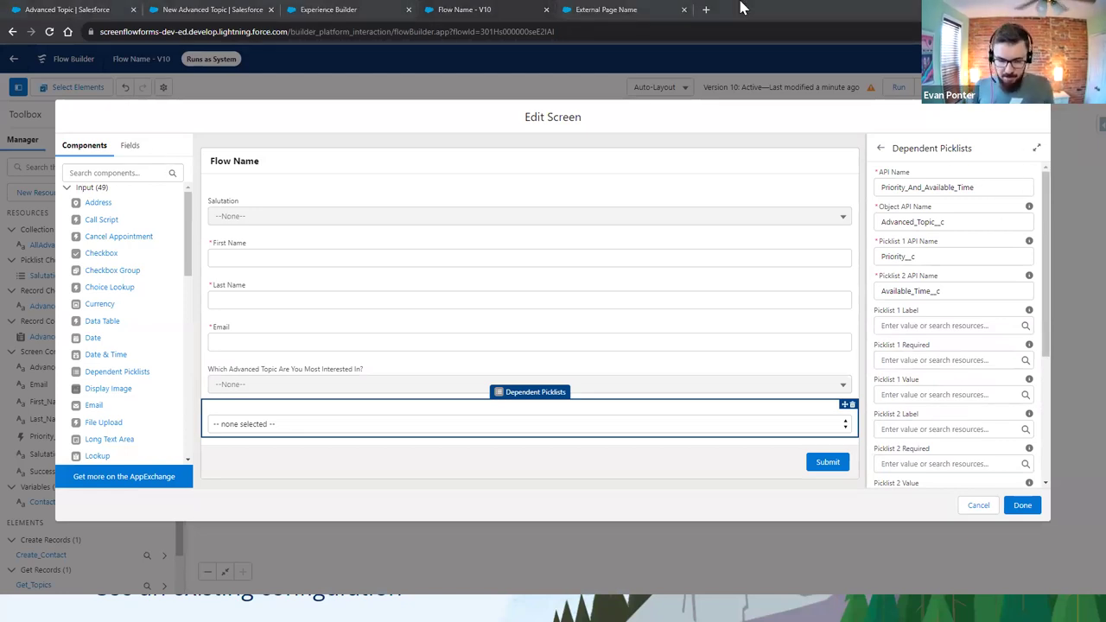
{"action": "key", "text": "alt+Tab"}
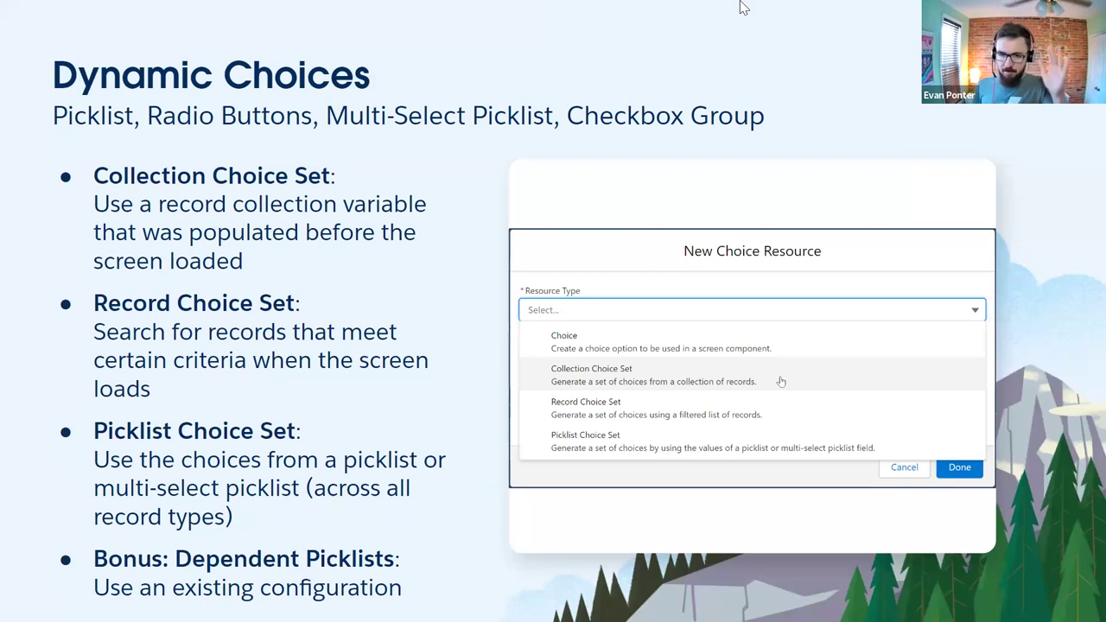
{"action": "key", "text": "Right"}
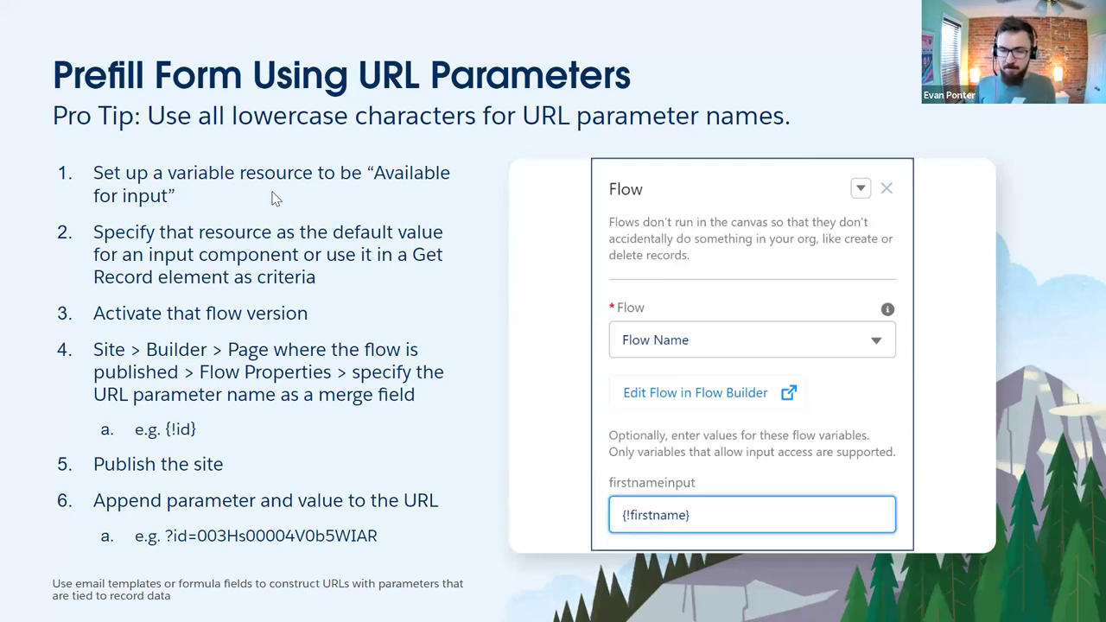
- Delete the Dependent Picklists component from the form screen and apply the screen edits
{"action": "key", "text": "alt+Tab"}
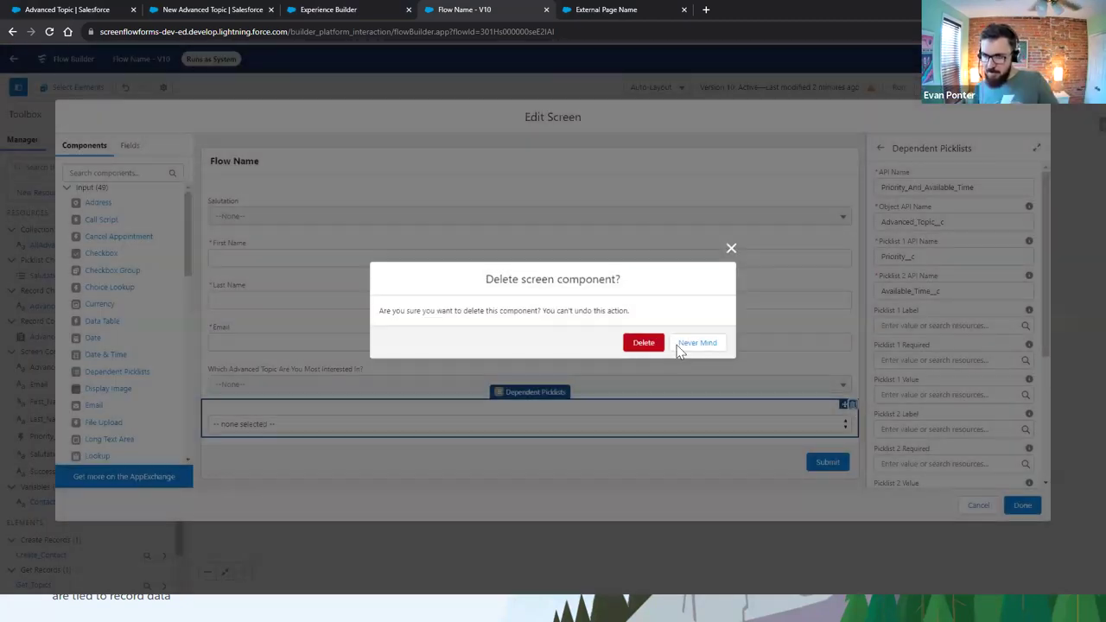
{"action": "left_click", "coordinate": [648, 342]}
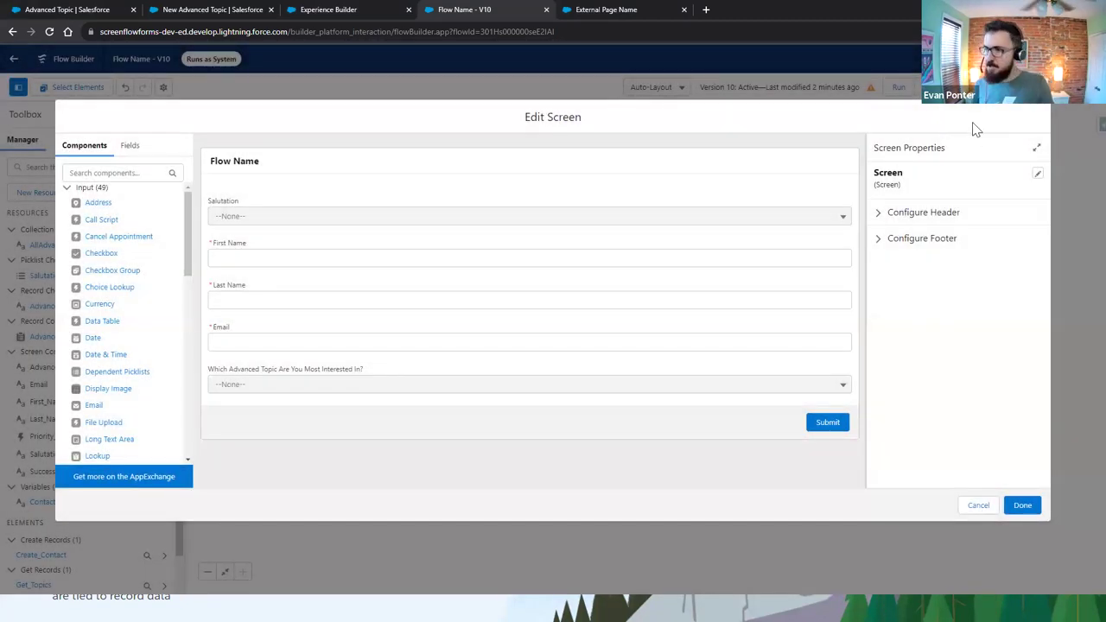
{"action": "left_click", "coordinate": [1022, 506]}
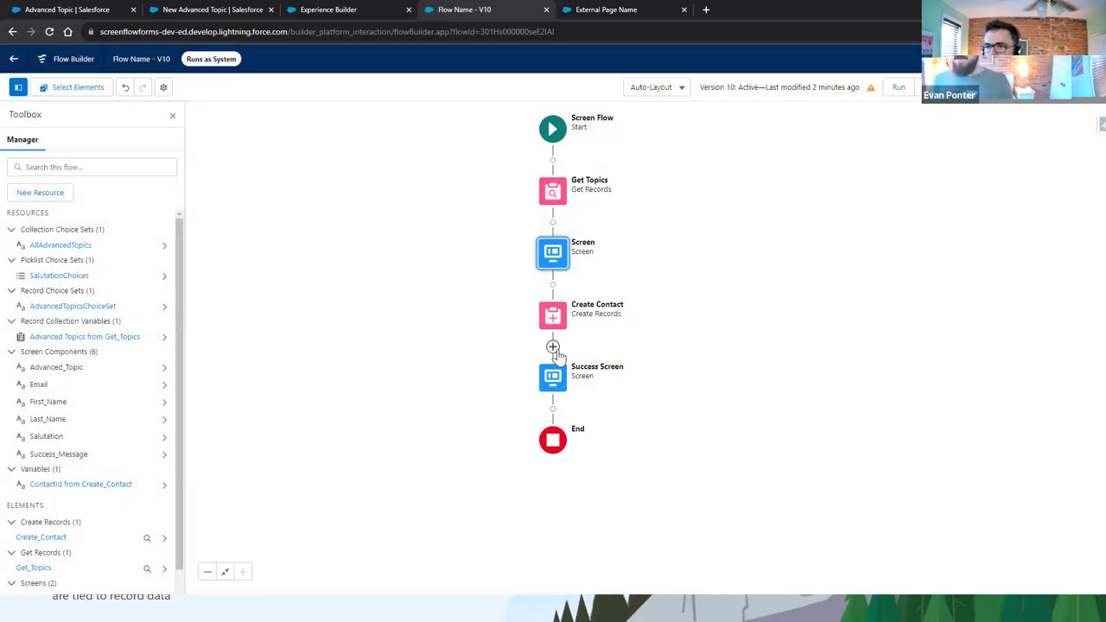
- Switch to the external form page to view the published form
{"action": "left_click", "coordinate": [591, 9]}
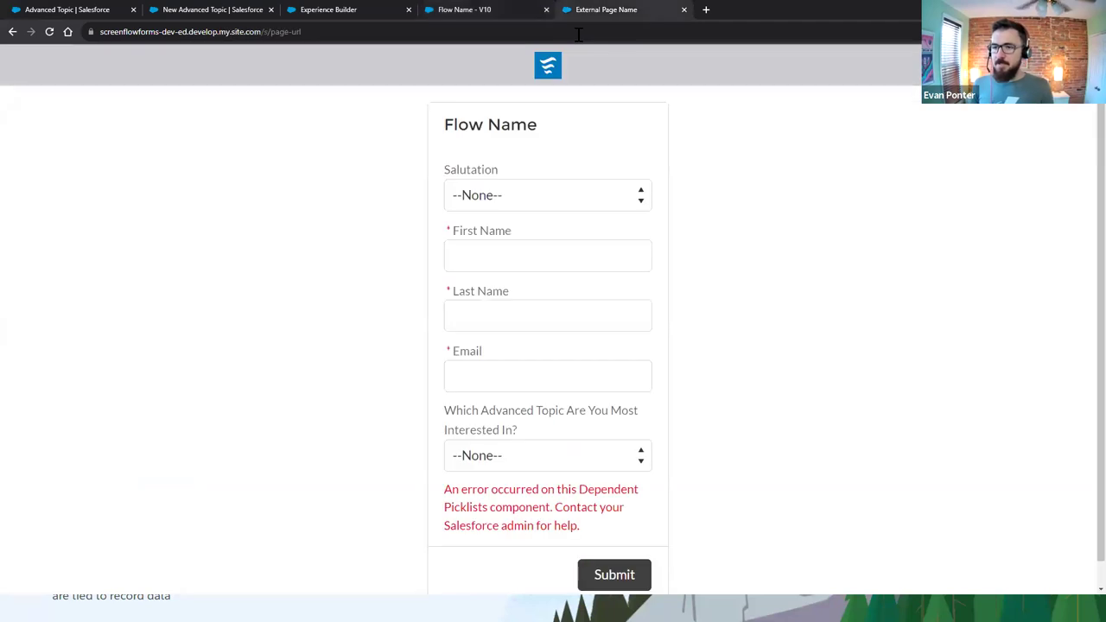
- Check the Salutation choices on the published form, and return to the flow's canvas
{"action": "left_click", "coordinate": [522, 201]}
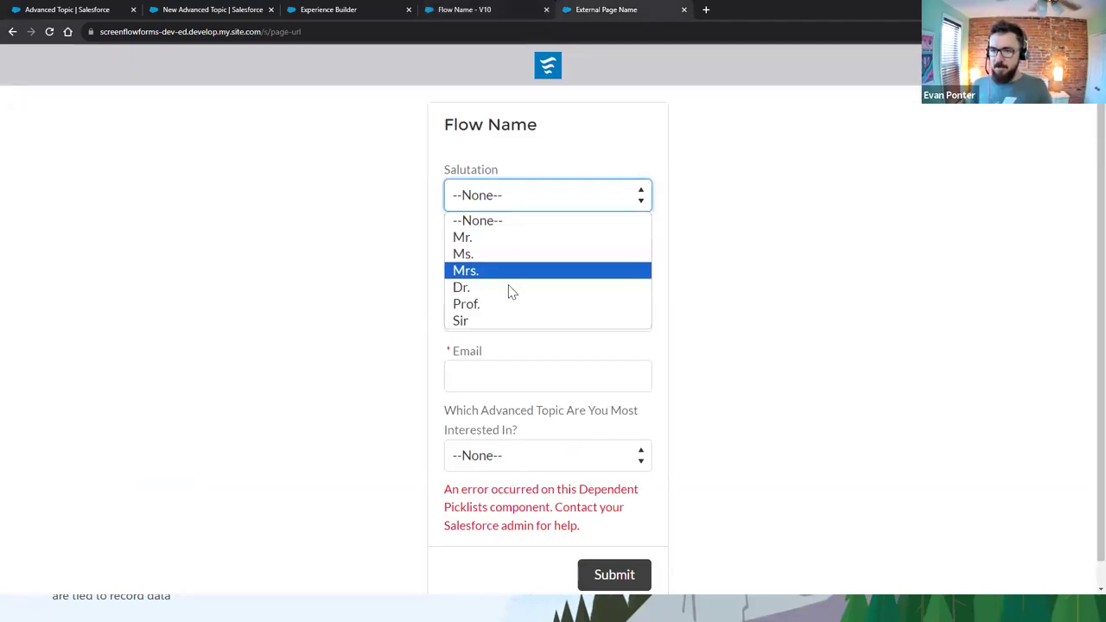
{"action": "left_click", "coordinate": [737, 214]}
{"action": "left_click", "coordinate": [484, 7]}
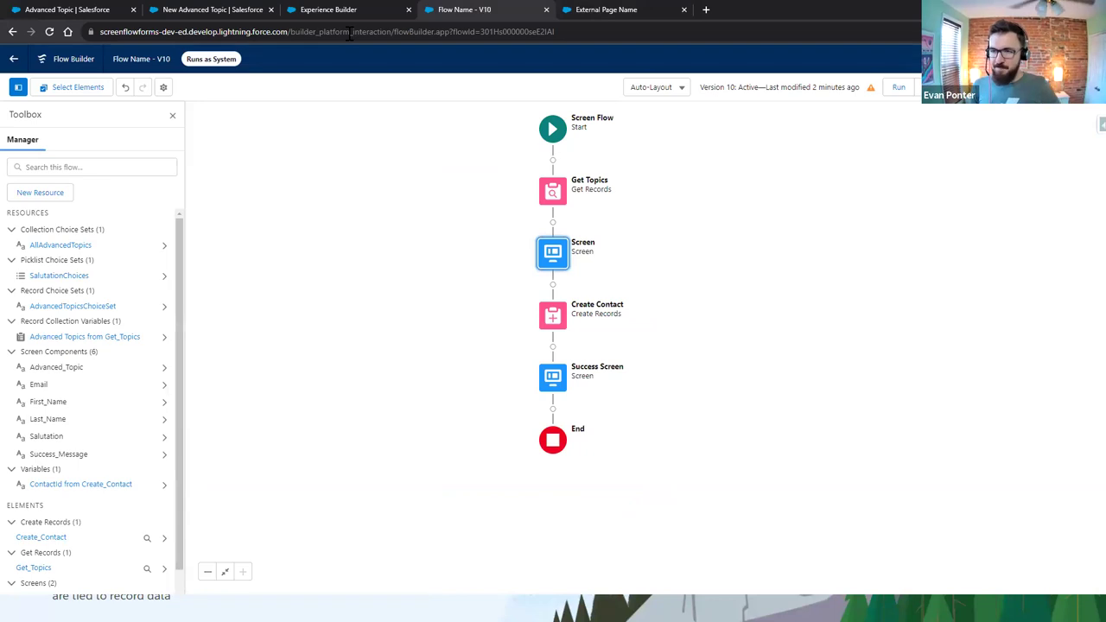
- Start a new Variable resource in the flow and give it the API name ContactId
{"action": "left_click", "coordinate": [80, 161]}
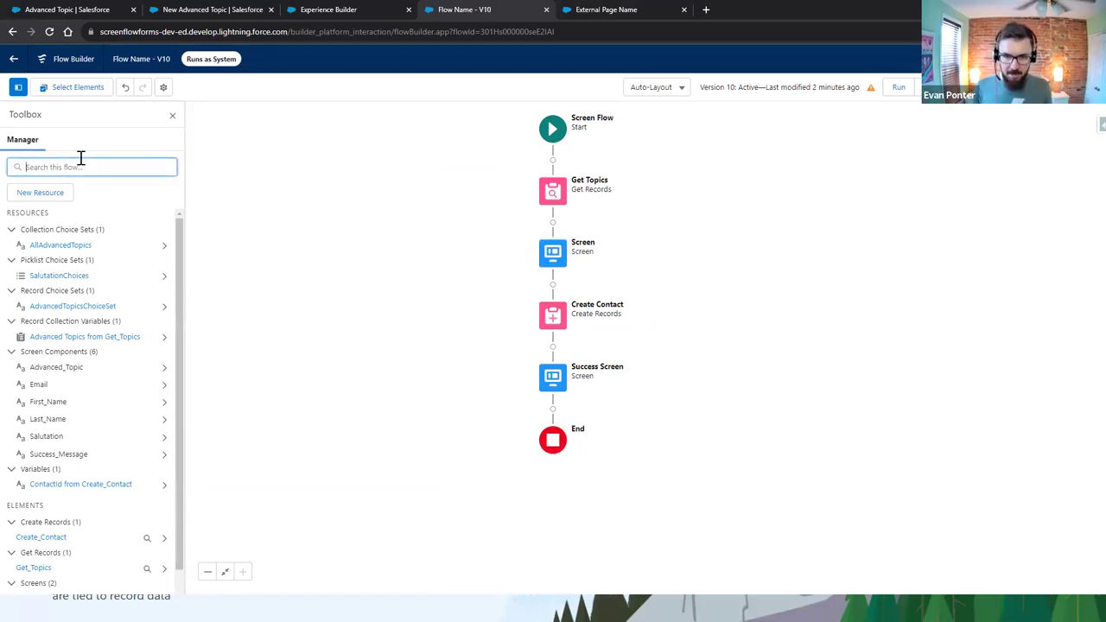
{"action": "left_click", "coordinate": [62, 194]}
{"action": "left_click", "coordinate": [349, 273]}
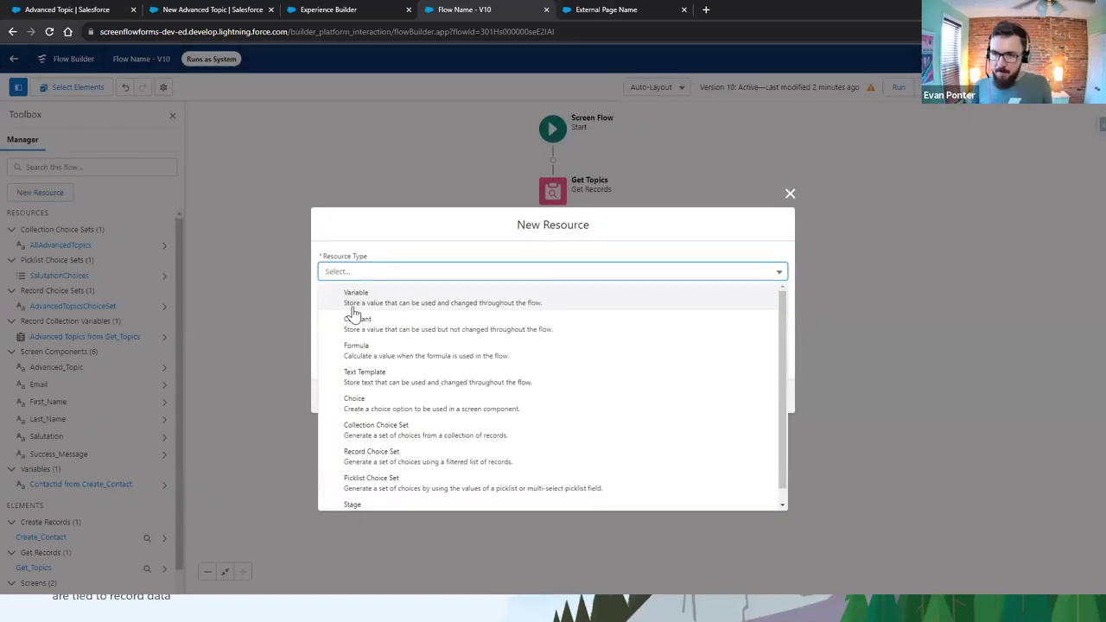
{"action": "left_click", "coordinate": [354, 298]}
{"action": "left_click", "coordinate": [370, 293]}
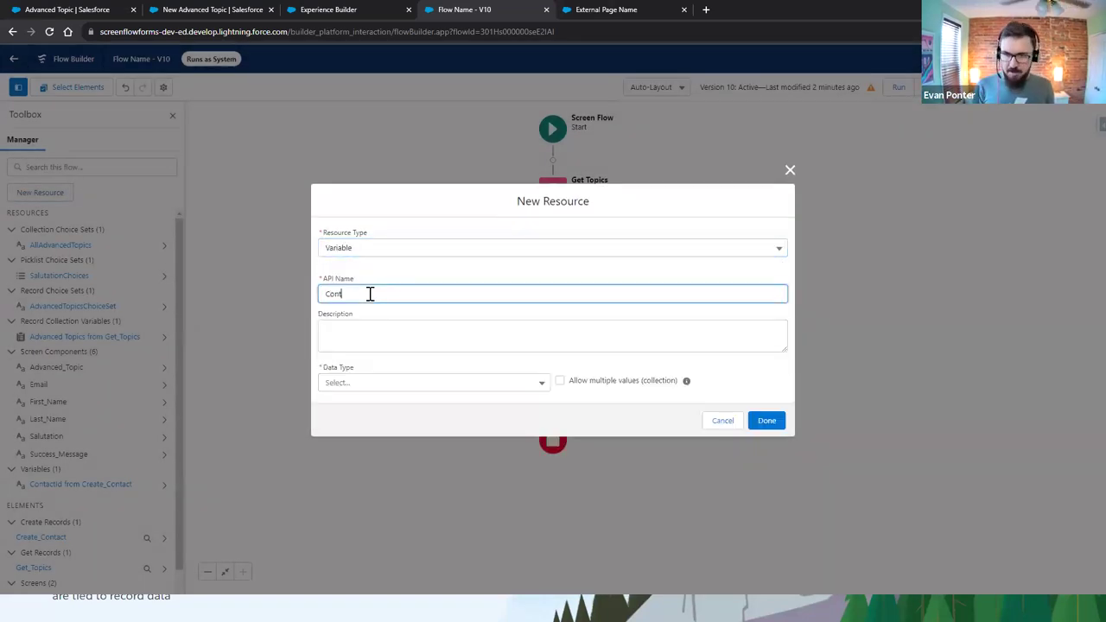
{"action": "key", "text": "ctrl+a"}
{"action": "key", "text": "BackSpace"}
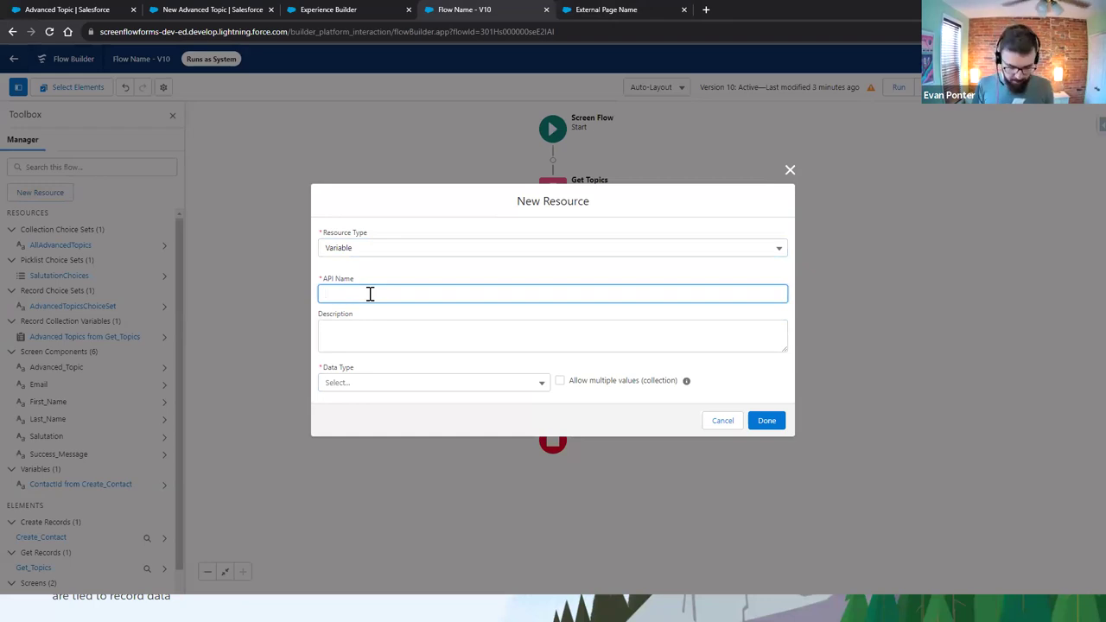
{"action": "type", "text": "ContactId"}
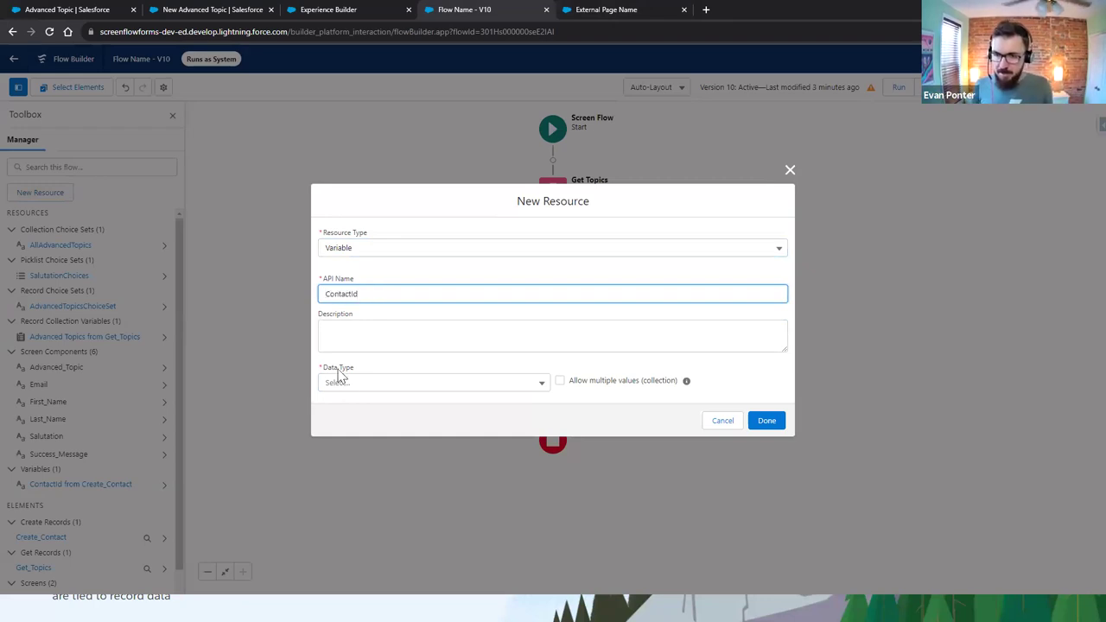
- Set the ContactId variable's data type to Text, make it available for input, and save the resource
{"action": "left_click", "coordinate": [338, 381]}
{"action": "left_click", "coordinate": [353, 175]}
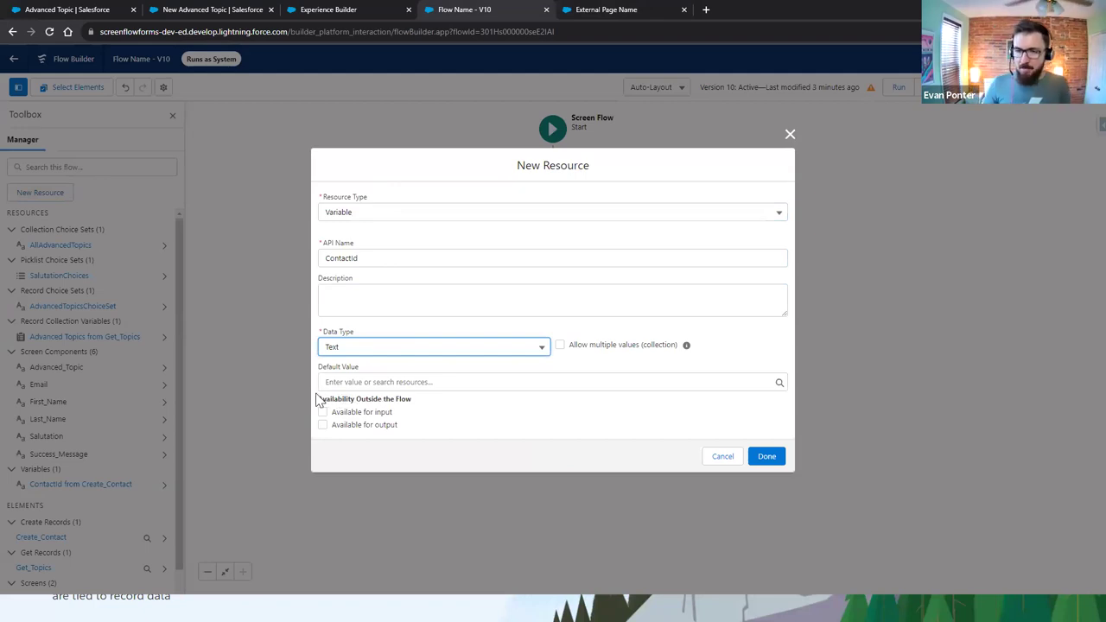
{"action": "mouse_move", "coordinate": [319, 398]}
{"action": "left_mouse_down"}
{"action": "mouse_move", "coordinate": [407, 412]}
{"action": "mouse_move", "coordinate": [317, 418]}
{"action": "left_mouse_up"}
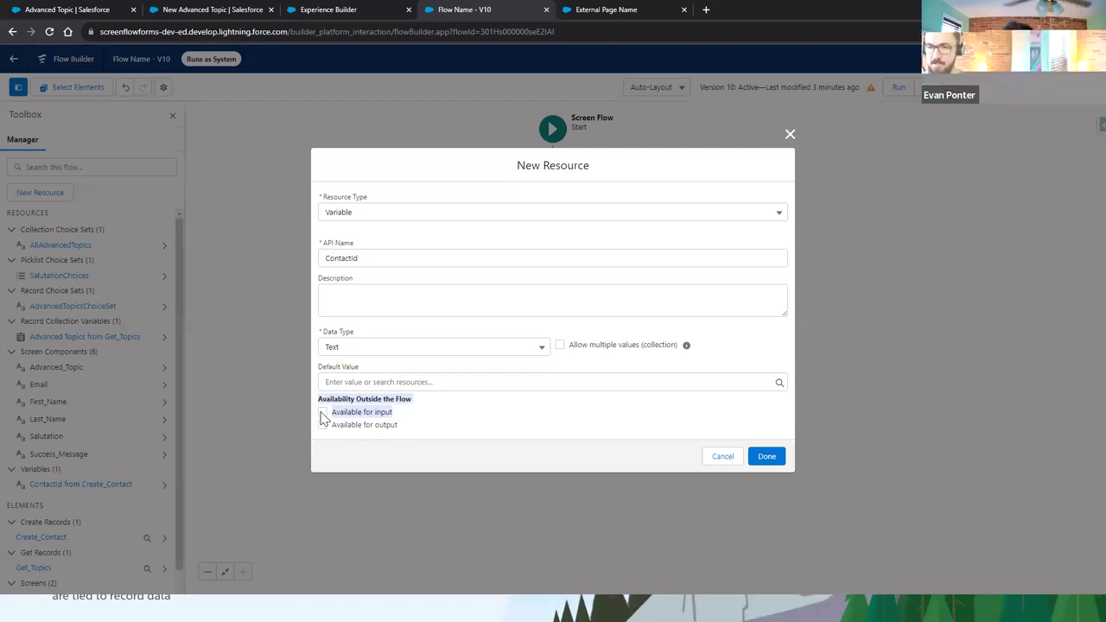
{"action": "left_click", "coordinate": [322, 413]}
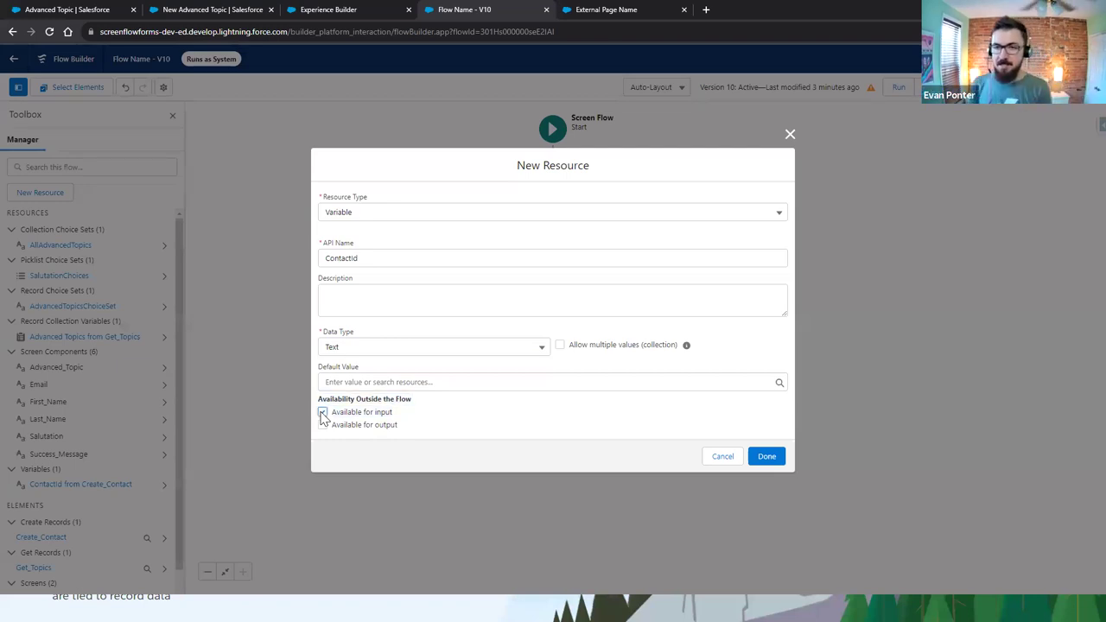
{"action": "left_click", "coordinate": [766, 456]}
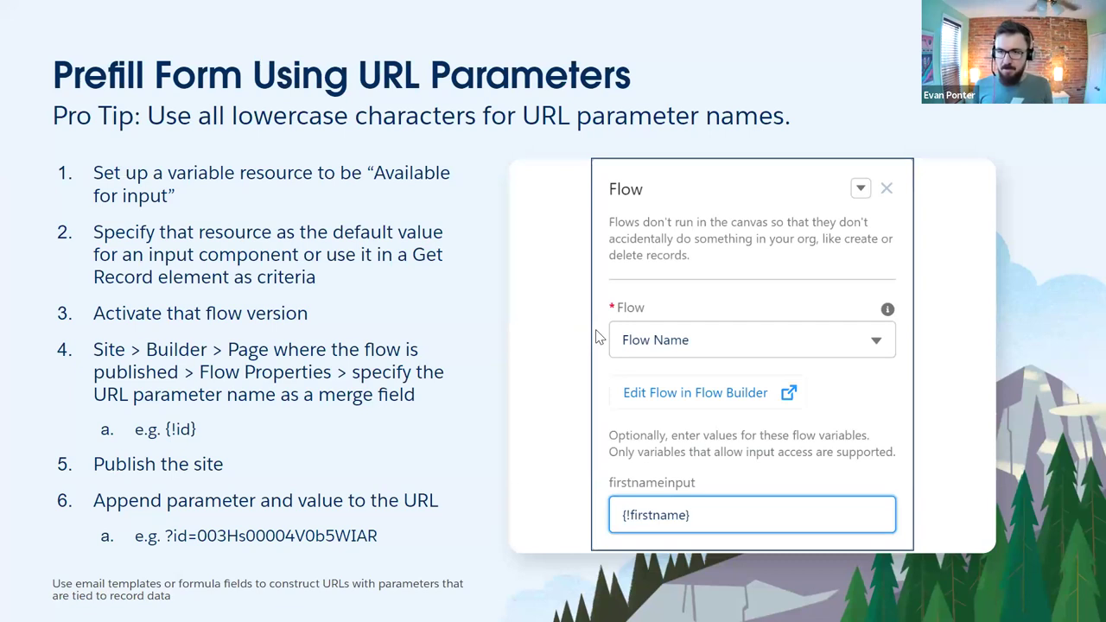
- Add a Get Records element labelled Get Contact between Get Topics and Screen, retrieving from the Contact object
{"action": "key", "text": "alt+Tab"}
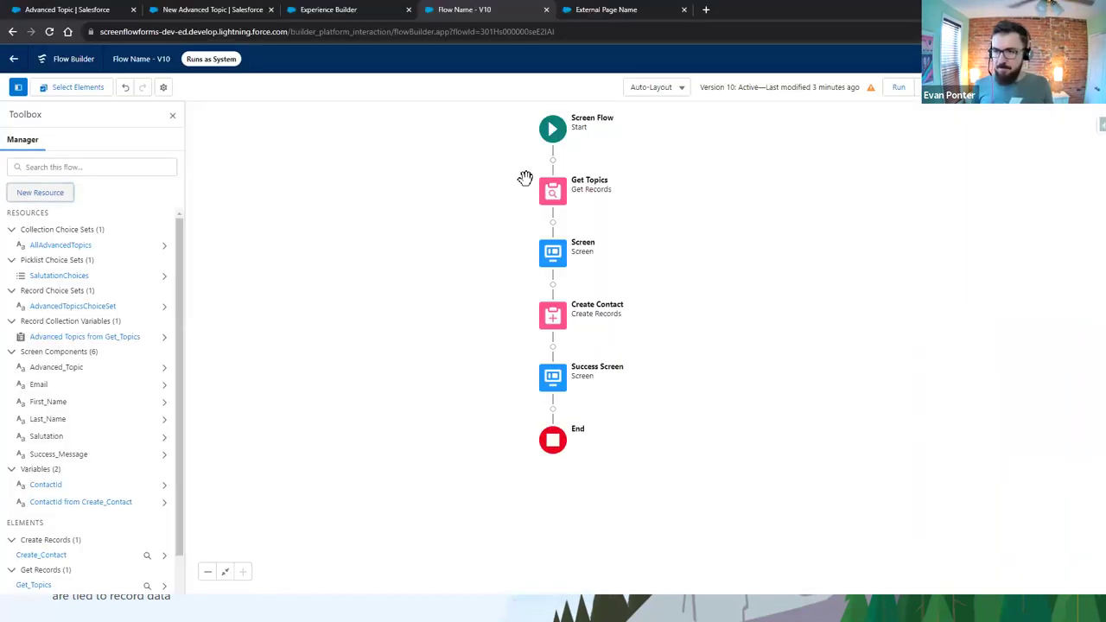
{"action": "left_click", "coordinate": [553, 223]}
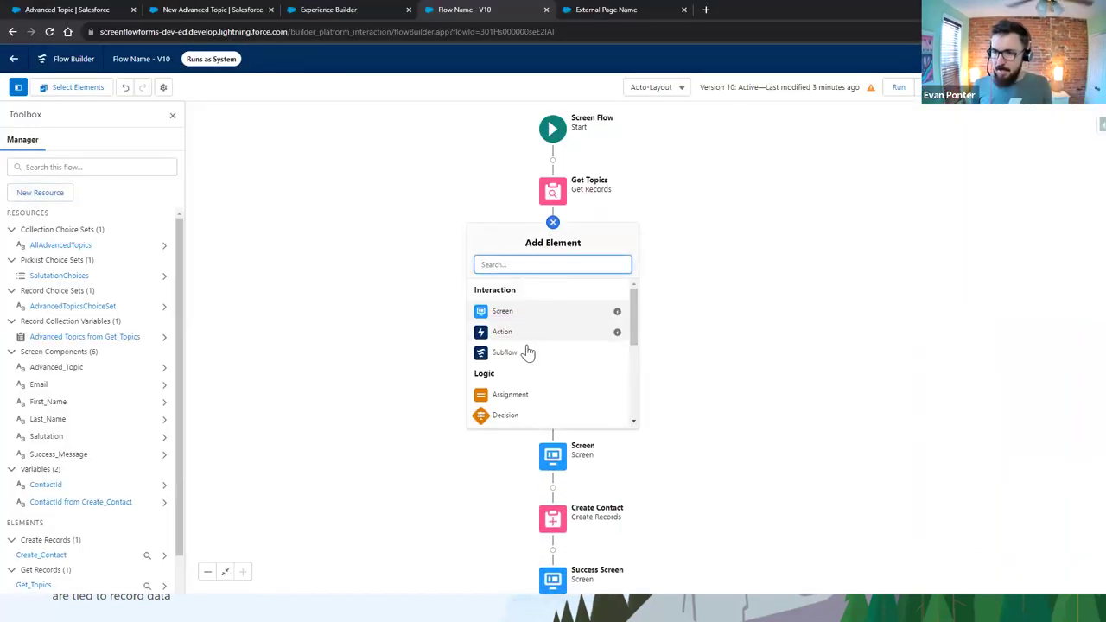
{"action": "scroll", "coordinate": [525, 350], "scroll_direction": "down", "scroll_amount": 5}
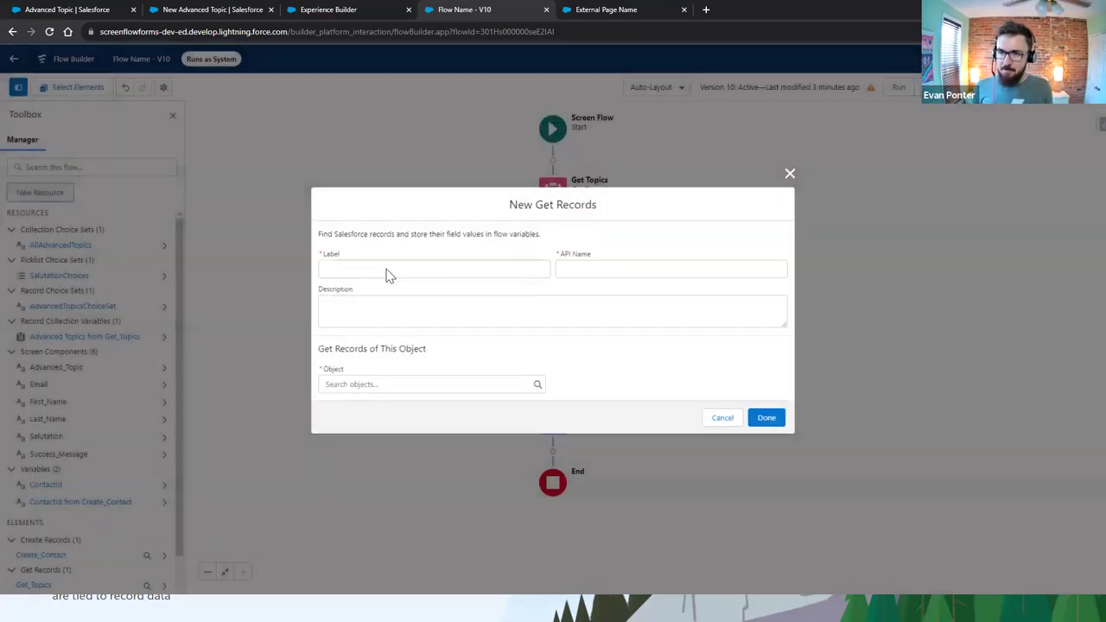
{"action": "left_click", "coordinate": [388, 269]}
{"action": "type", "text": "G"}
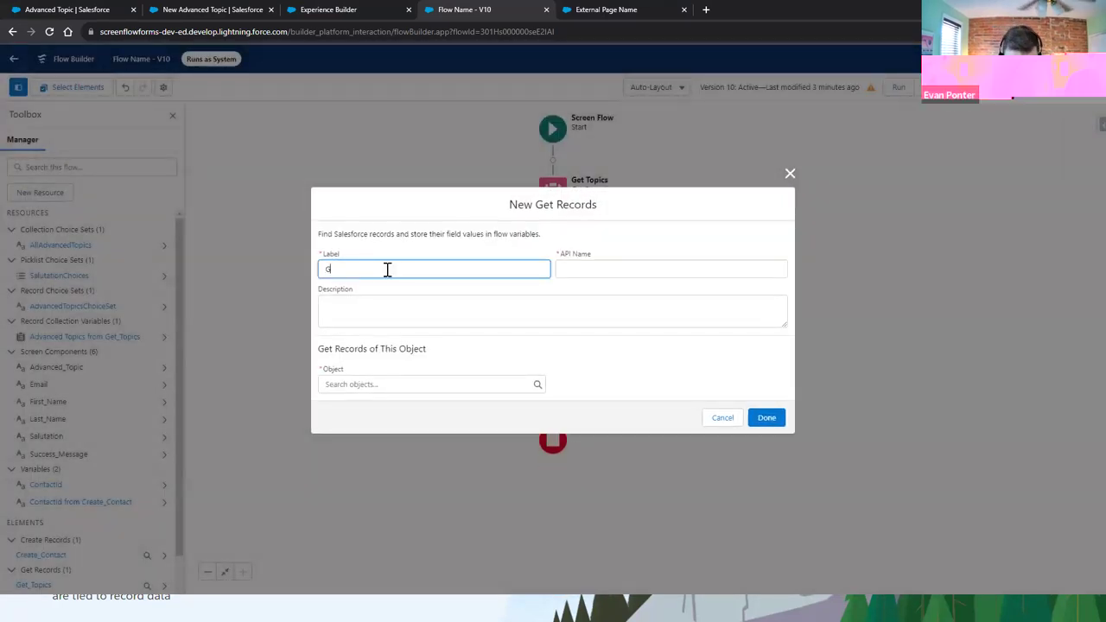
{"action": "type", "text": "et Cpmntct"}
{"action": "key", "text": "Tab"}
{"action": "left_click", "coordinate": [372, 384]}
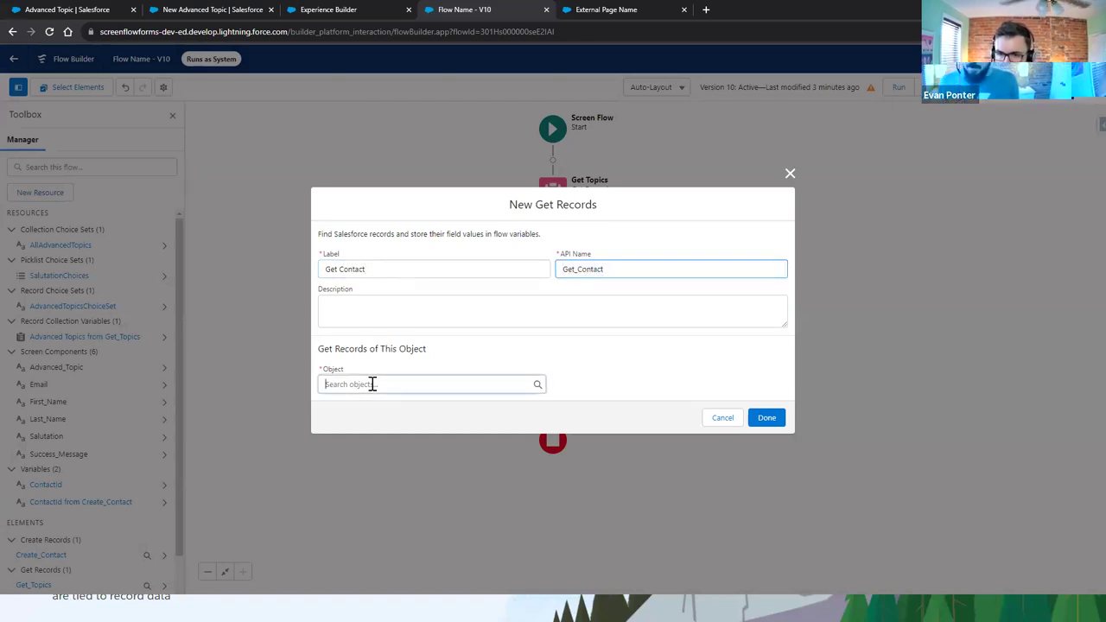
{"action": "type", "text": "cont"}
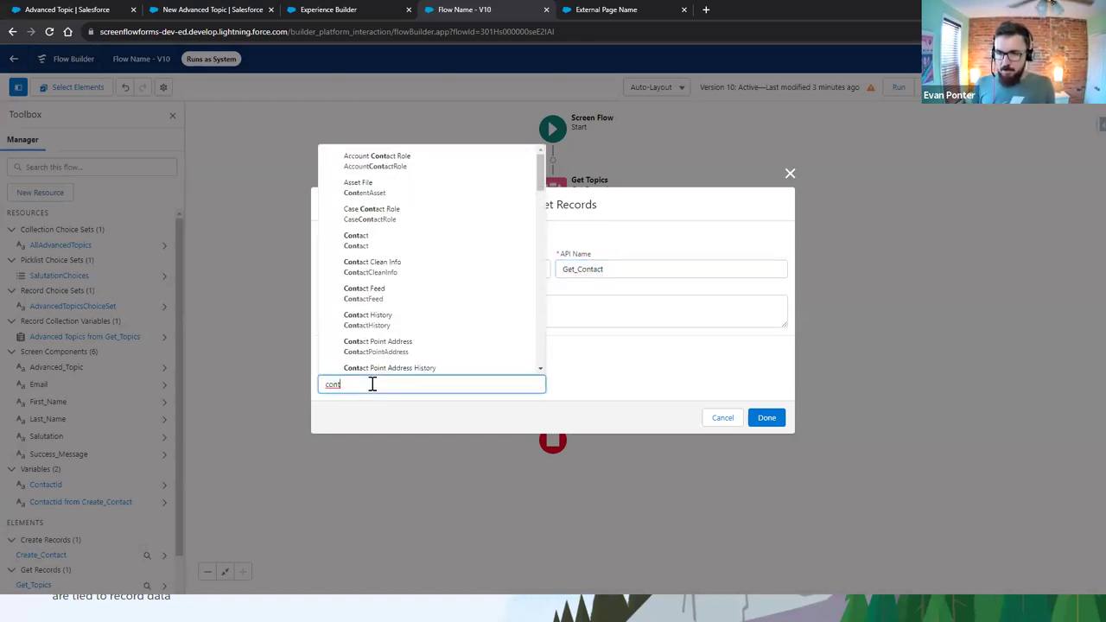
{"action": "left_click", "coordinate": [363, 240]}
- Filter the contact records where Id equals the ContactId variable, and save the Get Contact element
{"action": "left_click", "coordinate": [367, 380]}
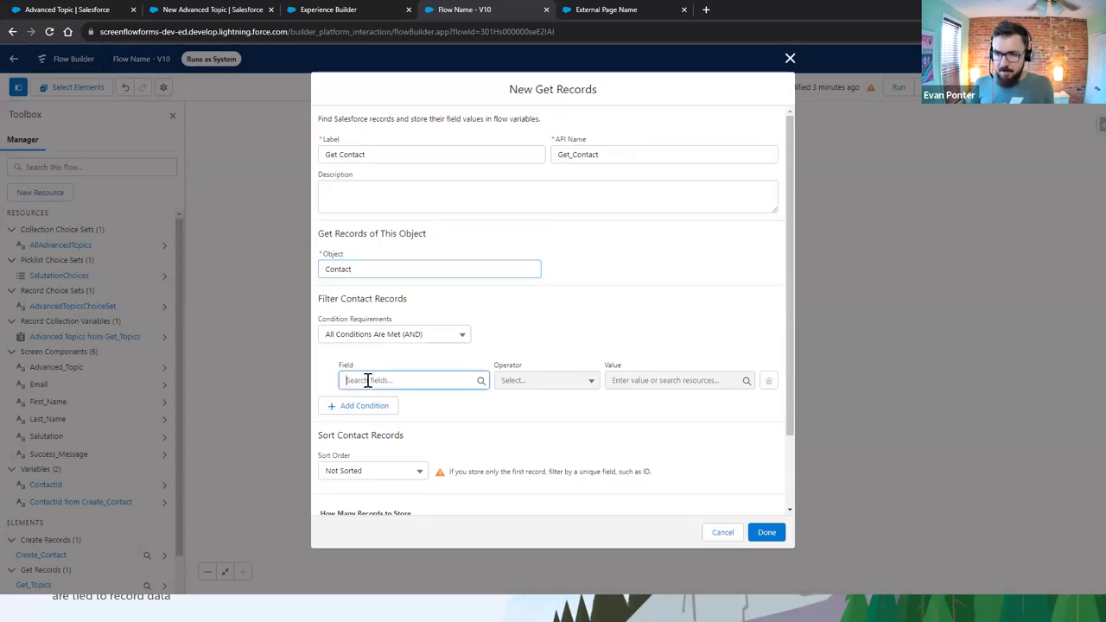
{"action": "type", "text": "id"}
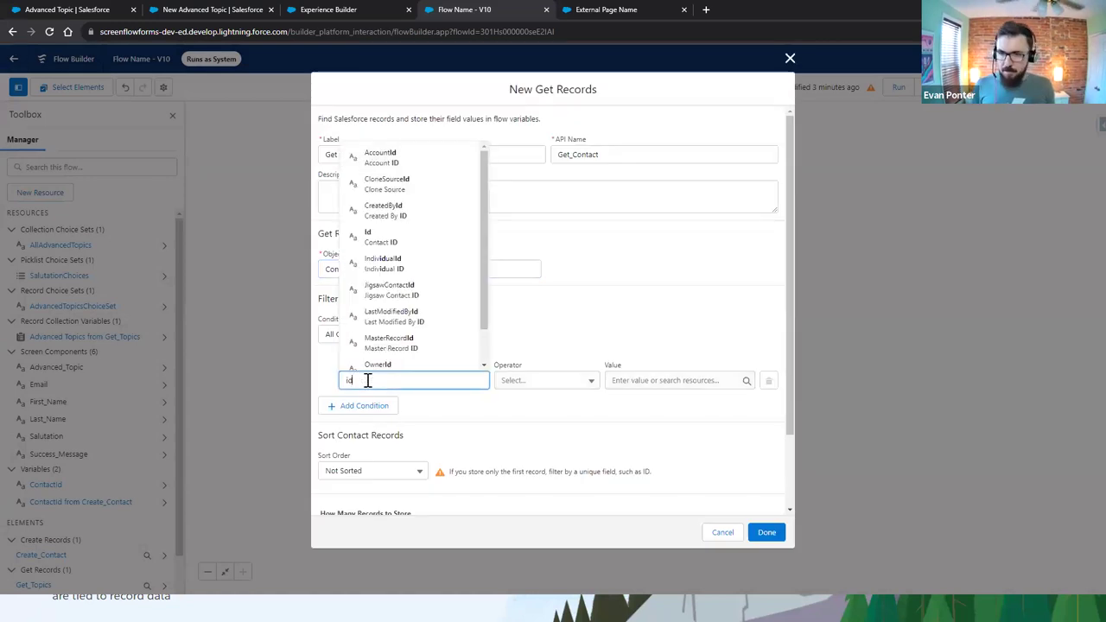
{"action": "left_click", "coordinate": [382, 239]}
{"action": "left_click", "coordinate": [625, 380]}
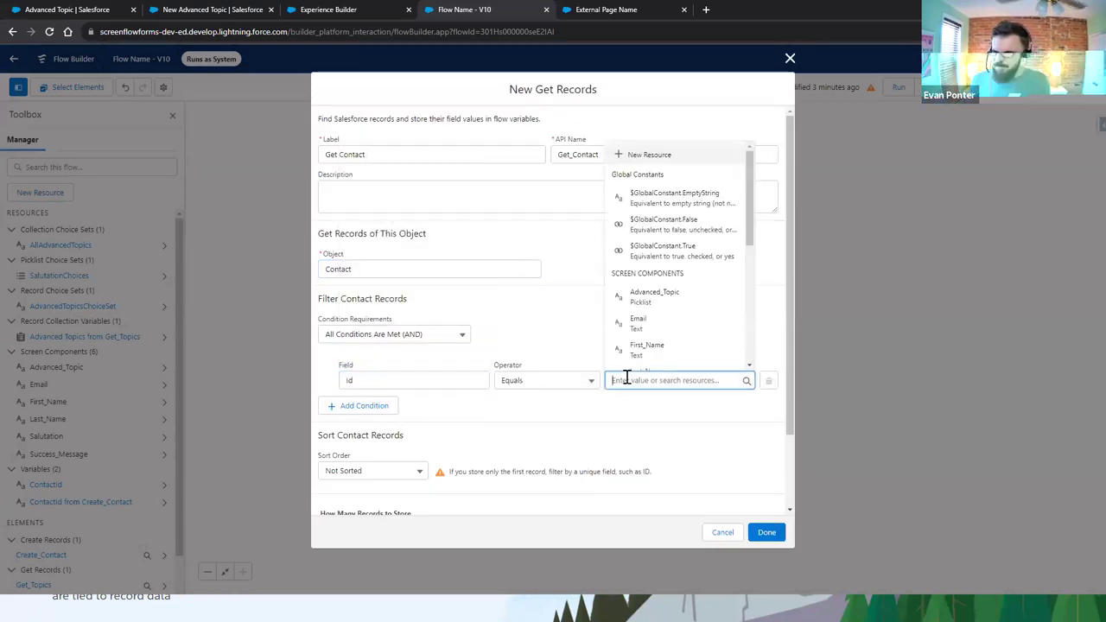
{"action": "type", "text": "con"}
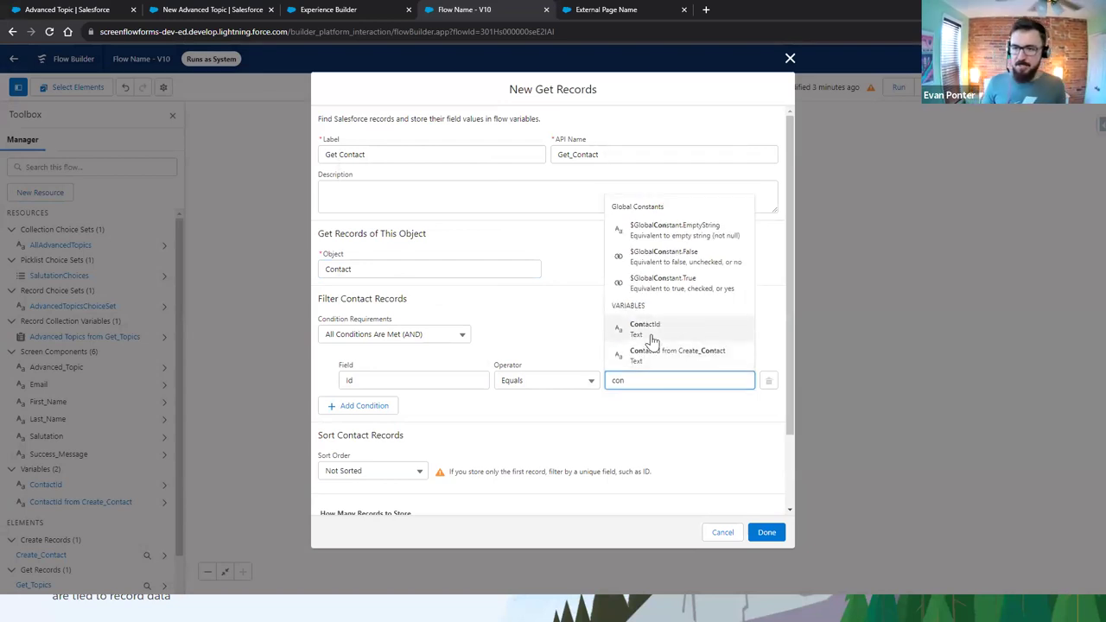
{"action": "left_click", "coordinate": [652, 340]}
{"action": "scroll", "coordinate": [509, 406], "scroll_direction": "down", "scroll_amount": 1}
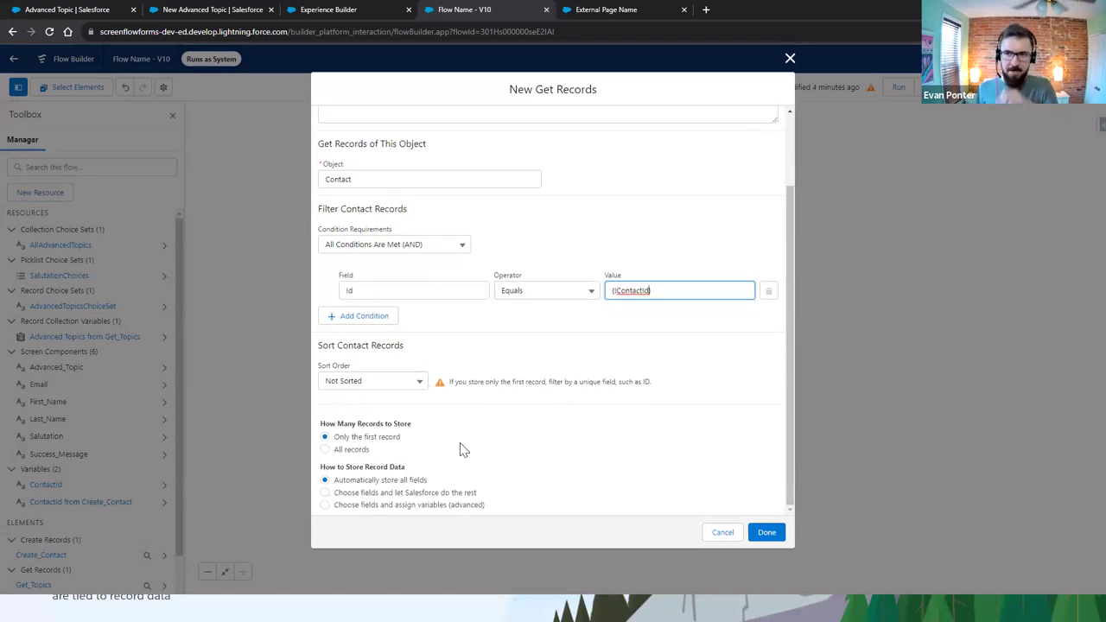
{"action": "scroll", "coordinate": [411, 196], "scroll_direction": "up", "scroll_amount": 1}
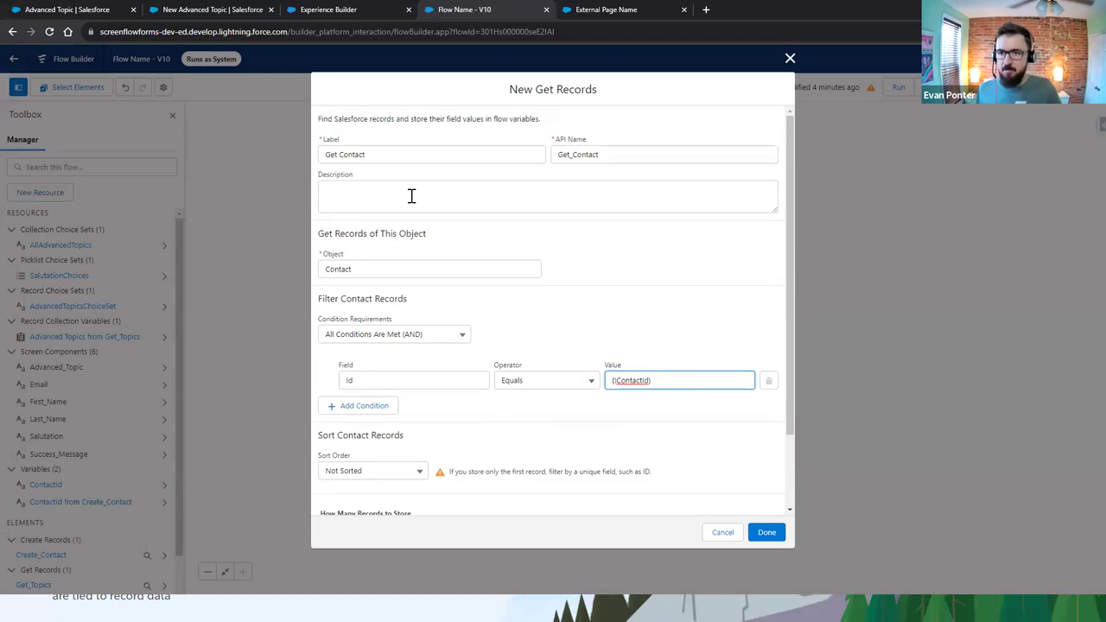
{"action": "left_click", "coordinate": [766, 537]}
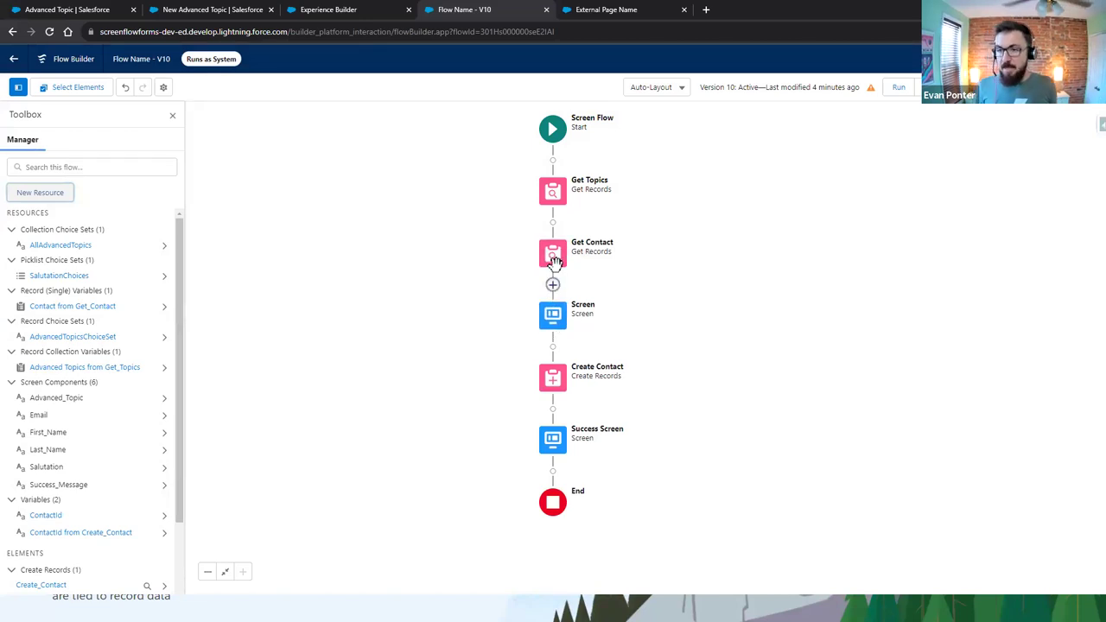
- In the Screen element, set the Salutation picklist's default value to {!Get_Contact.Salutation}
{"action": "double_click", "coordinate": [553, 317]}
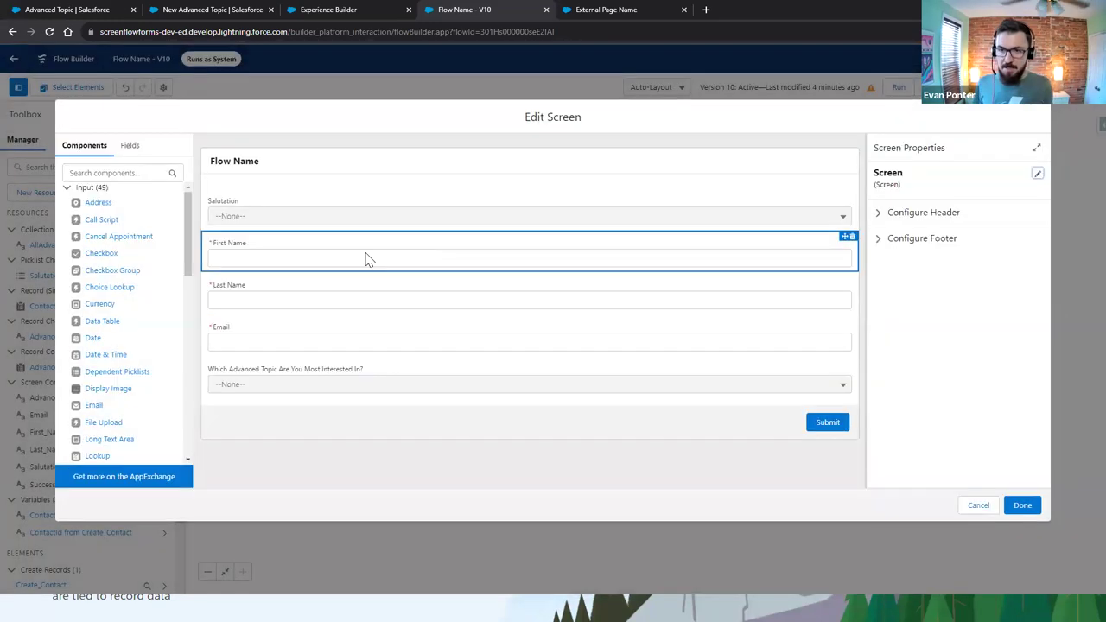
{"action": "left_click", "coordinate": [374, 221]}
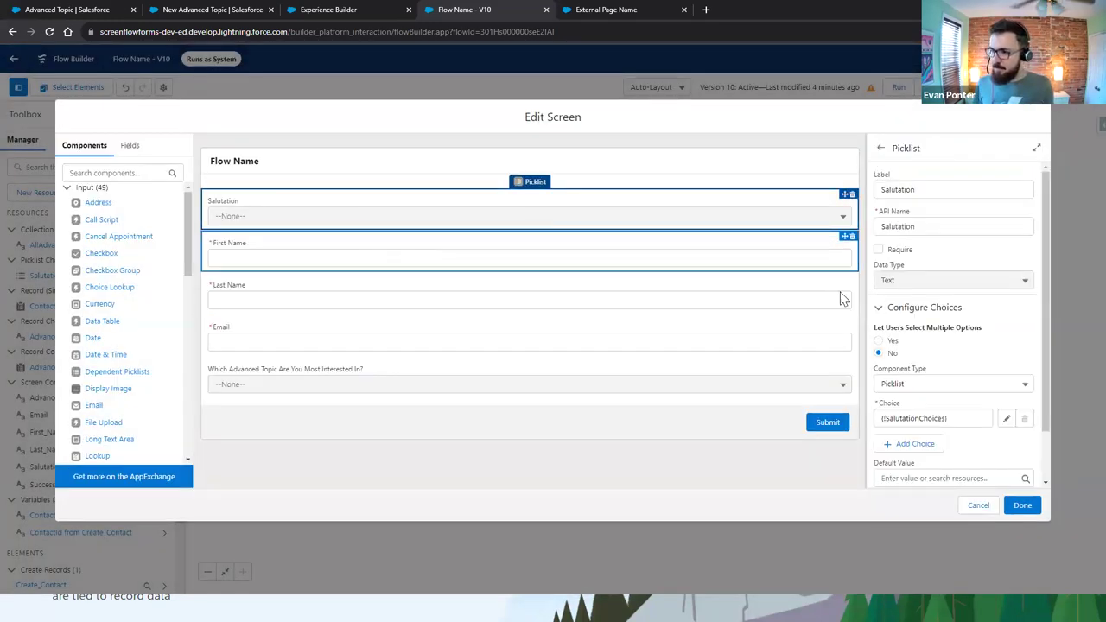
{"action": "scroll", "coordinate": [922, 420], "scroll_direction": "down", "scroll_amount": 1}
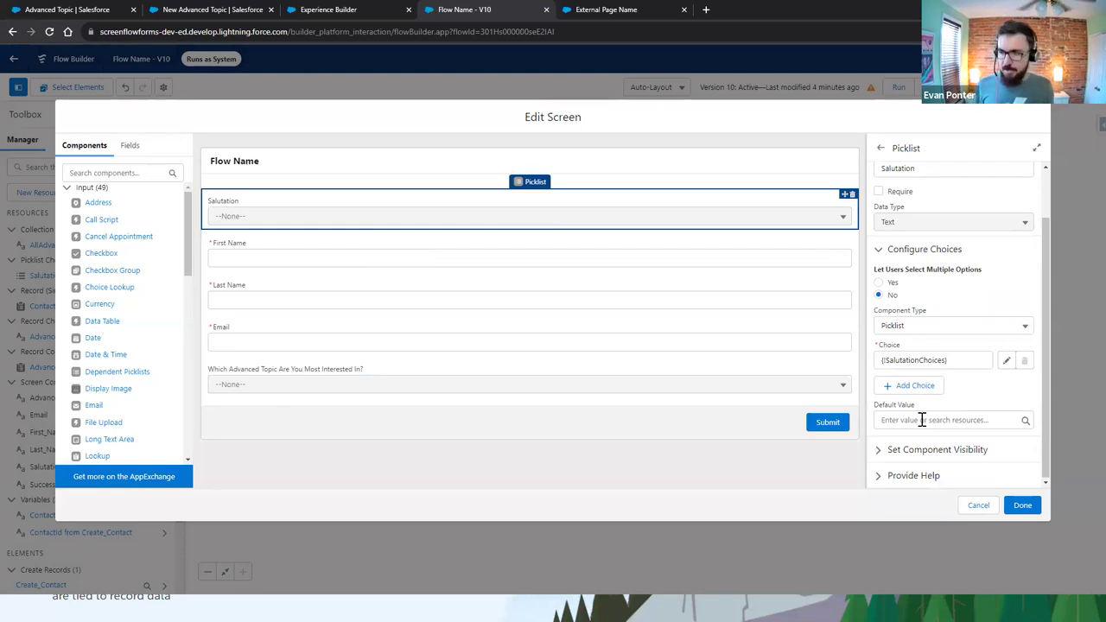
{"action": "left_click", "coordinate": [921, 420]}
{"action": "key", "text": "Escape"}
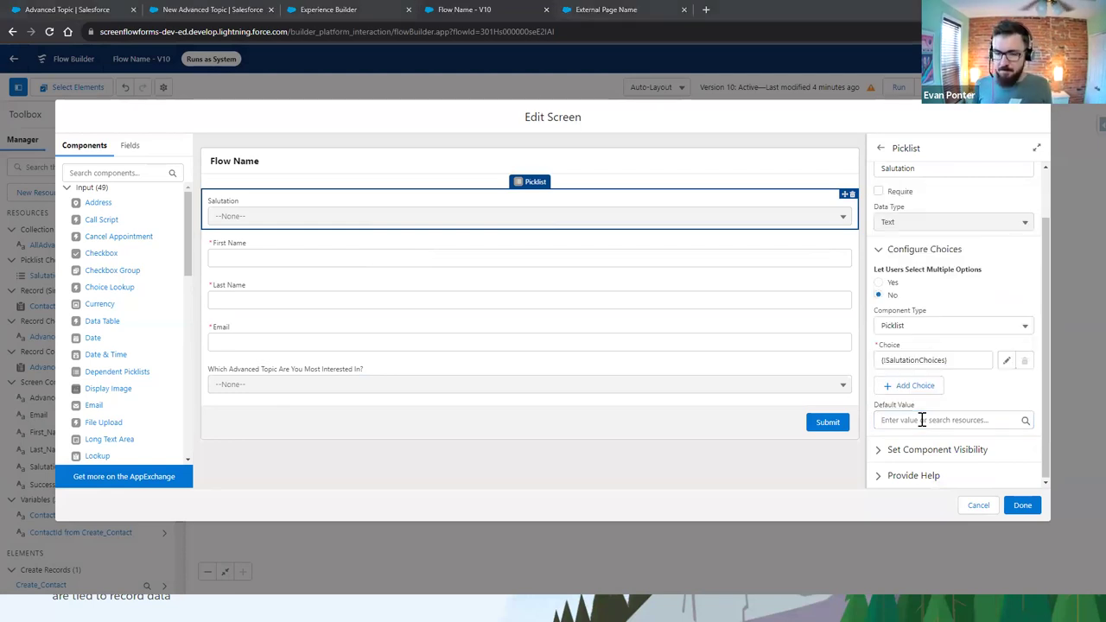
{"action": "key", "text": "alt+Tab"}
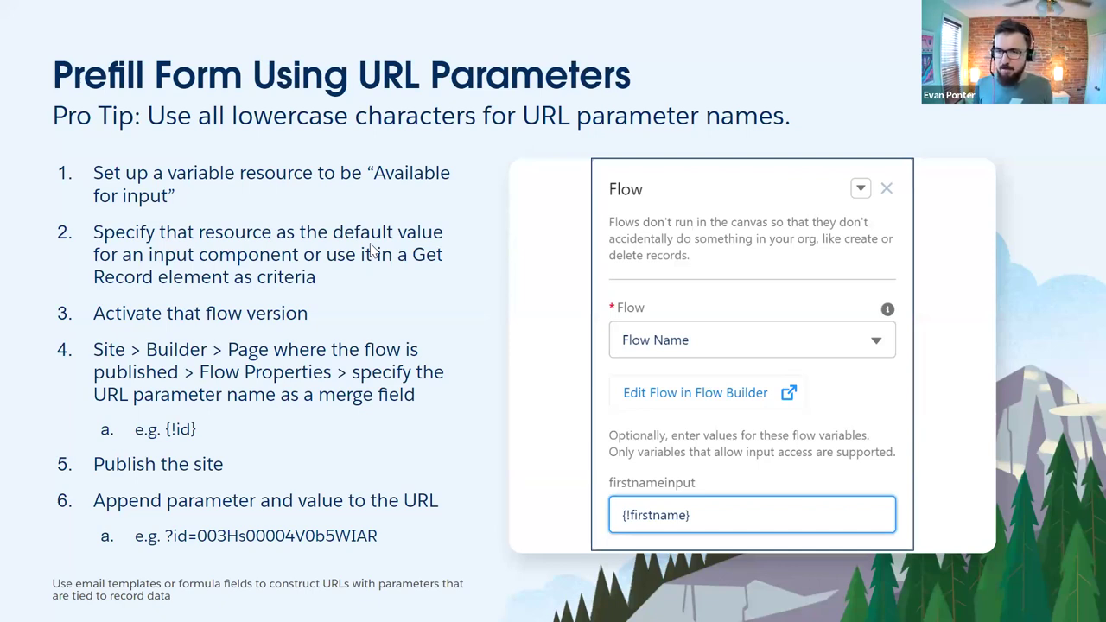
{"action": "key", "text": "alt+Tab"}
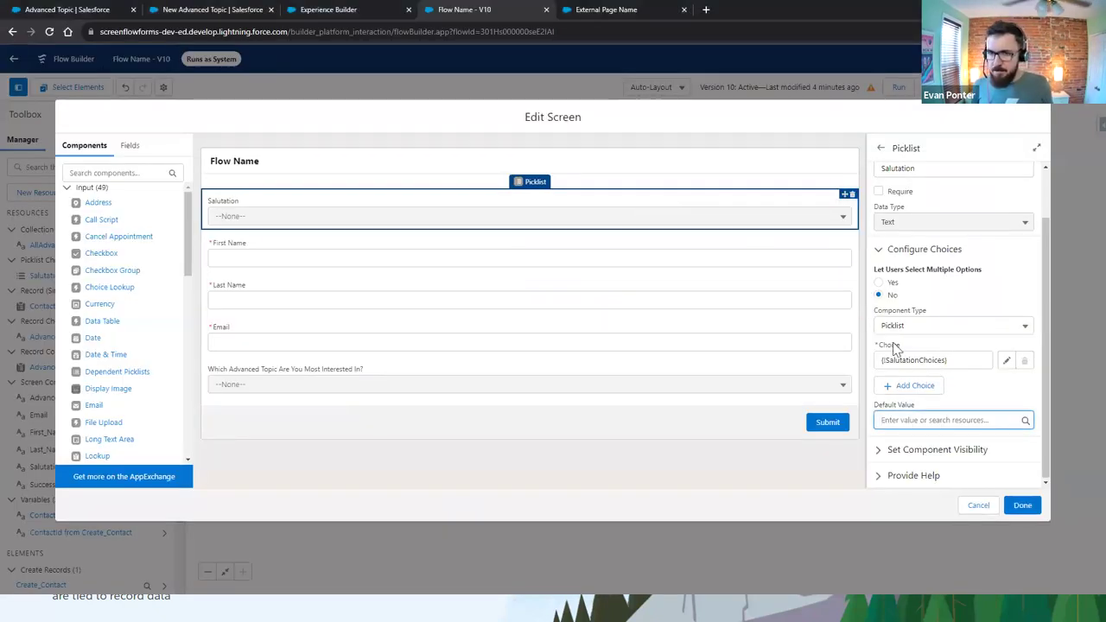
{"action": "left_click", "coordinate": [910, 419]}
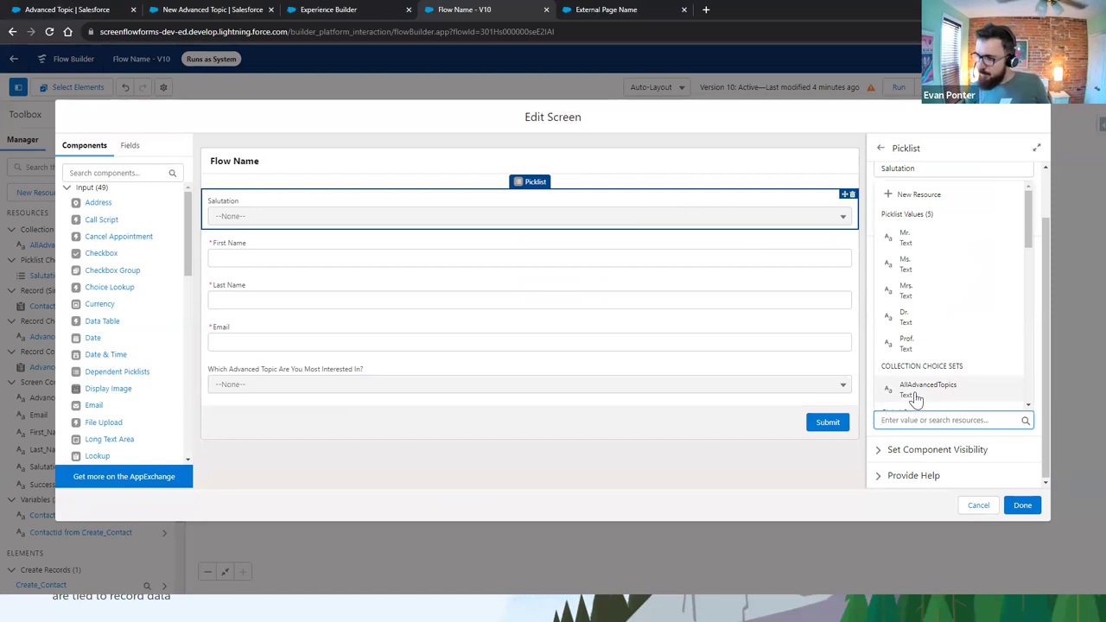
{"action": "scroll", "coordinate": [937, 304], "scroll_direction": "down", "scroll_amount": 1}
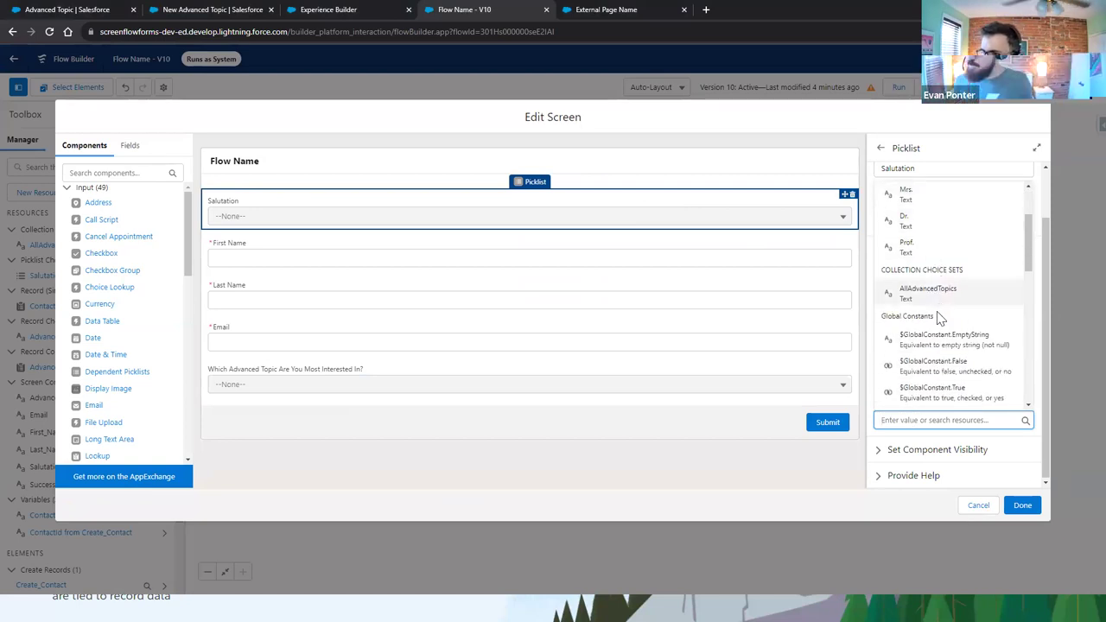
{"action": "scroll", "coordinate": [943, 328], "scroll_direction": "down", "scroll_amount": 1}
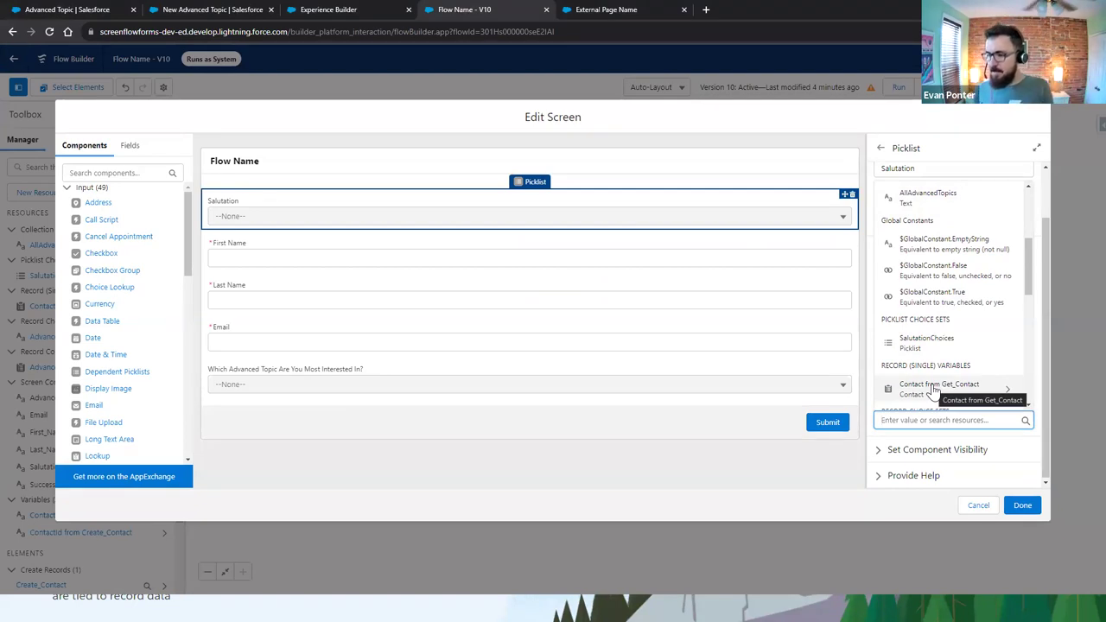
{"action": "left_click", "coordinate": [932, 389]}
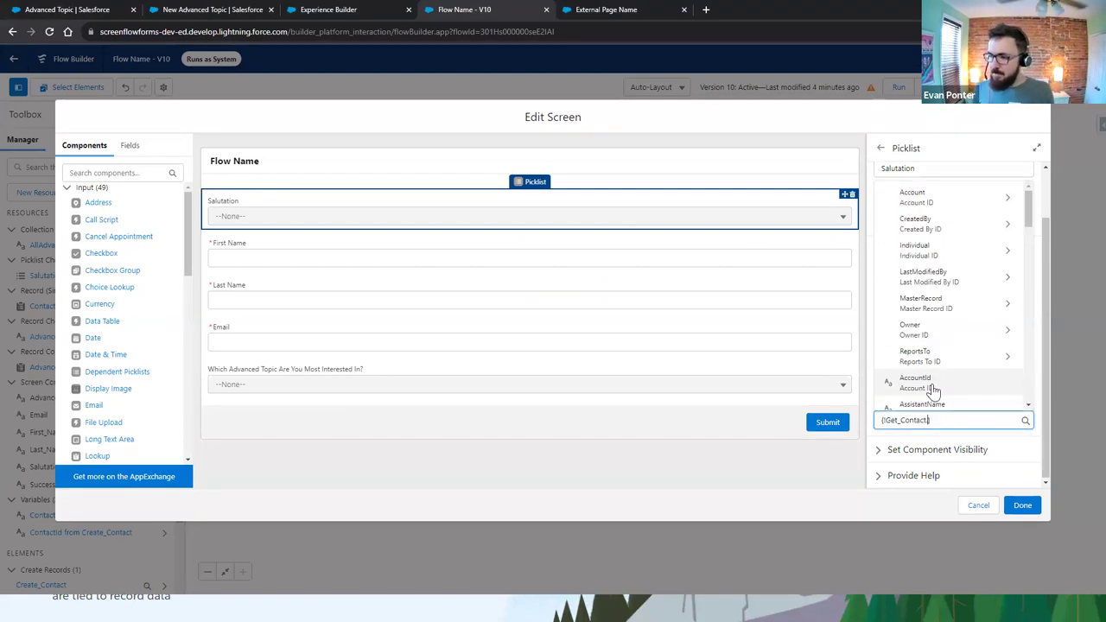
{"action": "type", "text": "sal"}
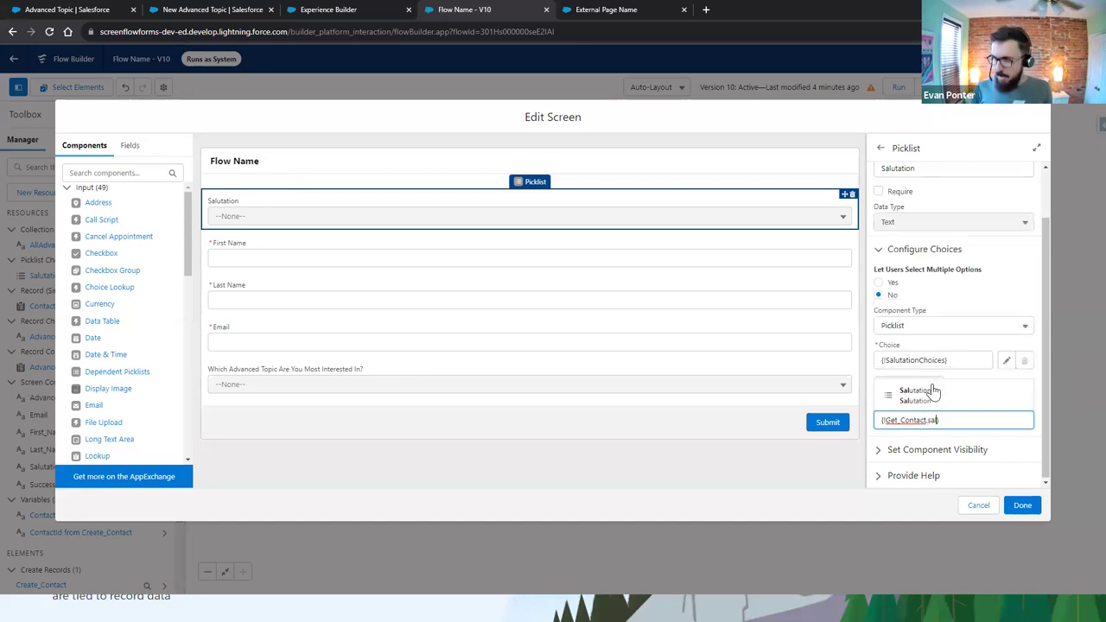
{"action": "left_click", "coordinate": [914, 395]}
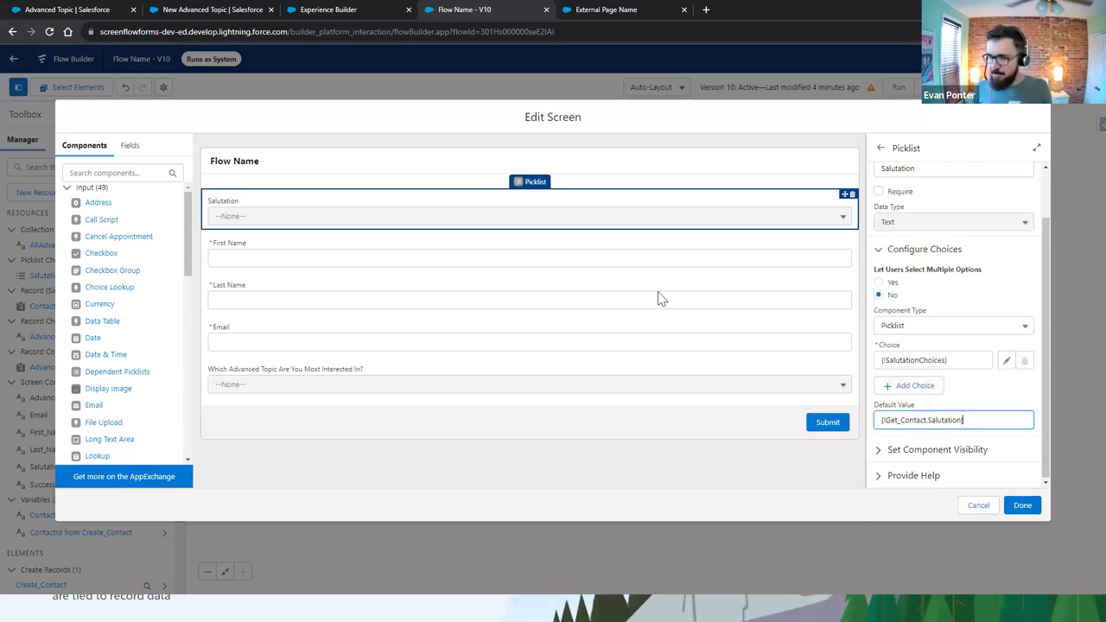
- Set the First Name component's default value to {!Get_Contact.FirstName}
{"action": "left_click", "coordinate": [732, 274]}
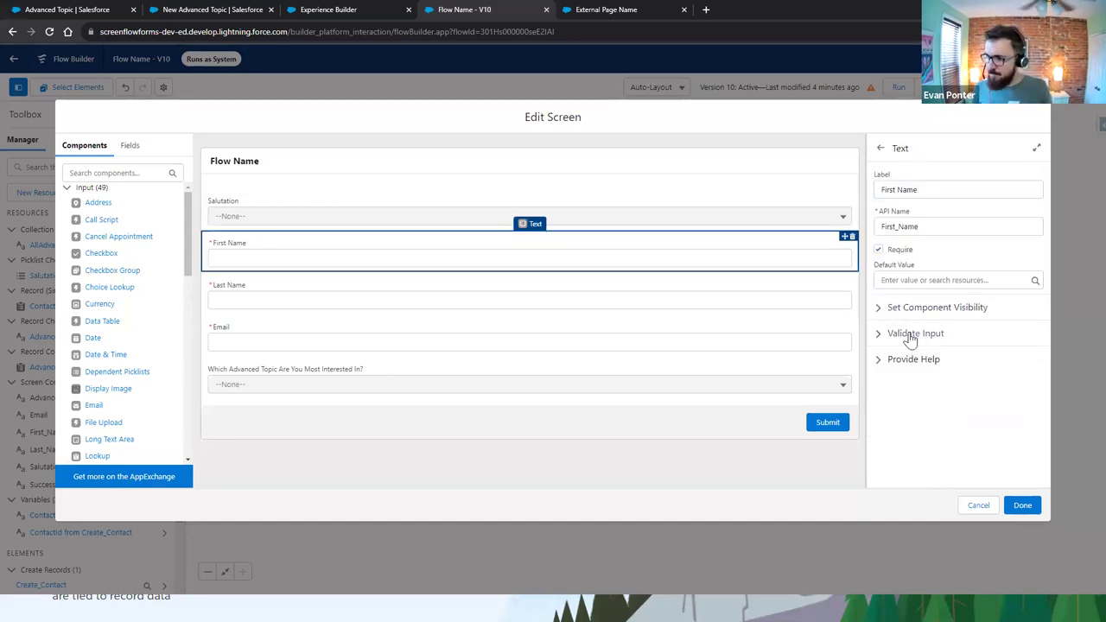
{"action": "left_click", "coordinate": [912, 280]}
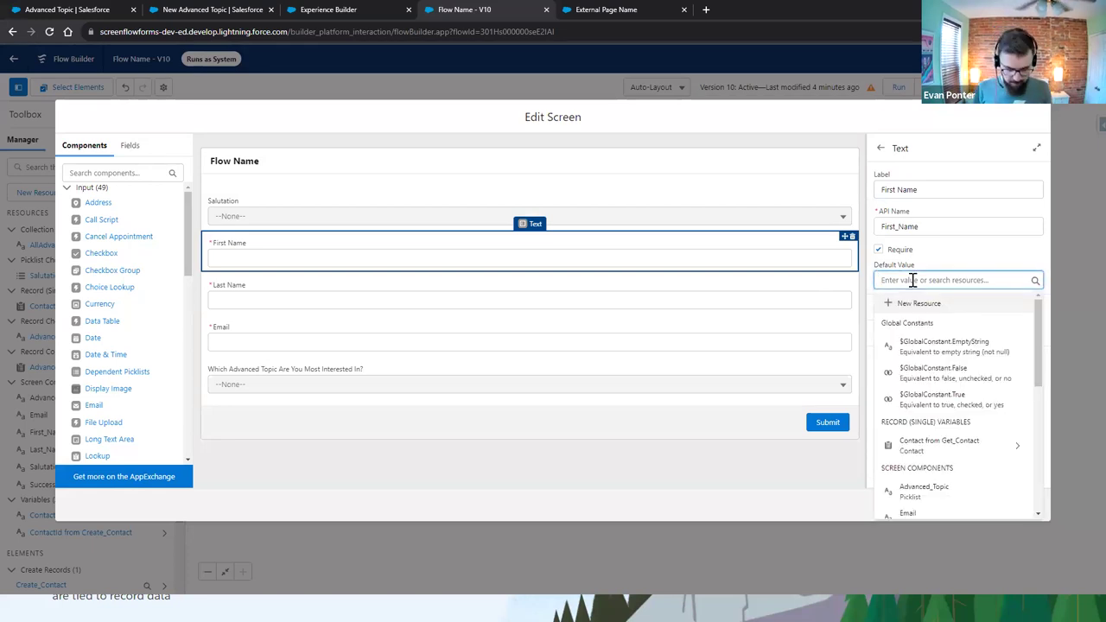
{"action": "type", "text": "con"}
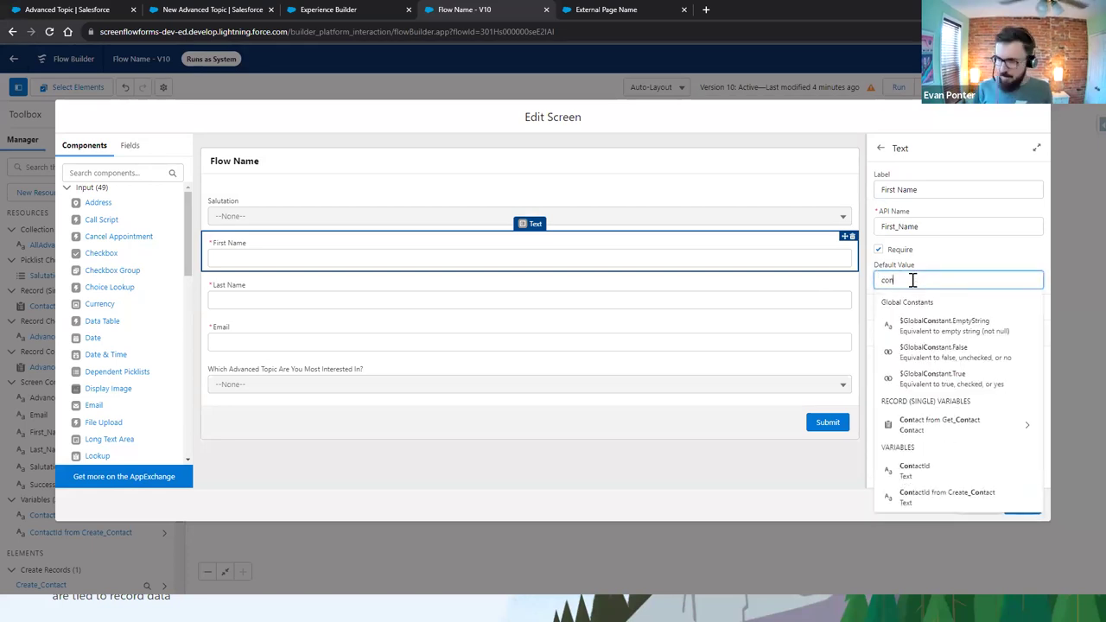
{"action": "left_click", "coordinate": [940, 427]}
{"action": "type", "text": "first"}
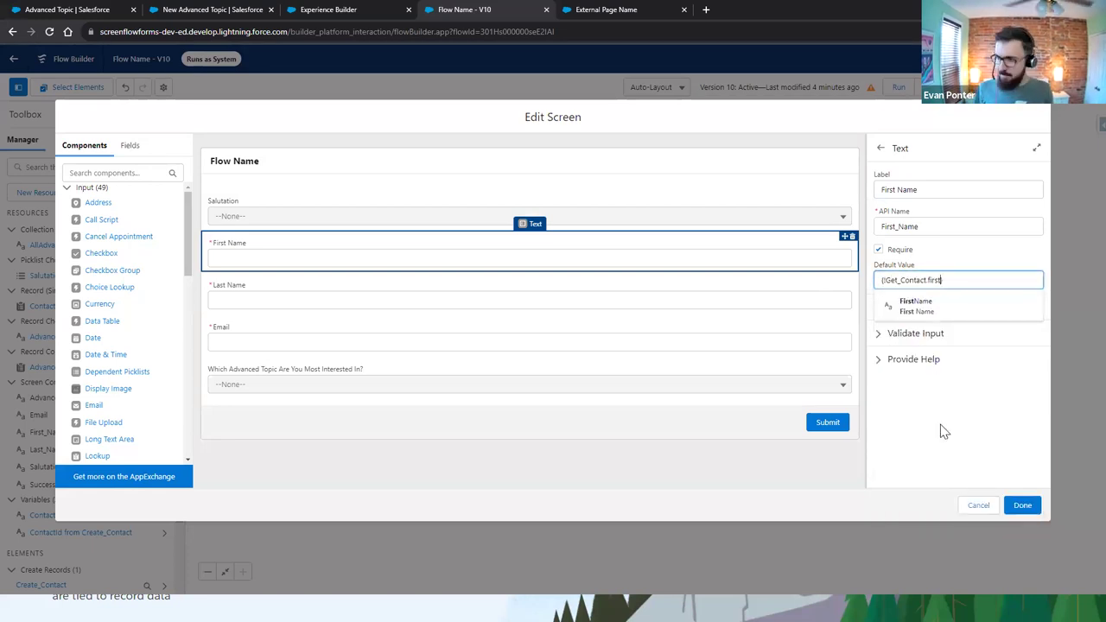
{"action": "left_click", "coordinate": [921, 307]}
- Set the Last Name component's default value to {!Get_Contact.LastName}
{"action": "left_click", "coordinate": [756, 302]}
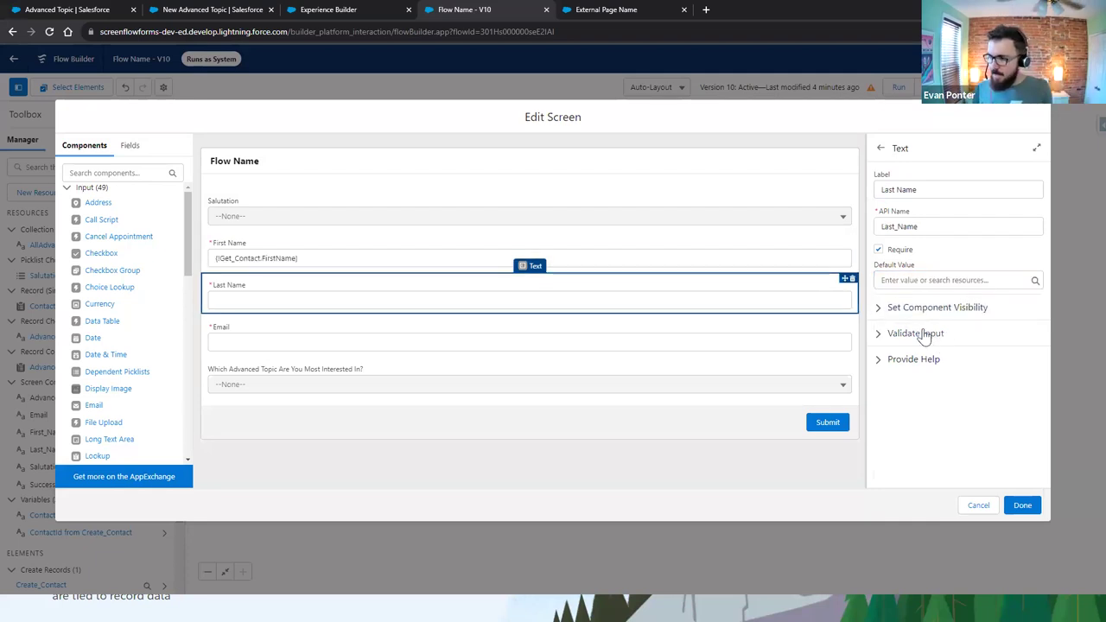
{"action": "left_click", "coordinate": [910, 280]}
{"action": "type", "text": "contact"}
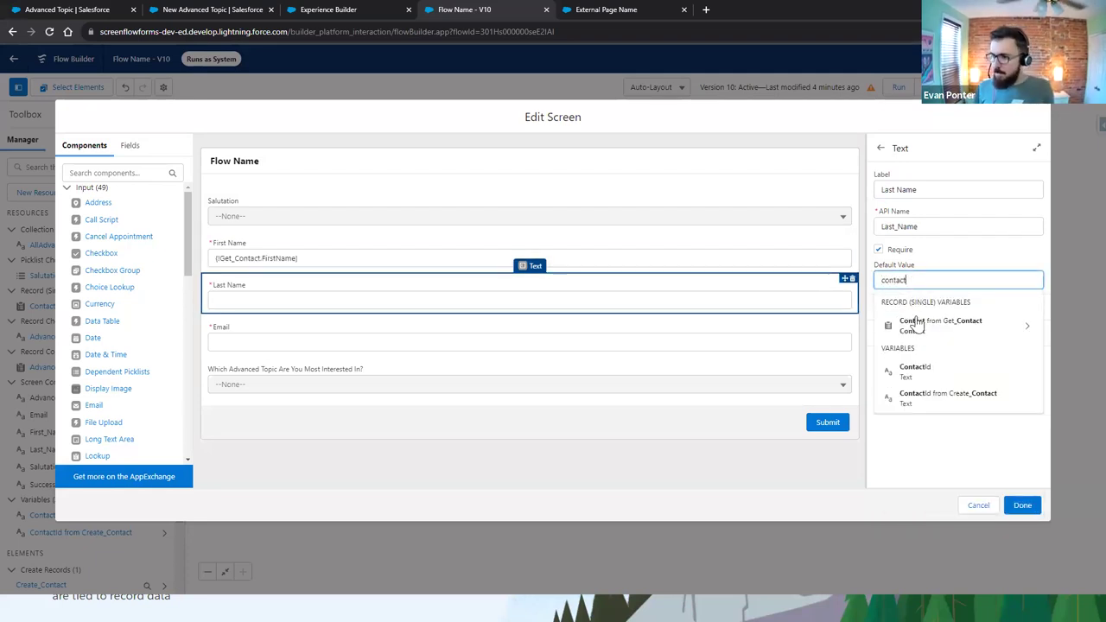
{"action": "left_click", "coordinate": [913, 324]}
{"action": "type", "text": "last"}
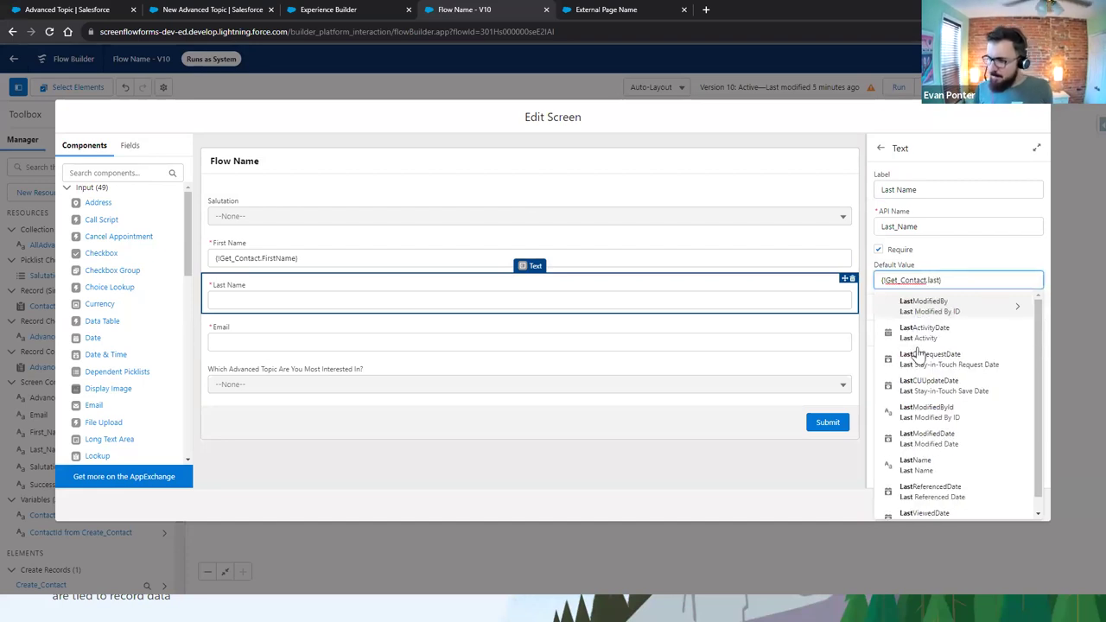
{"action": "left_click", "coordinate": [917, 466]}
- Set the Email component's default value to {!Get_Contact.Email} and finish editing the screen
{"action": "left_click", "coordinate": [383, 330]}
{"action": "left_click", "coordinate": [926, 280]}
{"action": "type", "text": "contact"}
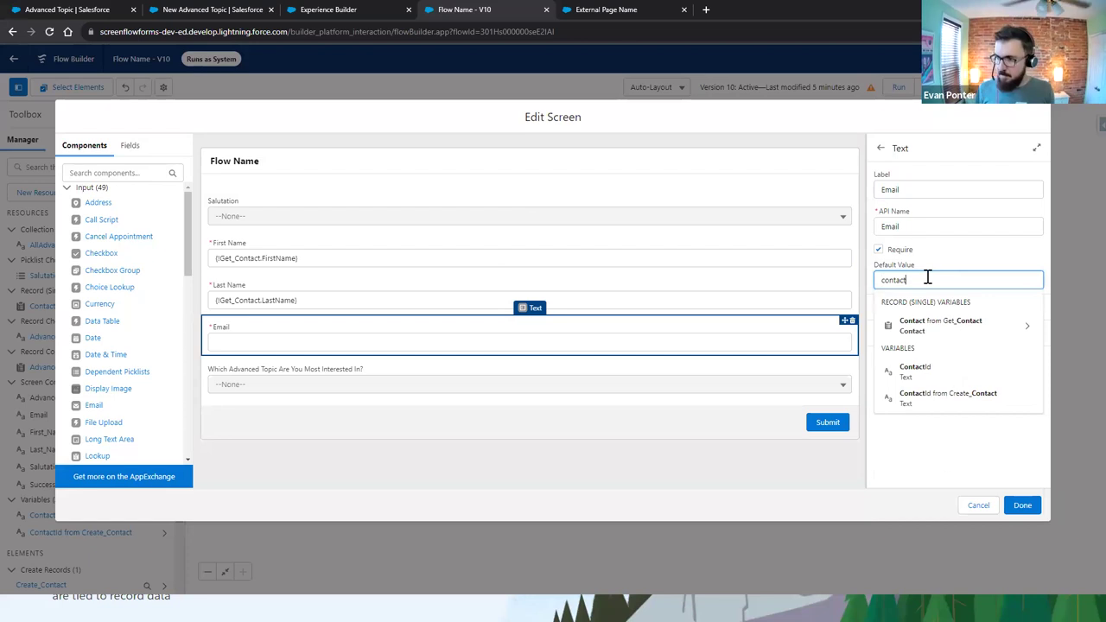
{"action": "left_click", "coordinate": [929, 326]}
{"action": "type", "text": "email"}
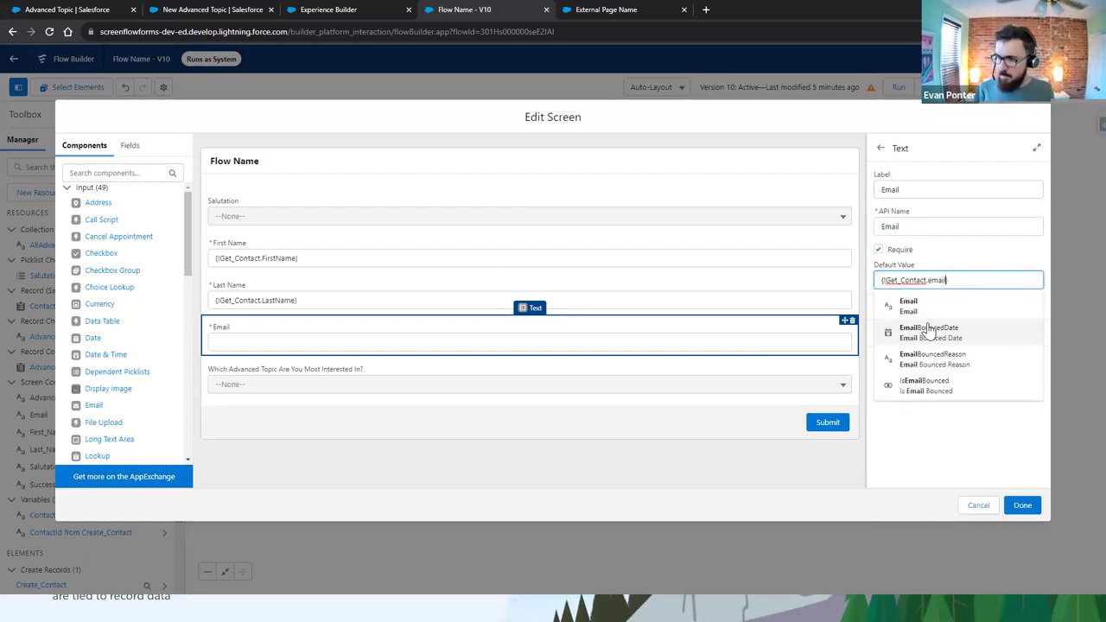
{"action": "left_click", "coordinate": [913, 307]}
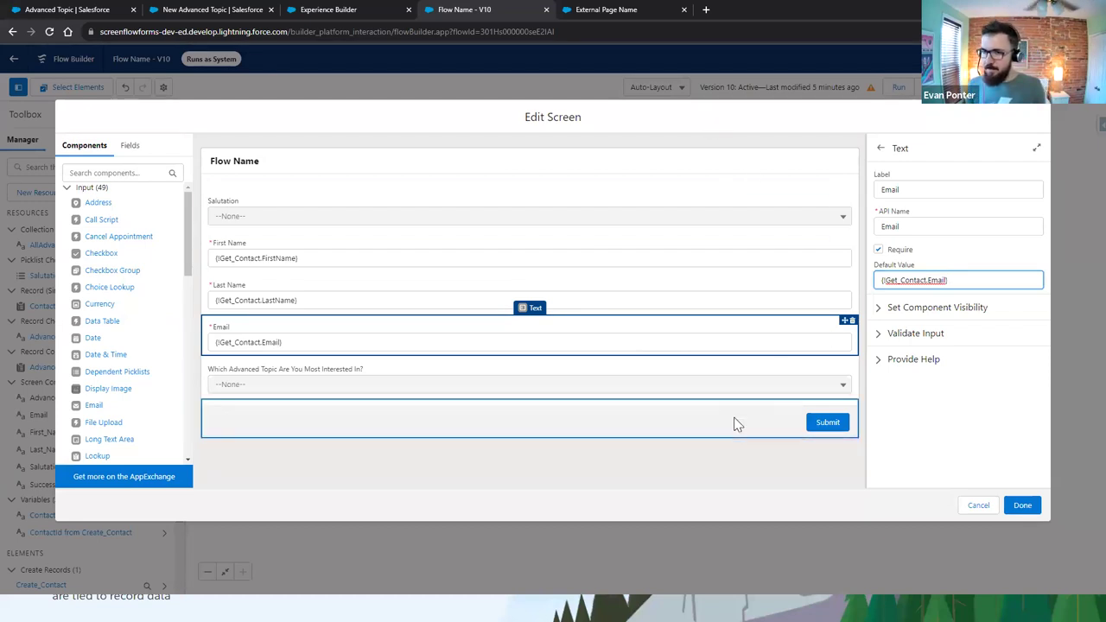
{"action": "left_click", "coordinate": [1021, 507]}
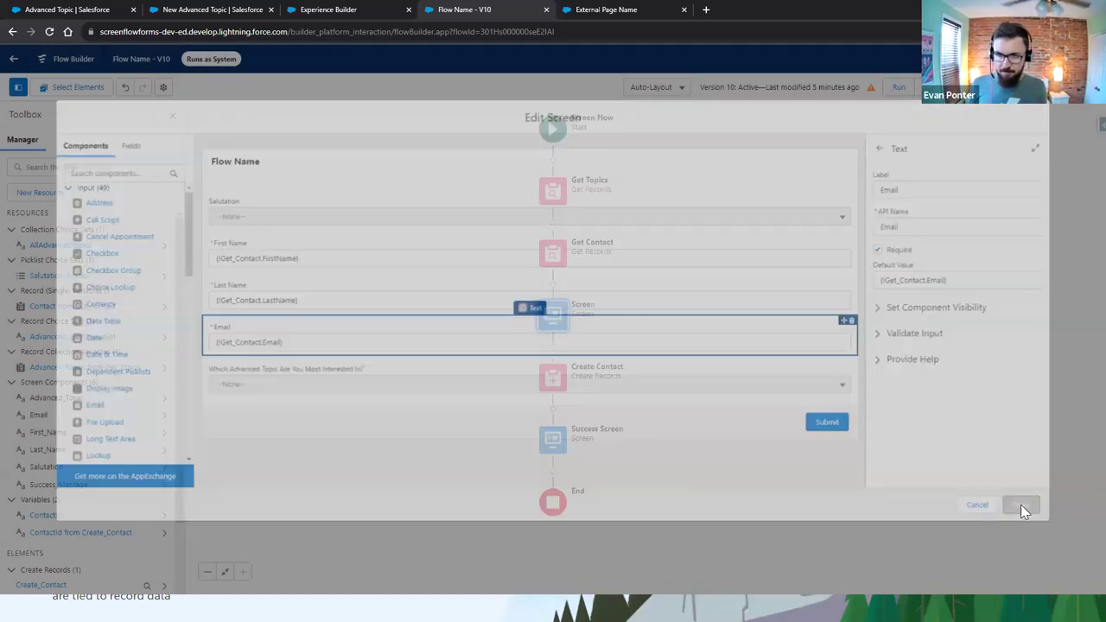
- Save the flow as a new version with "With Contact Prefill" added to its description, and activate that version
{"action": "key", "text": "alt+Tab"}
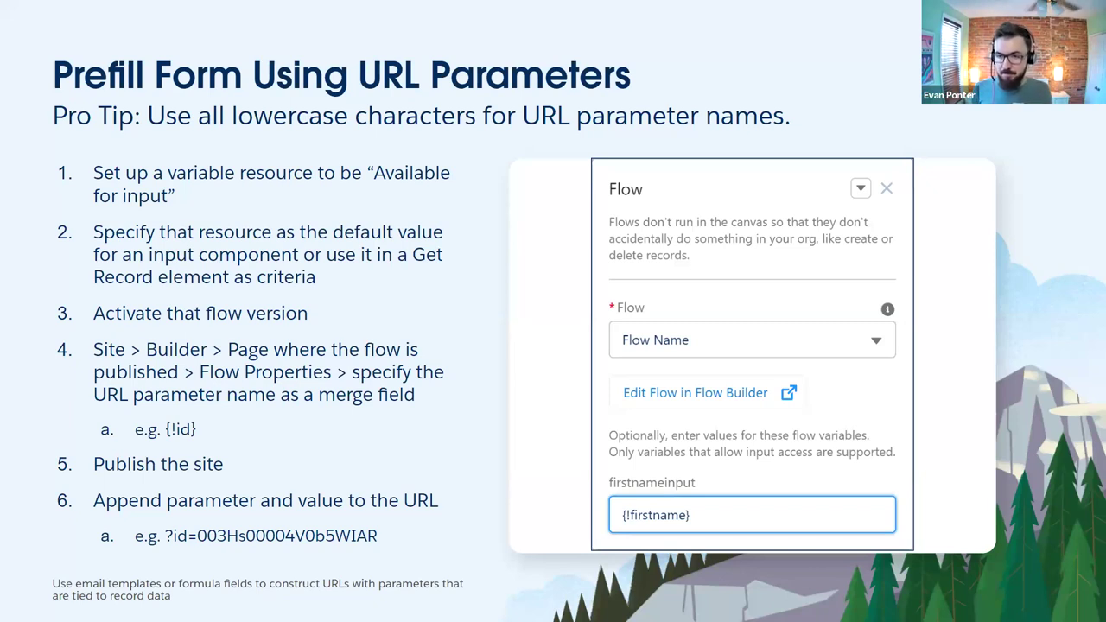
{"action": "key", "text": "alt+Tab"}
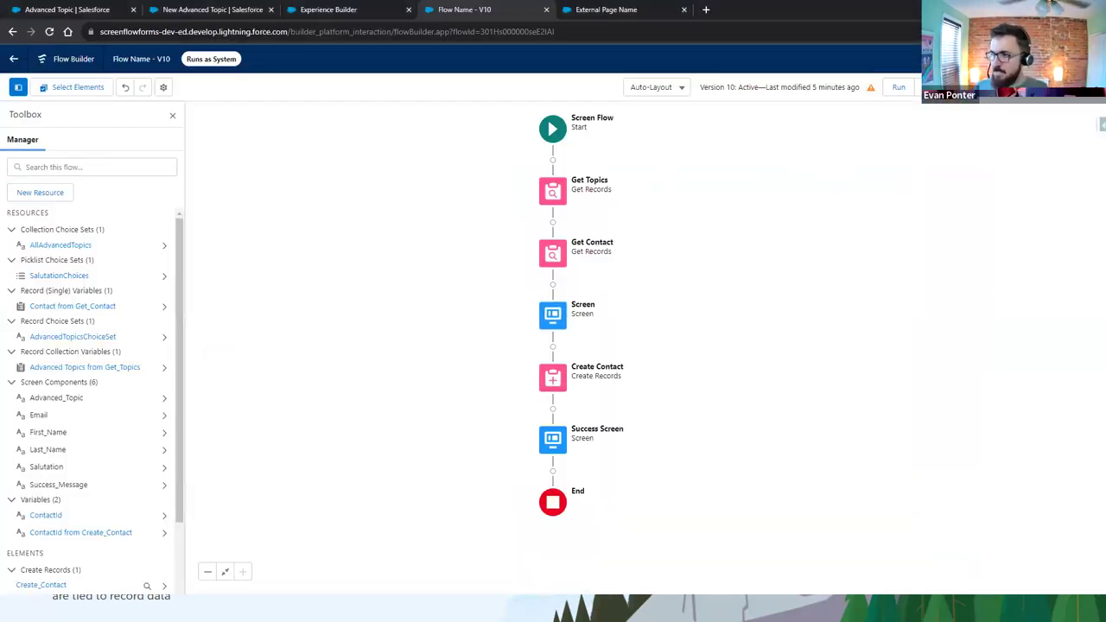
{"action": "left_click", "coordinate": [1062, 86]}
{"action": "left_click", "coordinate": [698, 346]}
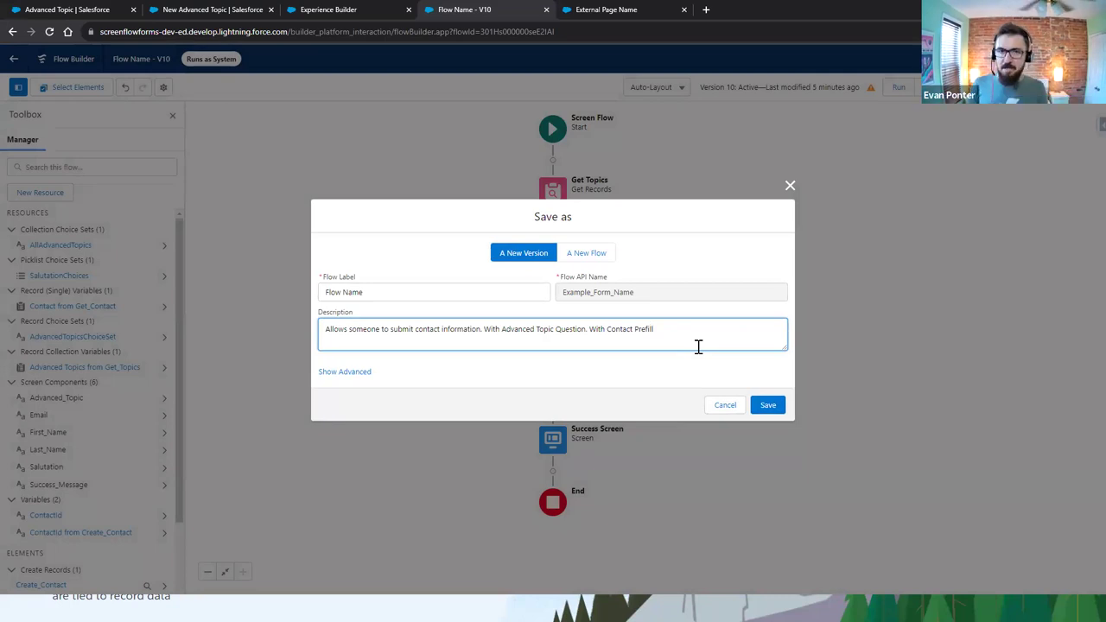
{"action": "left_click", "coordinate": [771, 404]}
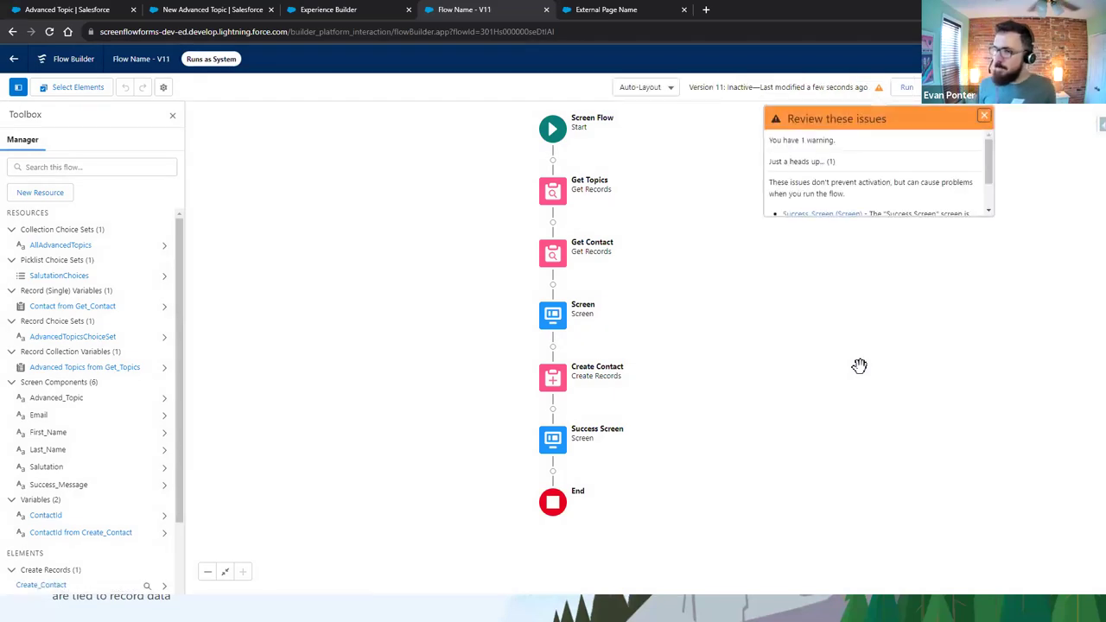
{"action": "left_click_drag", "start_coordinate": [990, 163], "coordinate": [989, 204]}
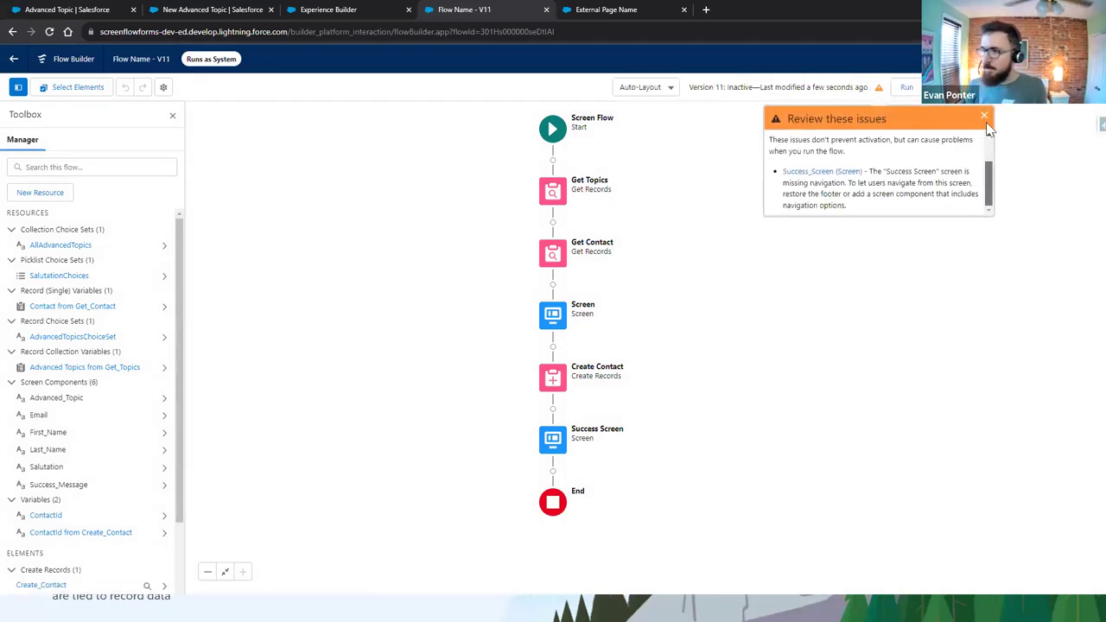
{"action": "left_click", "coordinate": [1066, 87]}
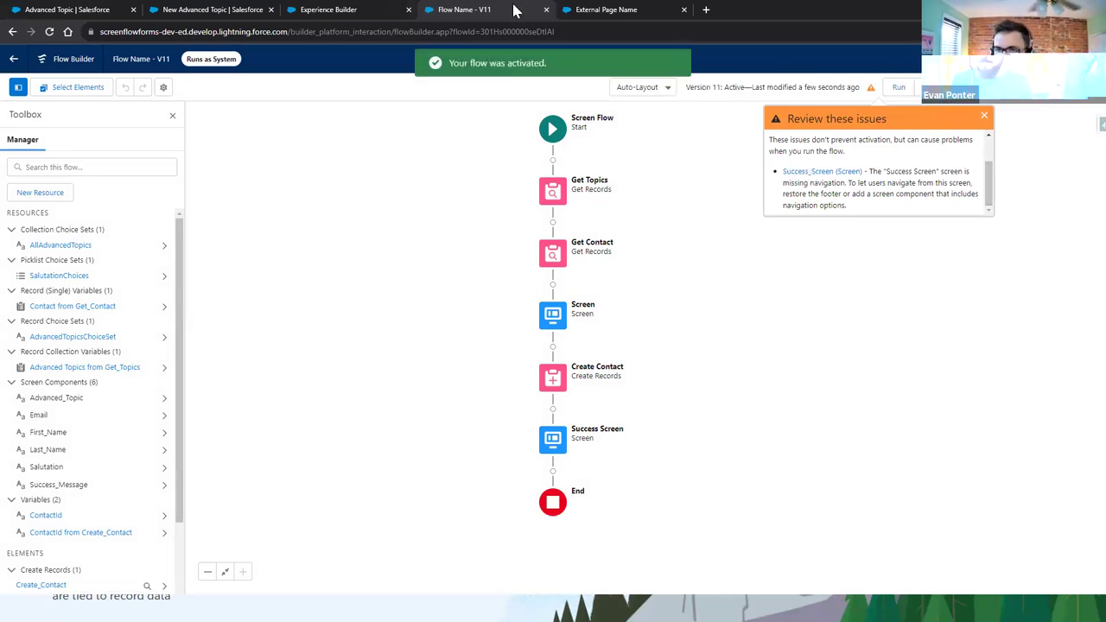
- Switch to Experience Builder, reload it, and open the Flow component's properties on the Internal Page Name page
{"action": "left_click", "coordinate": [354, 9]}
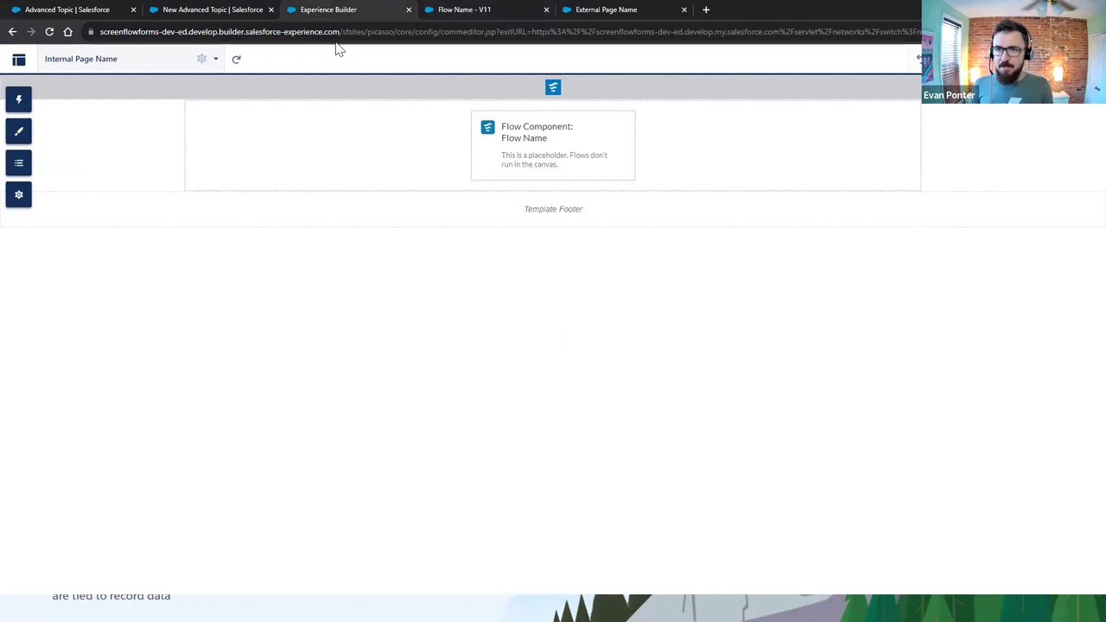
{"action": "left_click", "coordinate": [267, 31]}
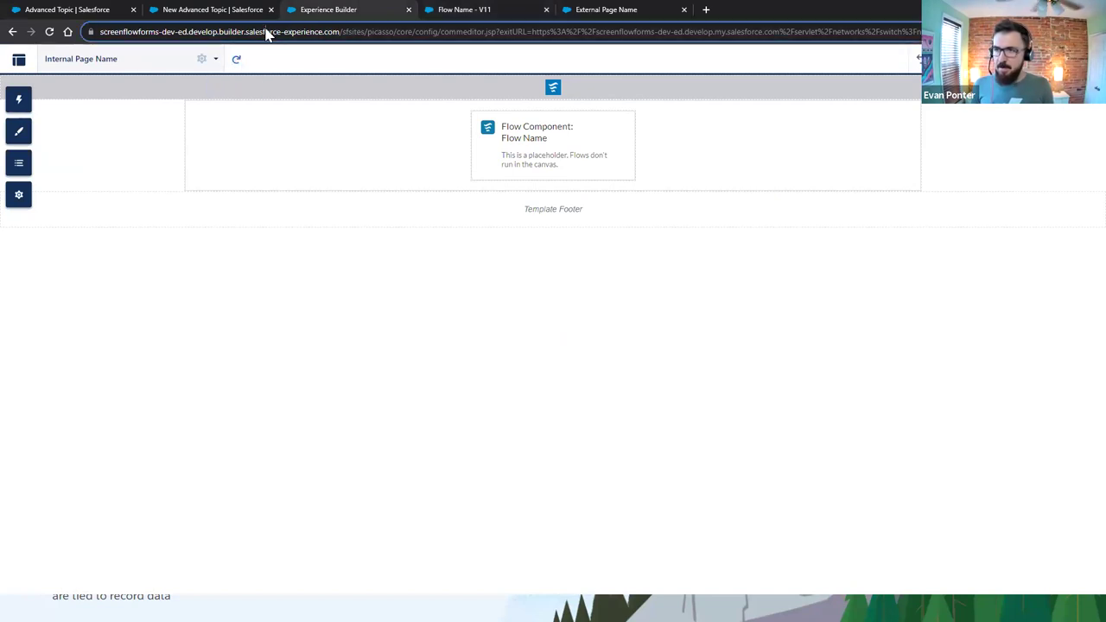
{"action": "key", "text": "Return"}
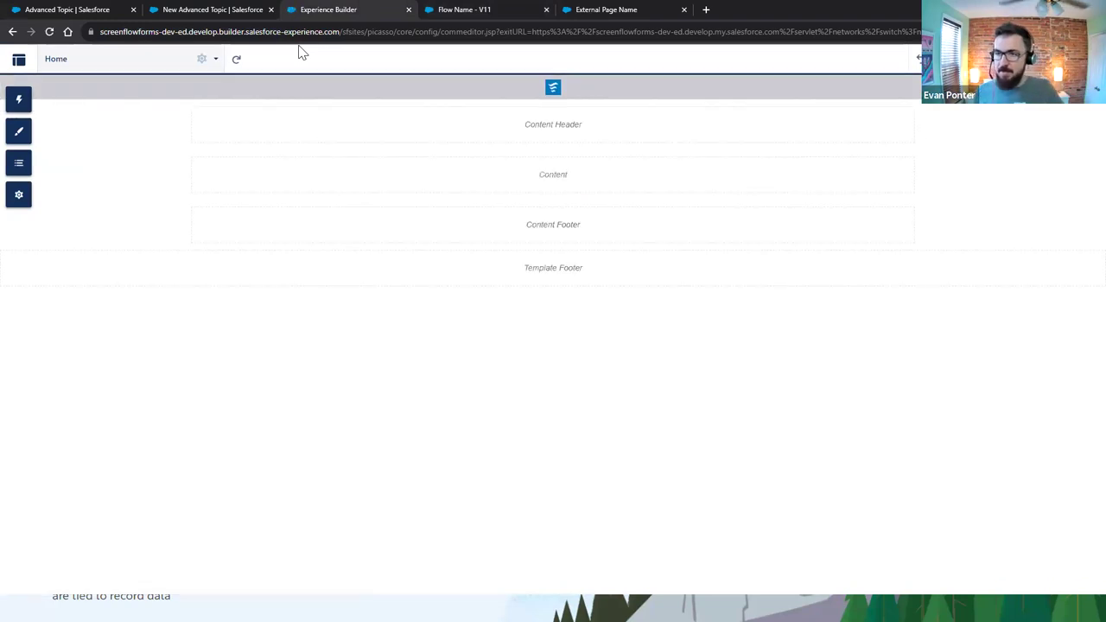
{"action": "left_click", "coordinate": [216, 60]}
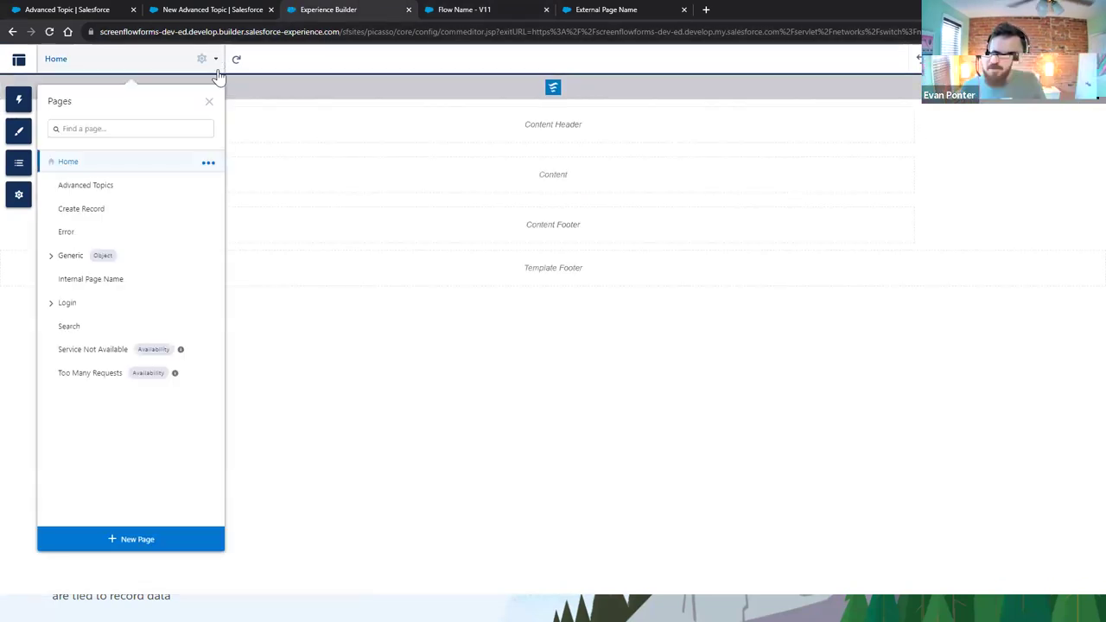
{"action": "left_click", "coordinate": [101, 282]}
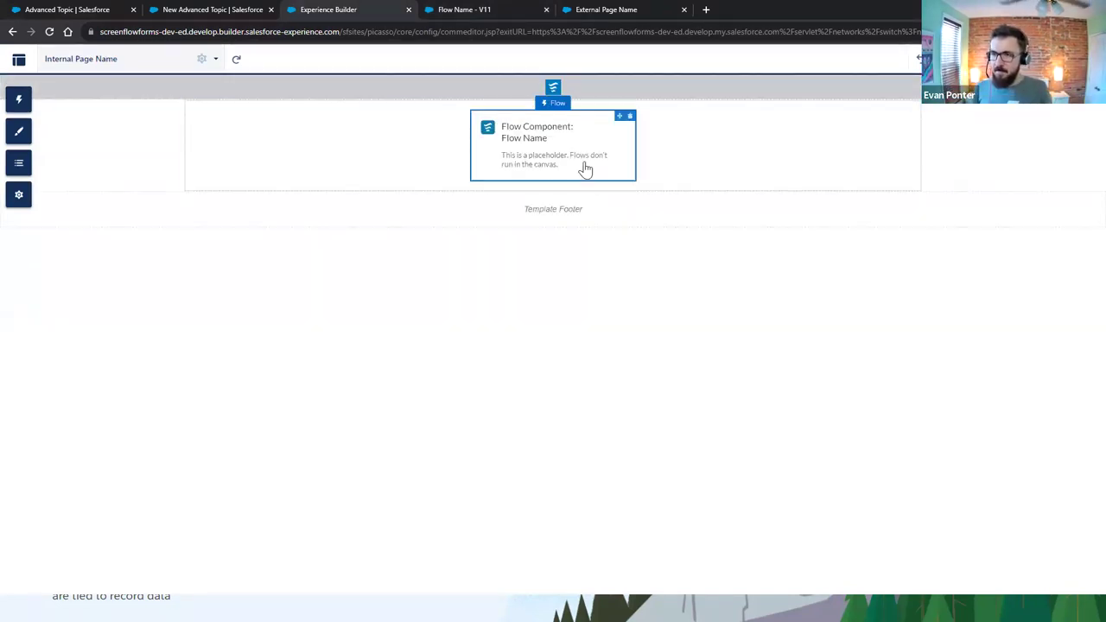
{"action": "left_click", "coordinate": [543, 142]}
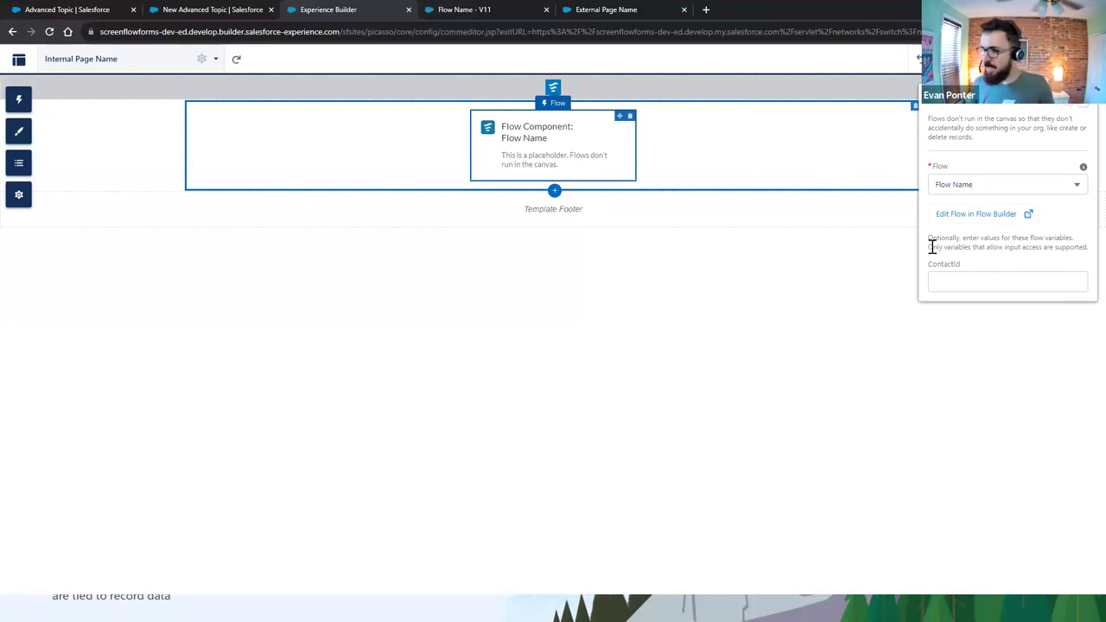
- Set the Flow component's ContactId input variable to {!id}
{"action": "left_click_drag", "start_coordinate": [928, 239], "coordinate": [1085, 244]}
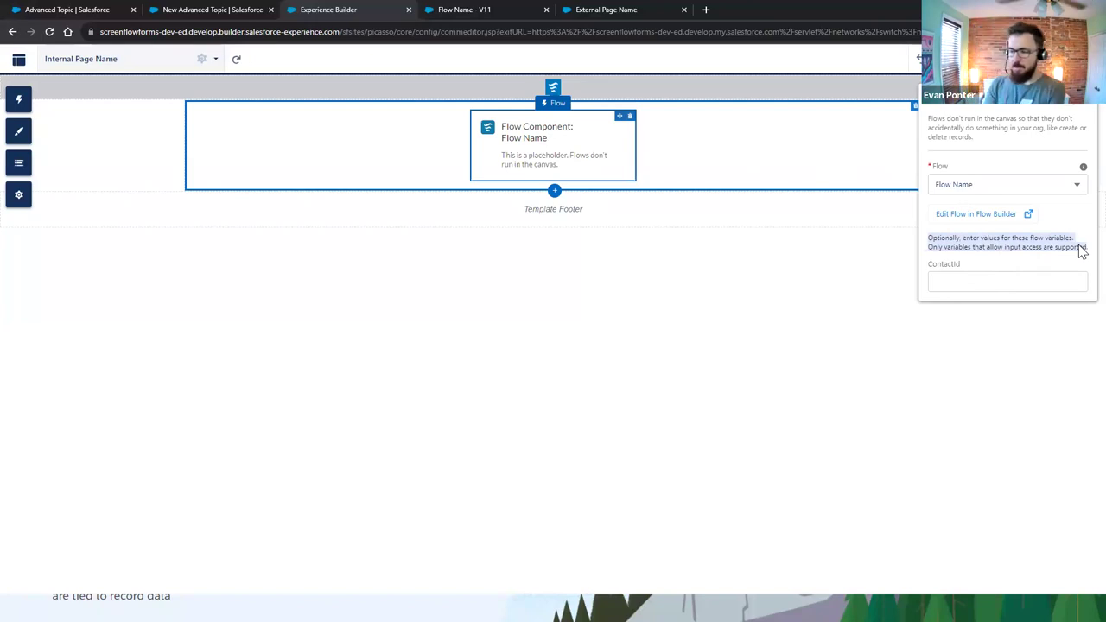
{"action": "left_click", "coordinate": [993, 281]}
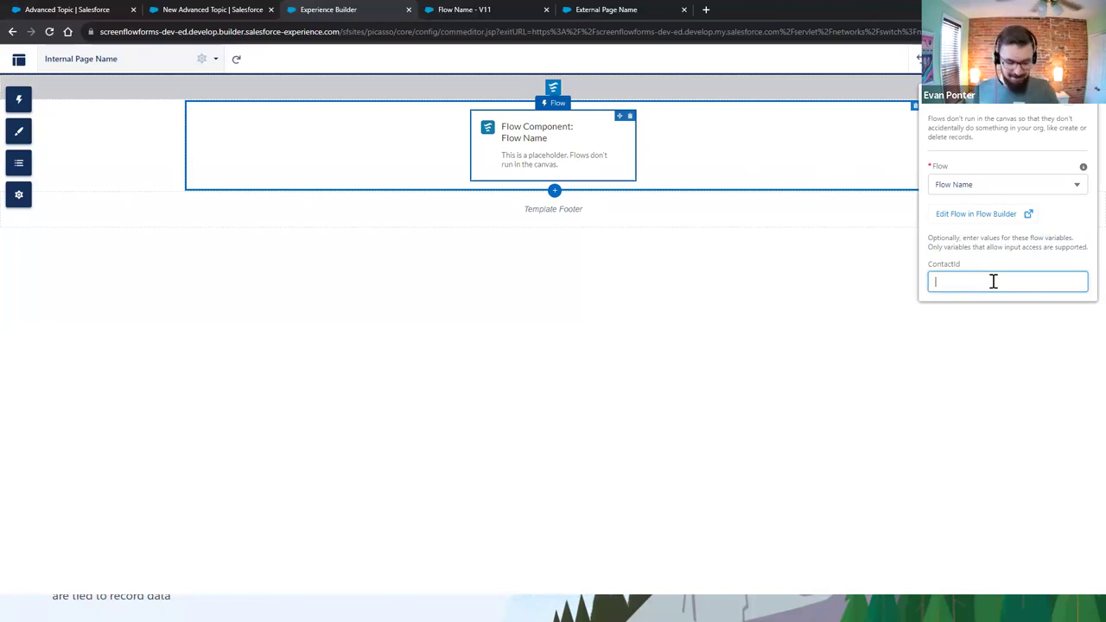
{"action": "key", "text": "Tab"}
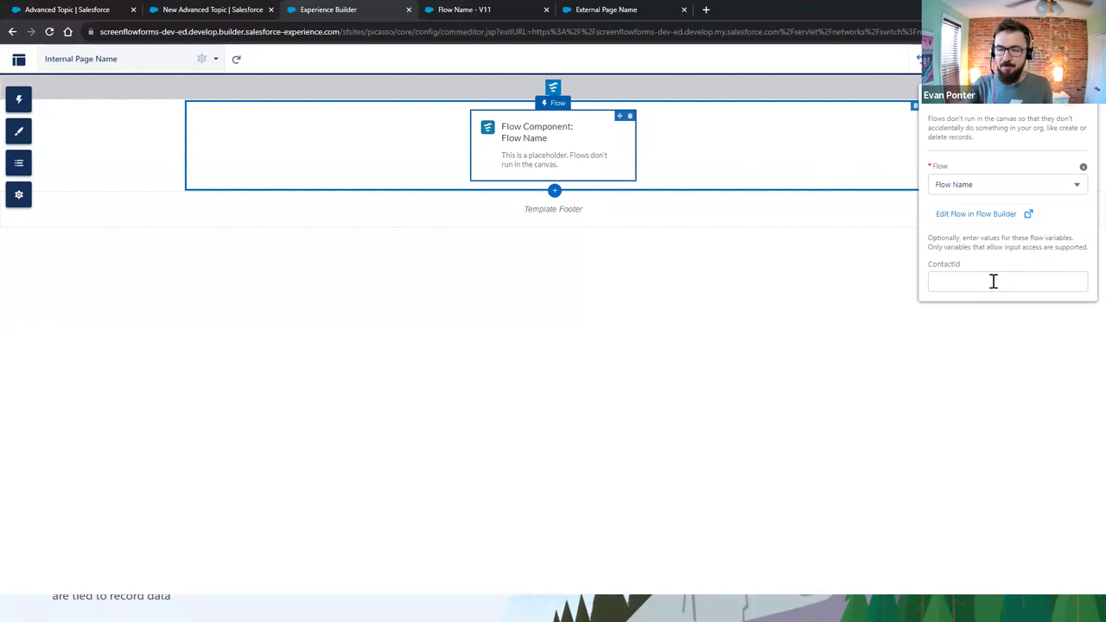
{"action": "left_click", "coordinate": [994, 282]}
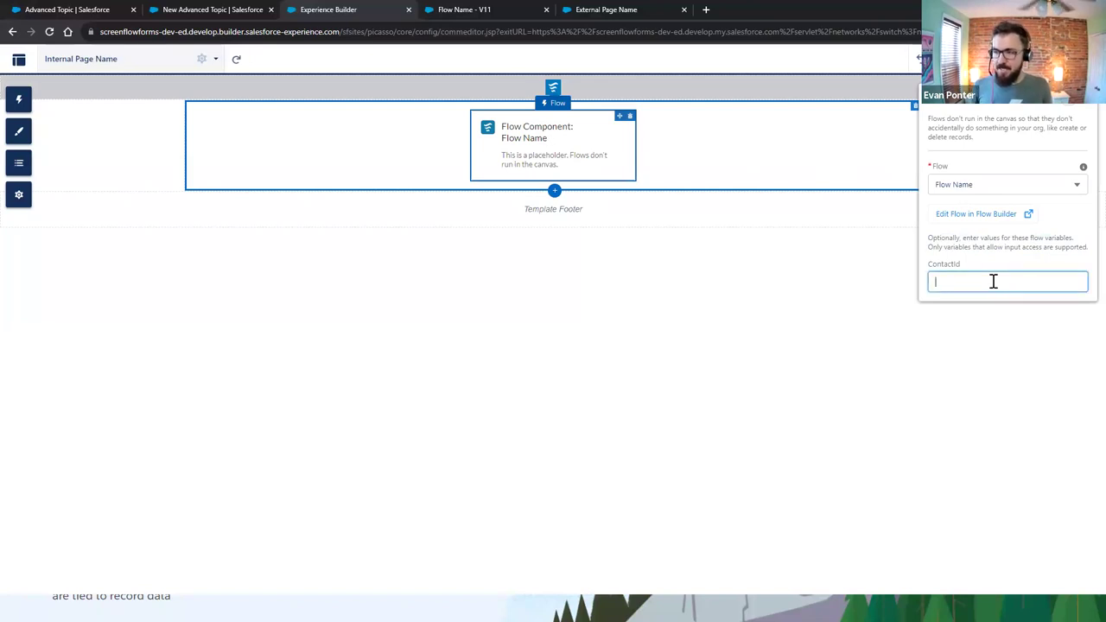
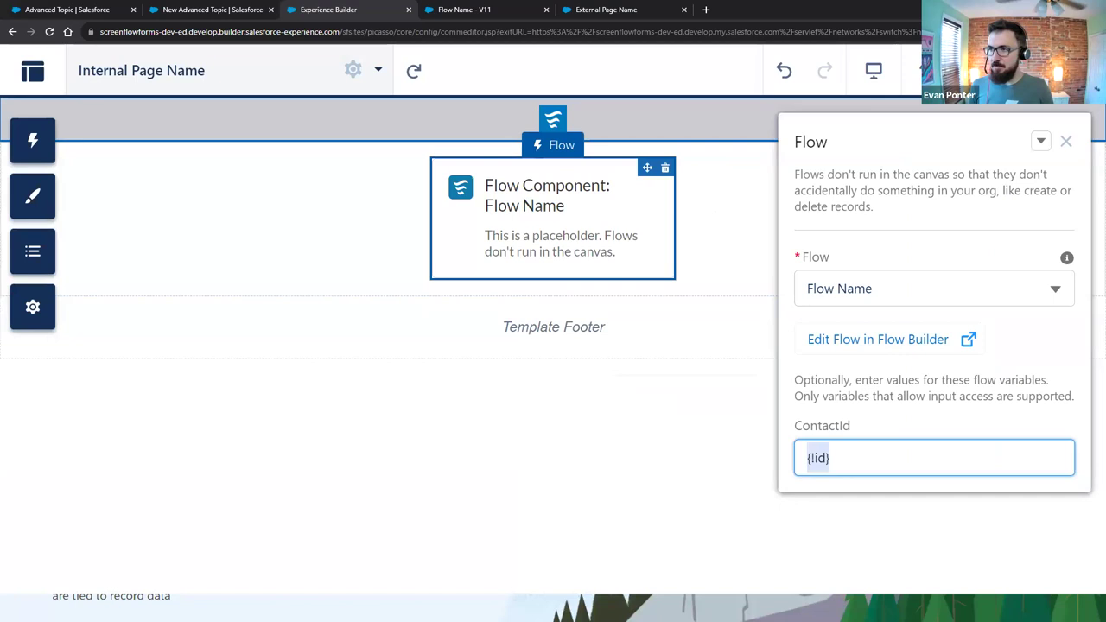
- Publish the site with the updated Flow component and dismiss the publishing confirmation
{"action": "left_click", "coordinate": [1050, 70]}
{"action": "left_click", "coordinate": [826, 475]}
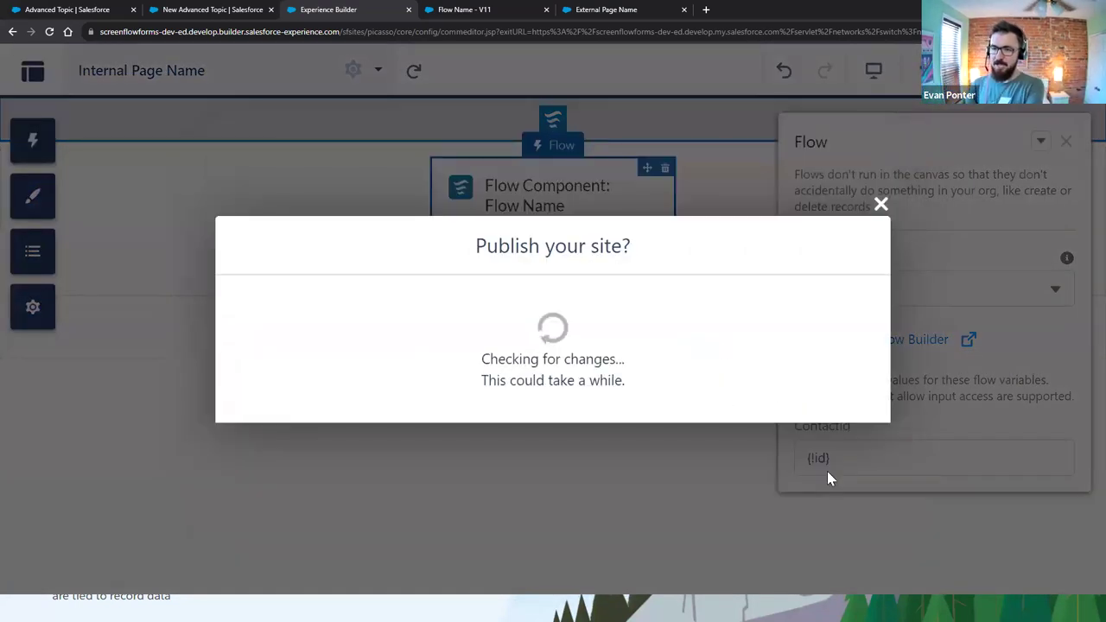
{"action": "left_click", "coordinate": [838, 407]}
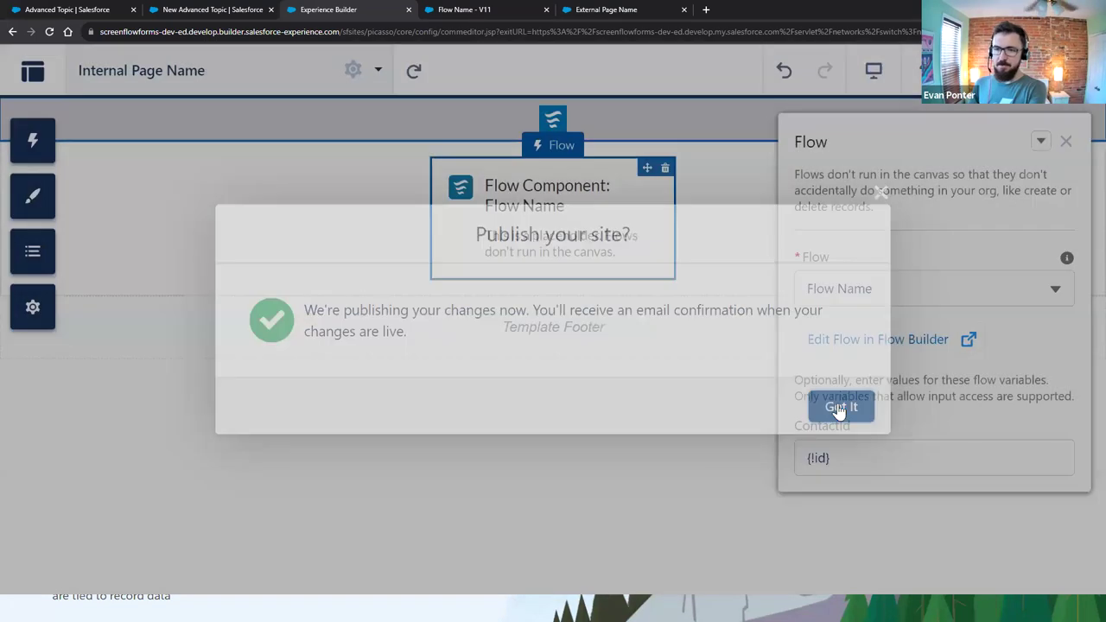
- Switch to the External Page Name site page, reduce its zoom to 150%, and reload the form
{"action": "left_click", "coordinate": [627, 8]}
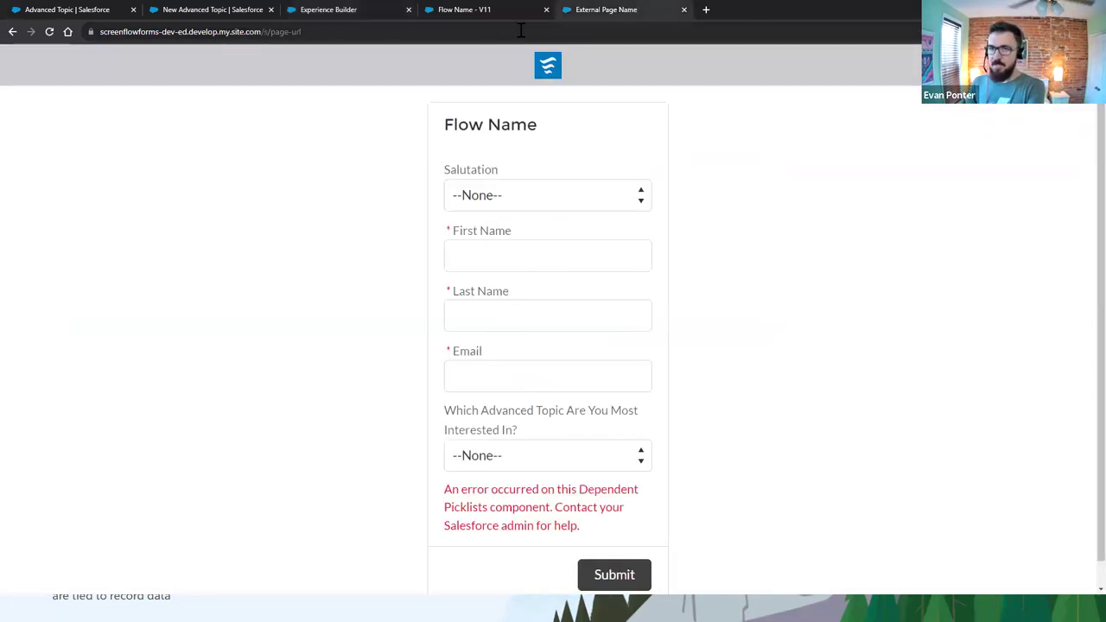
{"action": "left_click", "coordinate": [484, 33]}
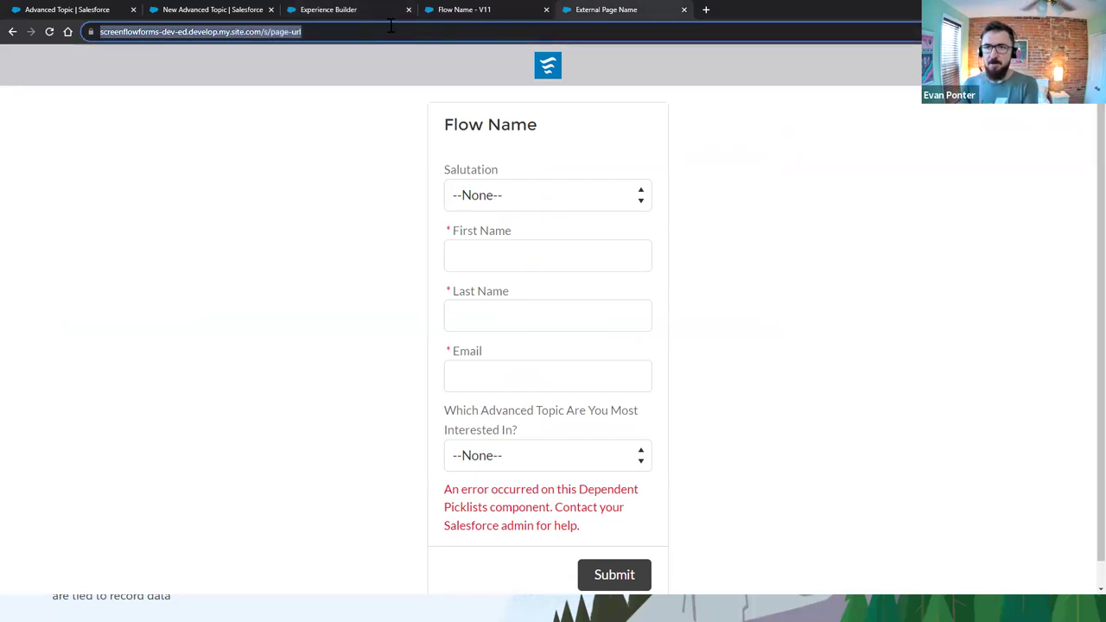
{"action": "key", "text": "ctrl+plus"}
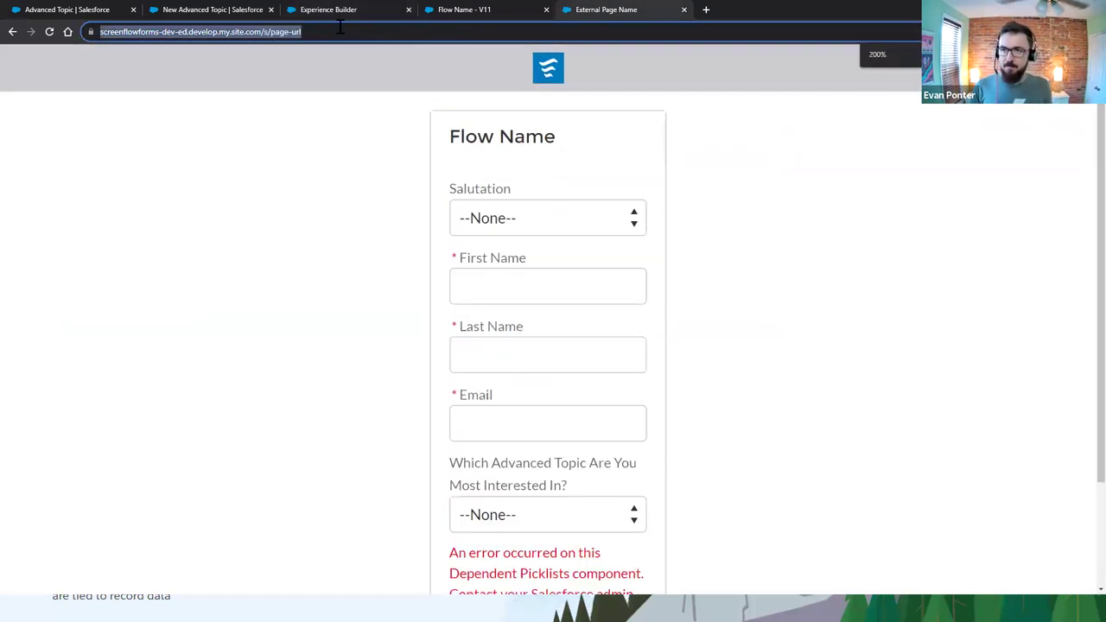
{"action": "key", "text": "ctrl+minus"}
{"action": "key", "text": "ctrl+minus"}
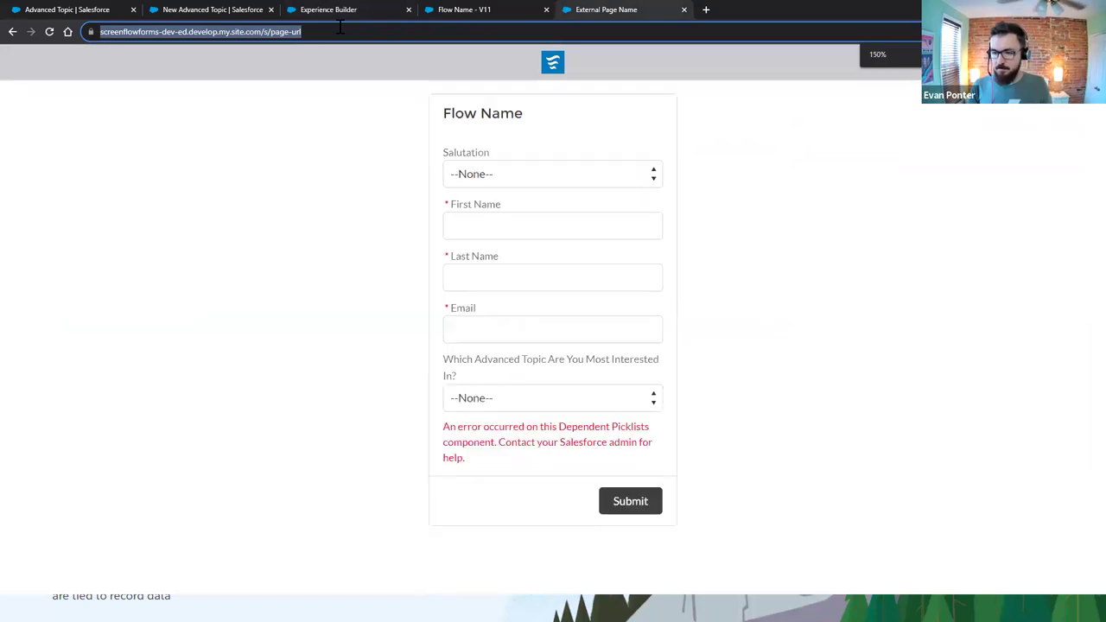
{"action": "key", "text": "Return"}
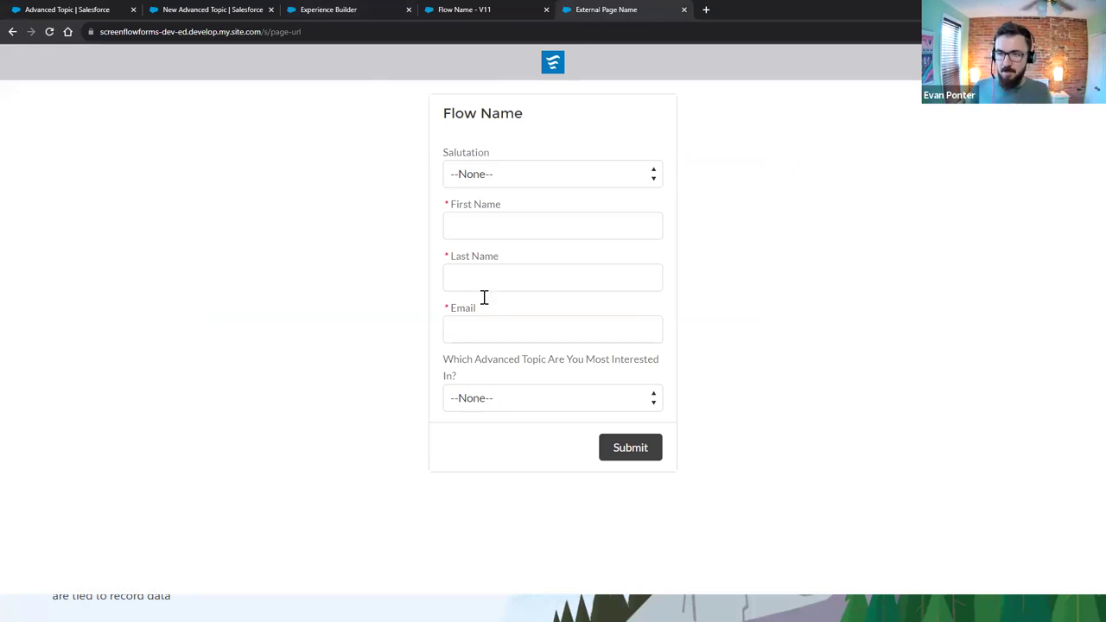
- Append the parameter ?id= to the end of the page's URL
{"action": "left_click", "coordinate": [332, 34]}
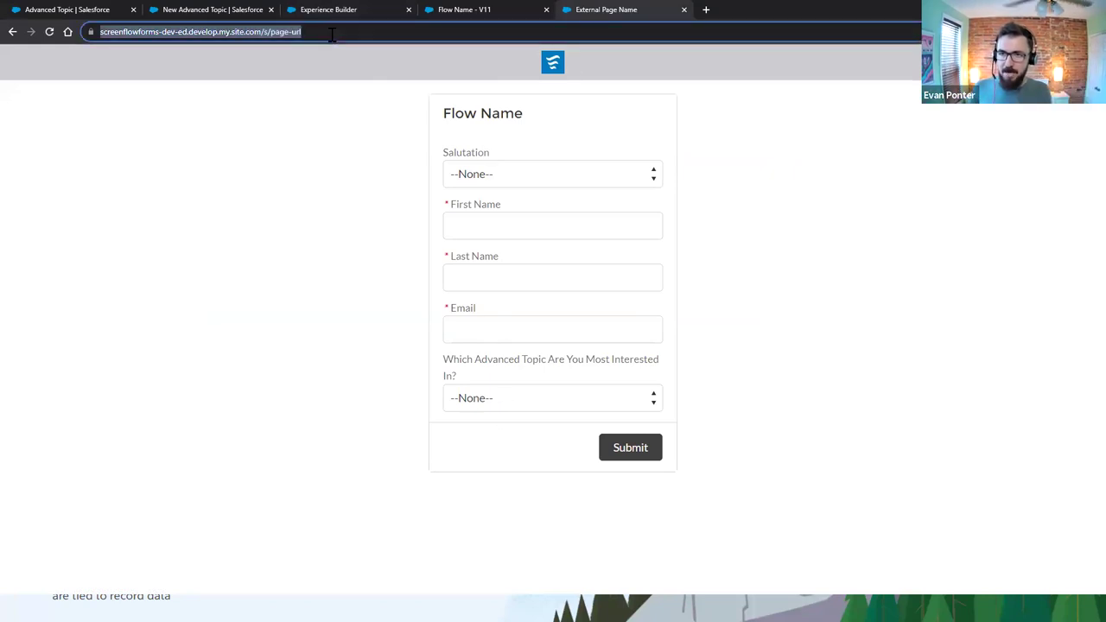
{"action": "left_click", "coordinate": [332, 34]}
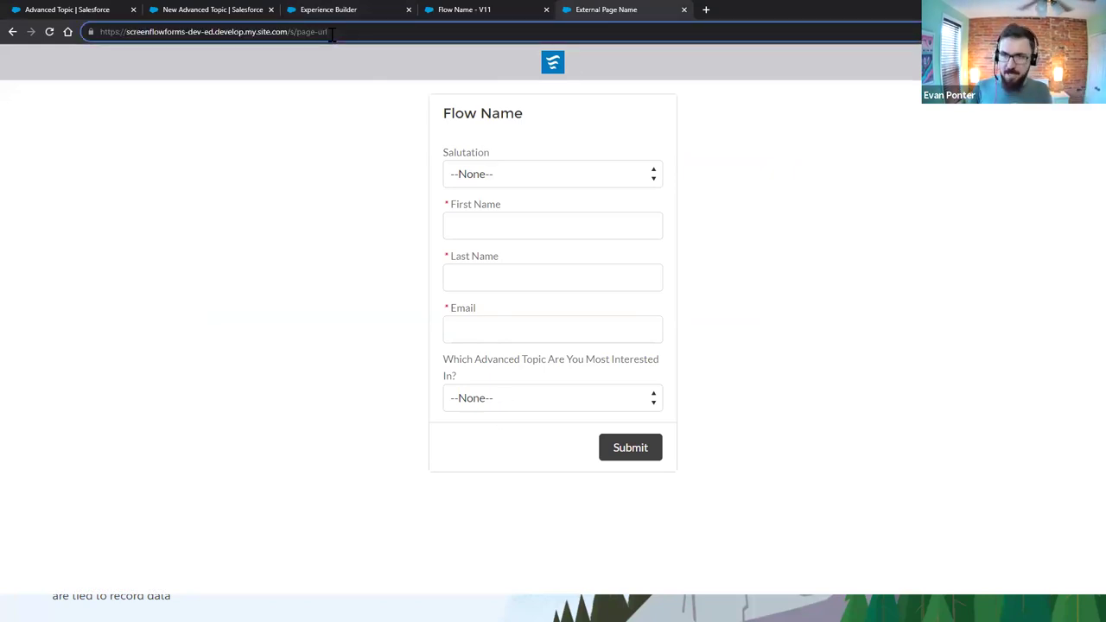
{"action": "type", "text": "?"}
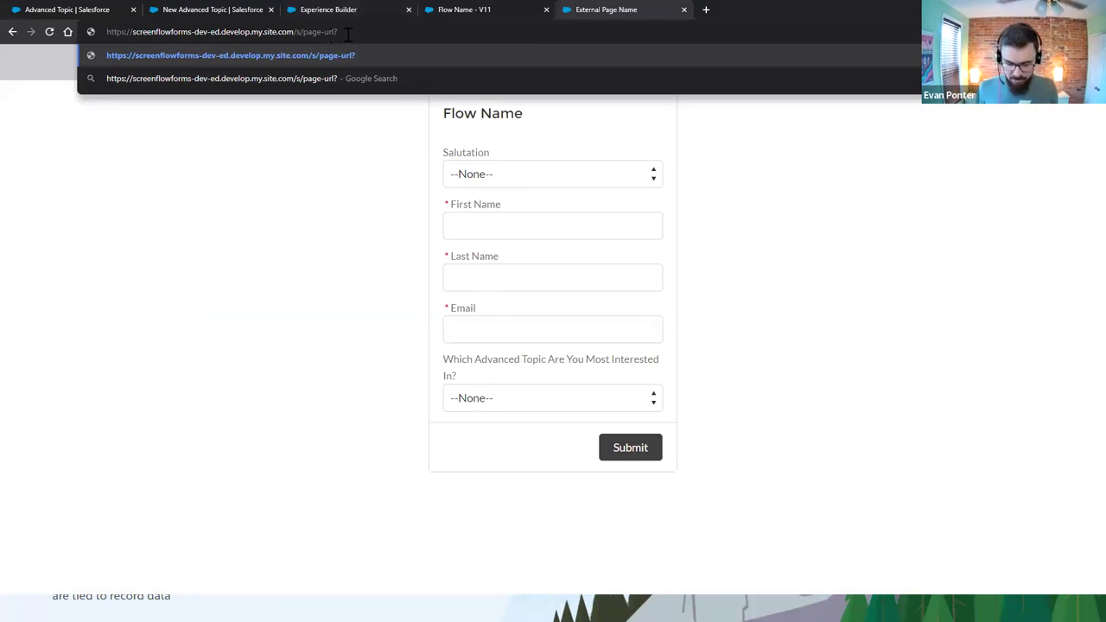
{"action": "type", "text": "id"}
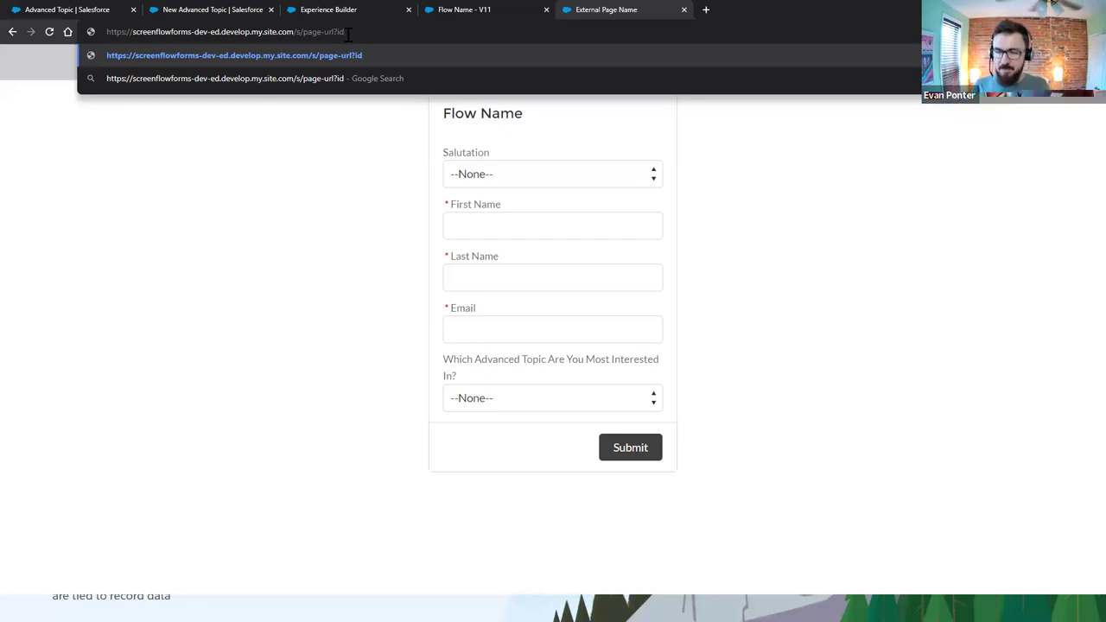
{"action": "type", "text": "="}
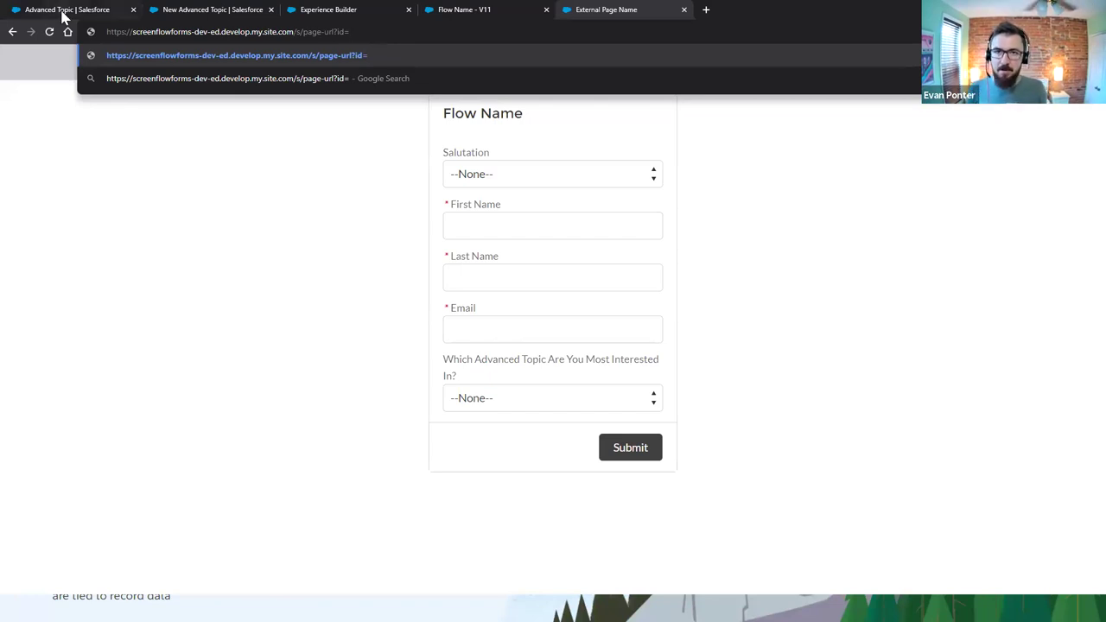
{"action": "left_click_drag", "start_coordinate": [372, 32], "coordinate": [105, 32]}
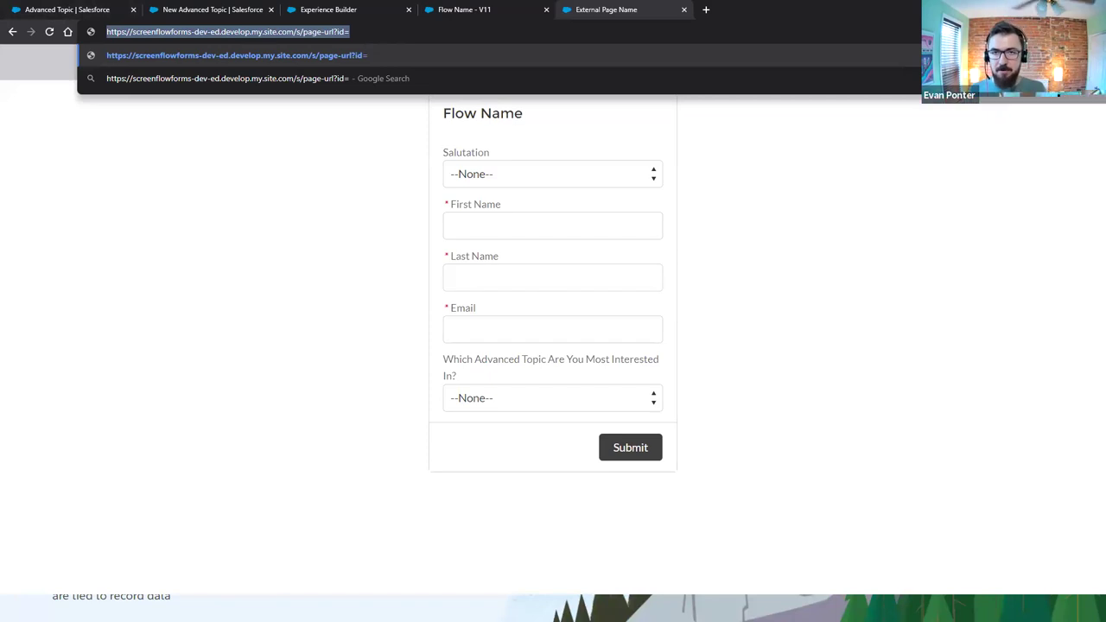
- Discard the new Advanced Topic form, open the recent Example Contact record, and copy its record ID from the URL
{"action": "left_click", "coordinate": [64, 11]}
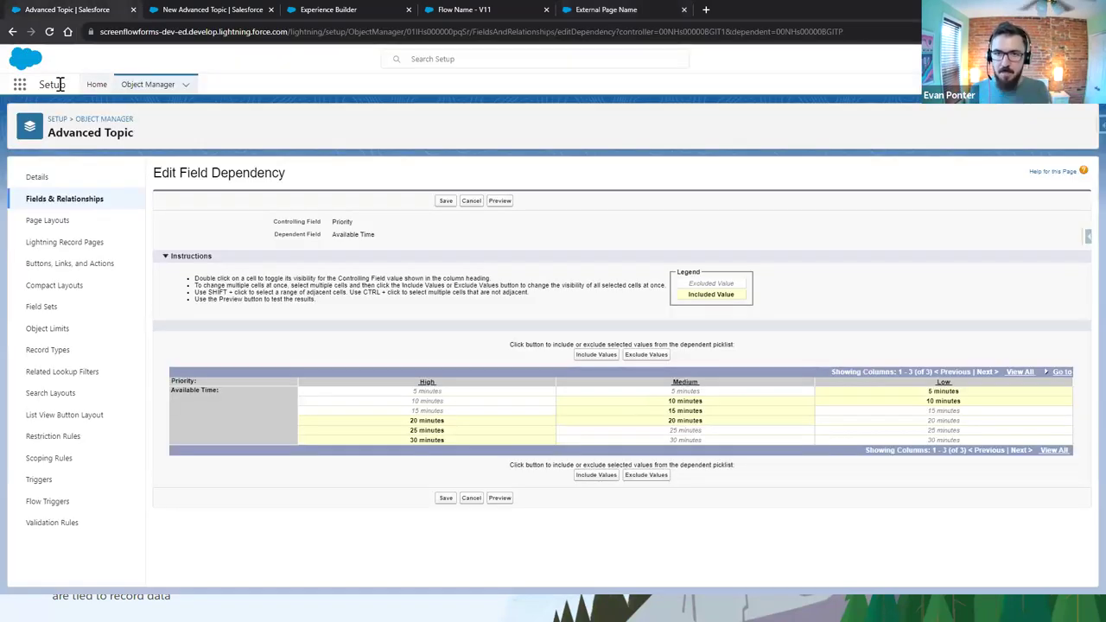
{"action": "left_click", "coordinate": [191, 9]}
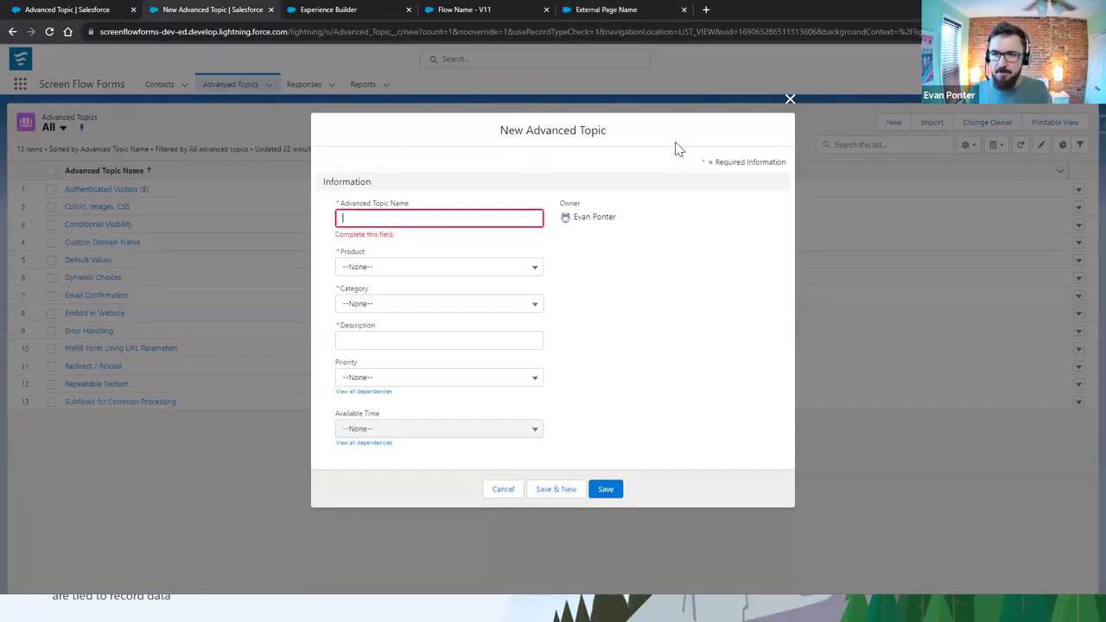
{"action": "left_click", "coordinate": [788, 102]}
{"action": "left_click", "coordinate": [182, 85]}
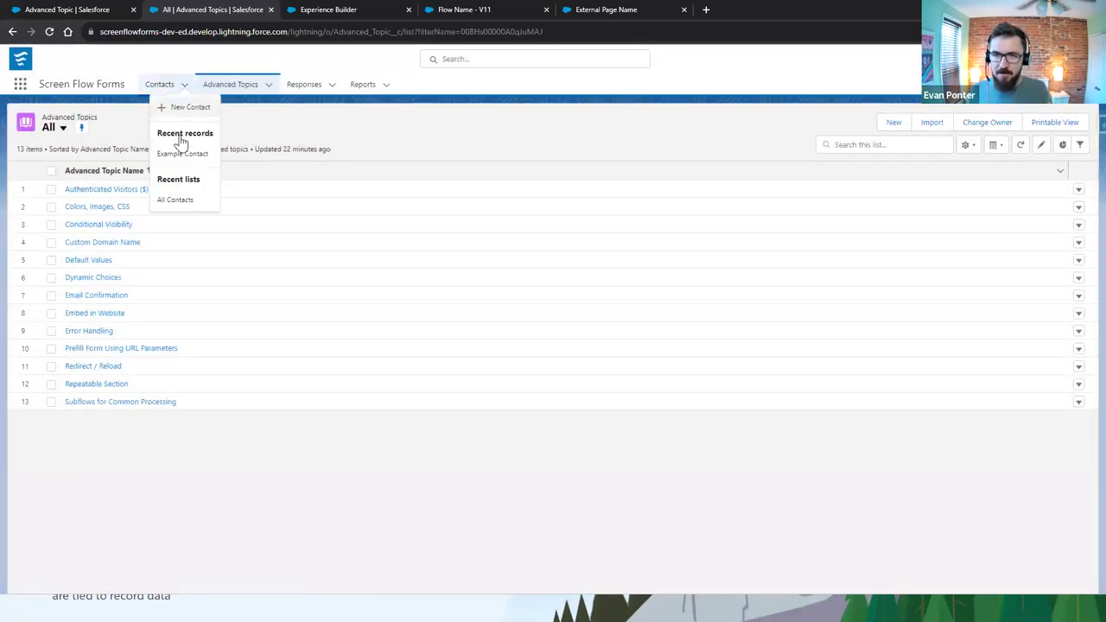
{"action": "left_click", "coordinate": [183, 153]}
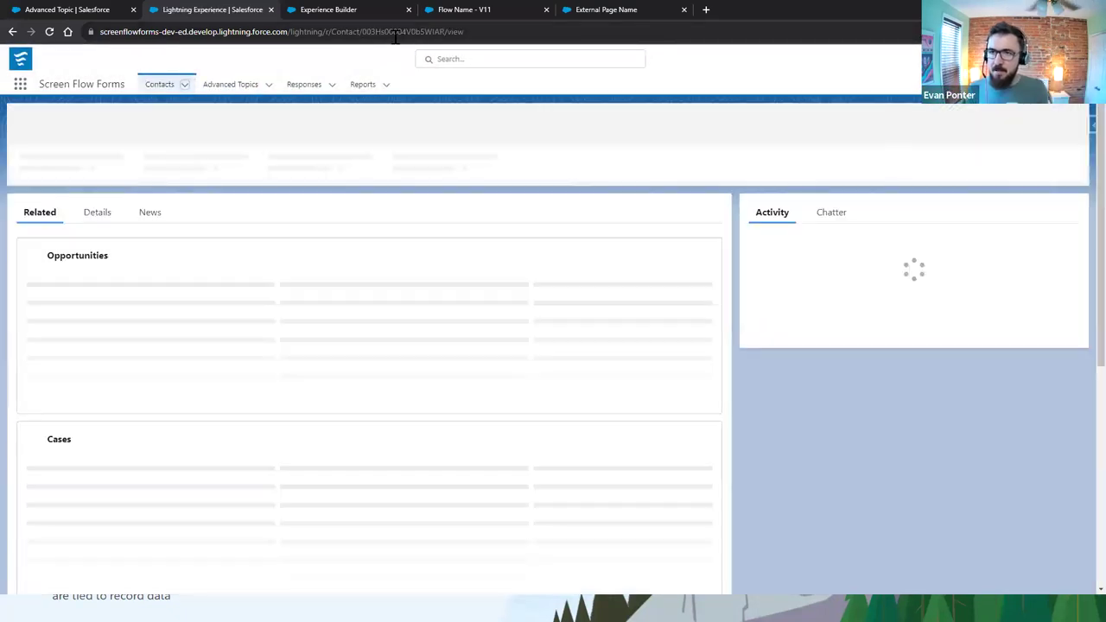
{"action": "double_click", "coordinate": [402, 33]}
{"action": "key", "text": "ctrl+c"}
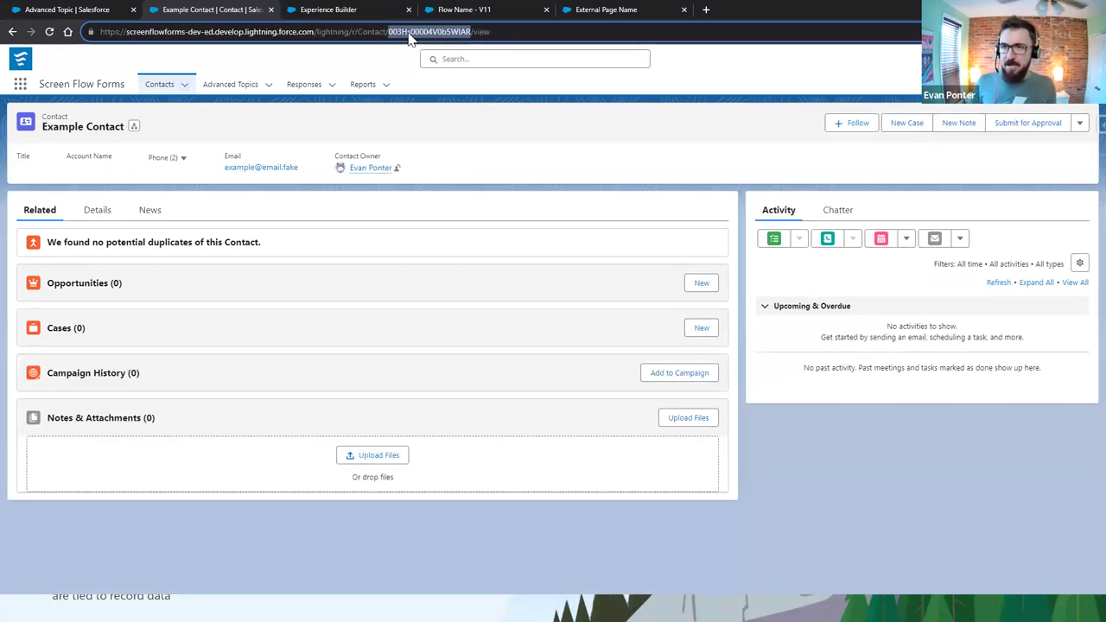
- Add the copied contact ID after ?id= in the External Page Name URL and load the page
{"action": "left_click", "coordinate": [635, 8]}
{"action": "left_click", "coordinate": [363, 32]}
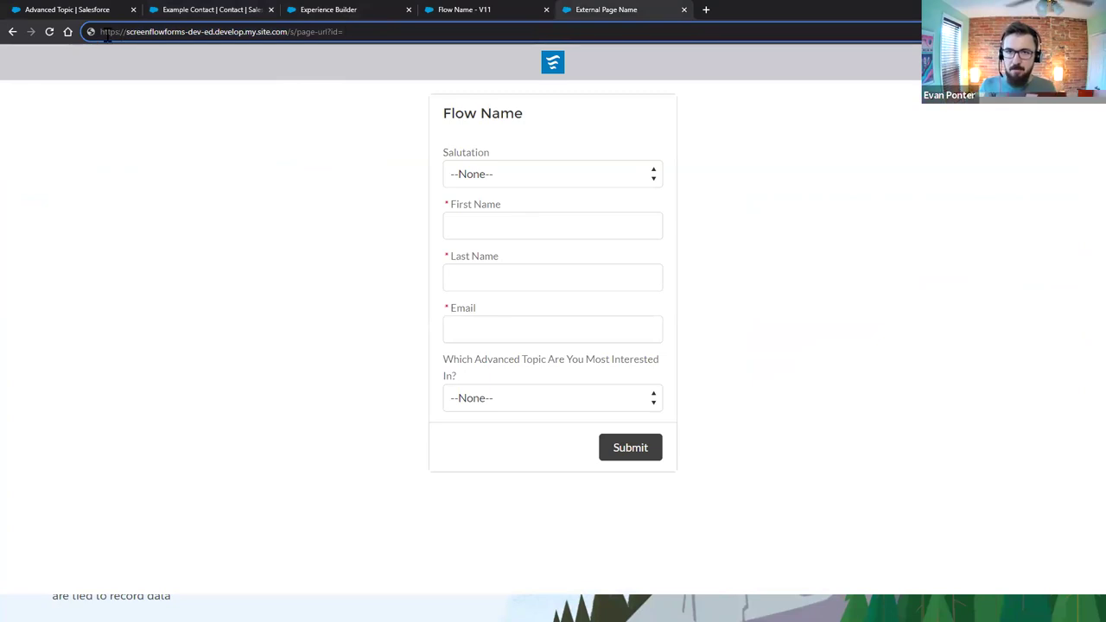
{"action": "left_click_drag", "start_coordinate": [101, 32], "coordinate": [393, 35]}
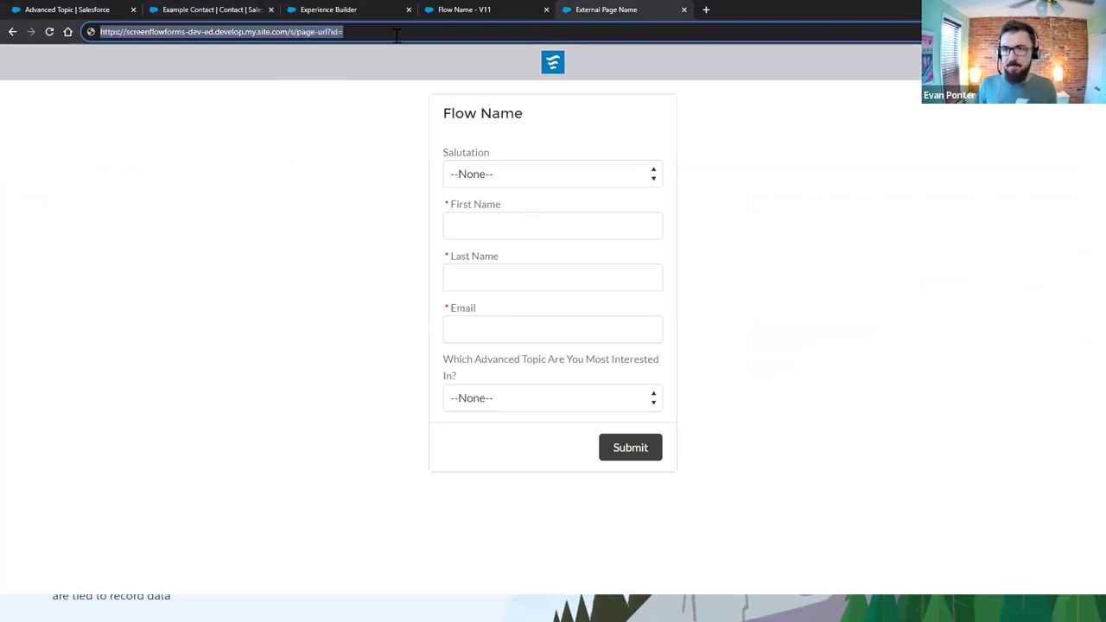
{"action": "left_click", "coordinate": [394, 33]}
{"action": "key", "text": "ctrl+v"}
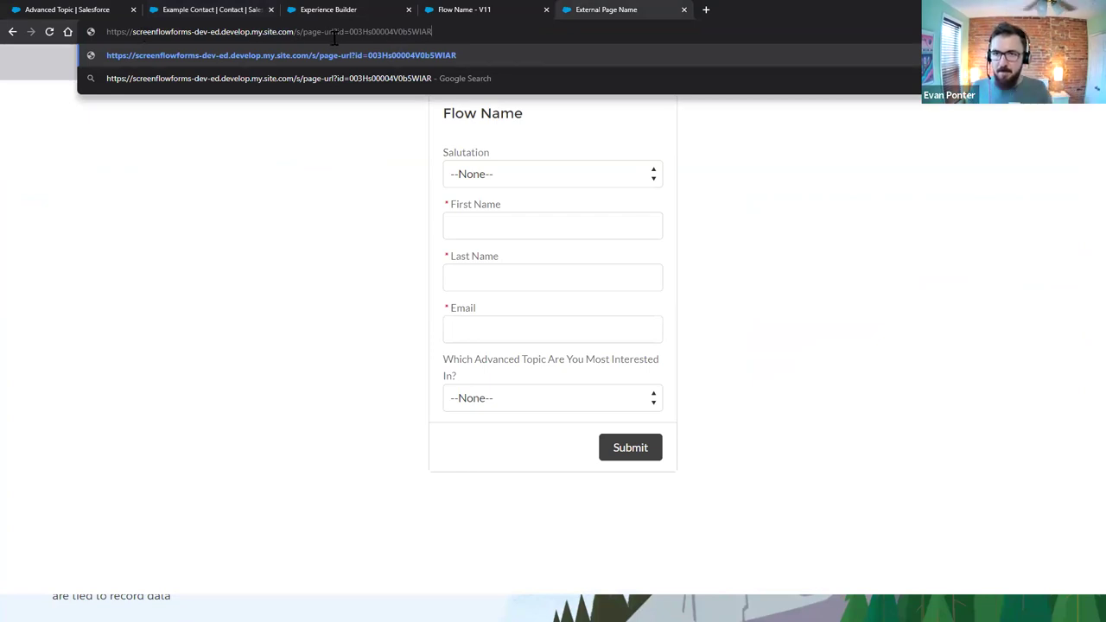
{"action": "left_click_drag", "start_coordinate": [334, 33], "coordinate": [11, 35]}
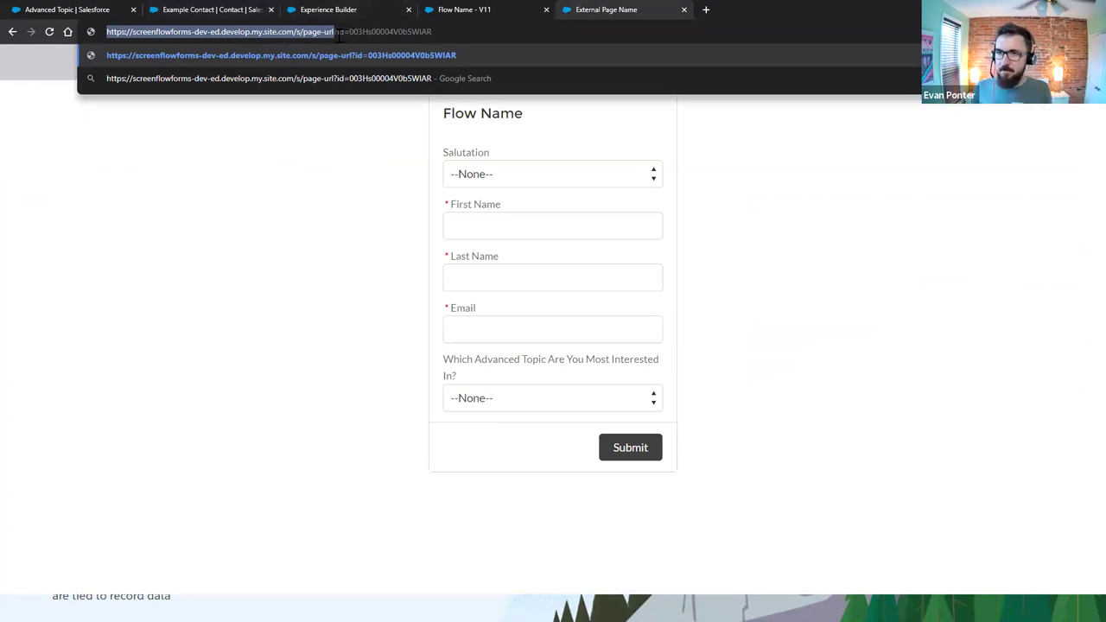
{"action": "left_click_drag", "start_coordinate": [337, 33], "coordinate": [521, 32]}
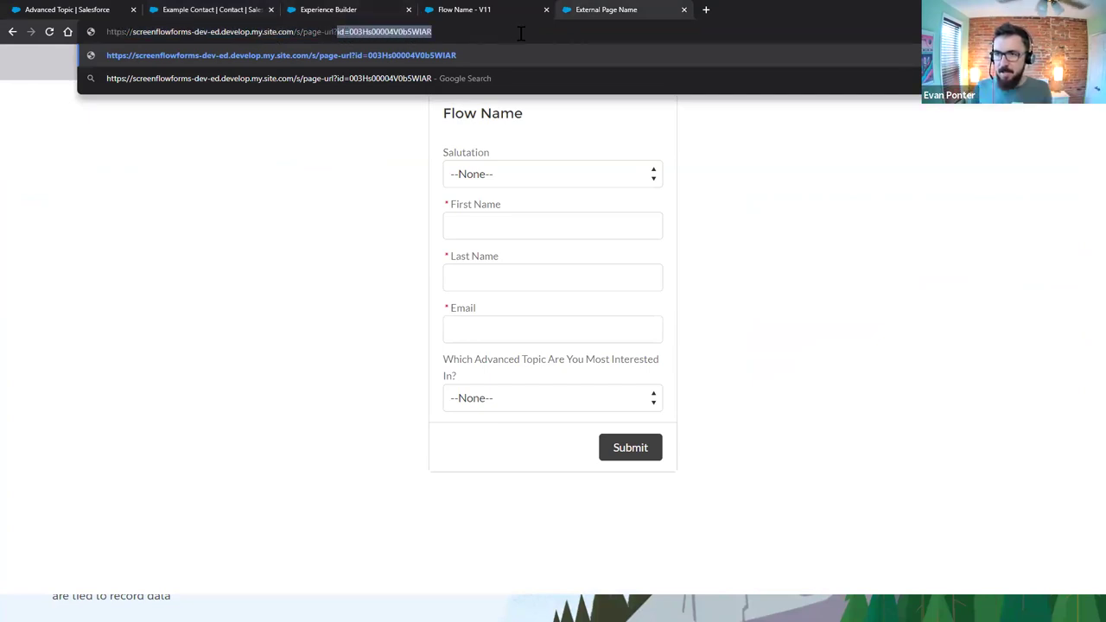
{"action": "double_click", "coordinate": [386, 37]}
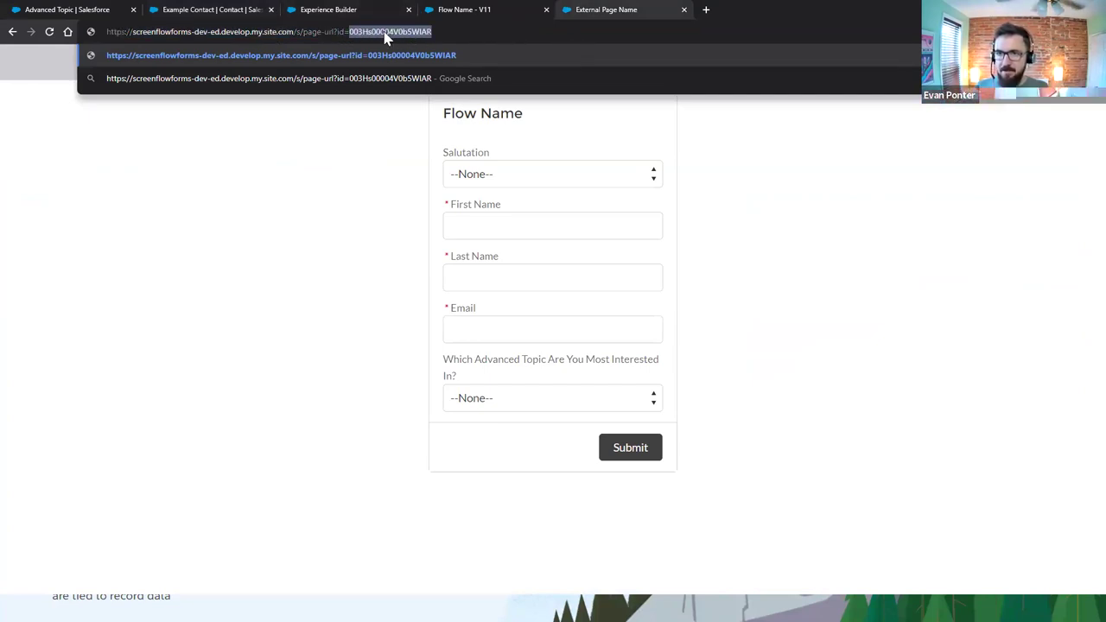
{"action": "left_click", "coordinate": [440, 30]}
{"action": "key", "text": "Return"}
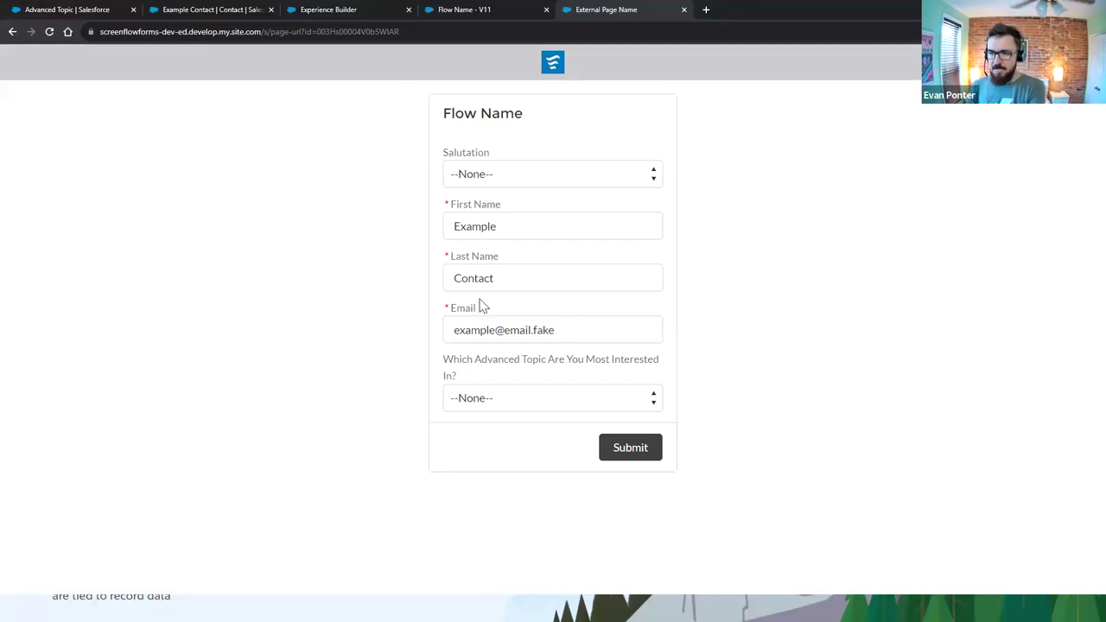
- Set the form's Salutation to Ms. and change the ending of the email address to com
{"action": "left_click", "coordinate": [531, 177]}
{"action": "left_click", "coordinate": [511, 224]}
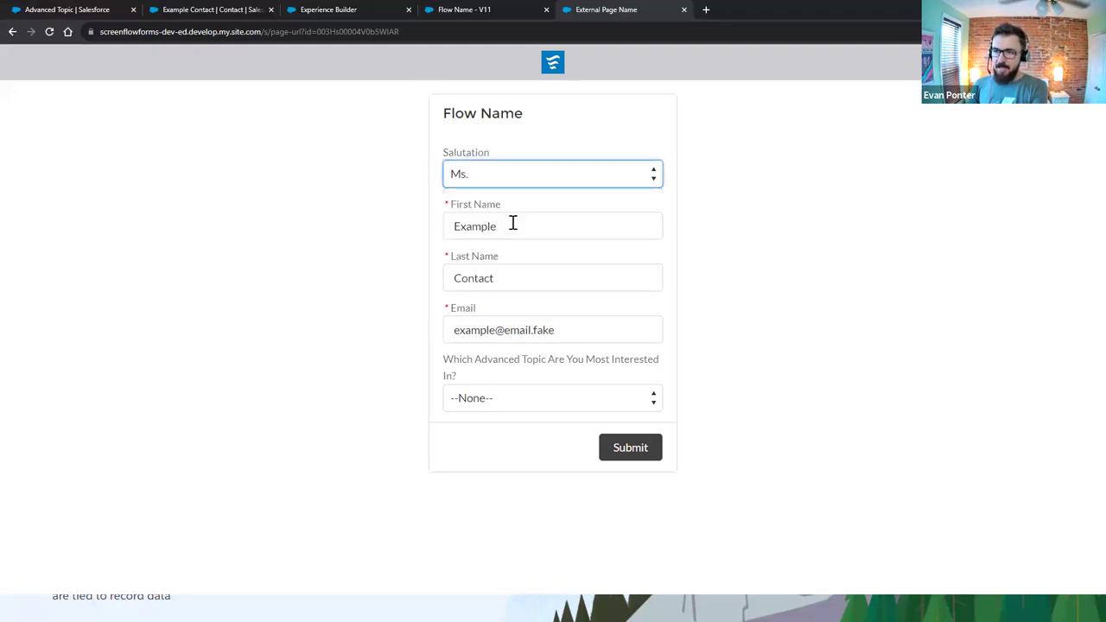
{"action": "left_click_drag", "start_coordinate": [562, 329], "coordinate": [540, 329]}
{"action": "type", "text": "com"}
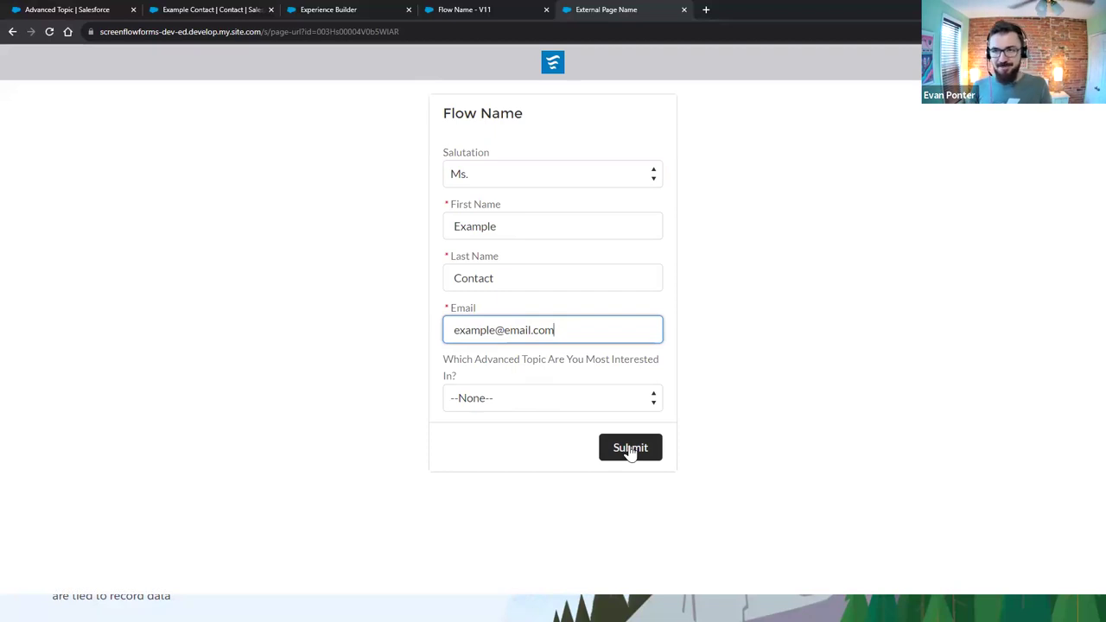
{"action": "left_click_drag", "start_coordinate": [316, 32], "coordinate": [431, 32]}
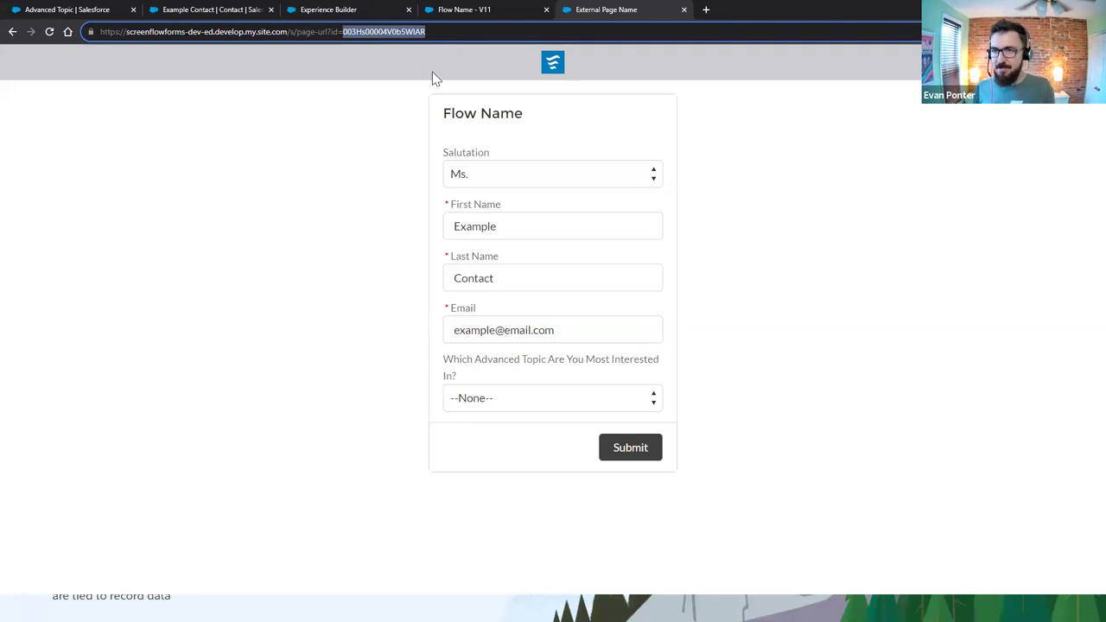
{"action": "left_click", "coordinate": [460, 31]}
{"action": "left_click_drag", "start_coordinate": [440, 33], "coordinate": [74, 31]}
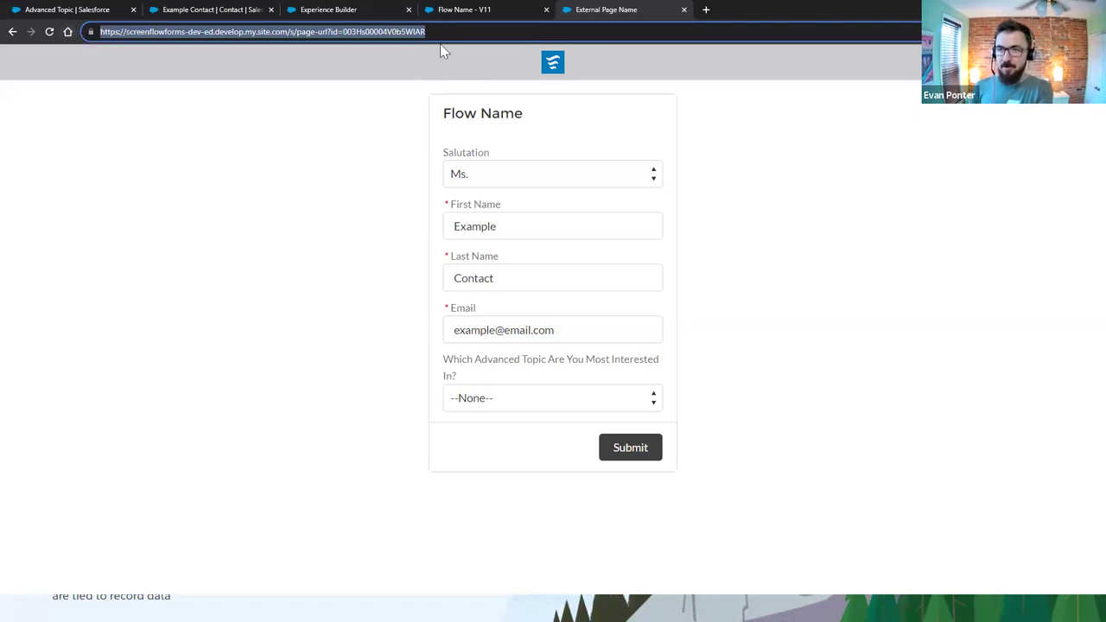
{"action": "double_click", "coordinate": [358, 33]}
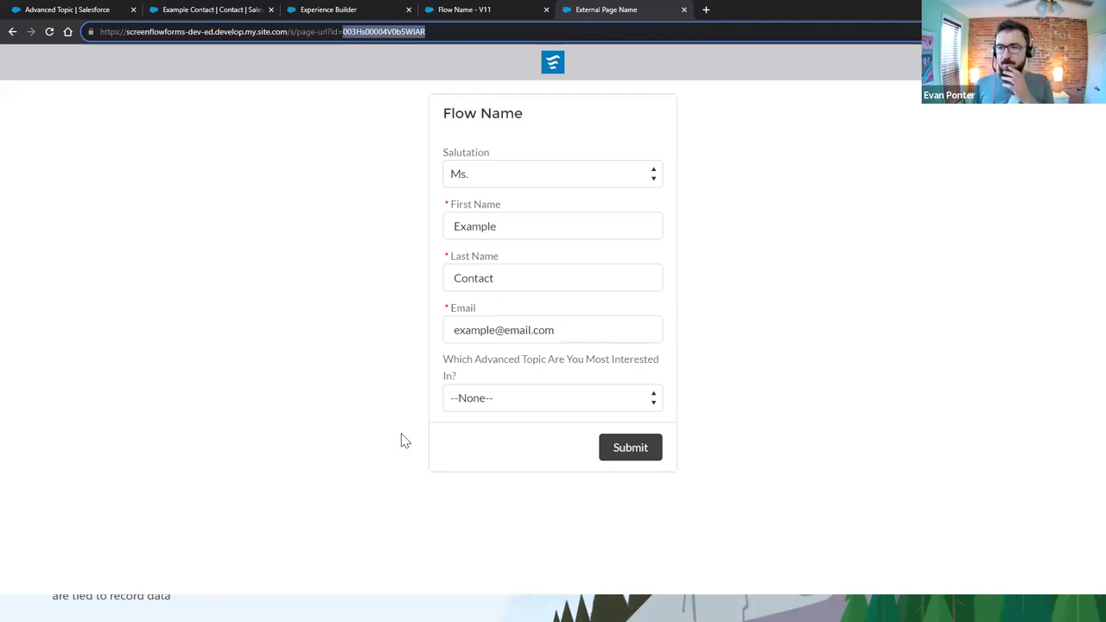
- Compare the flow's Screen element with the id parameter in the External Page Name URL
{"action": "left_click", "coordinate": [480, 11]}
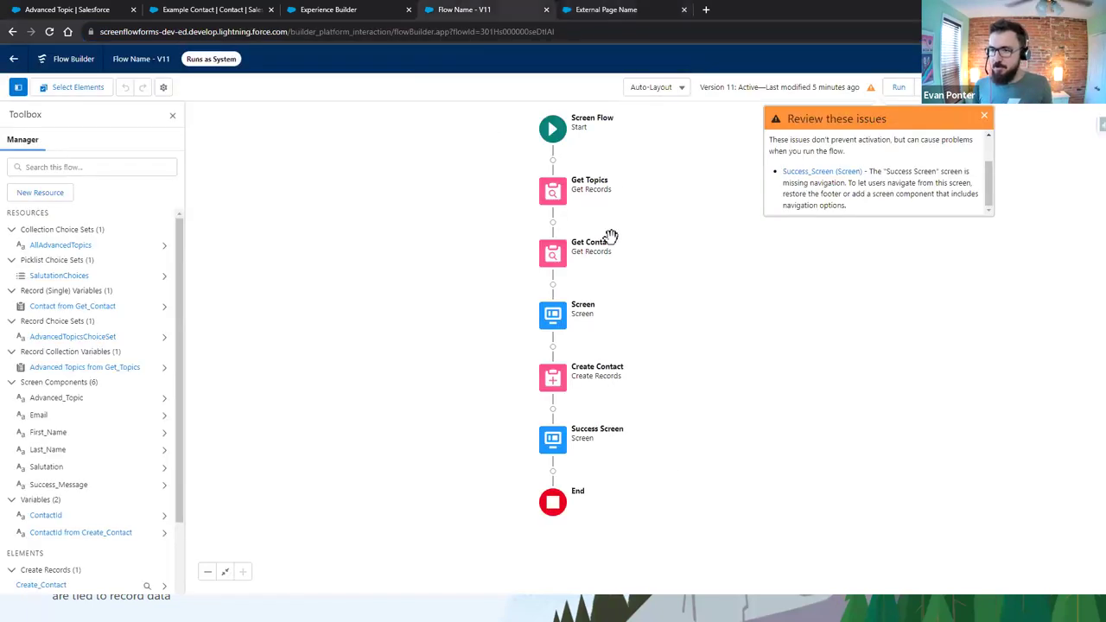
{"action": "double_click", "coordinate": [553, 316]}
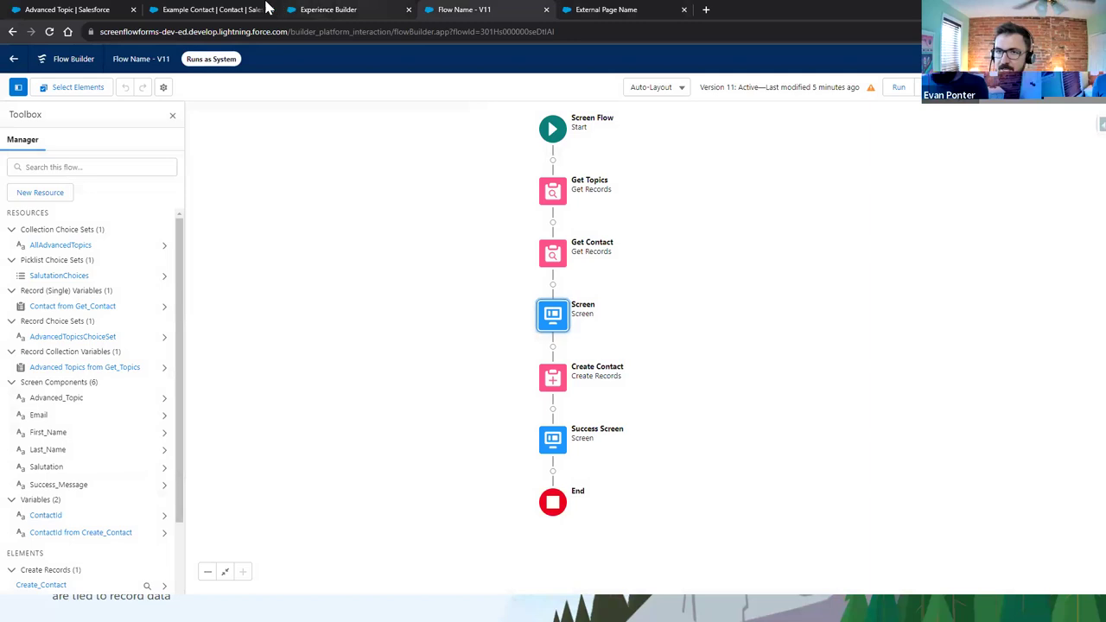
{"action": "left_click", "coordinate": [605, 8]}
{"action": "left_click", "coordinate": [367, 32]}
{"action": "left_click_drag", "start_coordinate": [329, 32], "coordinate": [539, 31]}
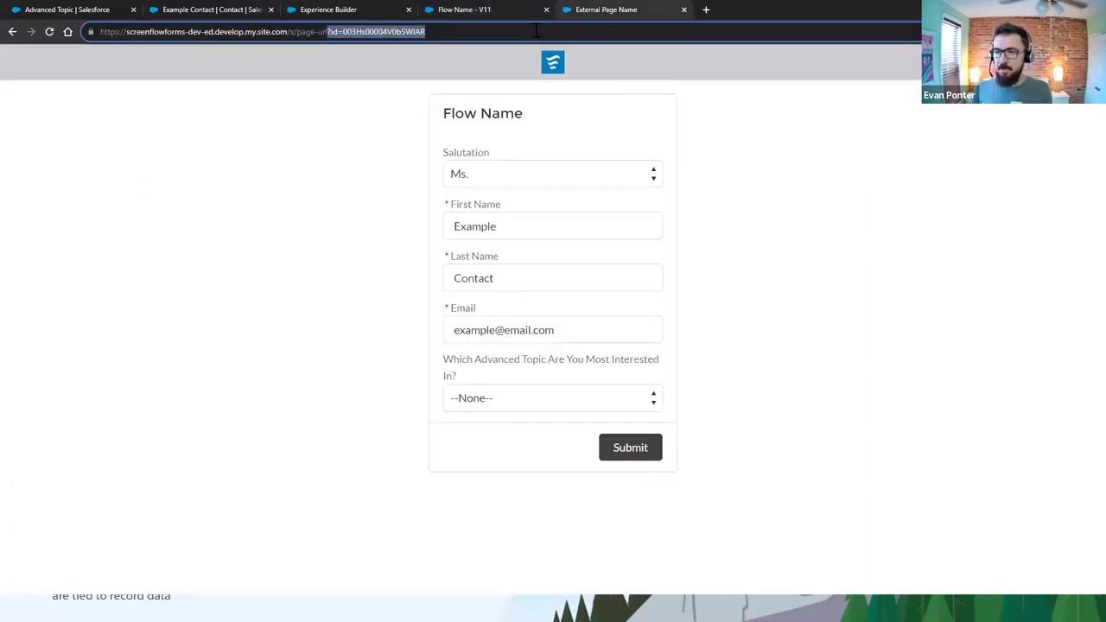
- Review the Get Contact element's filter in the flow and close it without changes
{"action": "left_click", "coordinate": [488, 9]}
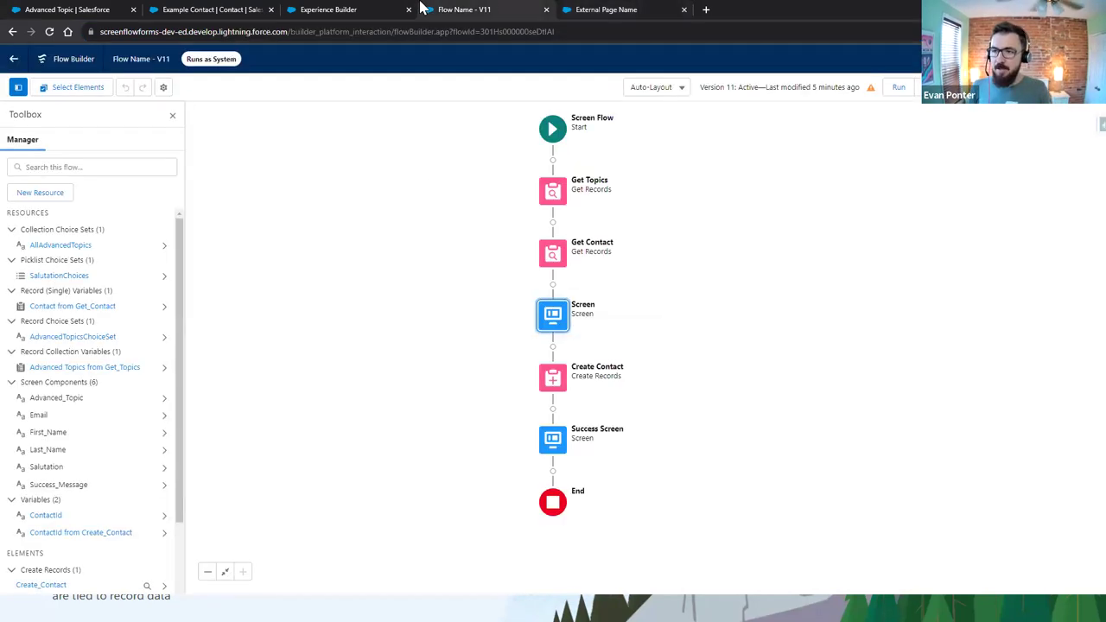
{"action": "double_click", "coordinate": [550, 259]}
{"action": "scroll", "coordinate": [605, 309], "scroll_direction": "down", "scroll_amount": 1}
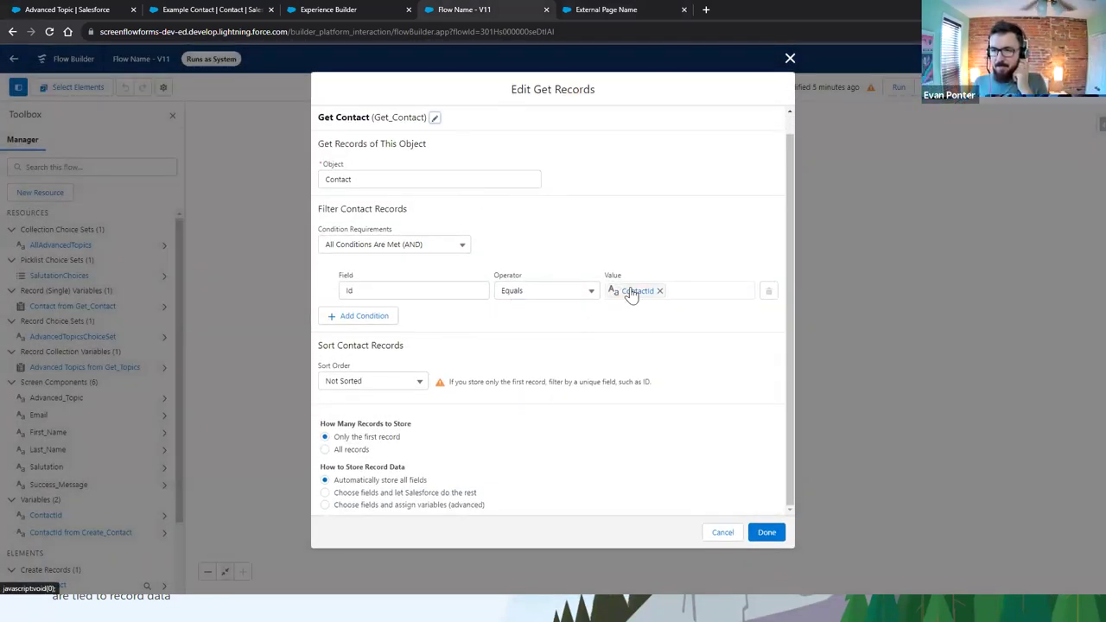
{"action": "left_click", "coordinate": [789, 60]}
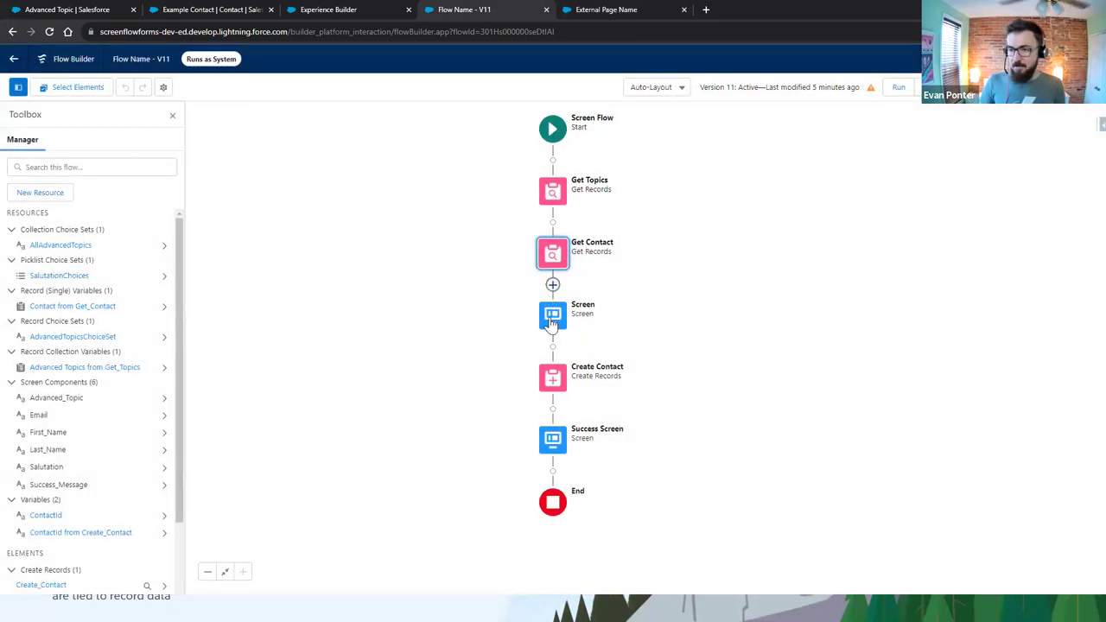
- Add a Display Text component below the Email field of the Screen element and set its API name to ReadOnlyInfo
{"action": "double_click", "coordinate": [551, 321]}
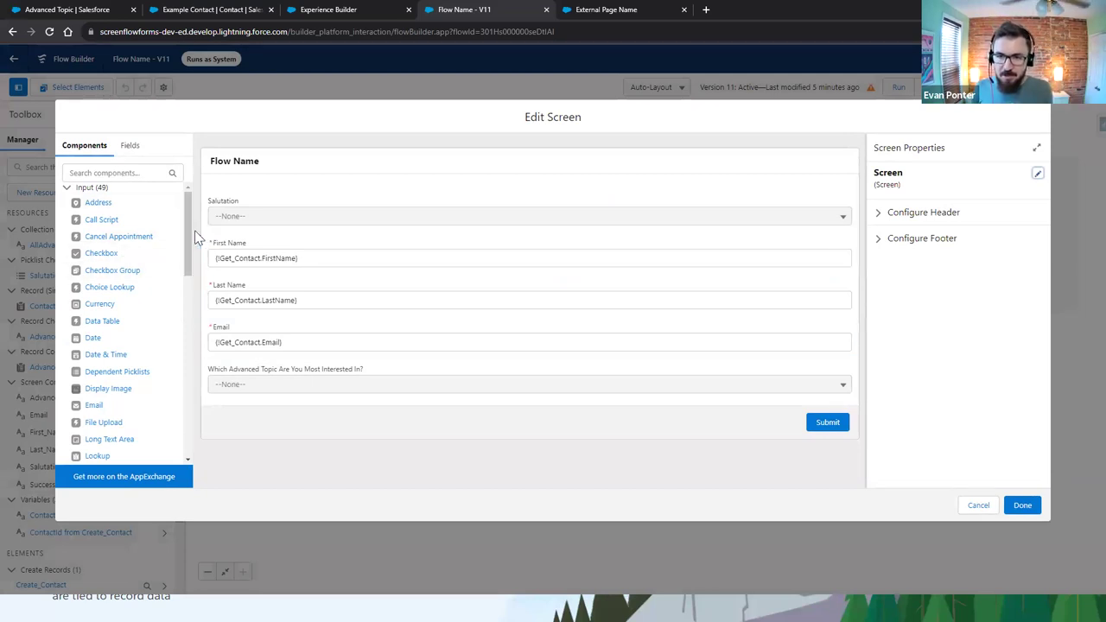
{"action": "left_click", "coordinate": [150, 176]}
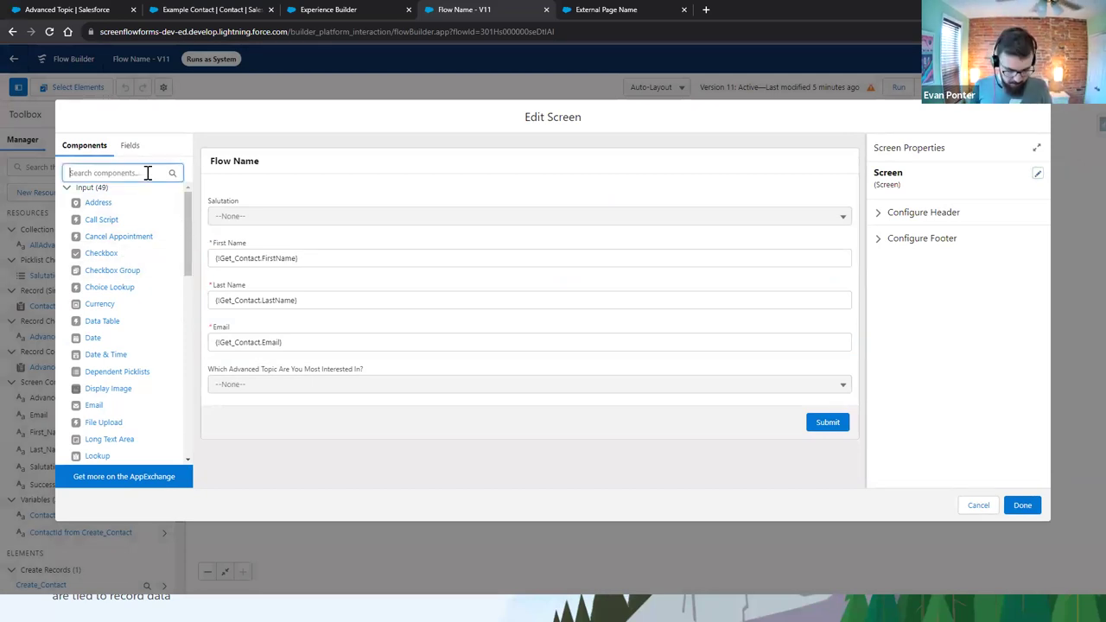
{"action": "type", "text": "display"}
{"action": "left_click_drag", "start_coordinate": [105, 202], "coordinate": [285, 357]}
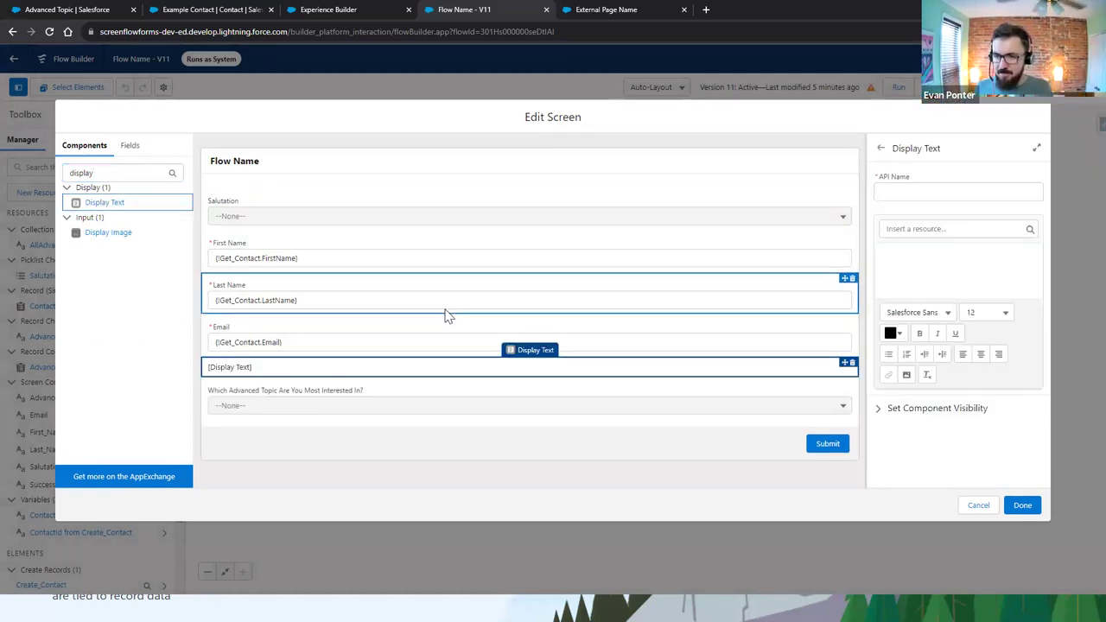
{"action": "left_click", "coordinate": [906, 191]}
{"action": "type", "text": "ReadOnlyInfo"}
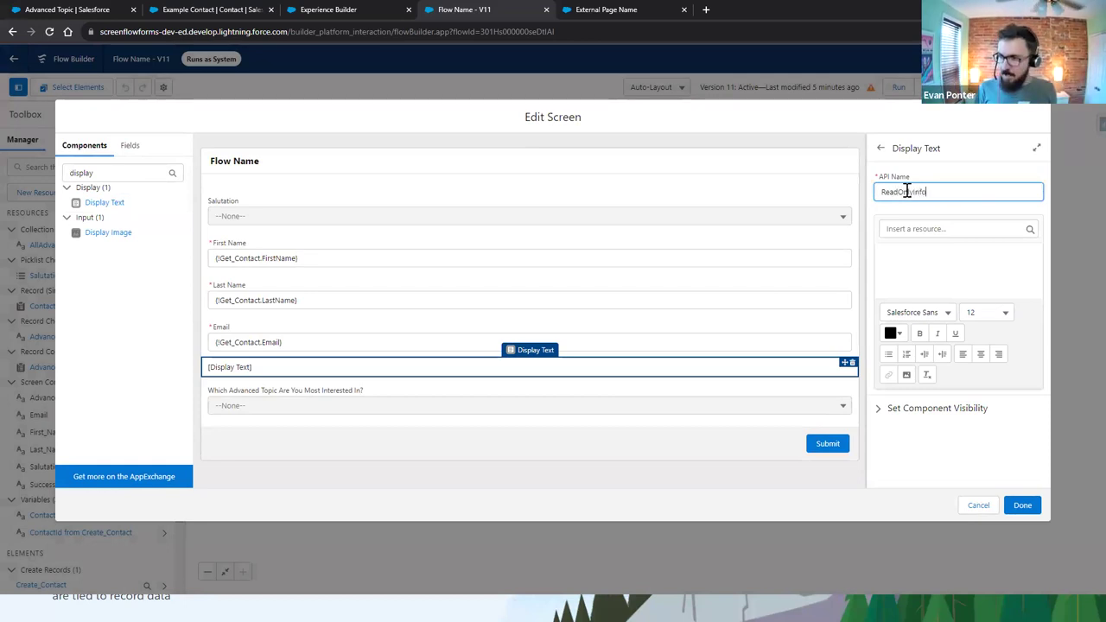
- Fill the display text with "First Name: {!Get_Contact.FirstName}" and make the First Name label bold
{"action": "left_click", "coordinate": [907, 251]}
{"action": "type", "text": "First Name:"}
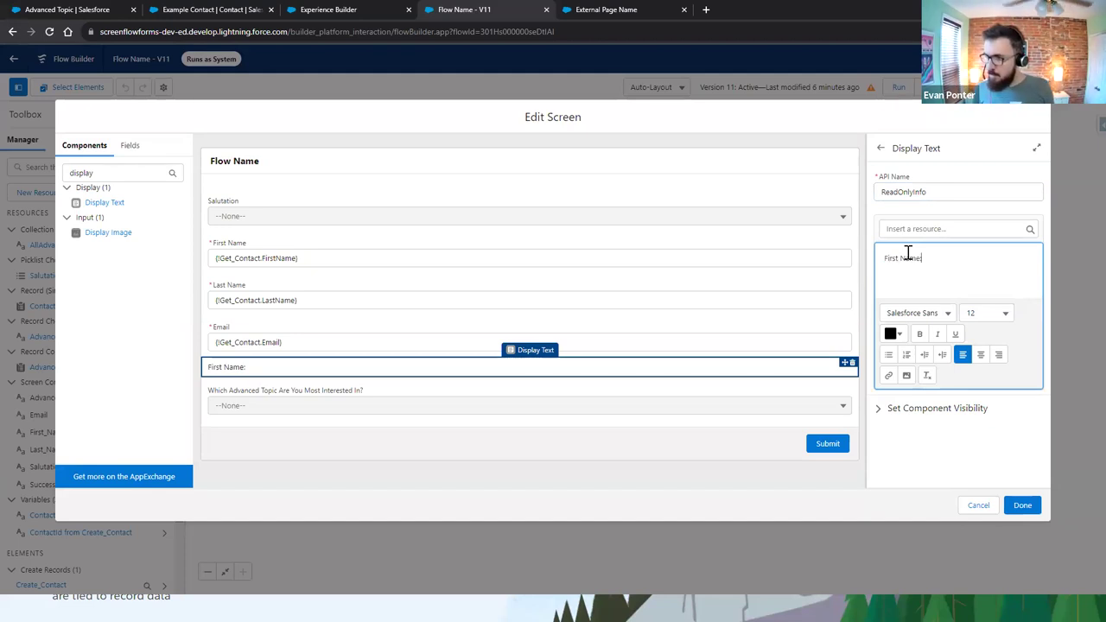
{"action": "left_click", "coordinate": [927, 227]}
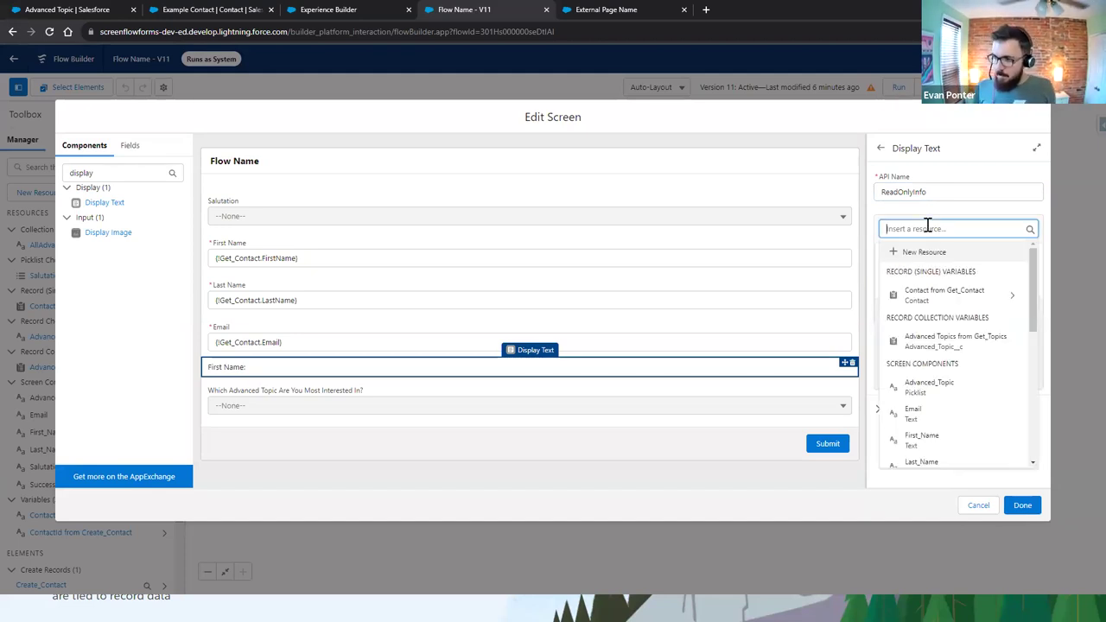
{"action": "type", "text": "g"}
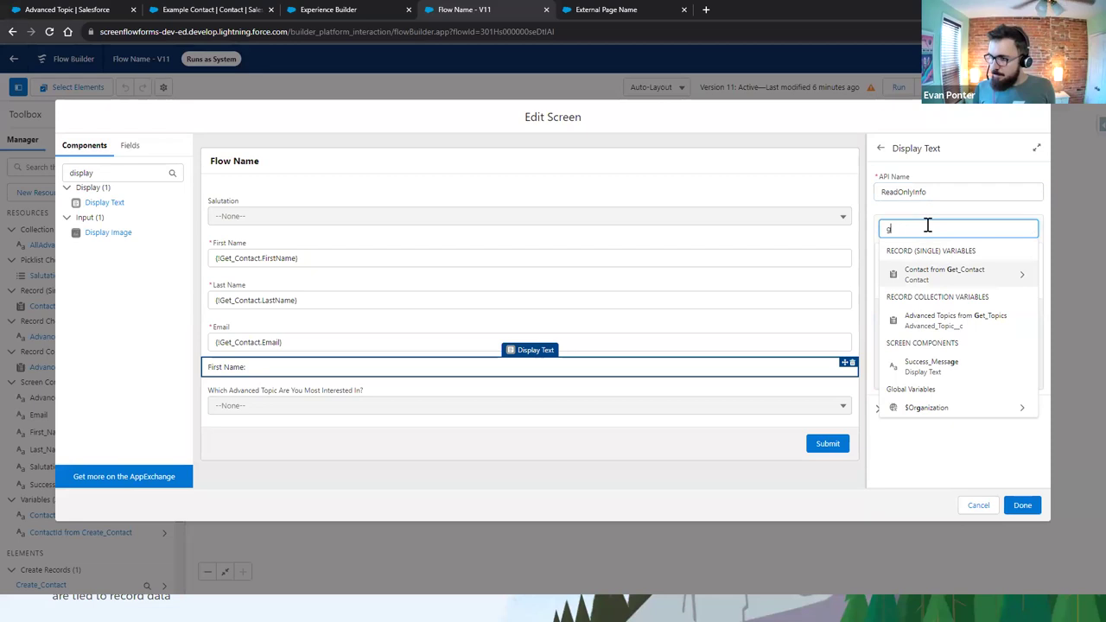
{"action": "key", "text": "Return"}
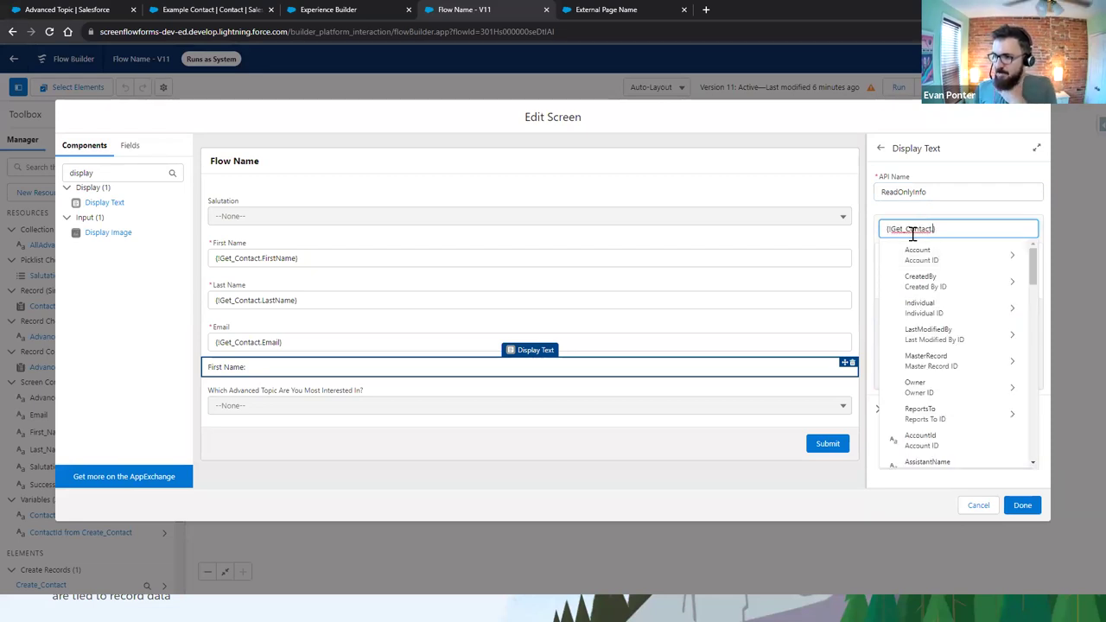
{"action": "type", "text": "first"}
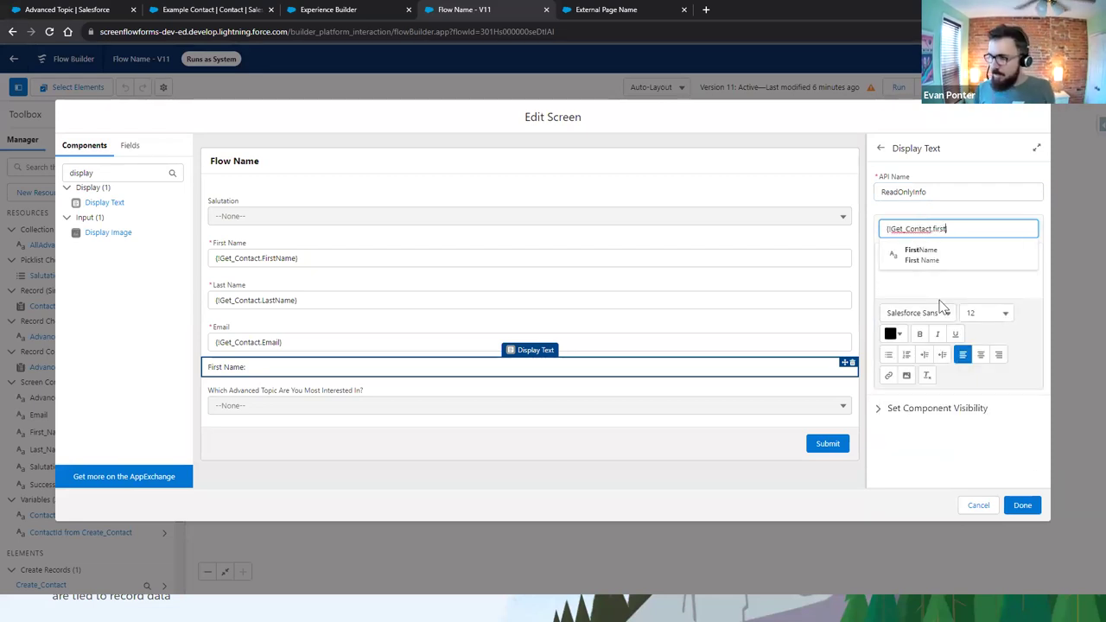
{"action": "left_click", "coordinate": [936, 255]}
{"action": "left_click", "coordinate": [921, 258]}
{"action": "key", "text": "shift+Home"}
{"action": "key", "text": "ctrl+b"}
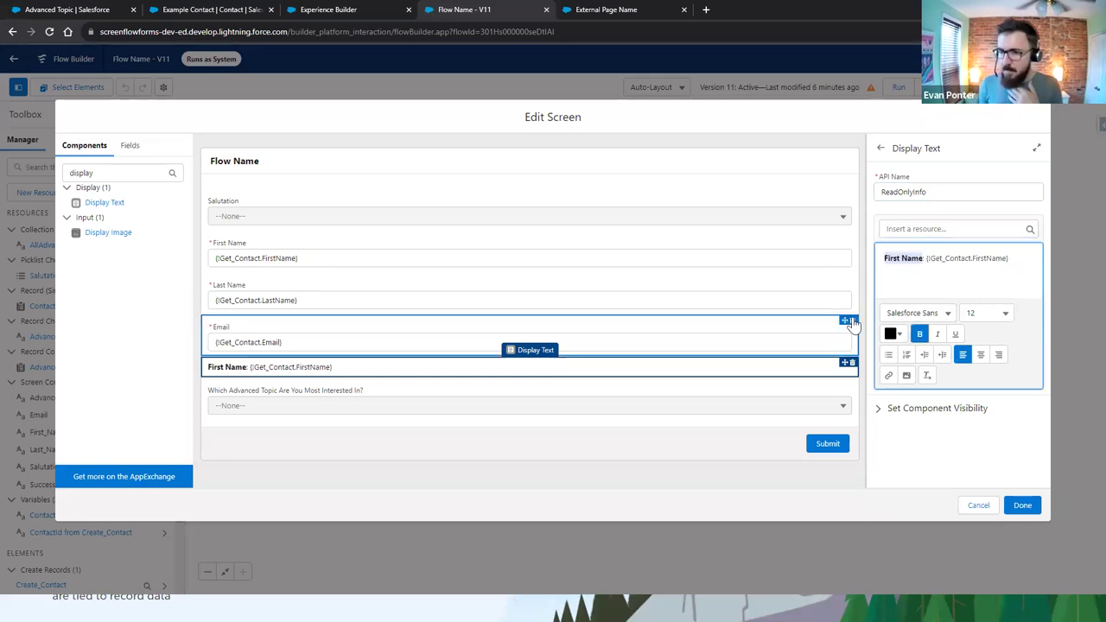
{"action": "left_click", "coordinate": [921, 418]}
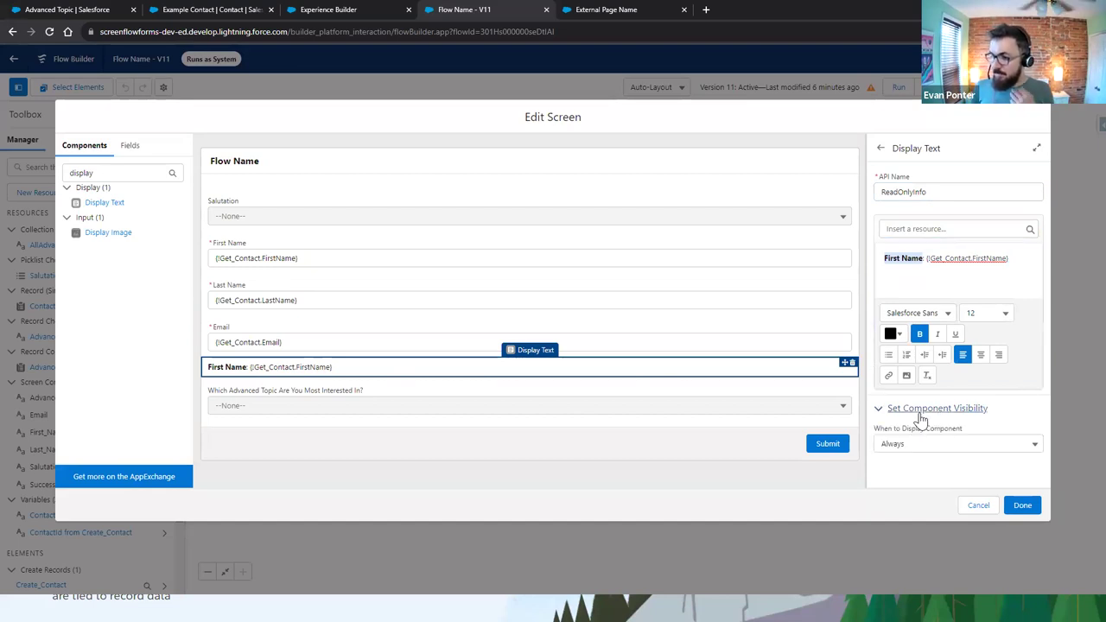
{"action": "left_click", "coordinate": [918, 442]}
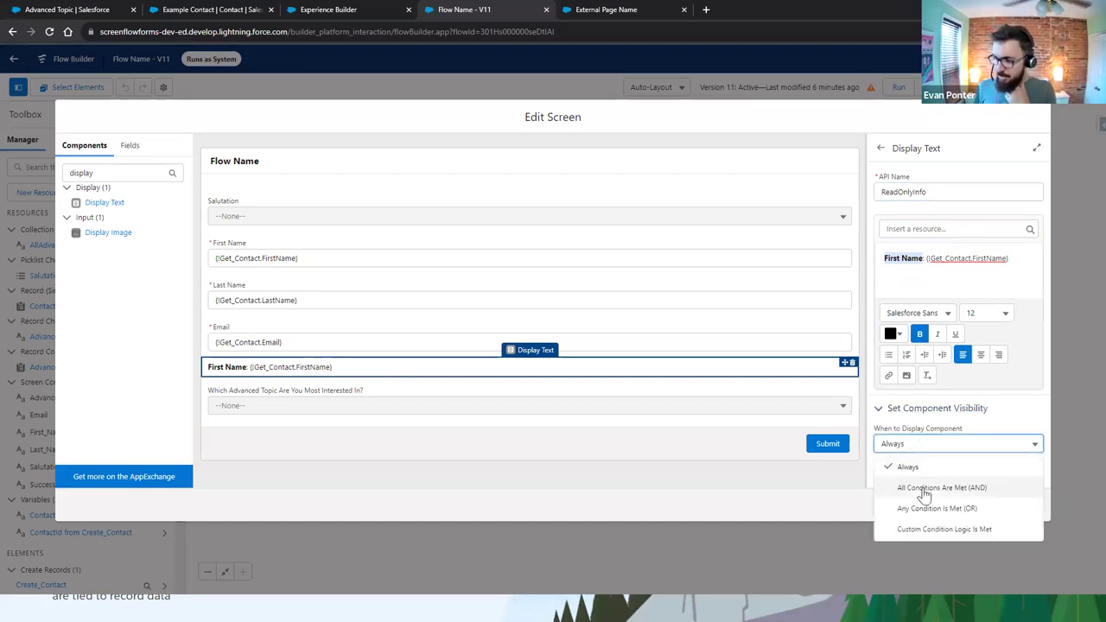
{"action": "left_click", "coordinate": [938, 488]}
{"action": "left_click", "coordinate": [926, 477]}
{"action": "left_click", "coordinate": [788, 436]}
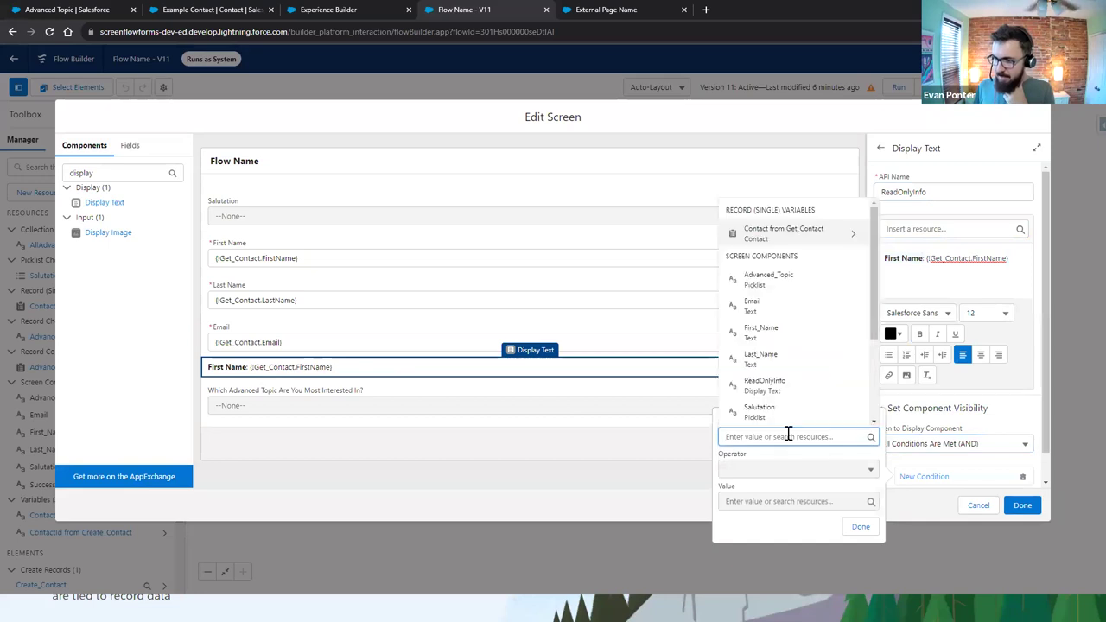
{"action": "left_click", "coordinate": [805, 238]}
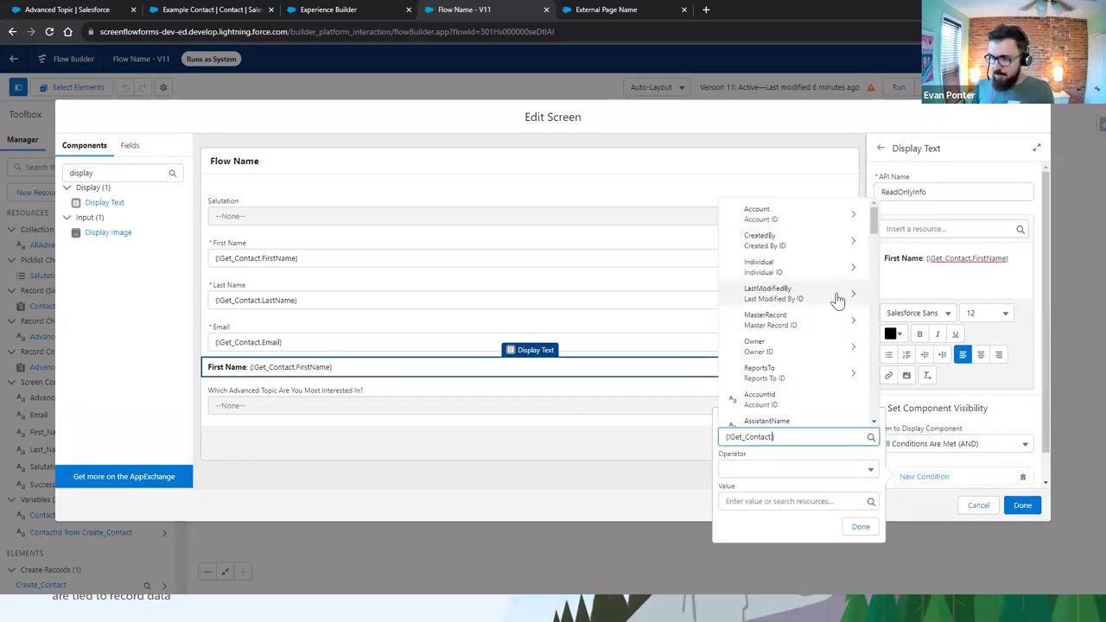
{"action": "scroll", "coordinate": [872, 224], "scroll_direction": "down", "scroll_amount": 10}
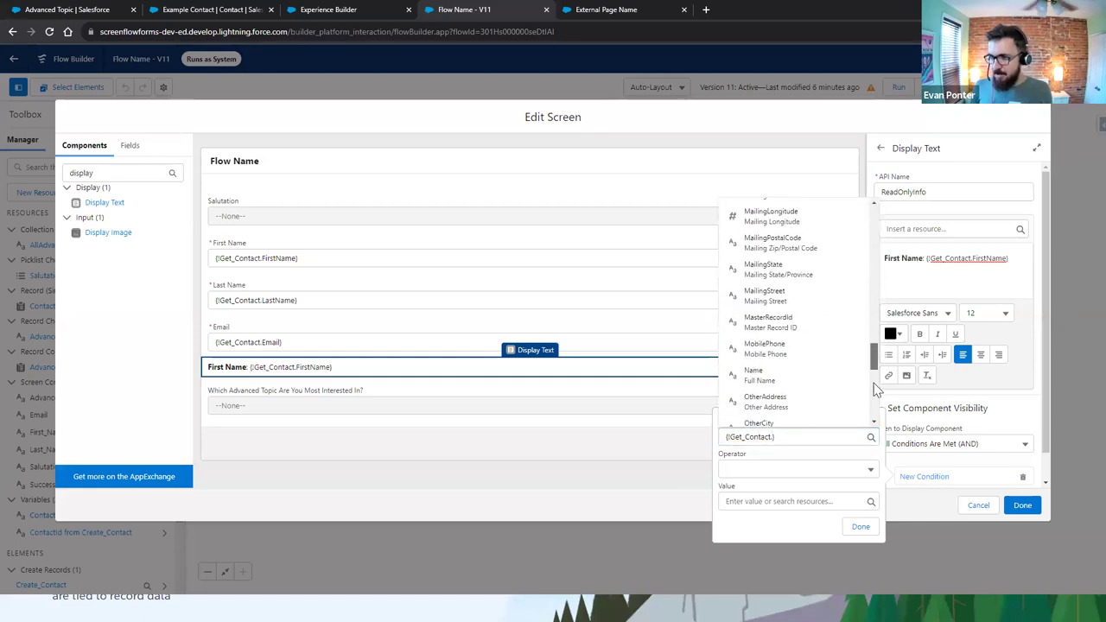
{"action": "left_click", "coordinate": [870, 183]}
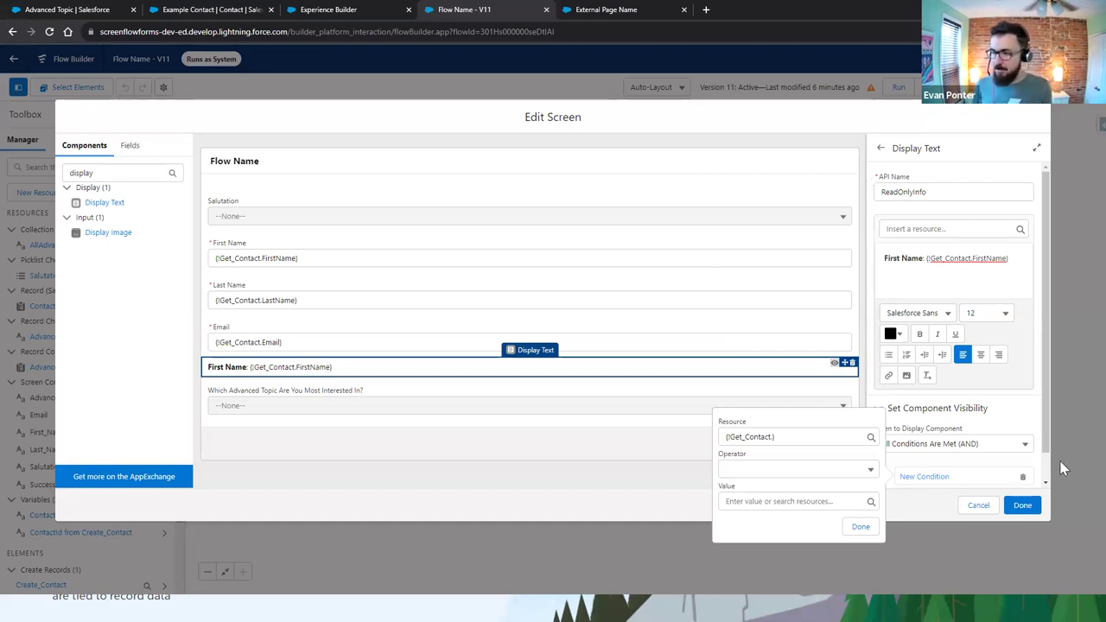
- Set the ReadOnlyInfo component's visibility to Always and finish editing the screen
{"action": "left_click", "coordinate": [1003, 444]}
{"action": "left_click", "coordinate": [963, 466]}
{"action": "left_click", "coordinate": [1021, 506]}
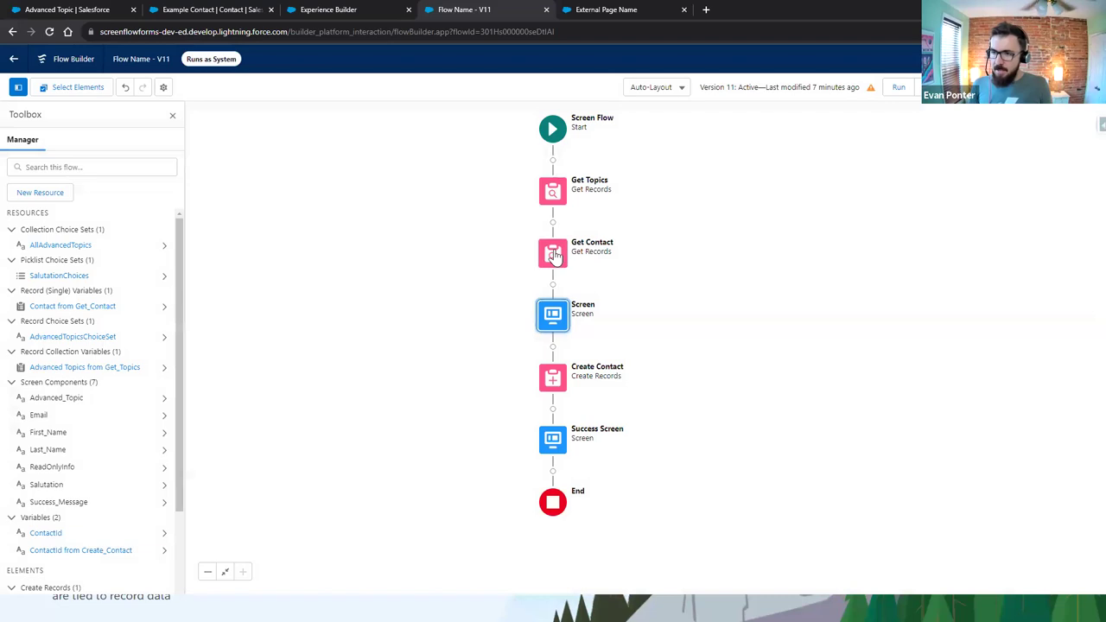
- Add a Decision element between Get Contact and Screen, labelled "Was A Contact Found?"
{"action": "left_click", "coordinate": [553, 285]}
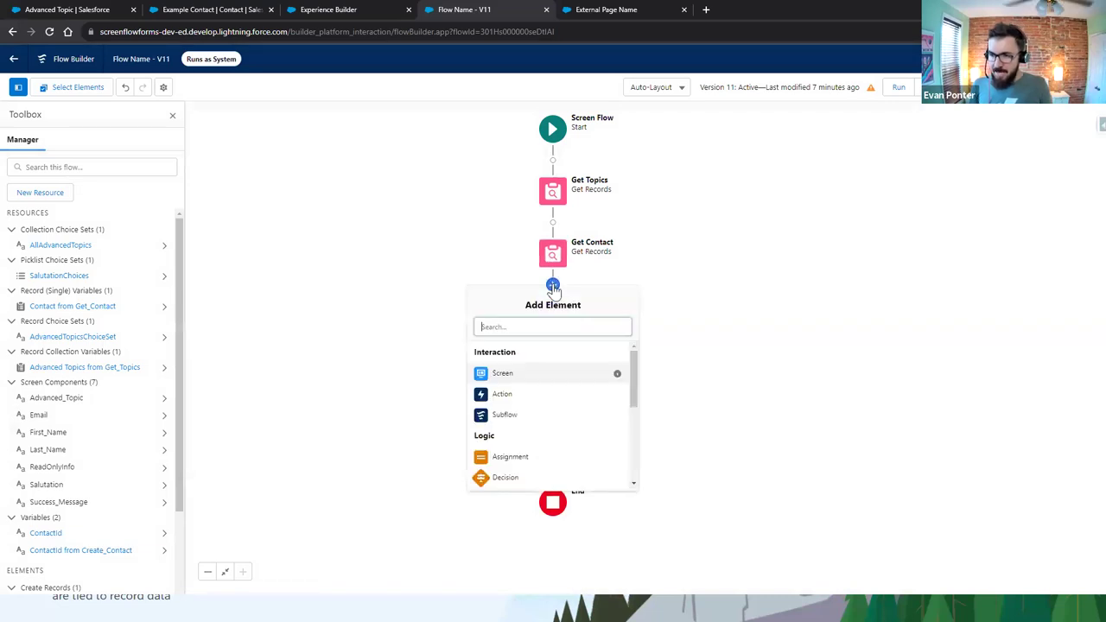
{"action": "left_click", "coordinate": [531, 480]}
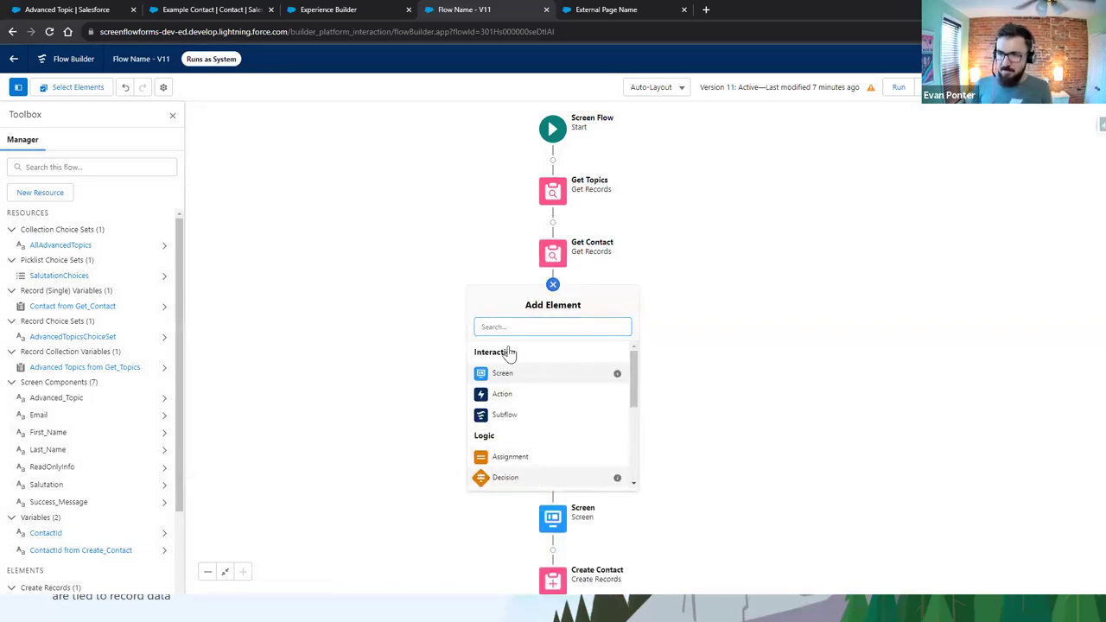
{"action": "type", "text": "Was A Contac"}
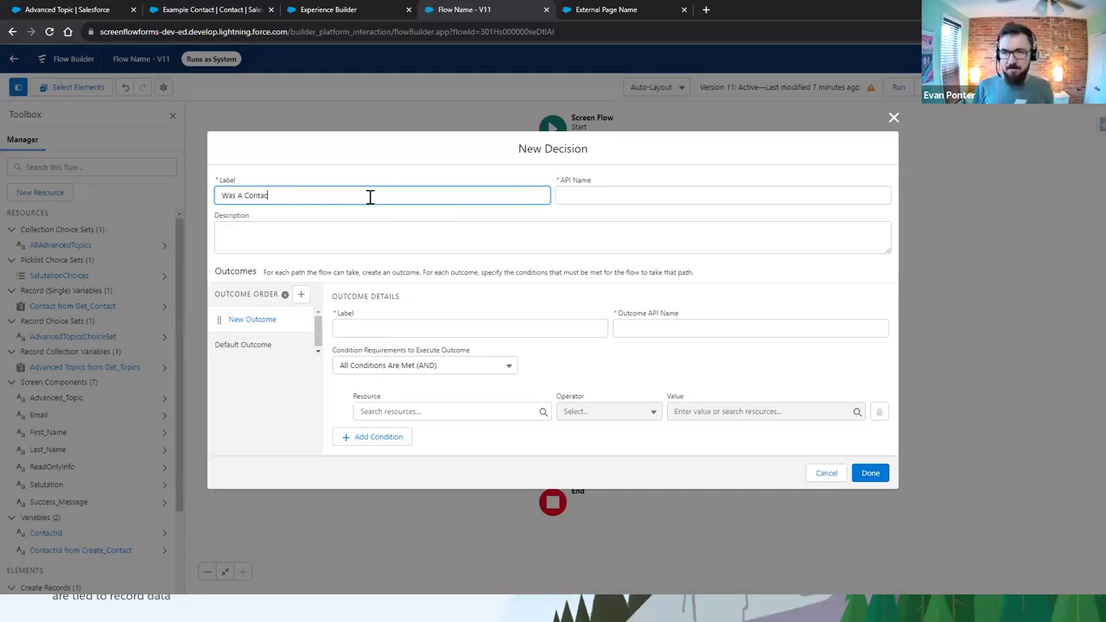
{"action": "key", "text": "Tab"}
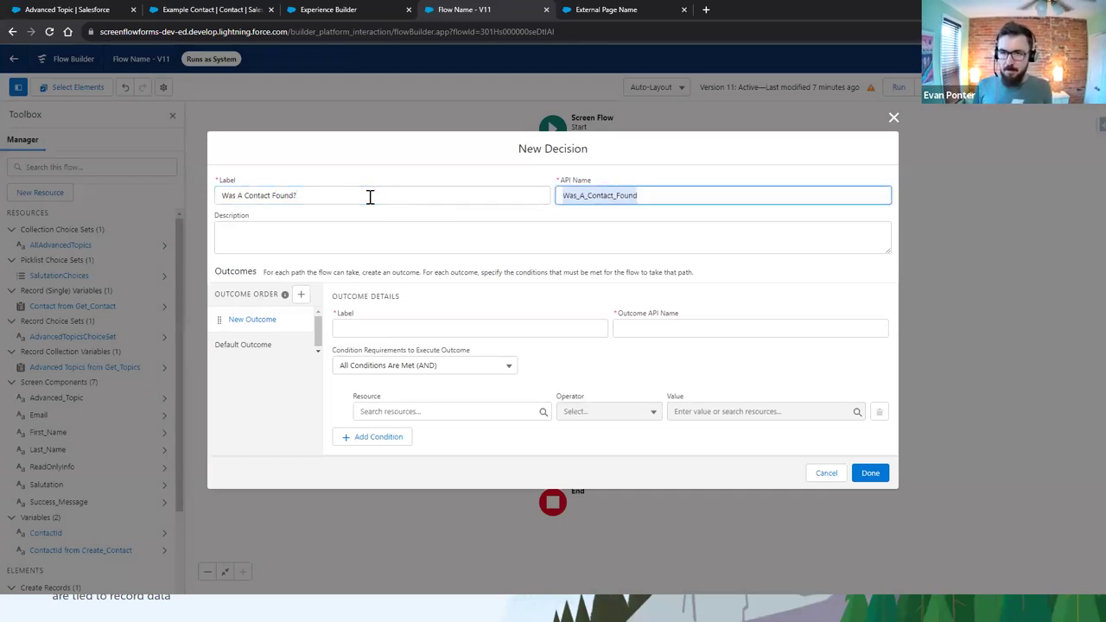
- Label the decision's first outcome "Contact Found" and its default outcome "No Contact Was Found"
{"action": "left_click", "coordinate": [386, 328]}
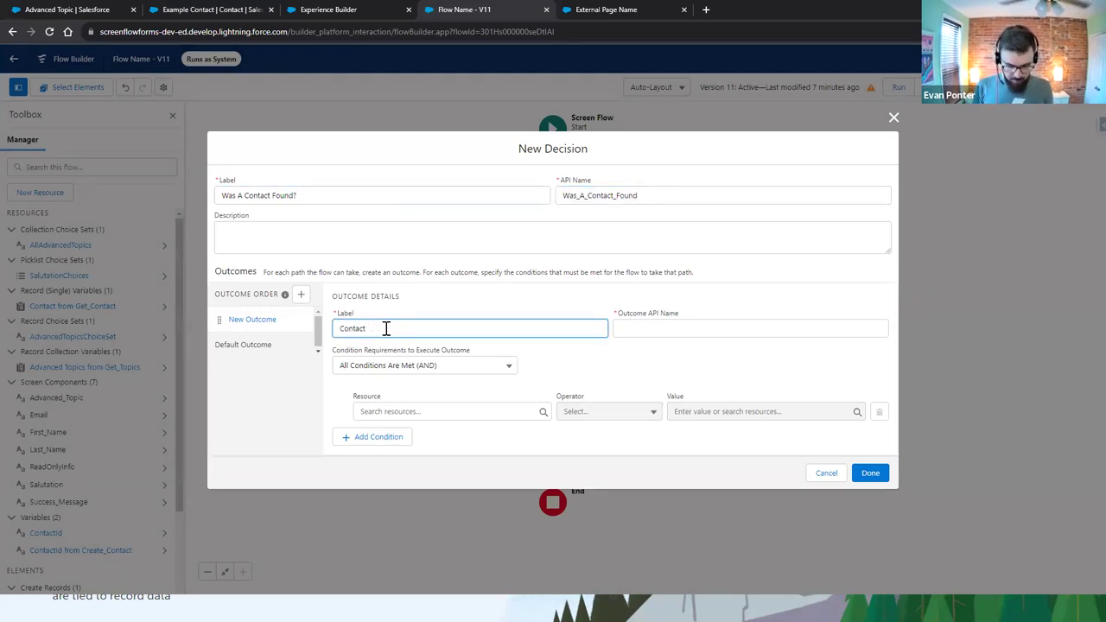
{"action": "left_click", "coordinate": [287, 338]}
{"action": "left_click", "coordinate": [406, 309]}
{"action": "key", "text": "ctrl+a"}
{"action": "type", "text": "N"}
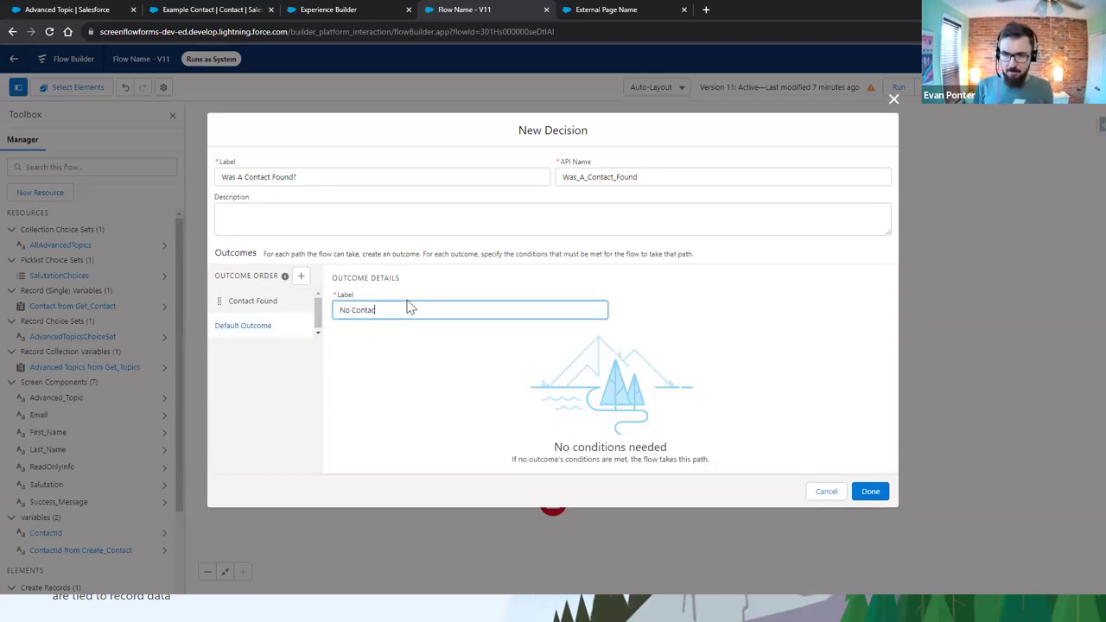
{"action": "type", "text": "o Contact Was Found"}
- Set the Contact Found outcome's condition to Contact from Get_Contact Is Null False, and check the default outcome
{"action": "left_click", "coordinate": [236, 303]}
{"action": "left_click", "coordinate": [415, 407]}
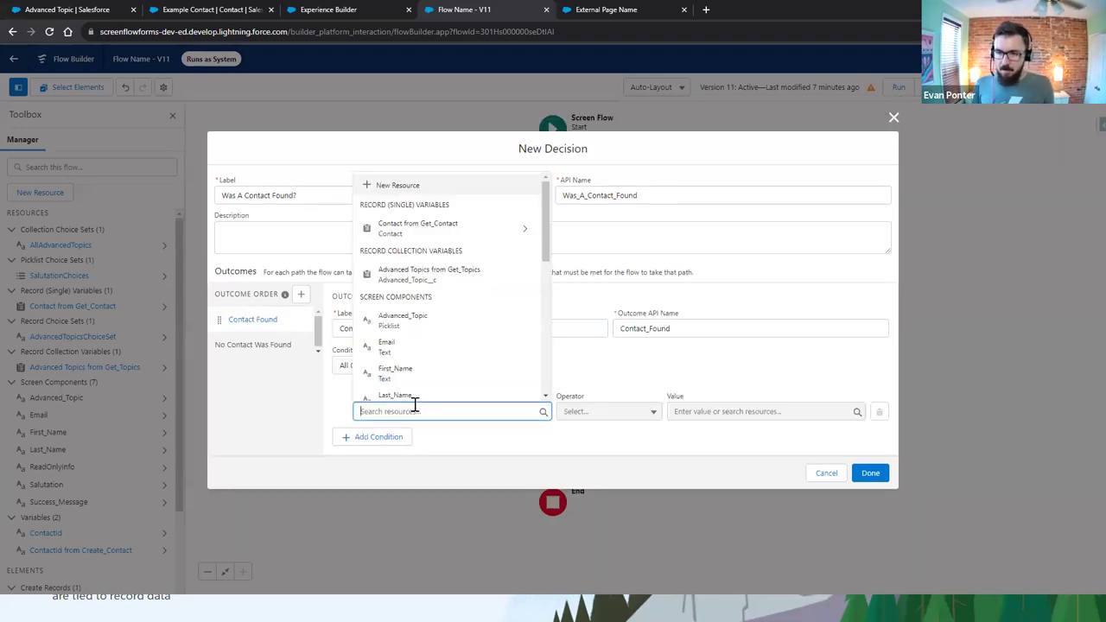
{"action": "left_click", "coordinate": [434, 230]}
{"action": "left_click", "coordinate": [445, 443]}
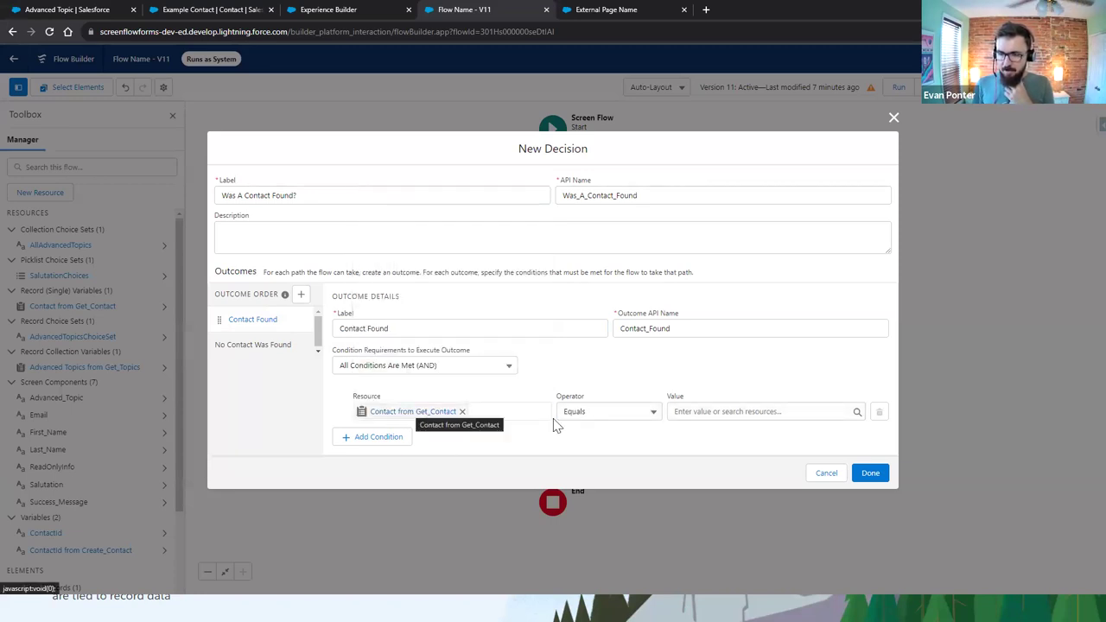
{"action": "left_click", "coordinate": [586, 414]}
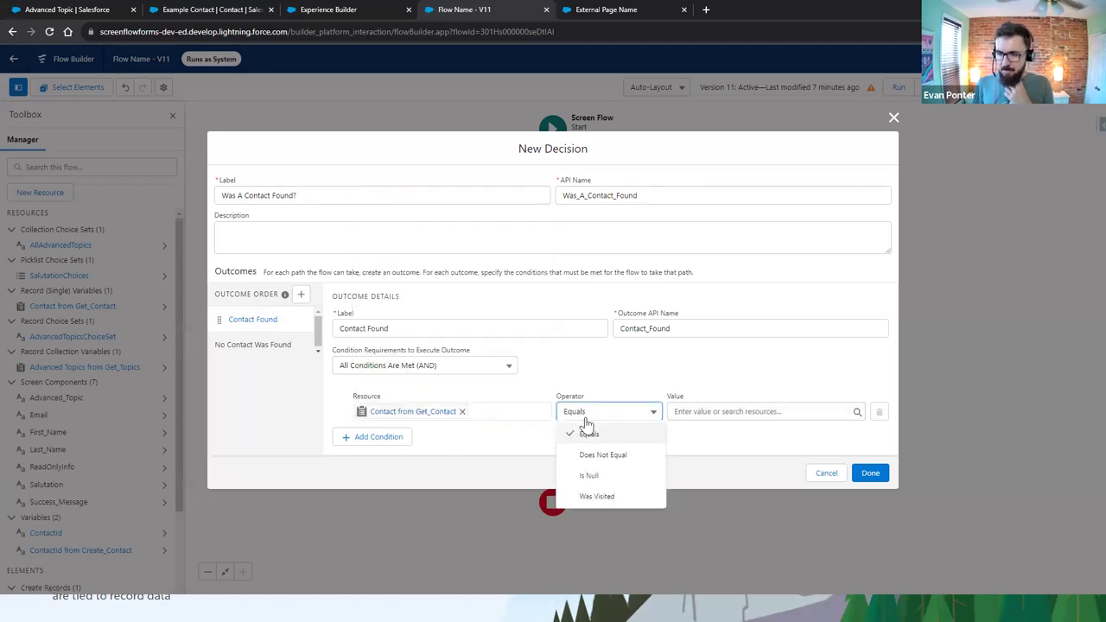
{"action": "left_click", "coordinate": [591, 476]}
{"action": "left_click", "coordinate": [702, 411]}
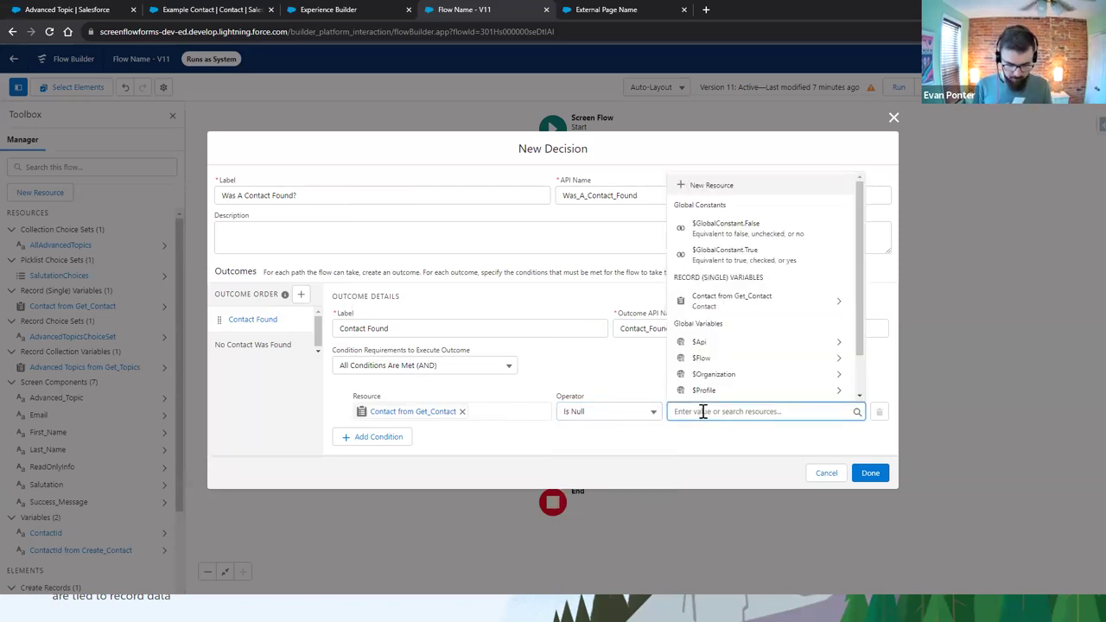
{"action": "type", "text": "false"}
{"action": "left_click", "coordinate": [740, 383]}
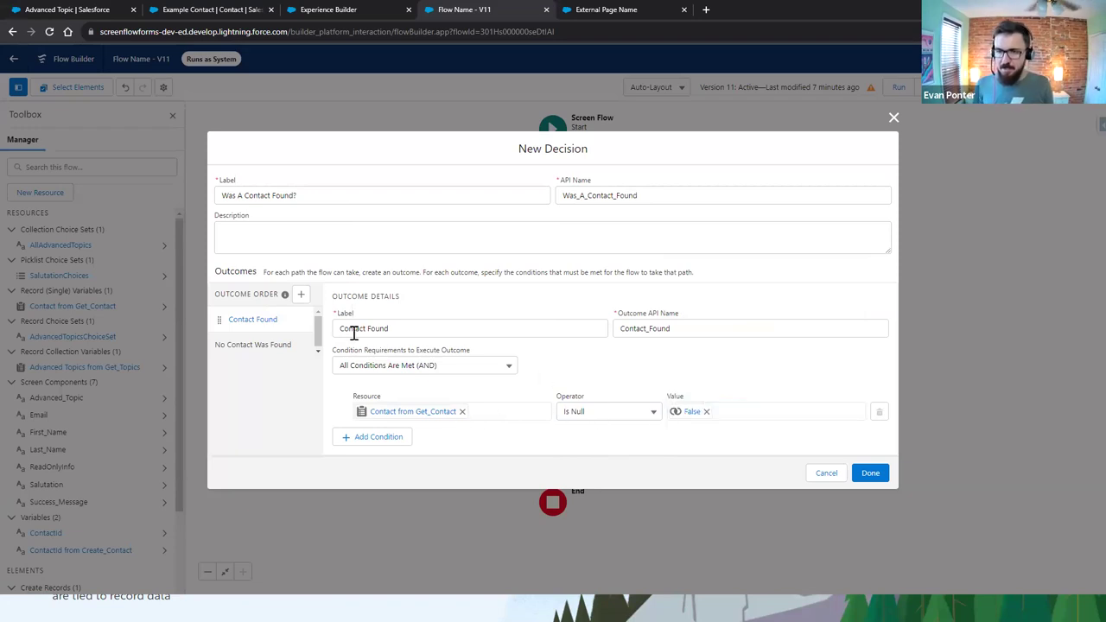
{"action": "left_click", "coordinate": [270, 347]}
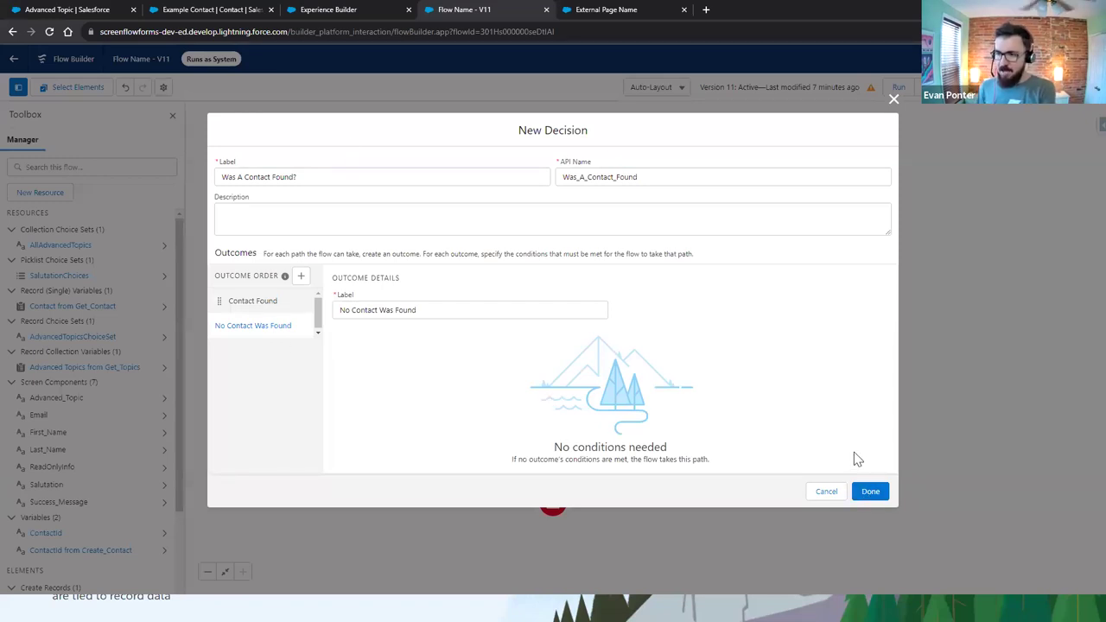
- Finish the decision, and set the ReadOnlyInfo display text on Screen to appear when All Conditions Are Met (AND)
{"action": "key", "text": "Return"}
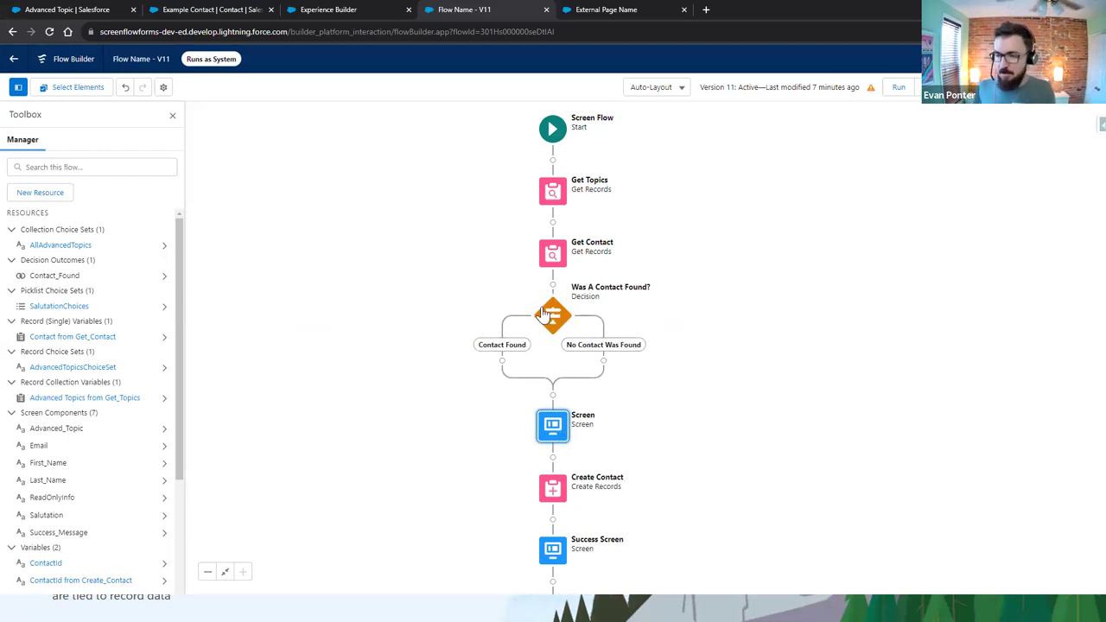
{"action": "double_click", "coordinate": [554, 424]}
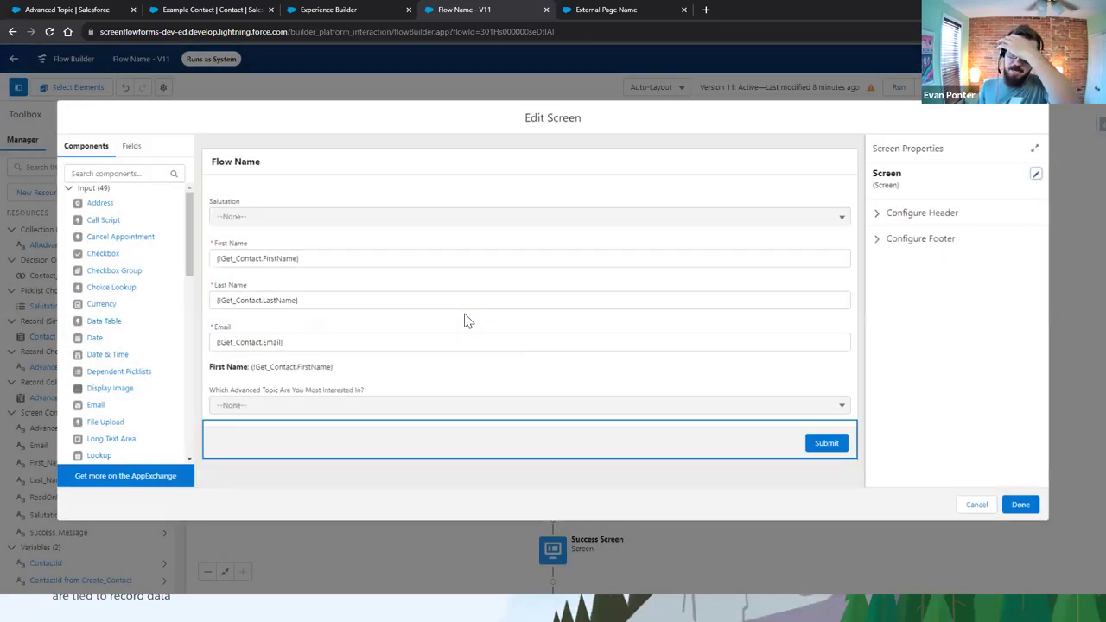
{"action": "left_click", "coordinate": [464, 366]}
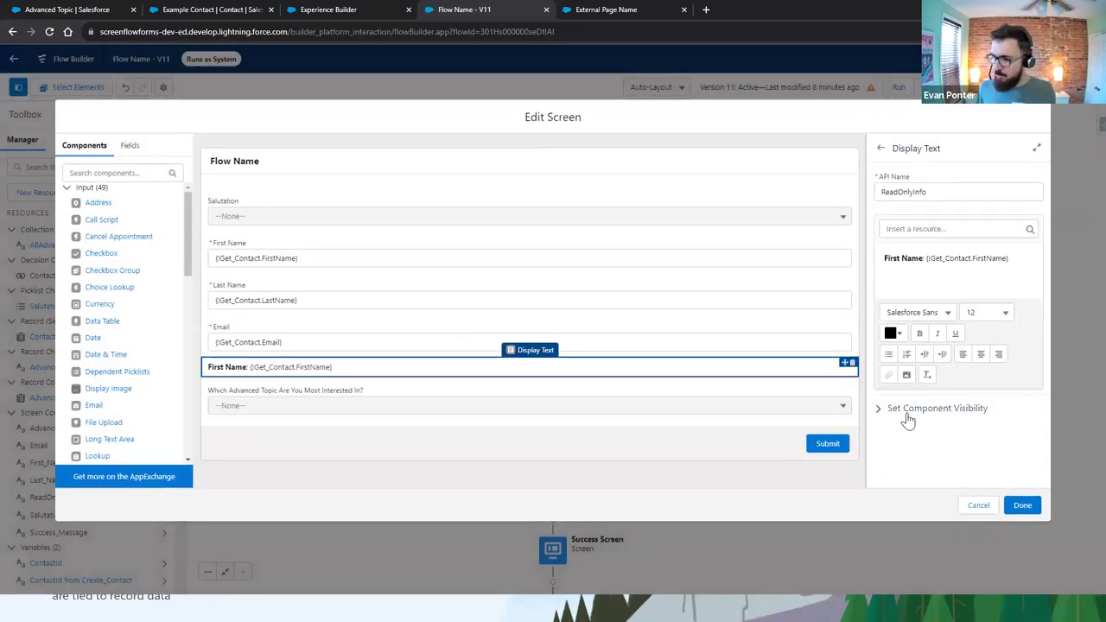
{"action": "left_click", "coordinate": [907, 413]}
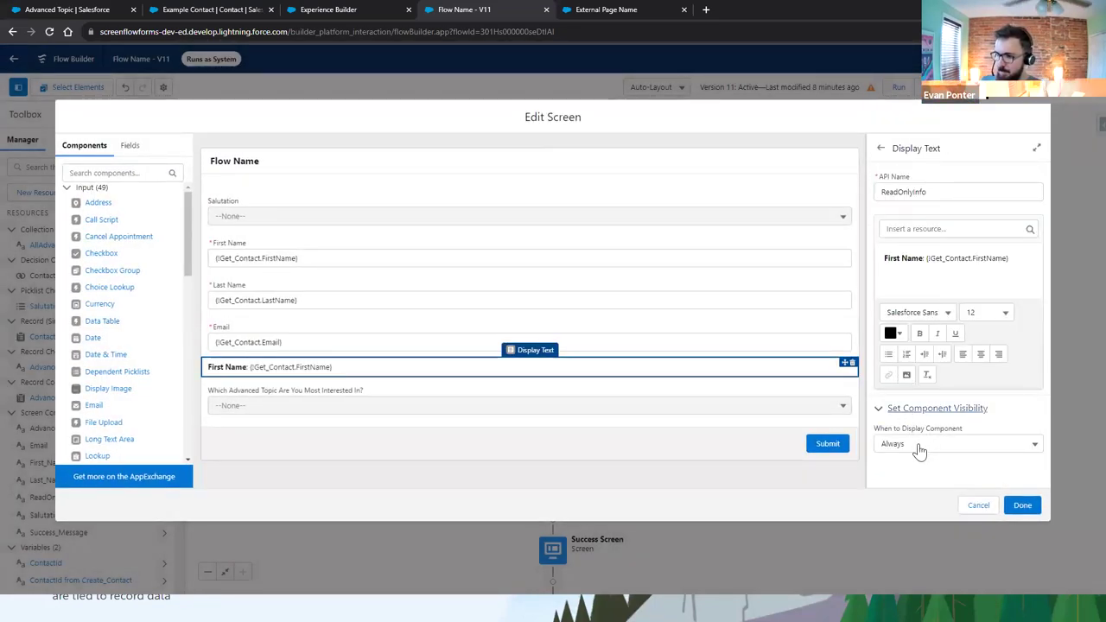
{"action": "left_click", "coordinate": [920, 445]}
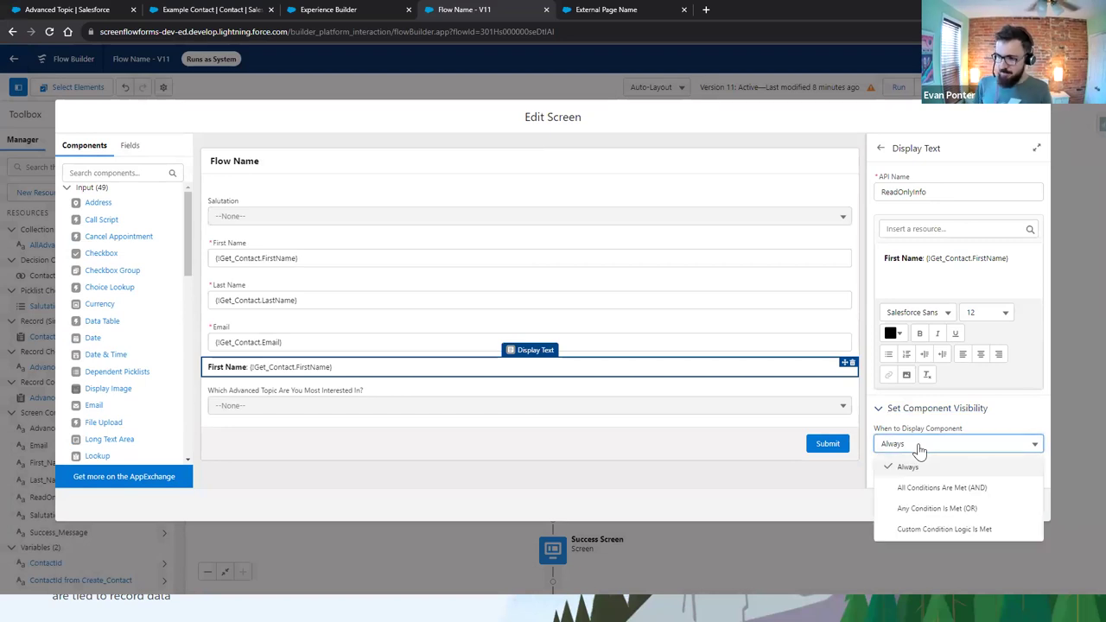
{"action": "left_click", "coordinate": [940, 489]}
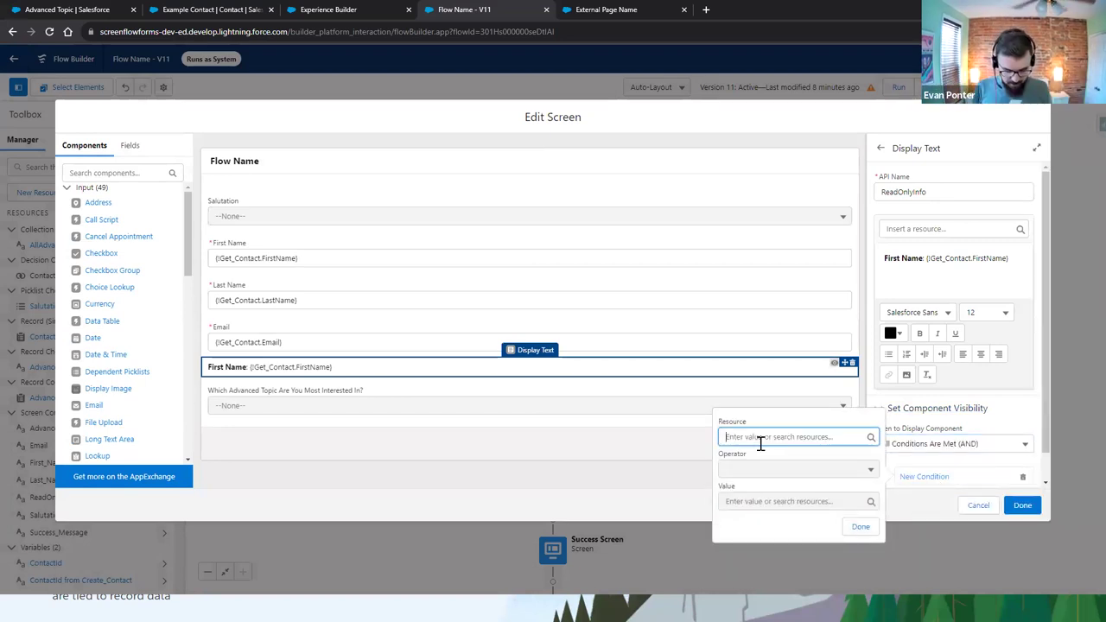
- Set ReadOnlyInfo's visibility condition to Contact_Found Equals True and move the component directly above the First Name input
{"action": "type", "text": "contac"}
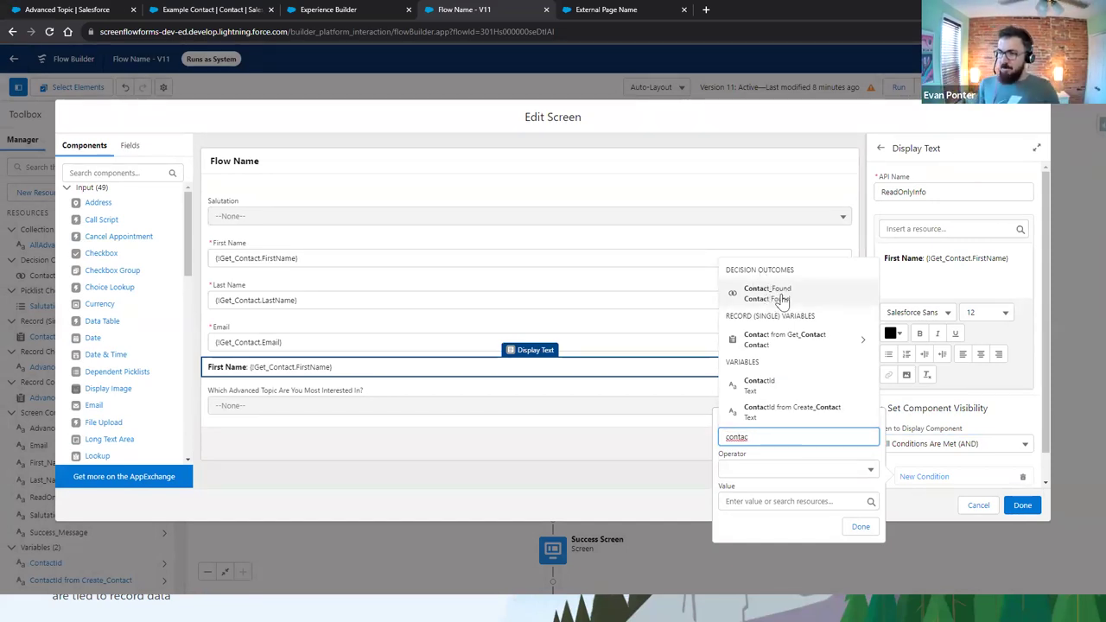
{"action": "left_click", "coordinate": [735, 295]}
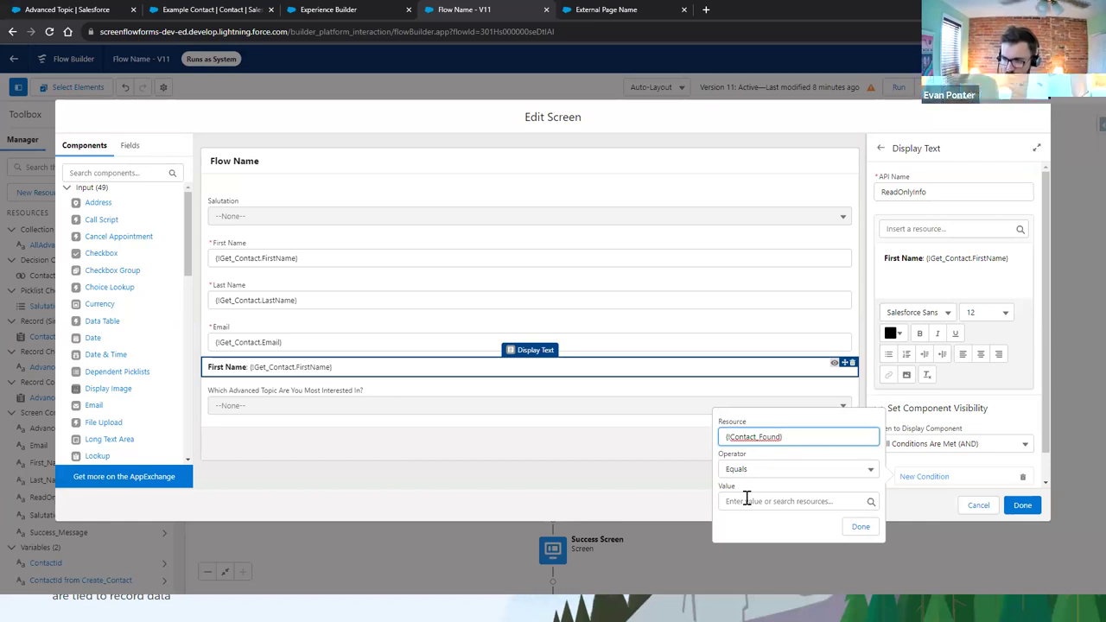
{"action": "left_click", "coordinate": [746, 499]}
{"action": "type", "text": "t.True"}
{"action": "left_click", "coordinate": [775, 476]}
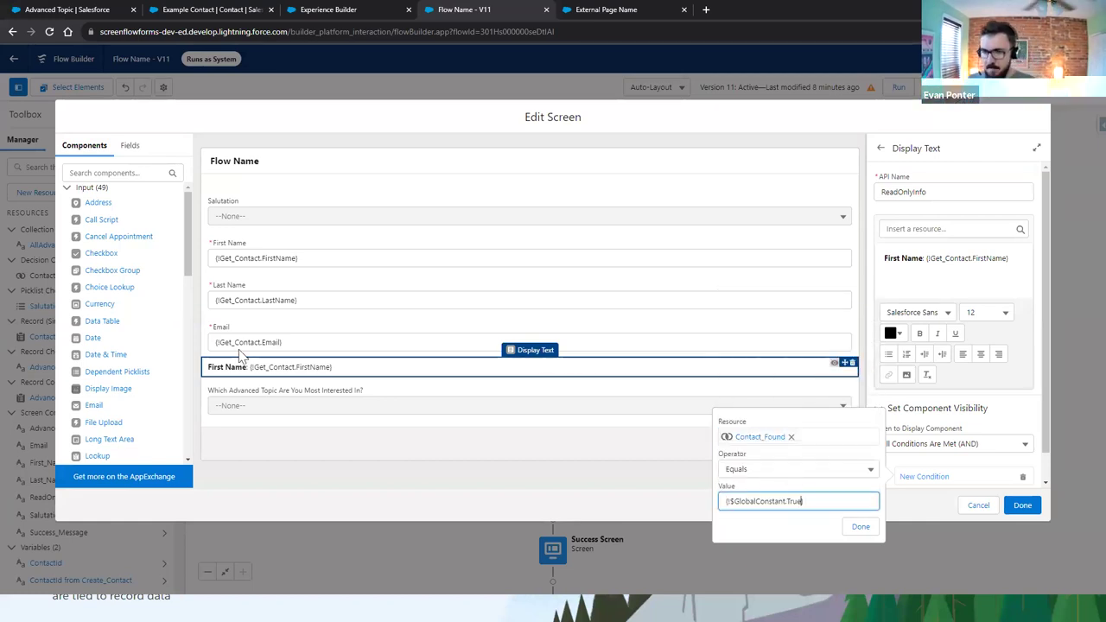
{"action": "left_click", "coordinate": [861, 528]}
{"action": "left_click_drag", "start_coordinate": [336, 377], "coordinate": [327, 252]}
- Set the First Name input's component visibility to All Conditions Are Met (AND)
{"action": "left_click", "coordinate": [303, 279]}
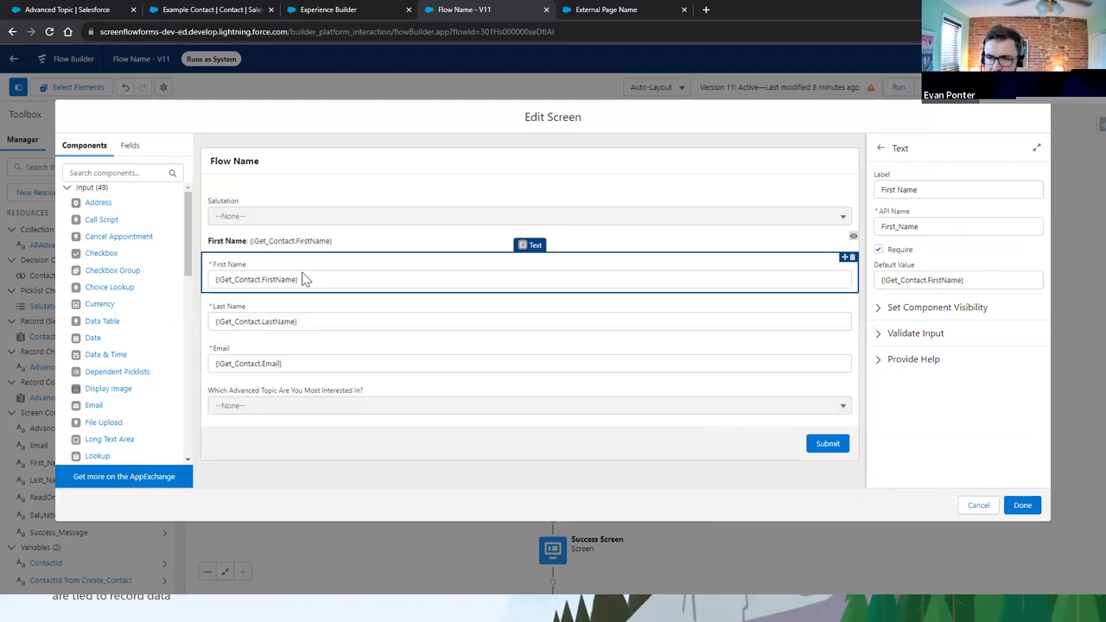
{"action": "left_click", "coordinate": [892, 318]}
{"action": "left_click", "coordinate": [893, 344]}
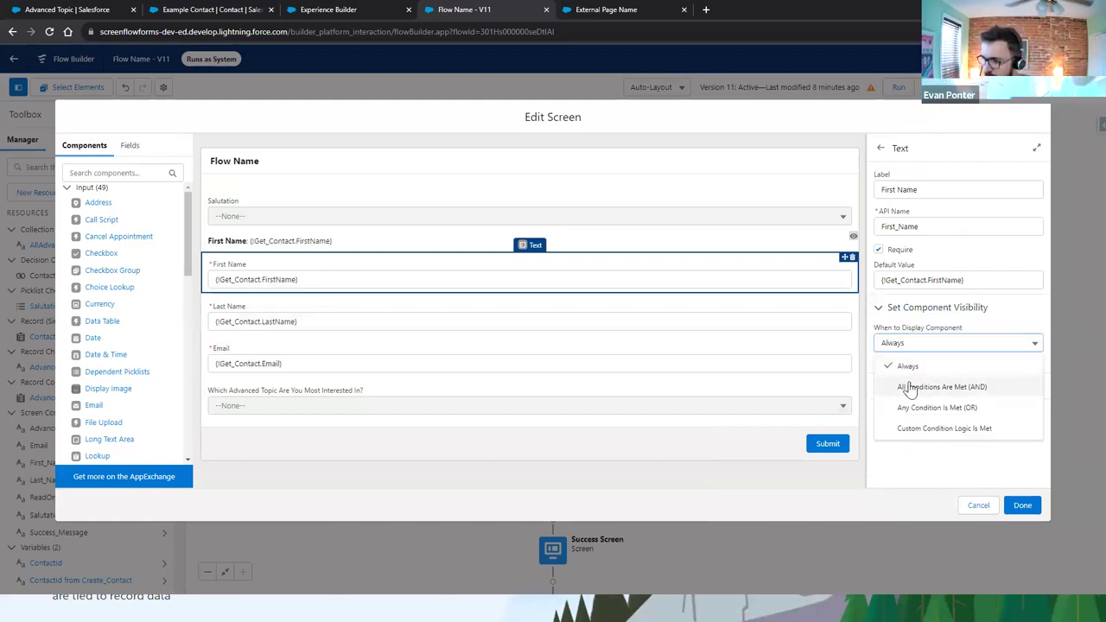
{"action": "left_click", "coordinate": [910, 388]}
- Define the First Name input's visibility condition as Contact_Found Does Not Equal True
{"action": "left_click", "coordinate": [808, 336]}
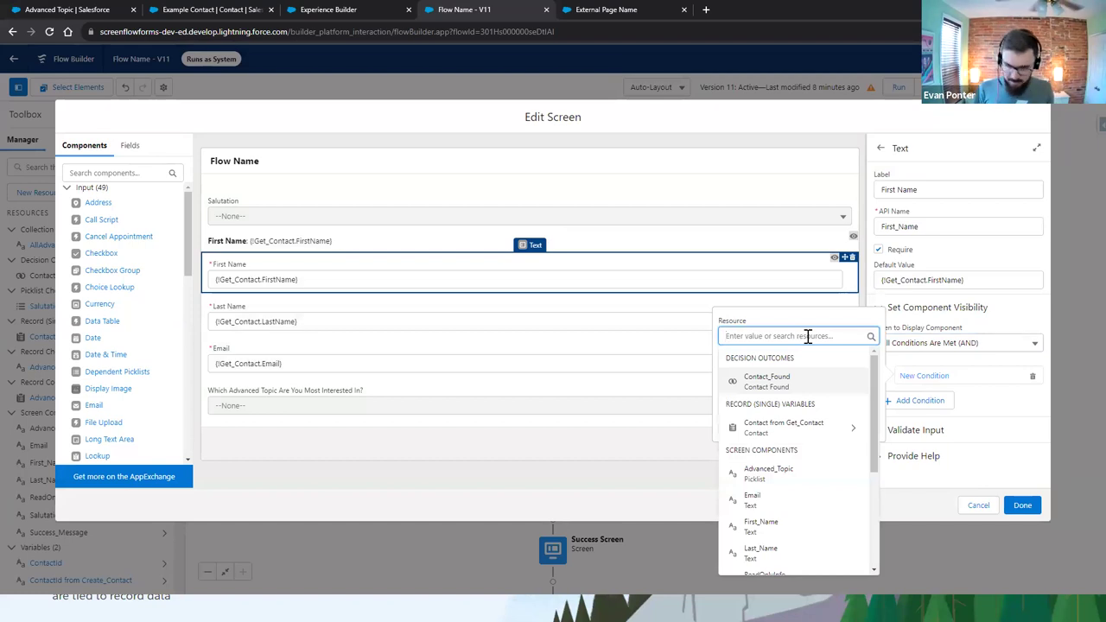
{"action": "left_click", "coordinate": [773, 380]}
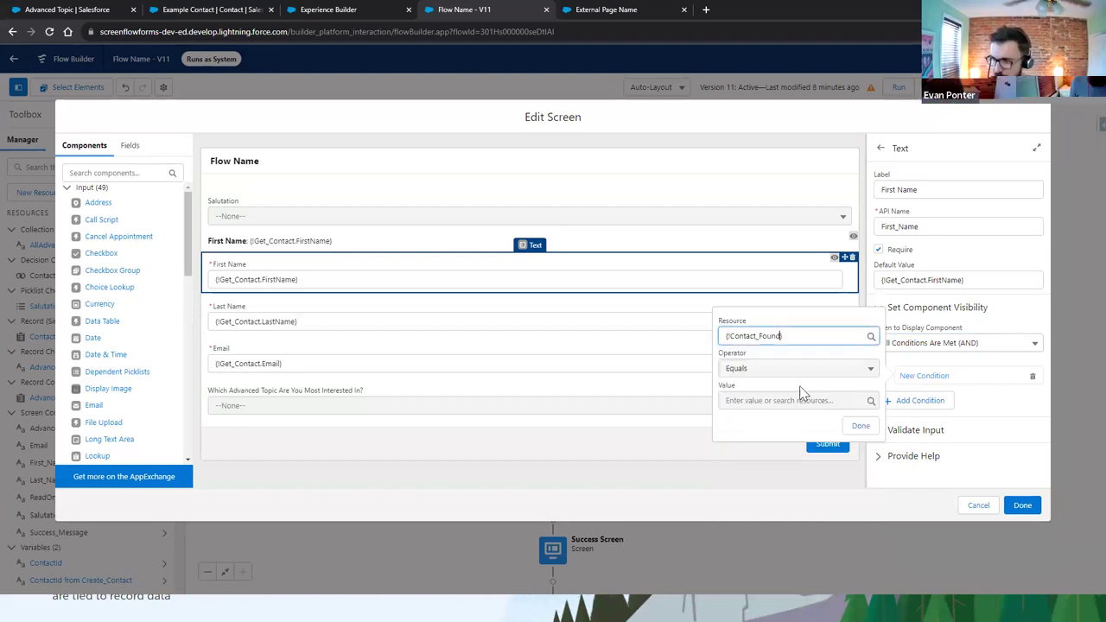
{"action": "left_click", "coordinate": [782, 368]}
{"action": "left_click", "coordinate": [772, 413]}
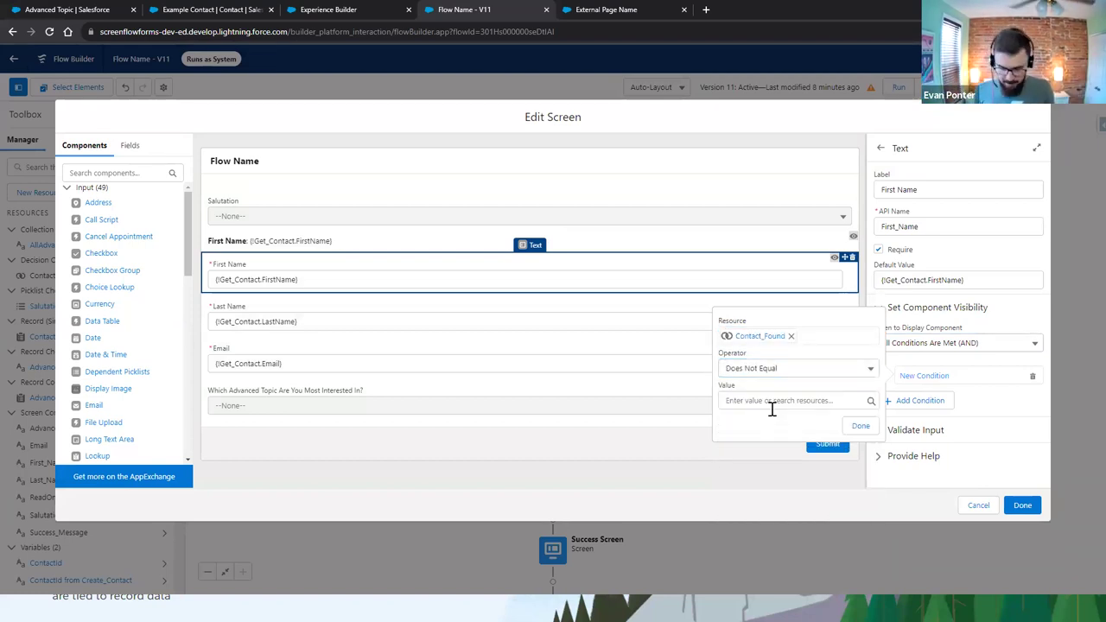
{"action": "left_click", "coordinate": [771, 402]}
{"action": "type", "text": "t.True"}
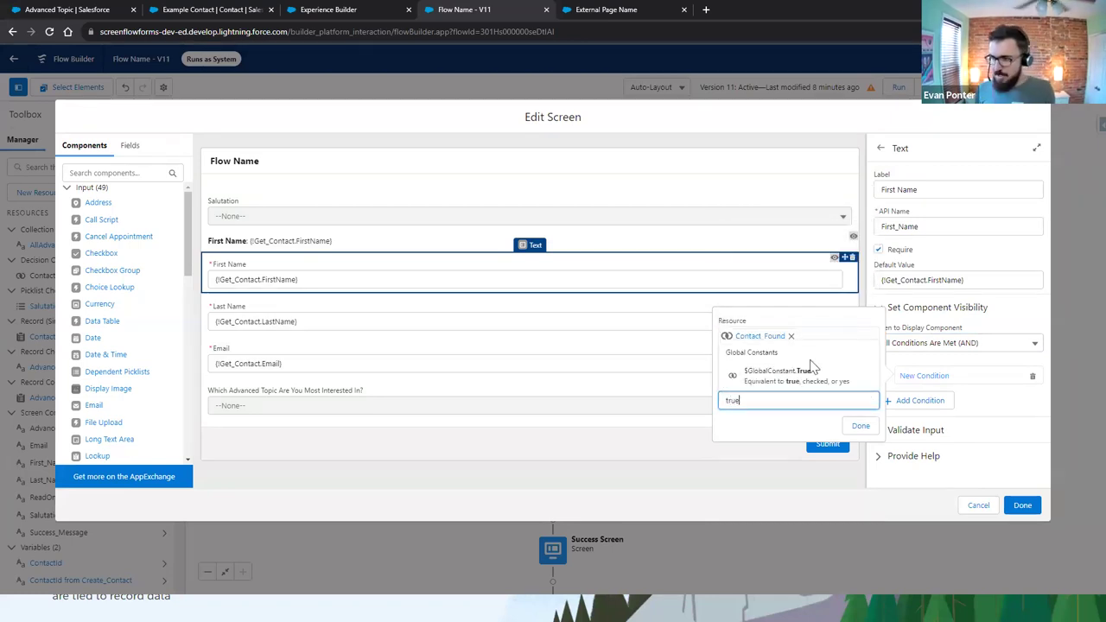
{"action": "left_click", "coordinate": [807, 365]}
{"action": "left_click", "coordinate": [774, 426]}
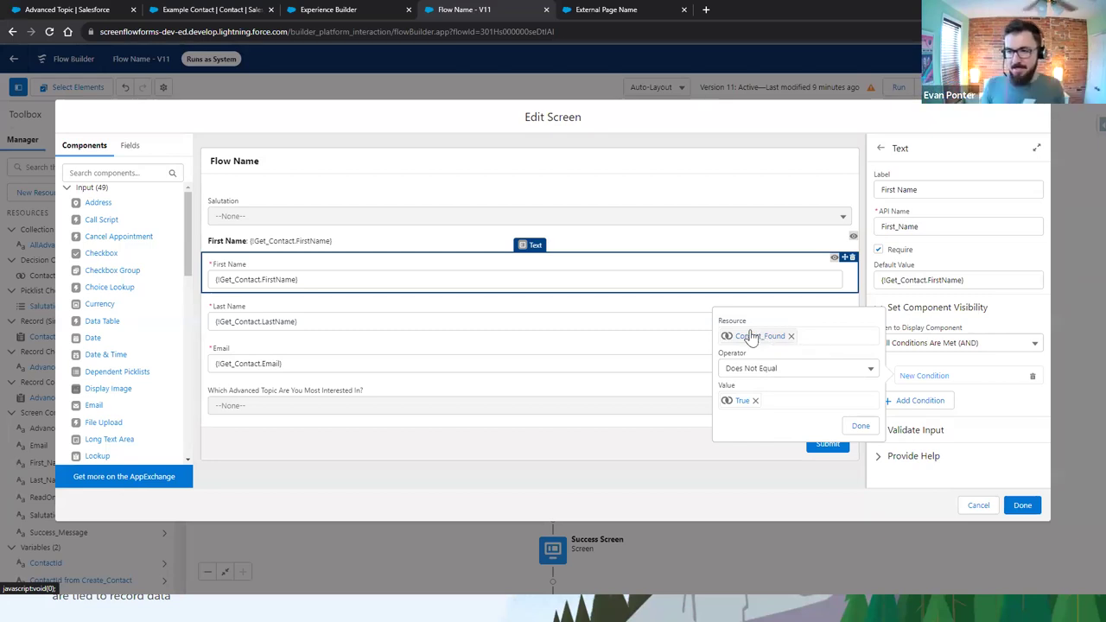
{"action": "left_click", "coordinate": [859, 425]}
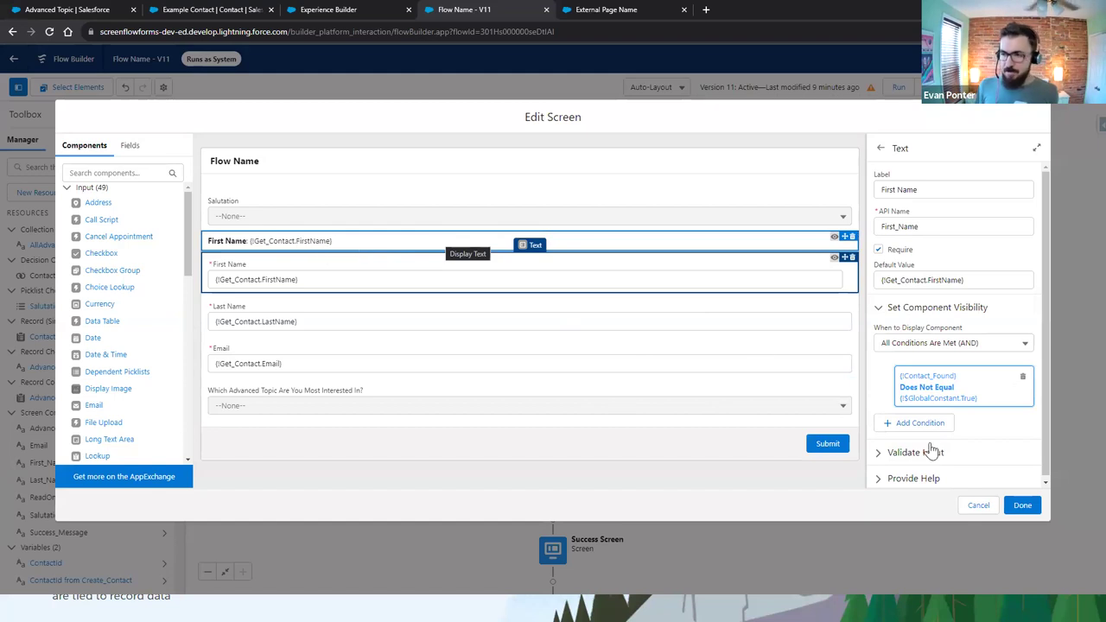
- Finish editing the screen, save the flow as a new version, and activate it
{"action": "left_click", "coordinate": [1022, 505]}
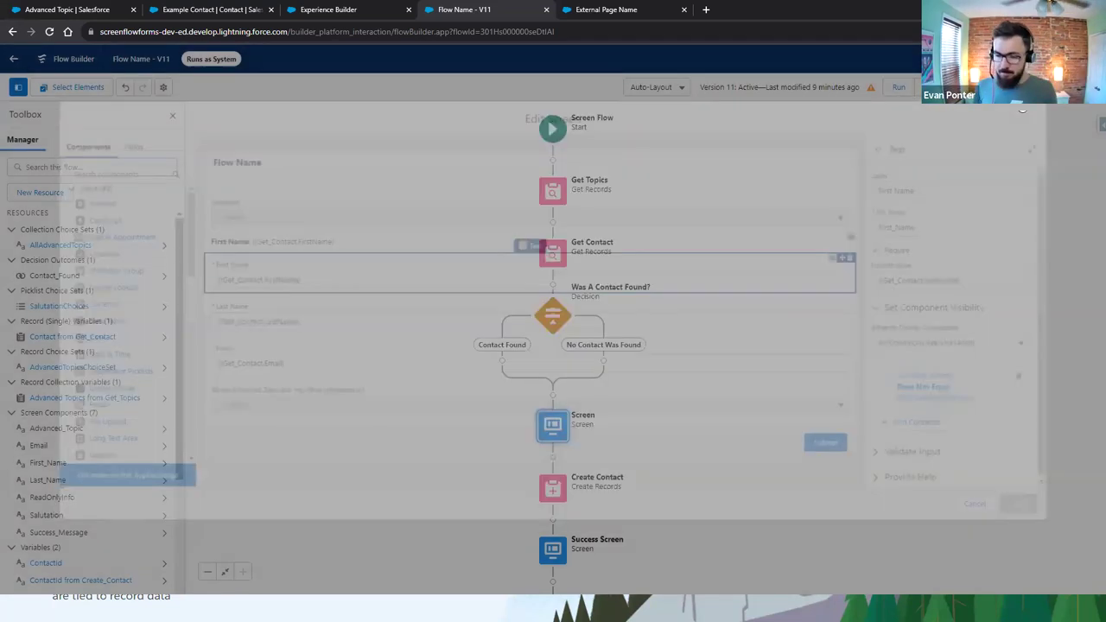
{"action": "key", "text": "ctrl+s"}
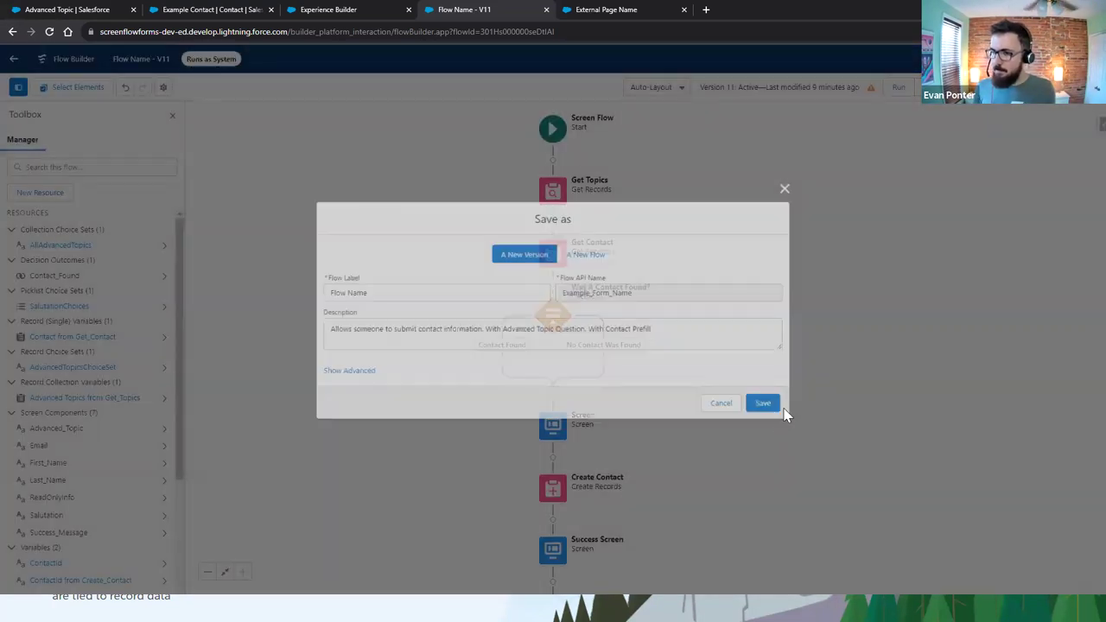
{"action": "left_click", "coordinate": [768, 406]}
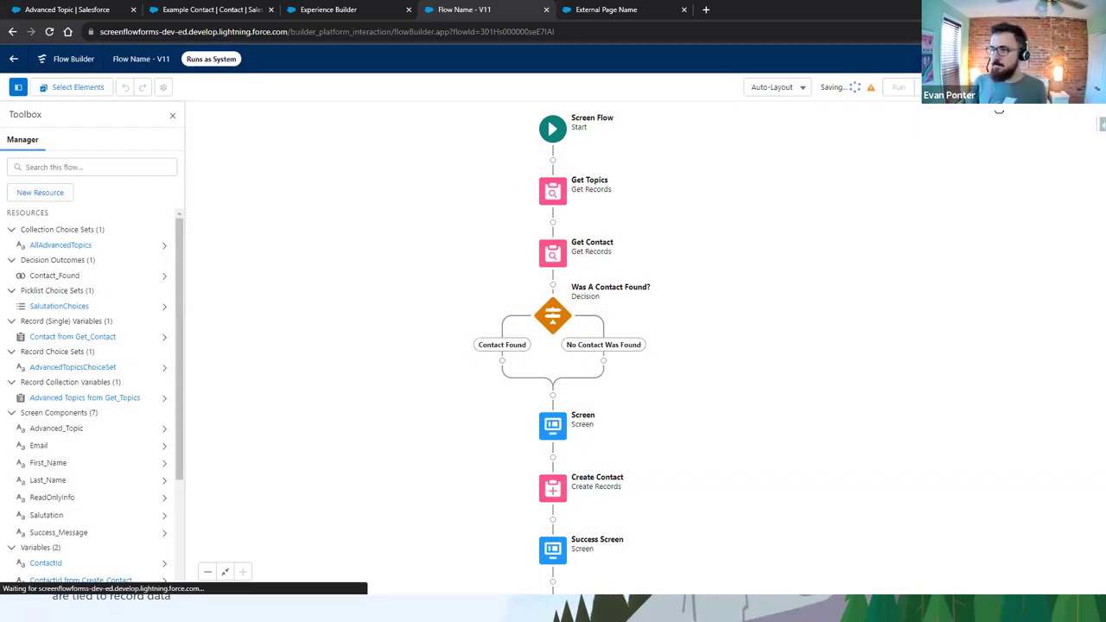
{"action": "left_click", "coordinate": [1036, 86]}
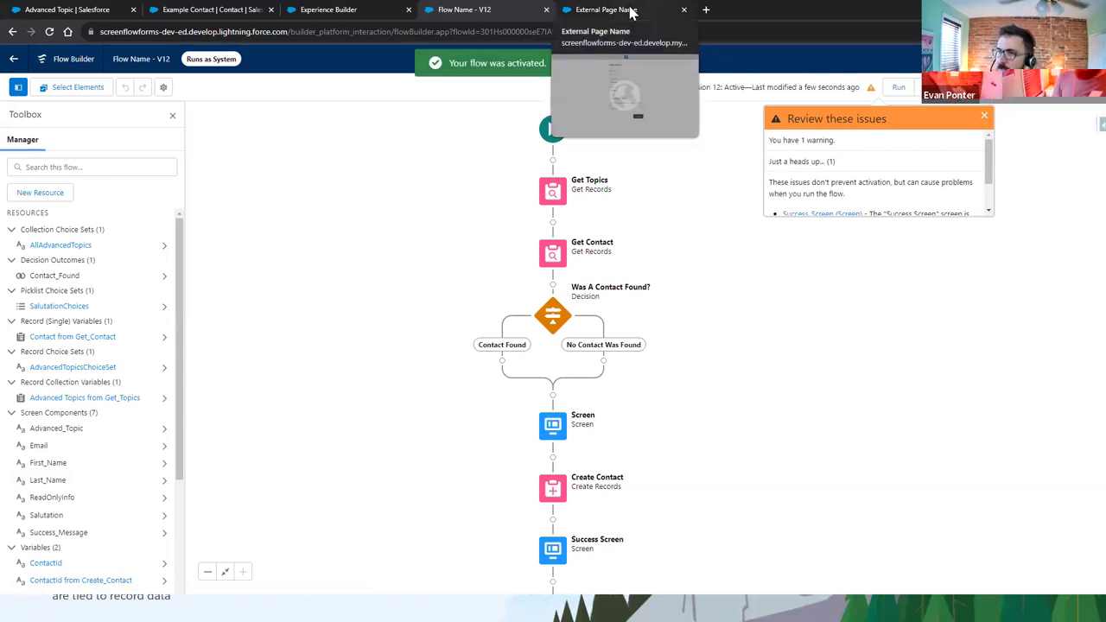
- Reload the published External Page Name form with the contact ID in its URL and check how First Name is displayed
{"action": "left_click", "coordinate": [631, 12]}
{"action": "key", "text": "Return"}
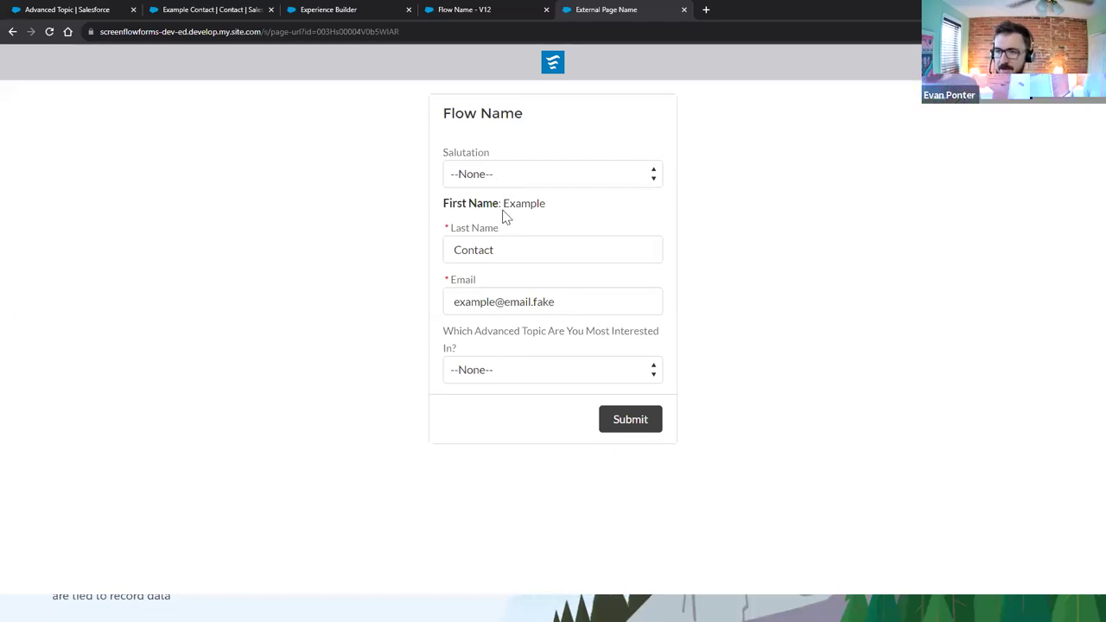
{"action": "left_click_drag", "start_coordinate": [444, 204], "coordinate": [563, 209]}
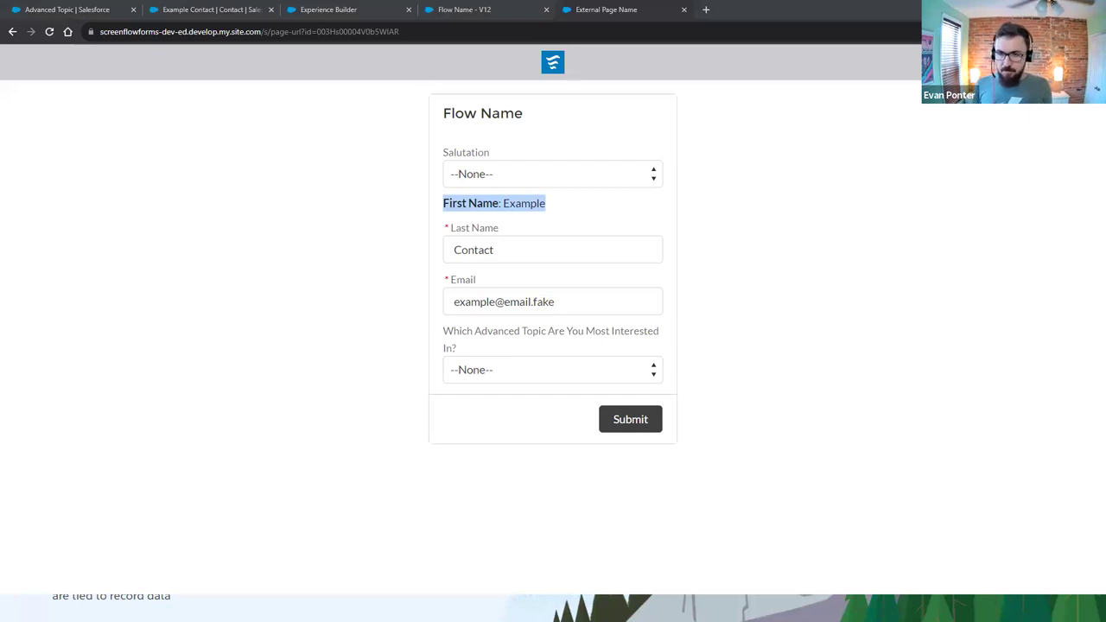
{"action": "key", "text": "alt+Tab"}
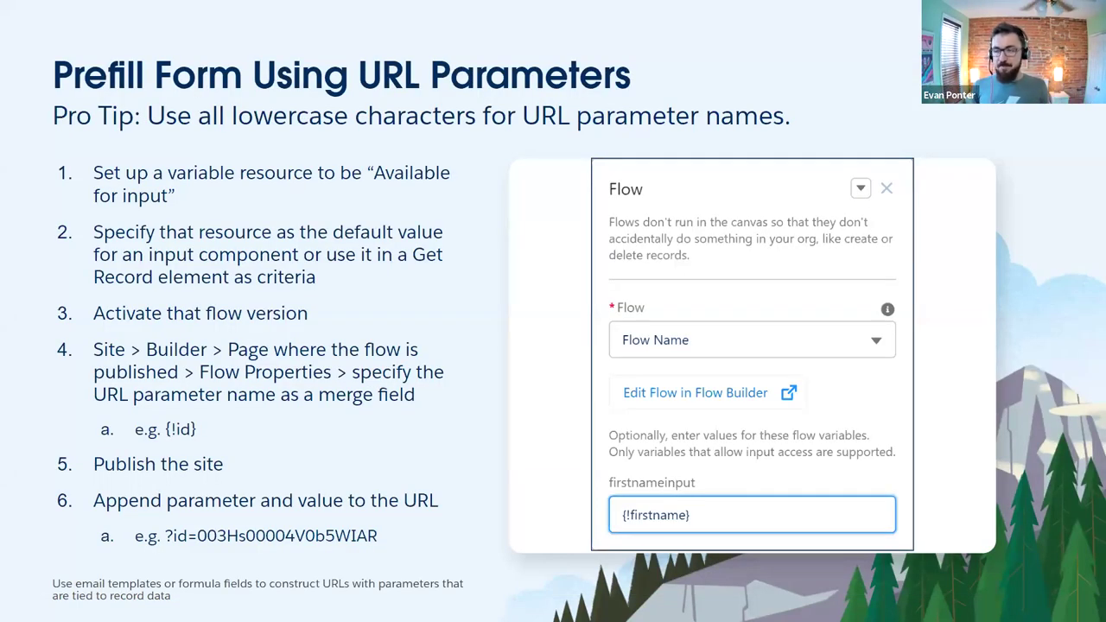
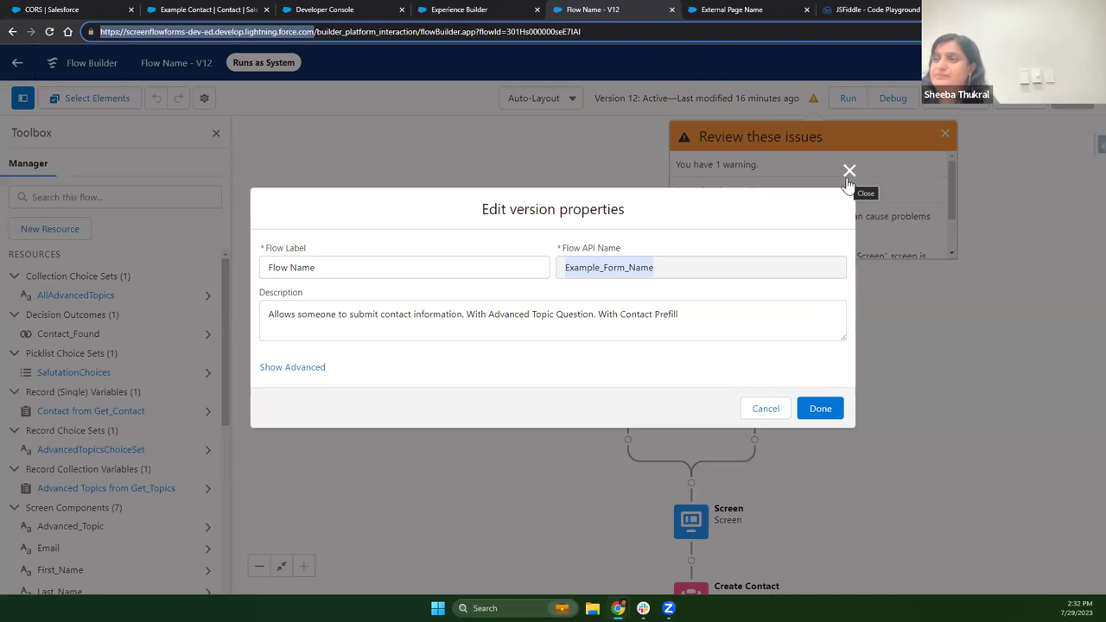
{"action": "scroll", "coordinate": [777, 276], "scroll_direction": "down", "scroll_amount": 3}
{"action": "left_click_drag", "start_coordinate": [772, 273], "coordinate": [667, 153]}
{"action": "left_click", "coordinate": [76, 229]}
{"action": "left_click", "coordinate": [468, 261]}
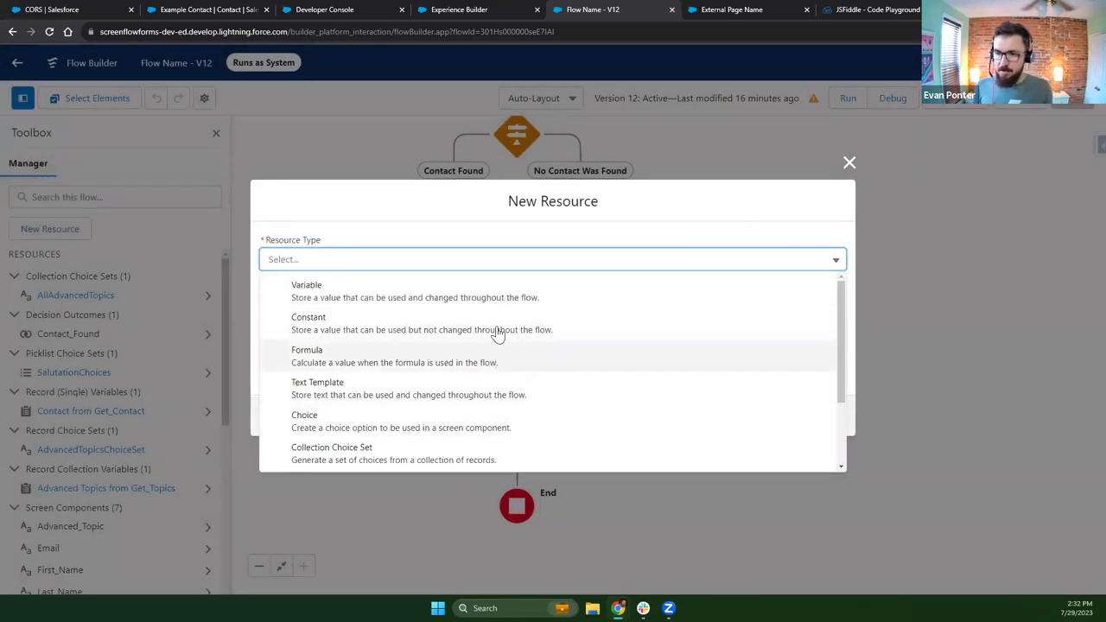
{"action": "left_click", "coordinate": [849, 164]}
- Try adding LeadSource to the field values set by the Create Contact element
{"action": "double_click", "coordinate": [515, 347]}
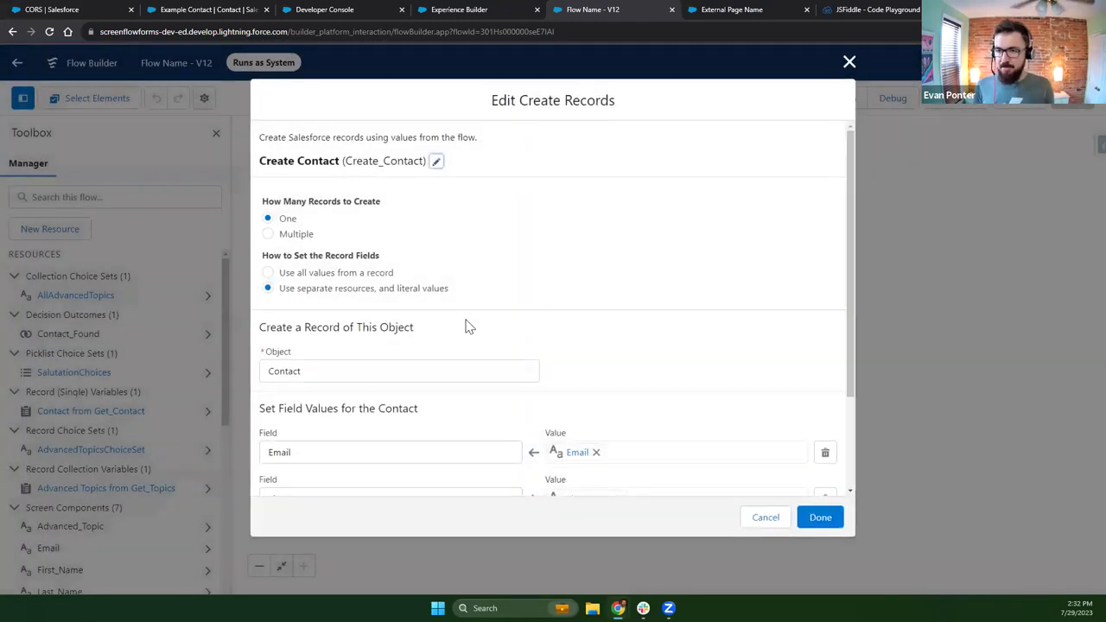
{"action": "scroll", "coordinate": [468, 326], "scroll_direction": "down", "scroll_amount": 3}
{"action": "left_click", "coordinate": [288, 451]}
{"action": "left_click", "coordinate": [329, 465]}
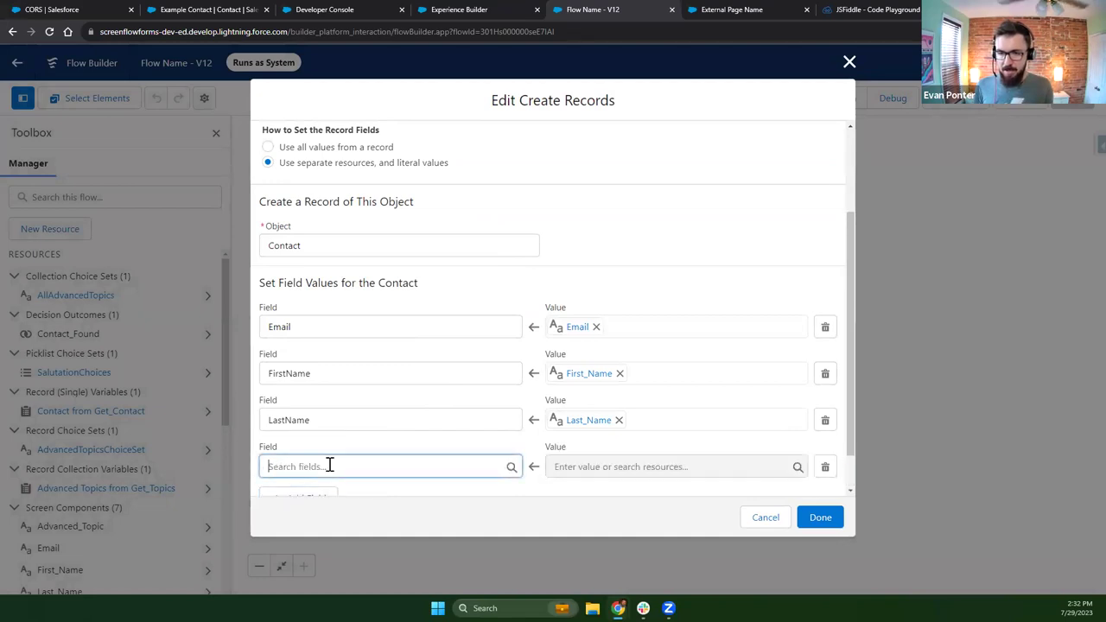
{"action": "scroll", "coordinate": [340, 415], "scroll_direction": "down", "scroll_amount": 5}
{"action": "scroll", "coordinate": [343, 417], "scroll_direction": "up", "scroll_amount": 5}
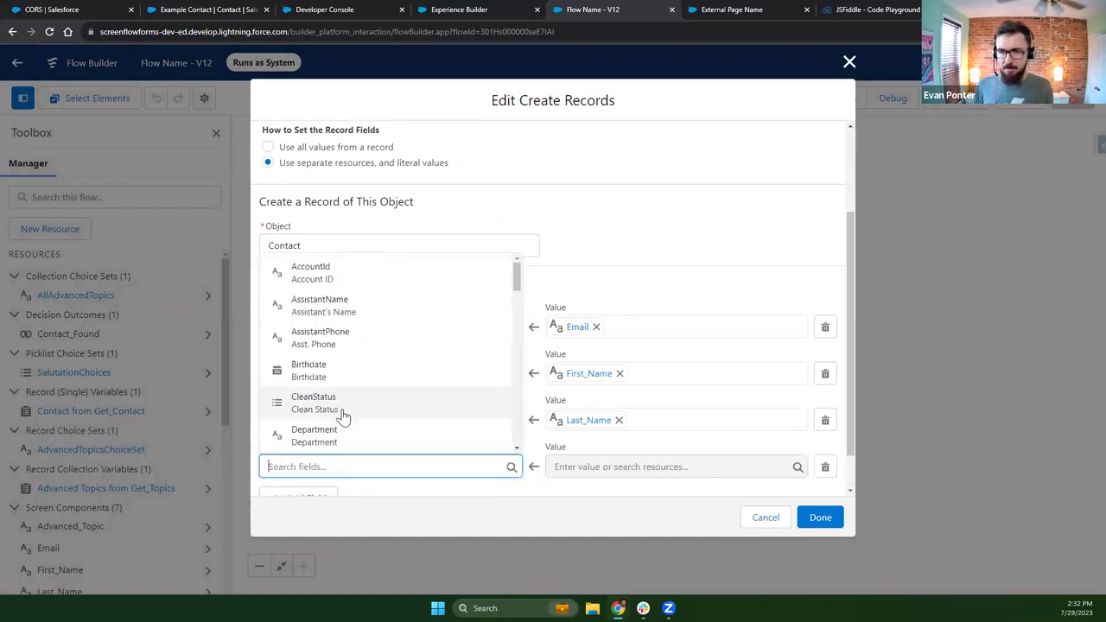
{"action": "scroll", "coordinate": [343, 417], "scroll_direction": "down", "scroll_amount": 2}
{"action": "type", "text": "lead"}
{"action": "left_click", "coordinate": [330, 431]}
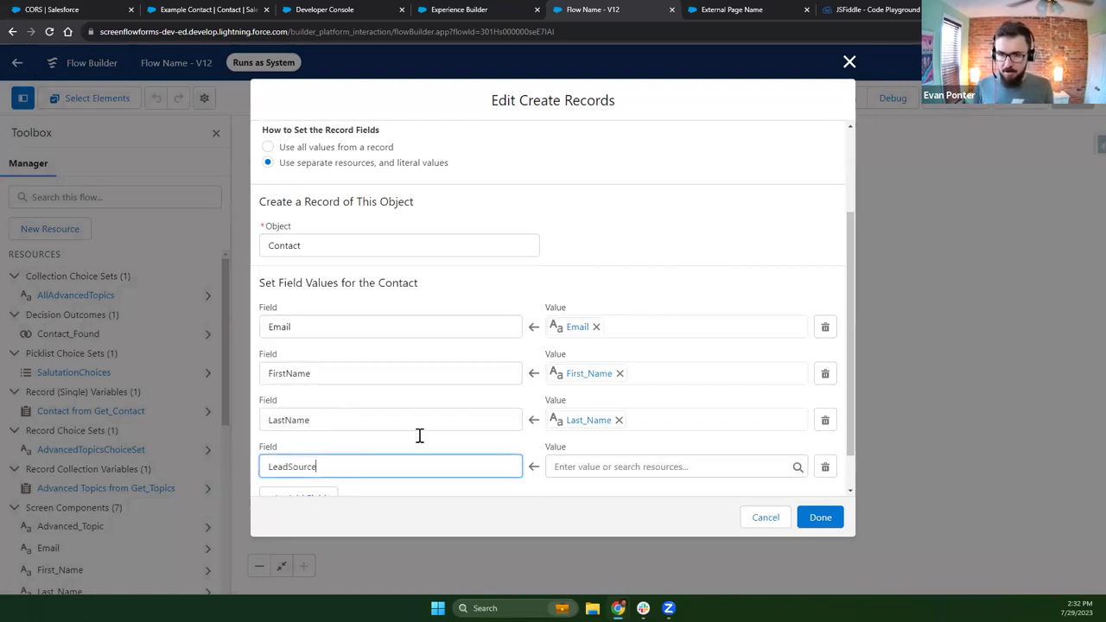
- Browse the values available for LeadSource, and cancel the edits to the Create Contact element
{"action": "left_click", "coordinate": [607, 466]}
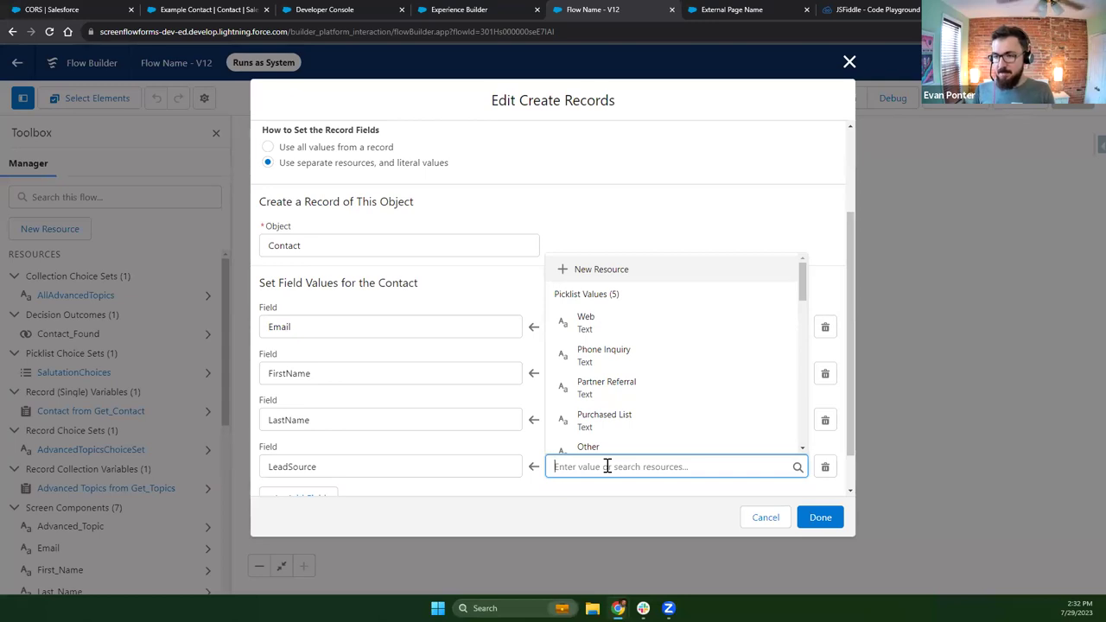
{"action": "scroll", "coordinate": [625, 385], "scroll_direction": "down", "scroll_amount": 3}
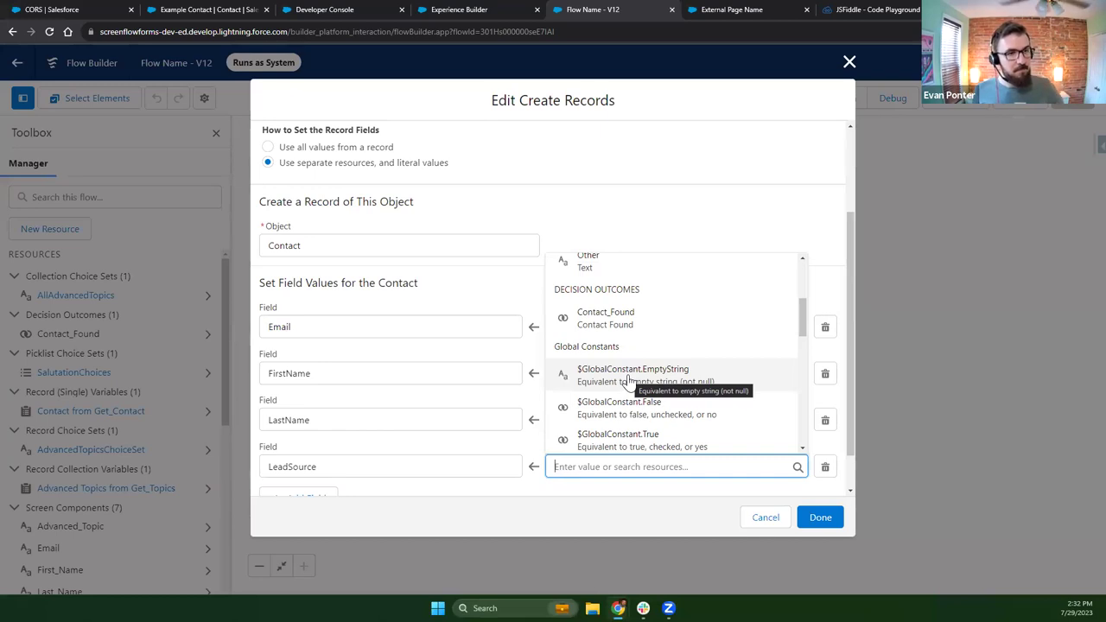
{"action": "left_click", "coordinate": [853, 285]}
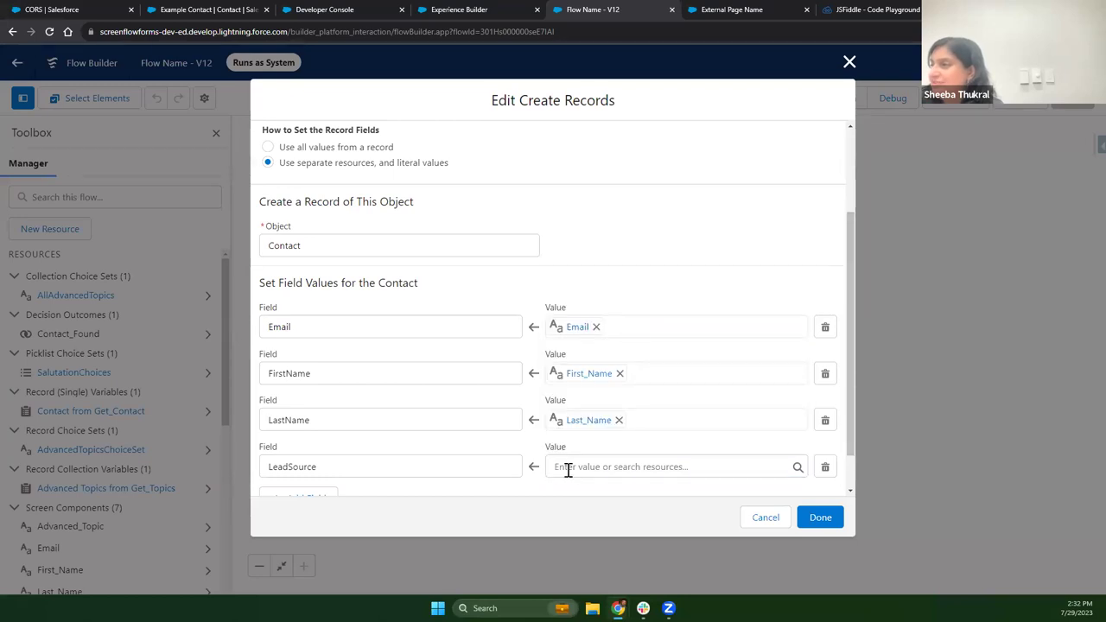
{"action": "left_click", "coordinate": [764, 517]}
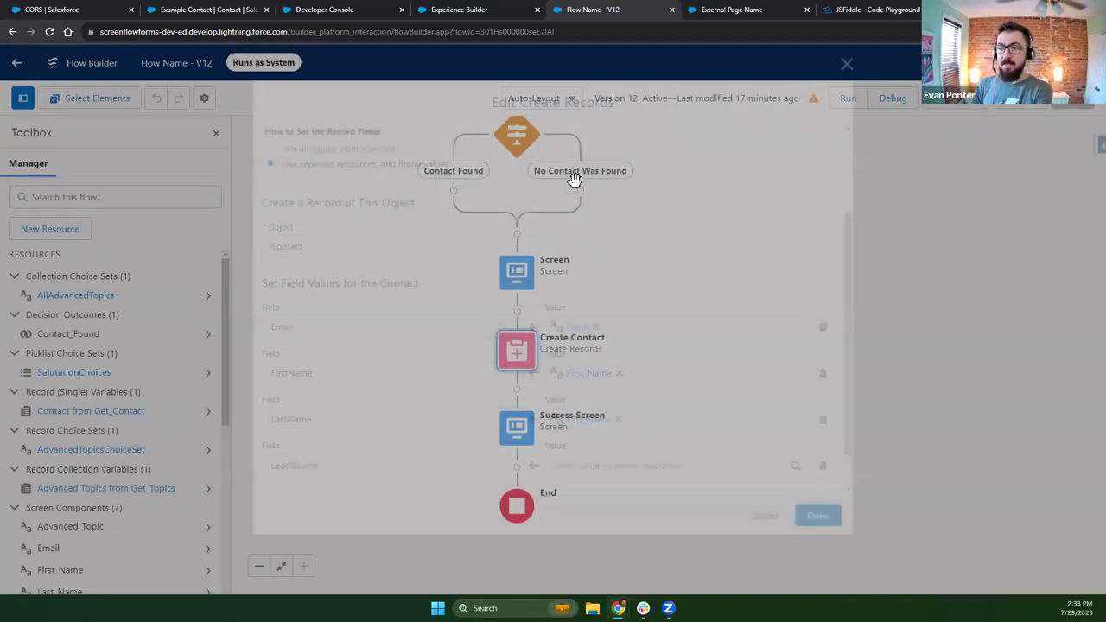
{"action": "scroll", "coordinate": [815, 436], "scroll_direction": "up", "scroll_amount": 3}
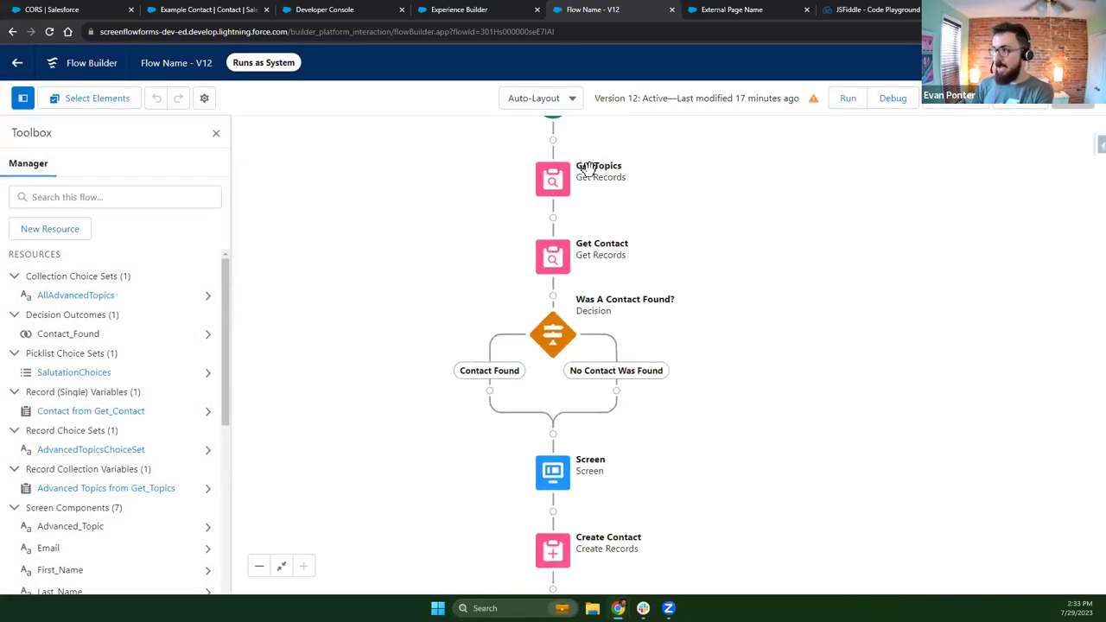
- Review the How to Run the Flow options in the flow's advanced version properties, and close them without changes
{"action": "left_click", "coordinate": [205, 99]}
{"action": "left_click", "coordinate": [314, 365]}
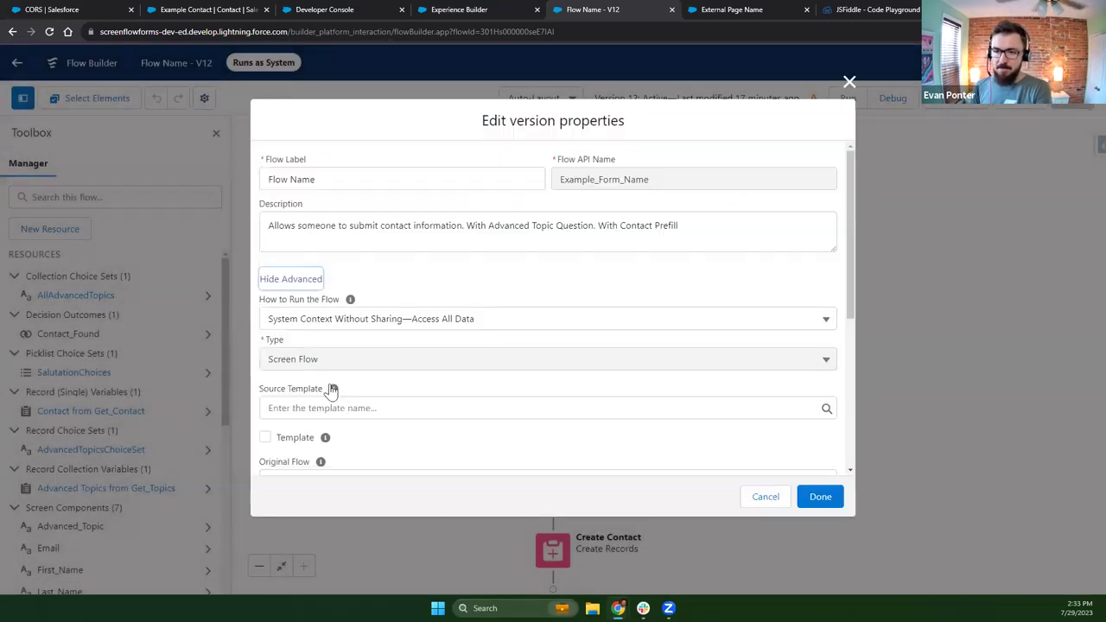
{"action": "scroll", "coordinate": [337, 363], "scroll_direction": "down", "scroll_amount": 2}
{"action": "left_click", "coordinate": [356, 225]}
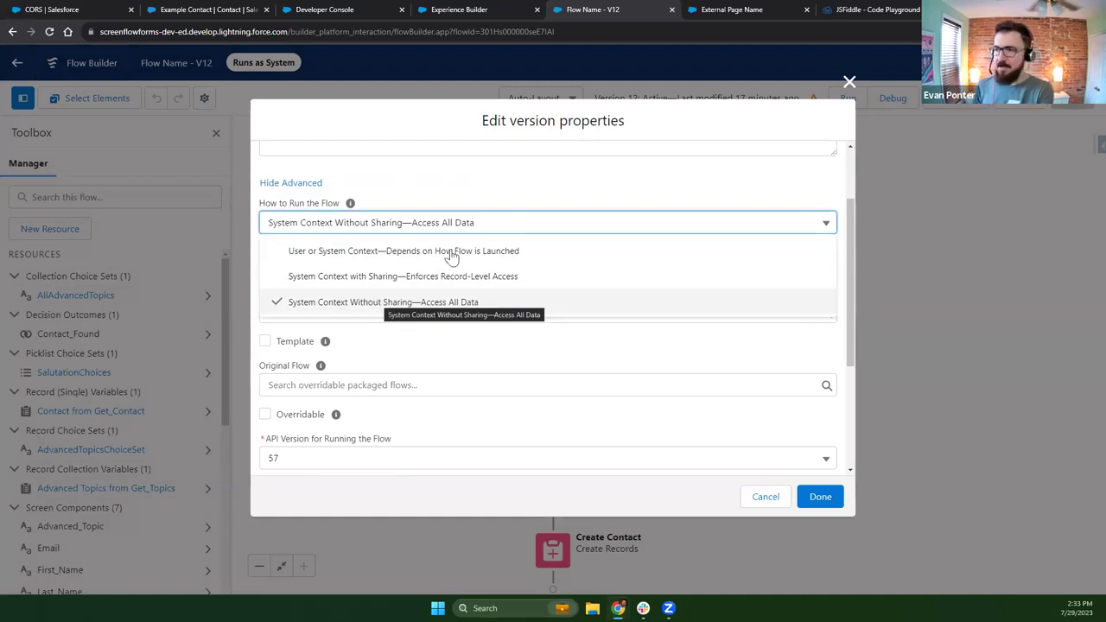
{"action": "left_click", "coordinate": [848, 84]}
{"action": "left_click_drag", "start_coordinate": [821, 188], "coordinate": [678, 116]}
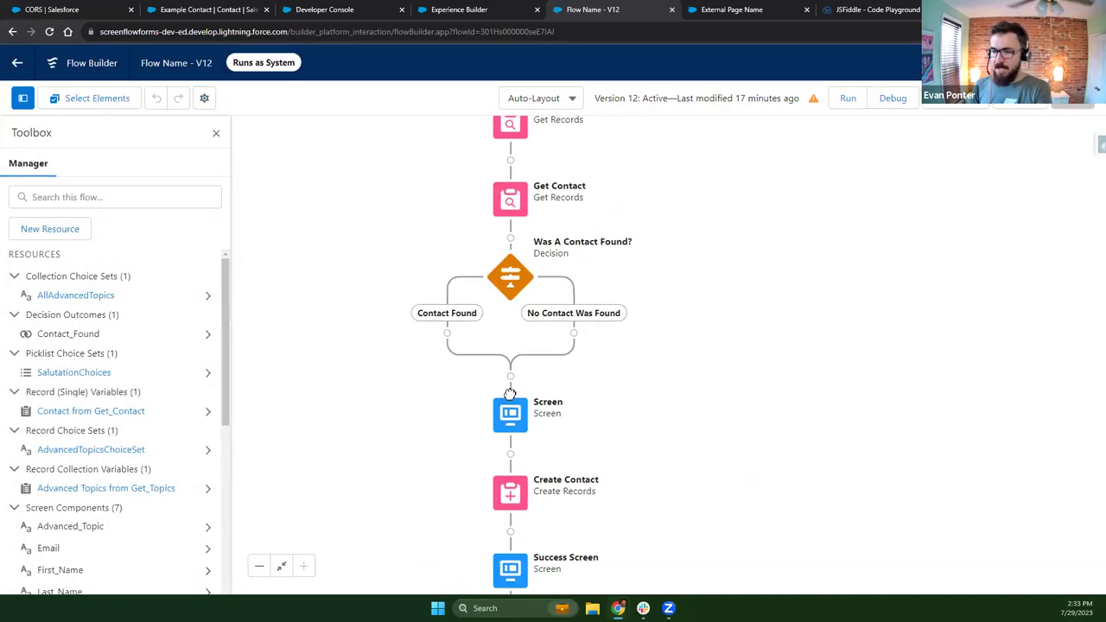
- Look over the fields on the Screen element before Create Contact, and close it without changes
{"action": "double_click", "coordinate": [510, 412]}
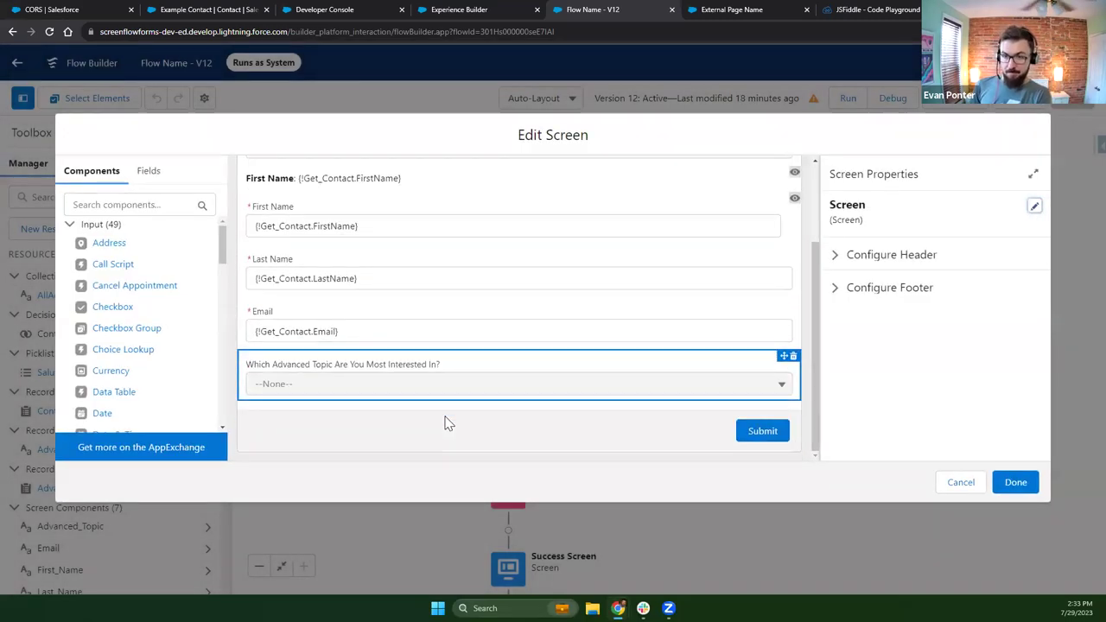
{"action": "scroll", "coordinate": [414, 259], "scroll_direction": "up", "scroll_amount": 2}
{"action": "scroll", "coordinate": [423, 311], "scroll_direction": "down", "scroll_amount": 1}
{"action": "scroll", "coordinate": [423, 320], "scroll_direction": "down", "scroll_amount": 1}
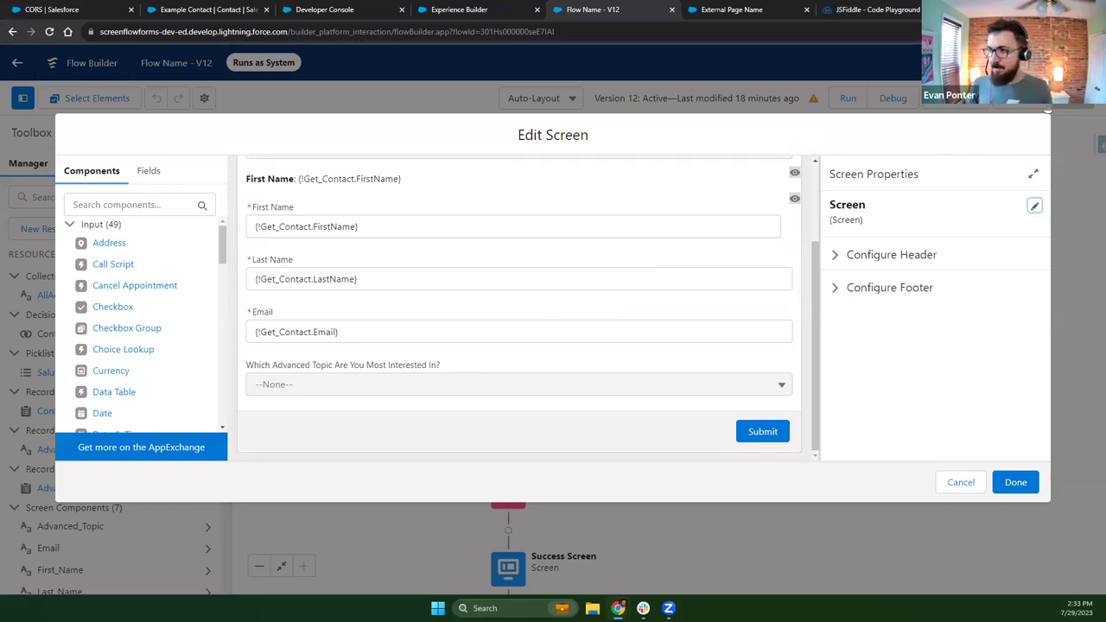
{"action": "key", "text": "Escape"}
- Check the record and field value settings of the Create Contact element, and close it unchanged
{"action": "scroll", "coordinate": [519, 319], "scroll_direction": "down", "scroll_amount": 3}
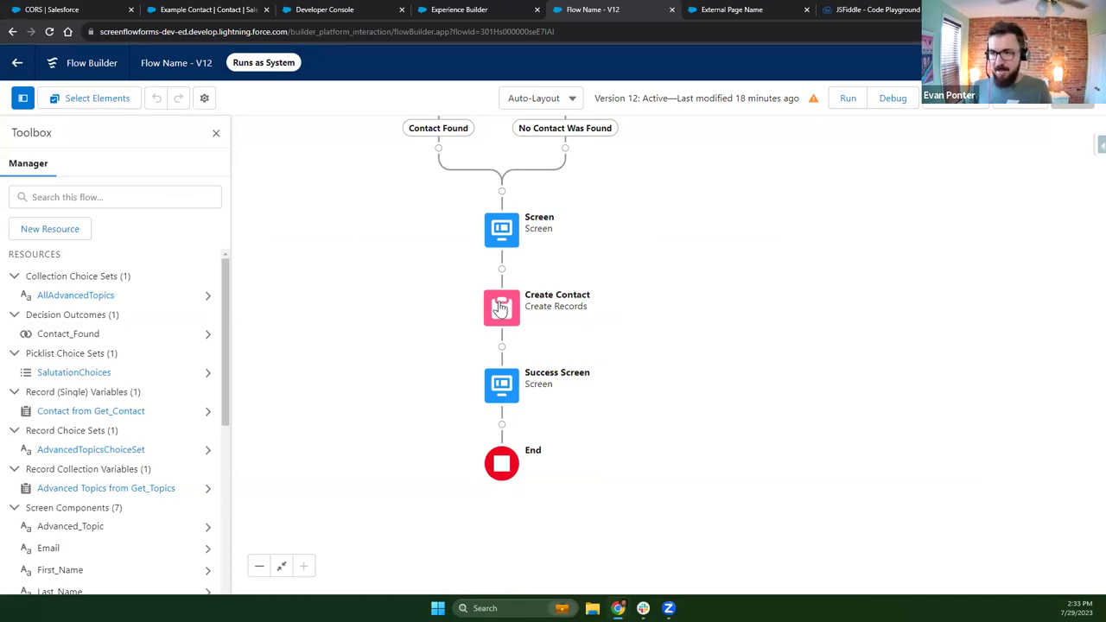
{"action": "double_click", "coordinate": [499, 307]}
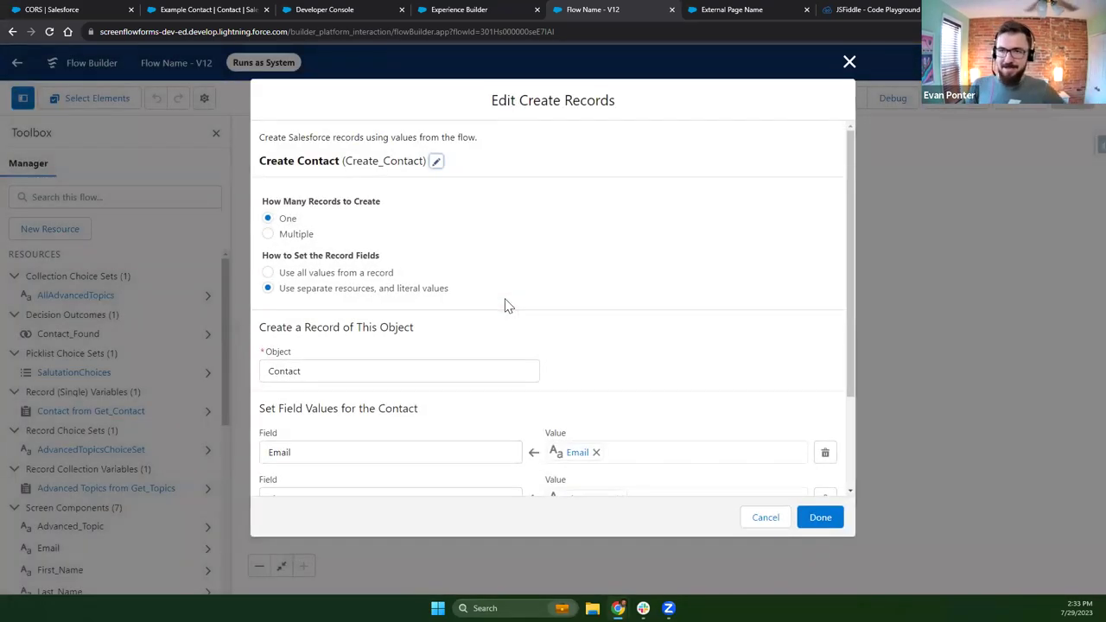
{"action": "left_click", "coordinate": [849, 61]}
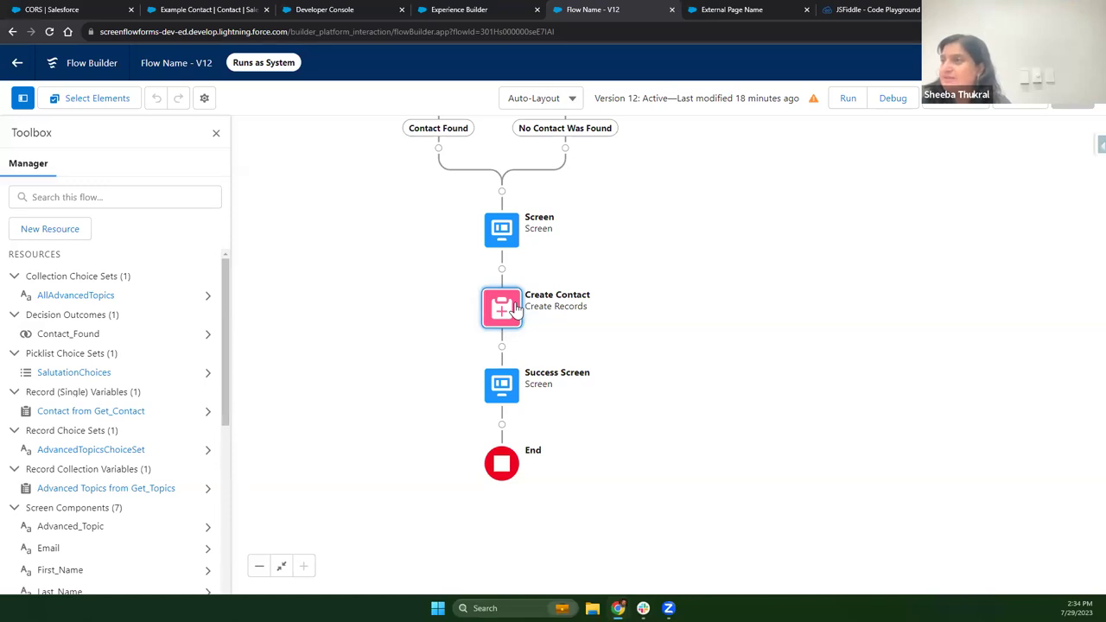
- Examine the Lead Source picklist values in the details of the Example Contact record
{"action": "left_click", "coordinate": [209, 10]}
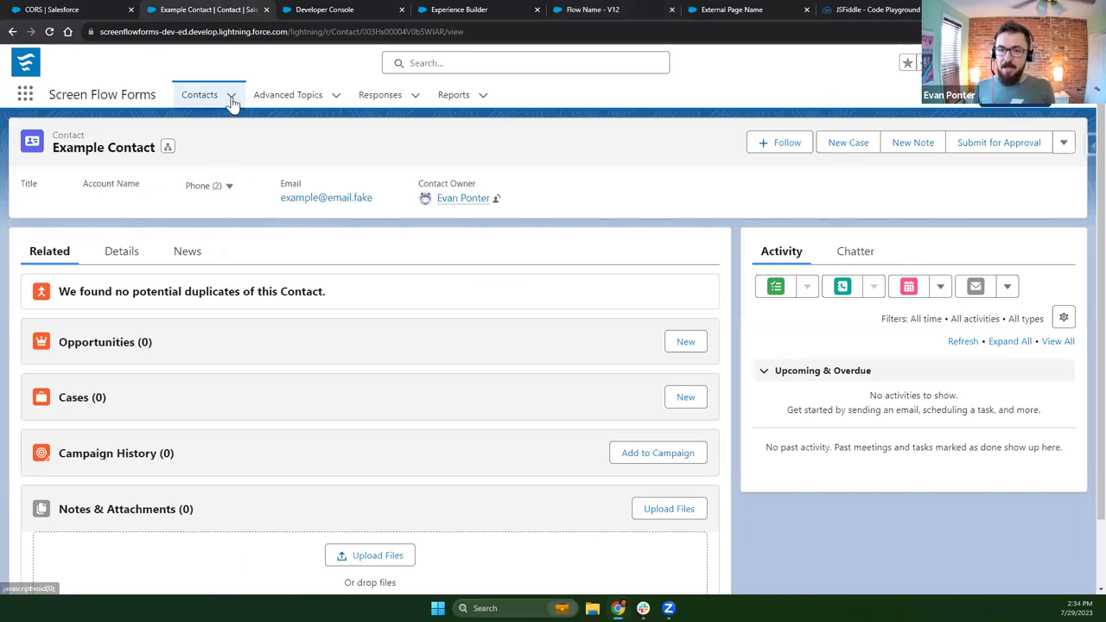
{"action": "left_click", "coordinate": [125, 252]}
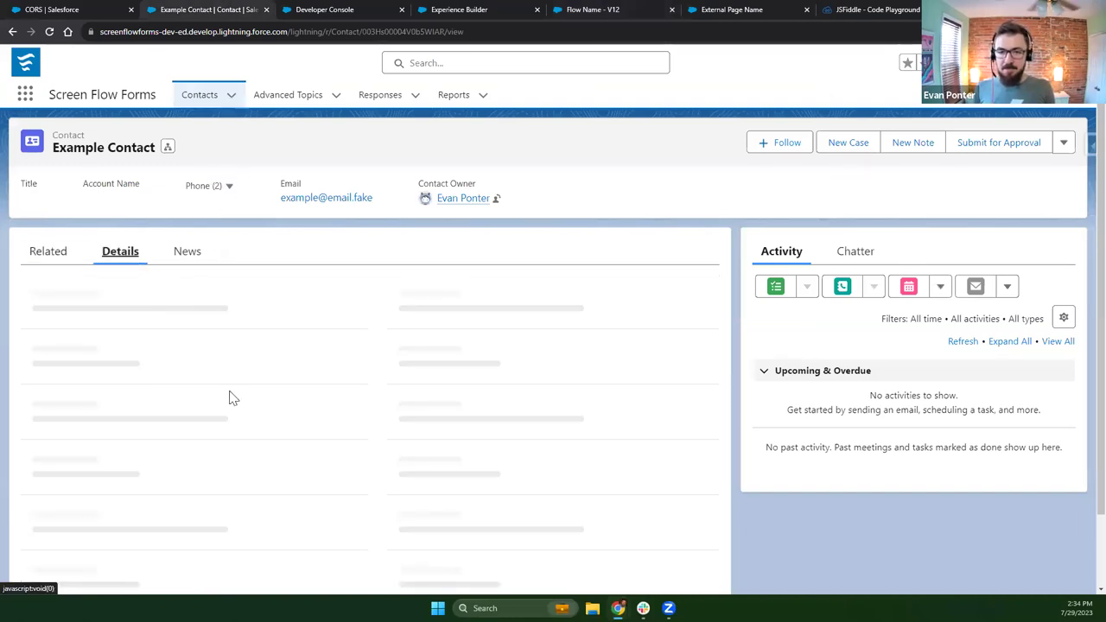
{"action": "scroll", "coordinate": [380, 384], "scroll_direction": "down", "scroll_amount": 1}
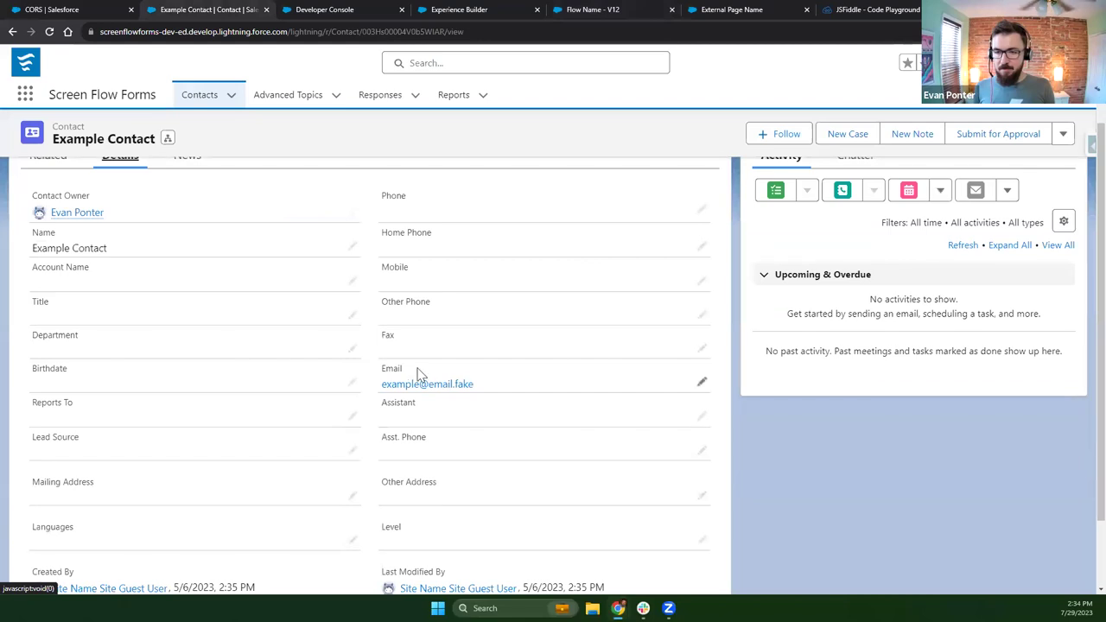
{"action": "scroll", "coordinate": [127, 428], "scroll_direction": "down", "scroll_amount": 1}
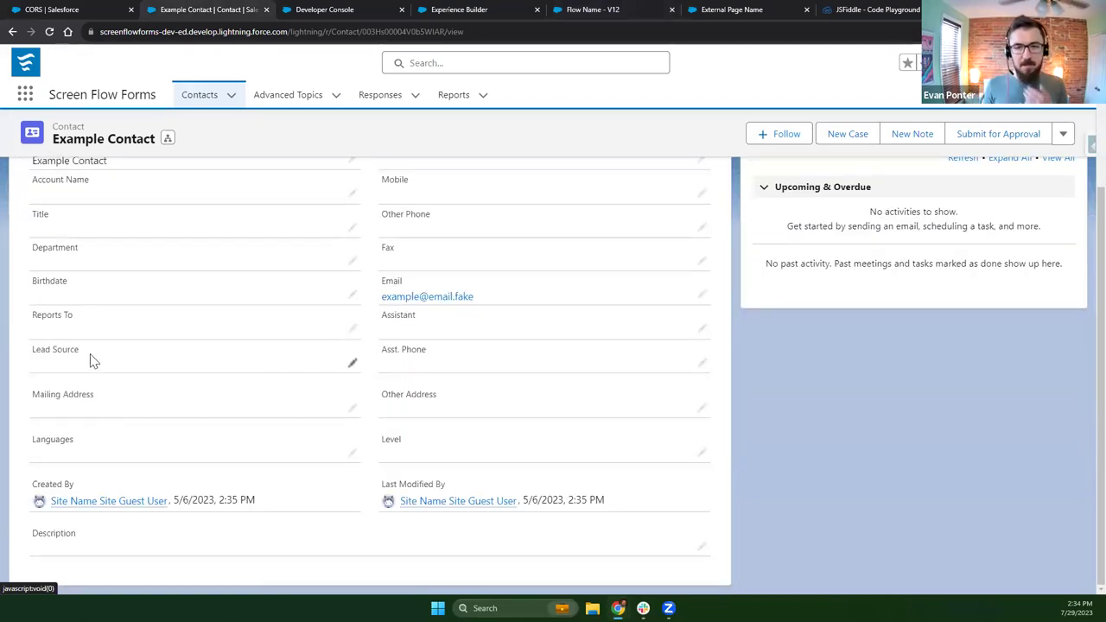
{"action": "left_click", "coordinate": [352, 363]}
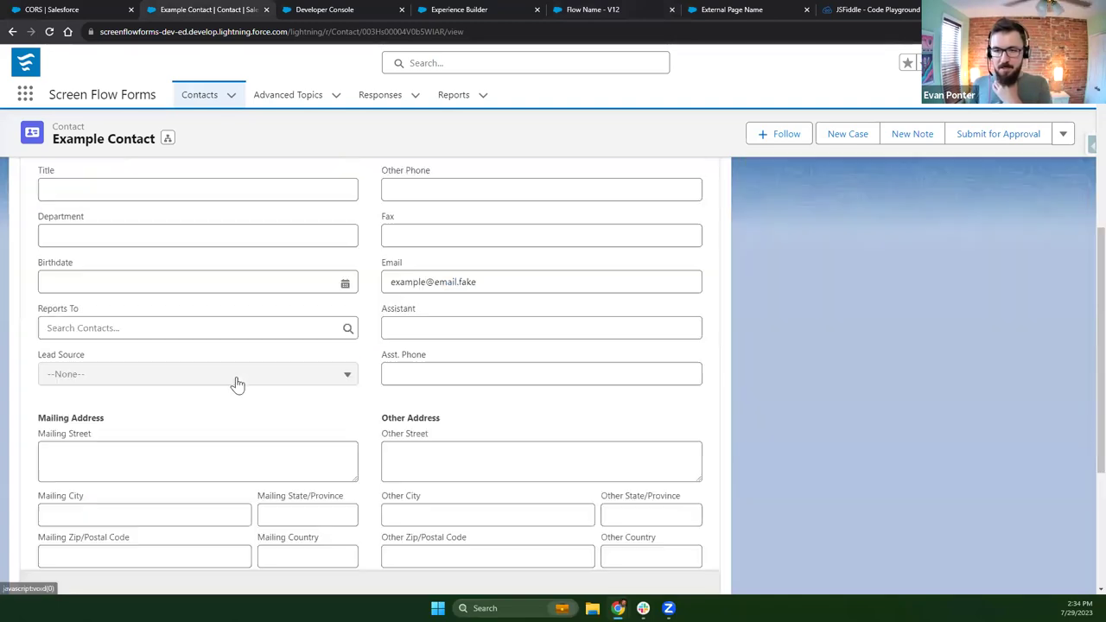
{"action": "left_click", "coordinate": [153, 377]}
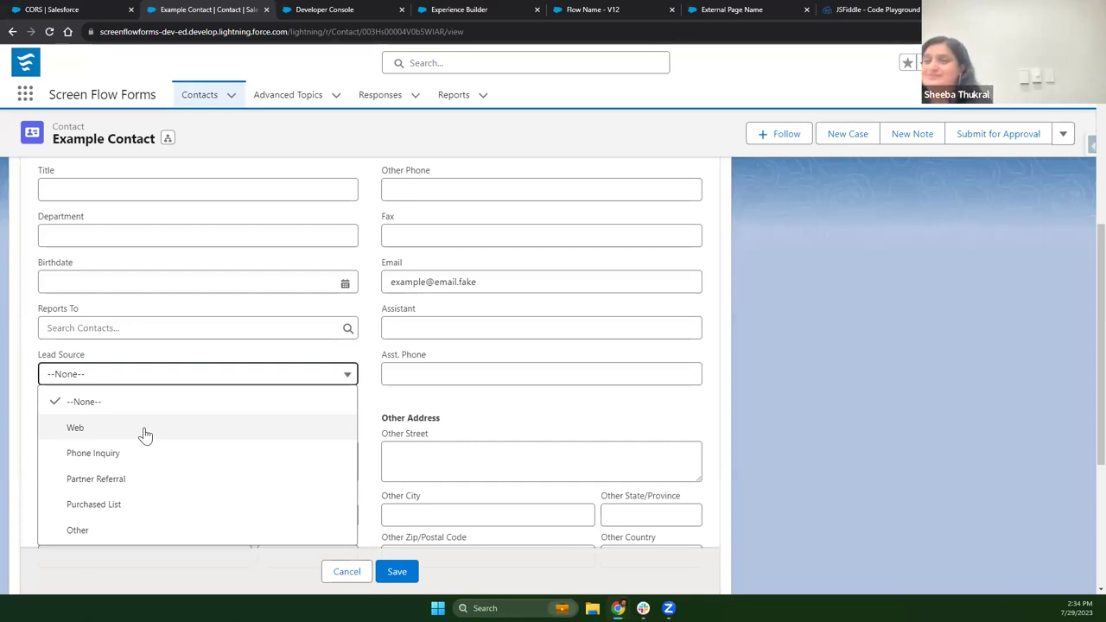
- Look at the contact record's URL, the JSFiddle embed and the flow, and bring up the published External Page Name form
{"action": "left_click", "coordinate": [216, 32]}
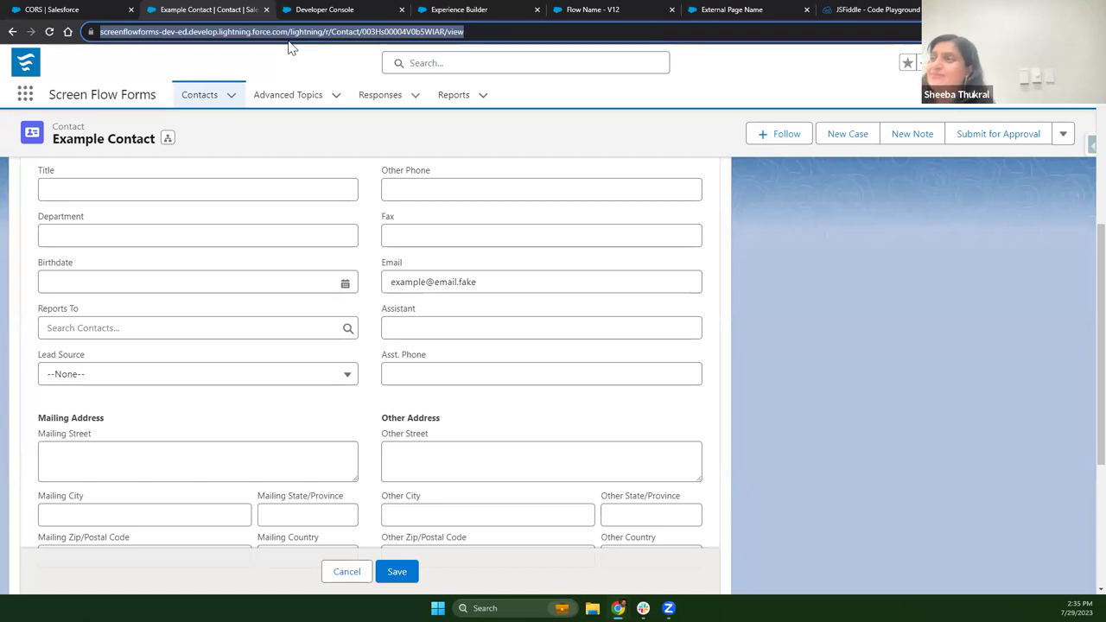
{"action": "left_click", "coordinate": [884, 11]}
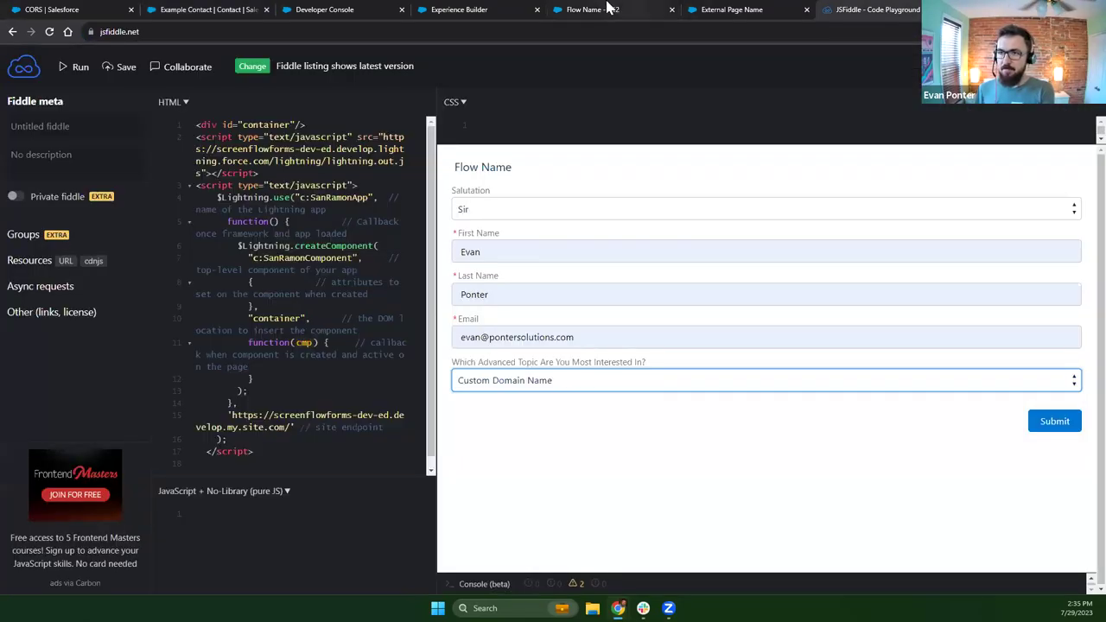
{"action": "left_click", "coordinate": [466, 10]}
{"action": "left_click", "coordinate": [579, 12]}
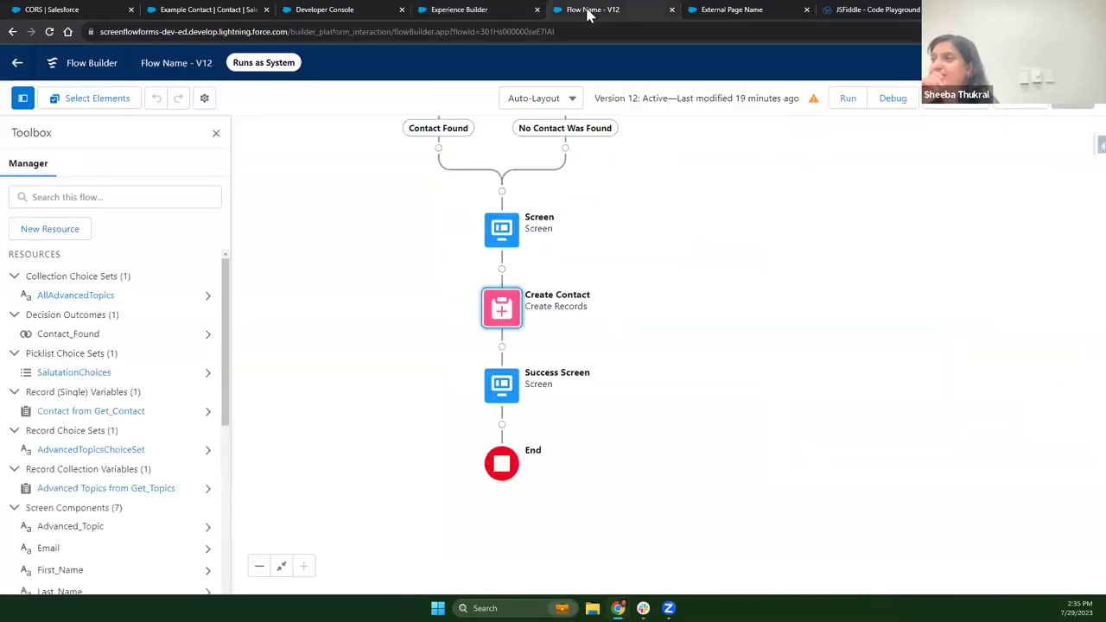
{"action": "left_click", "coordinate": [704, 9]}
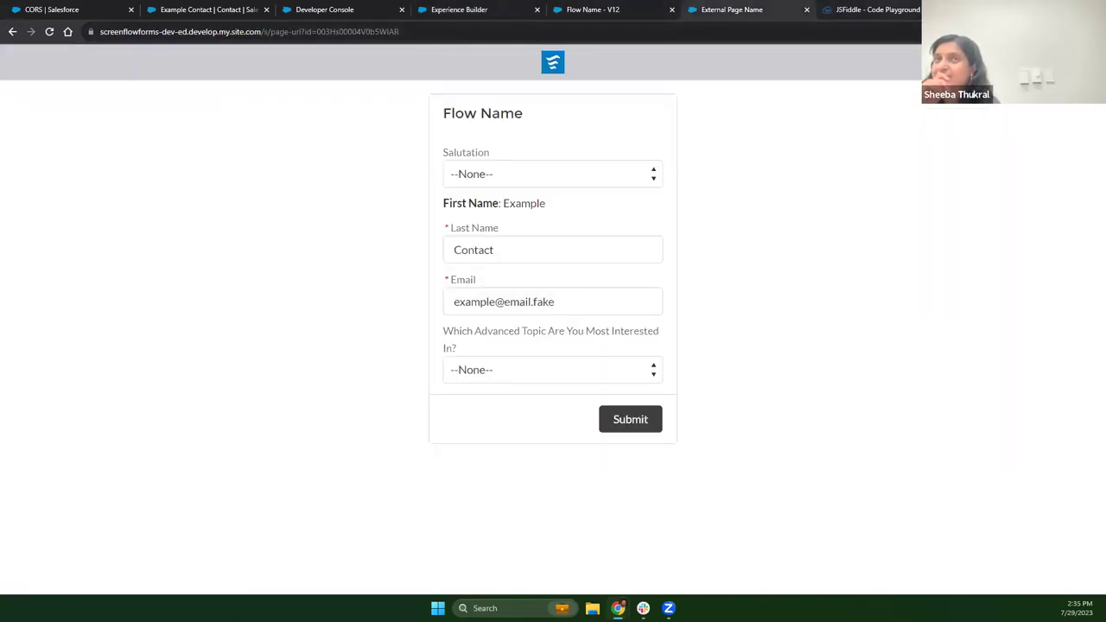
{"action": "key", "text": "ctrl+t"}
{"action": "type", "text": "sfdcsheeba.com"}
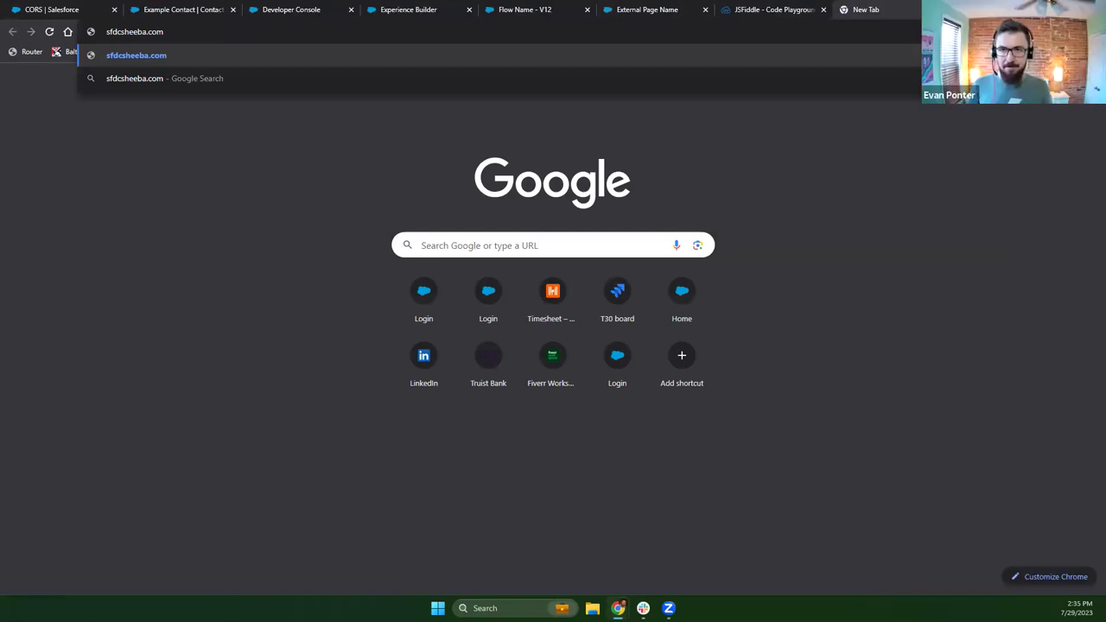
{"action": "key", "text": "Return"}
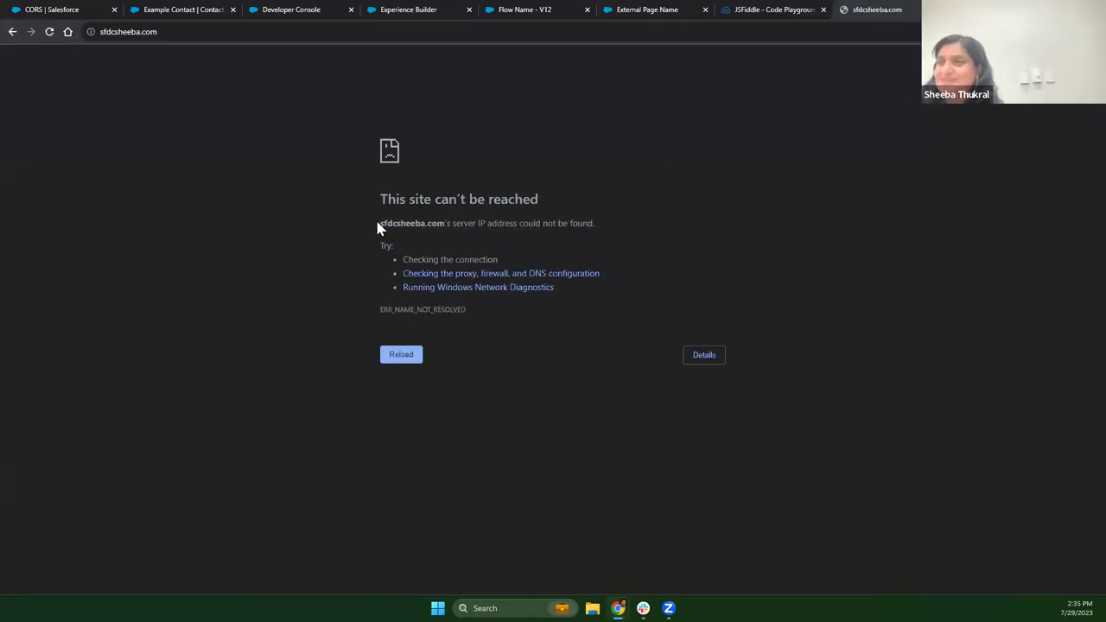
{"action": "left_click", "coordinate": [104, 35]}
{"action": "left_click", "coordinate": [134, 36]}
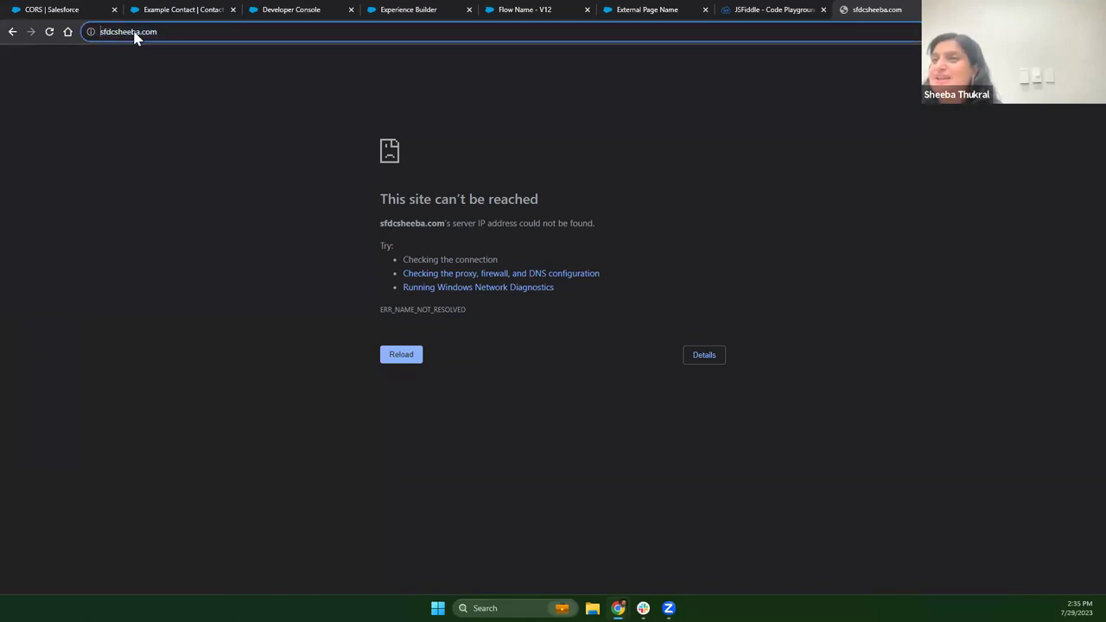
{"action": "key", "text": "Home"}
{"action": "type", "text": "http://"}
{"action": "key", "text": "Return"}
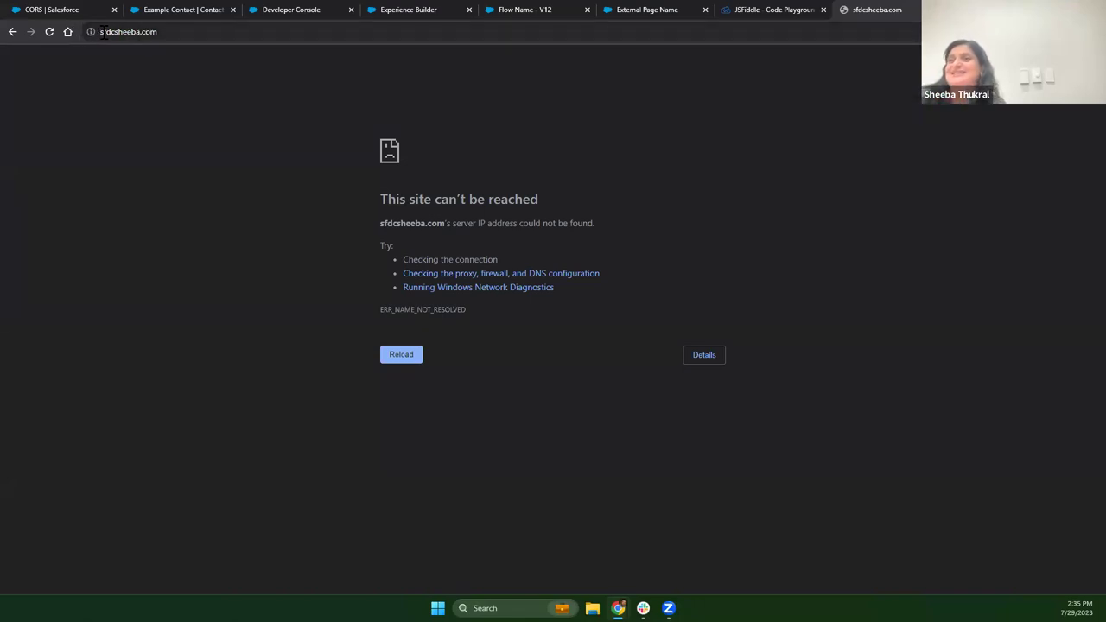
{"action": "left_click", "coordinate": [101, 32]}
{"action": "left_click", "coordinate": [160, 31]}
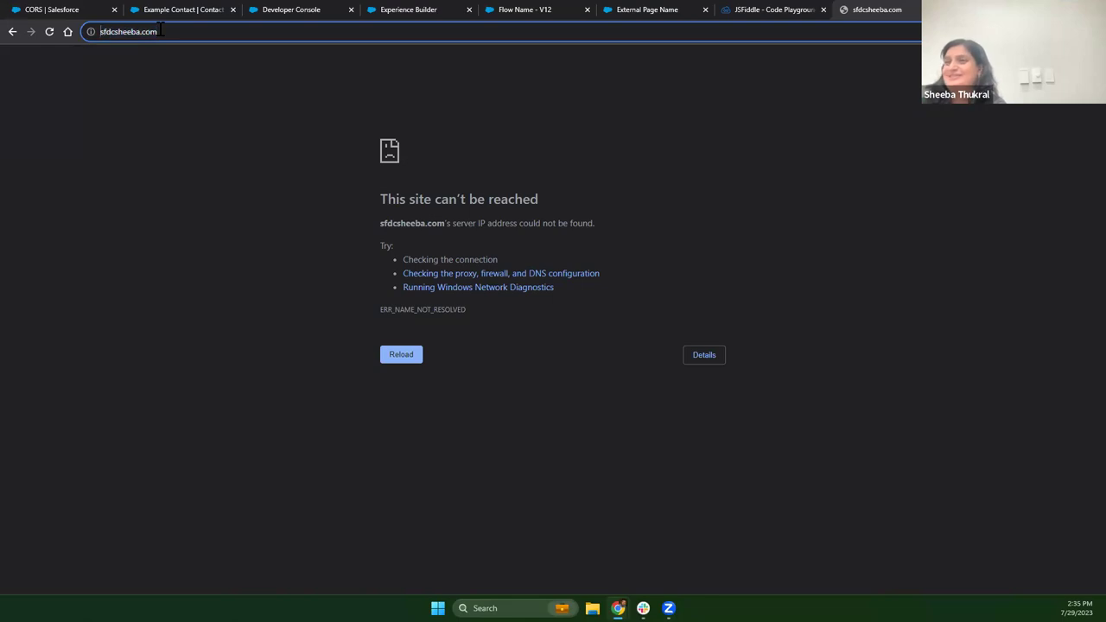
{"action": "key", "text": "Home"}
{"action": "type", "text": "https"}
{"action": "key", "text": "BackSpace"}
{"action": "type", "text": "://www."}
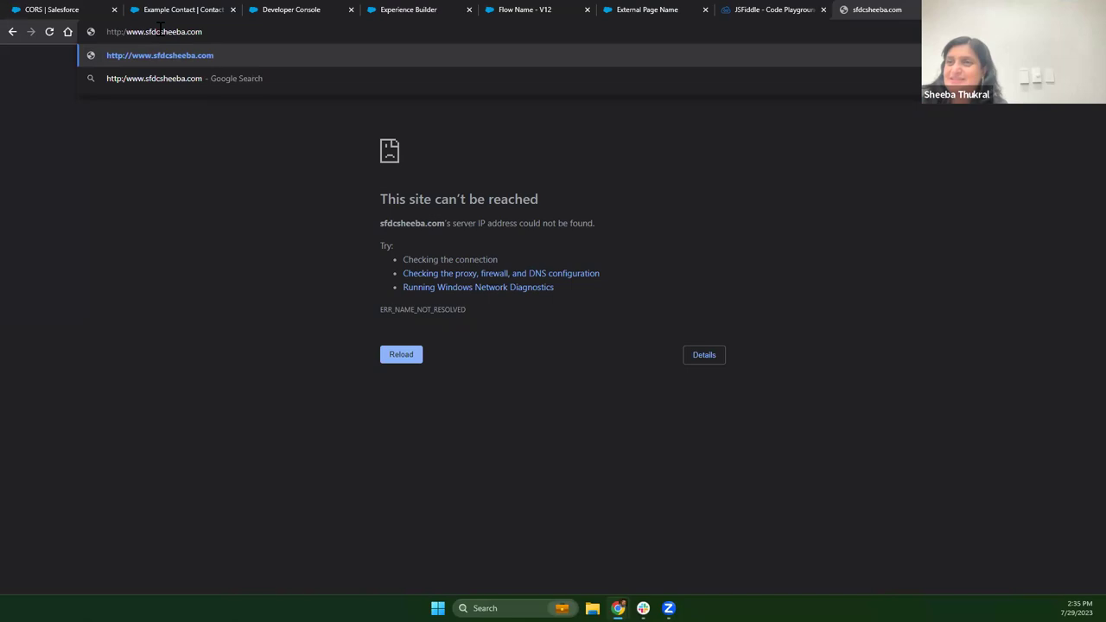
{"action": "key", "text": "Return"}
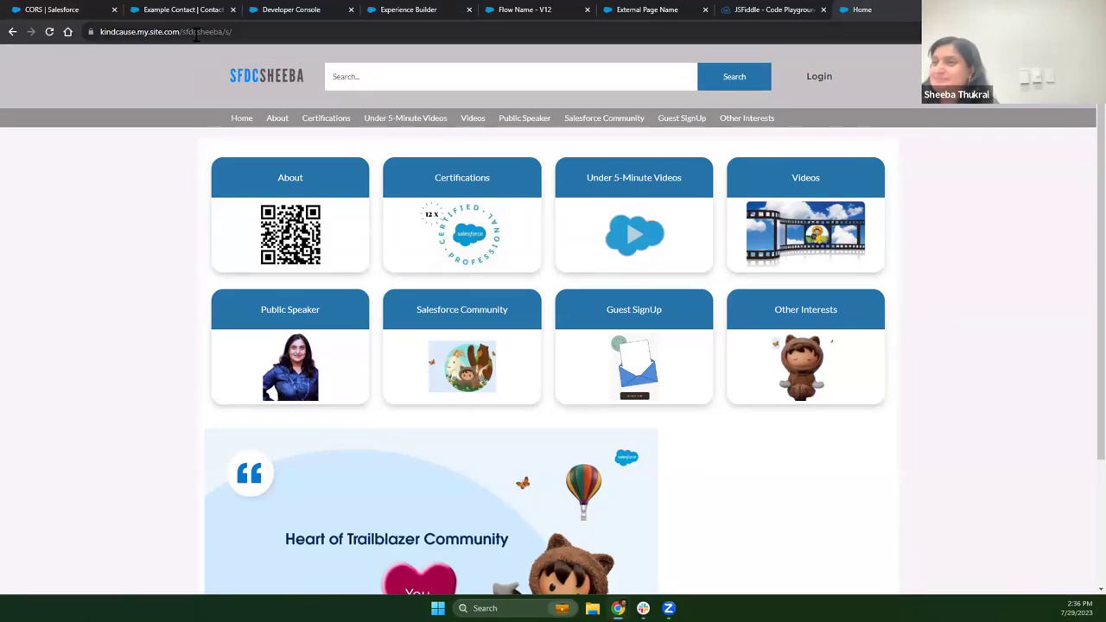
- Inspect the site's full URL, singling out the sfdcsheeba path and the kindcause.my.site.com domain
{"action": "left_click", "coordinate": [101, 33]}
{"action": "double_click", "coordinate": [216, 33]}
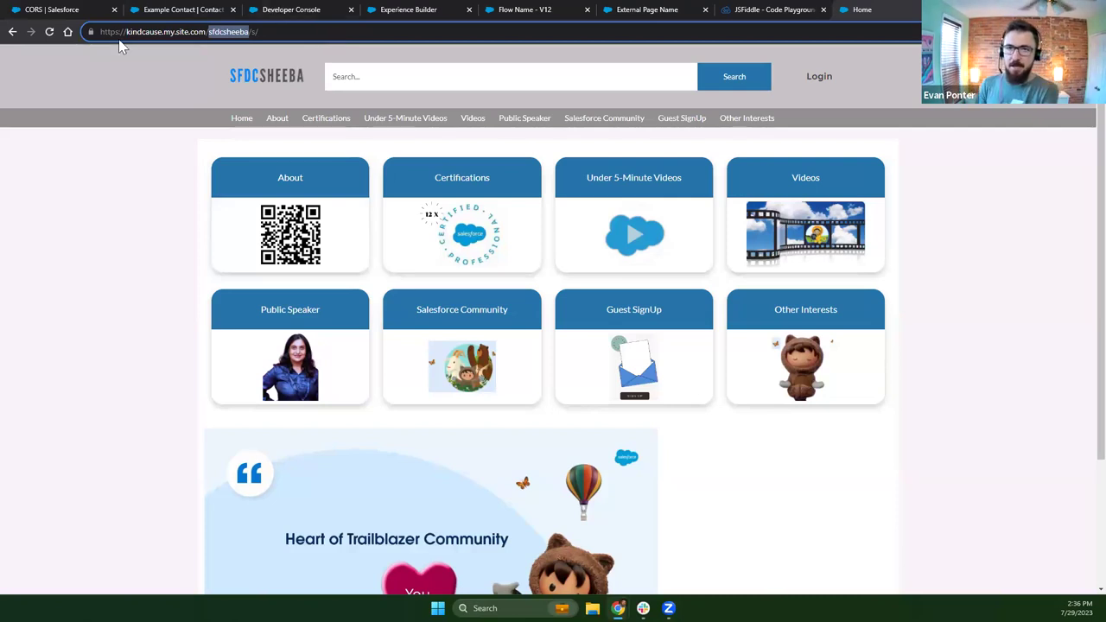
{"action": "left_click_drag", "start_coordinate": [126, 32], "coordinate": [217, 38]}
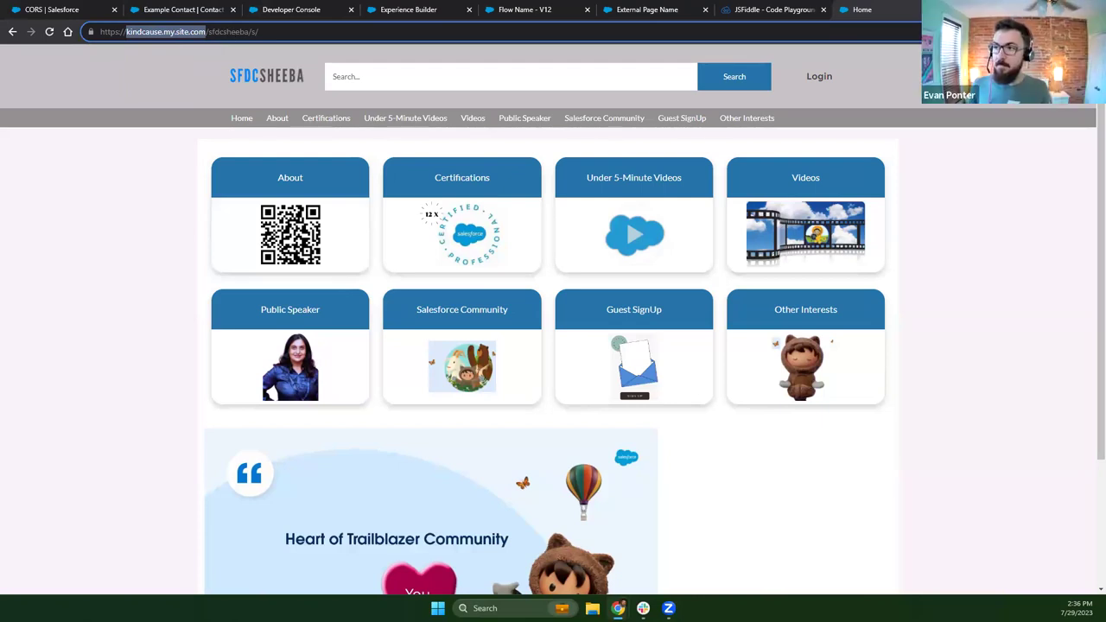
- Open the pontersolutions.com home page in a new browser tab
{"action": "key", "text": "ctrl+t"}
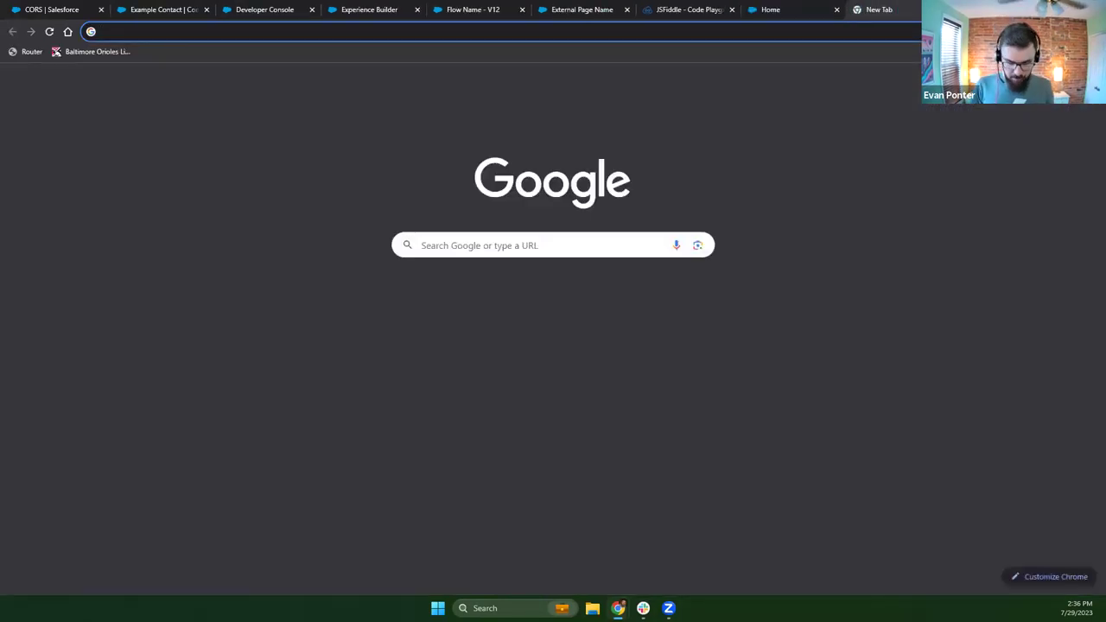
{"action": "type", "text": "ponter"}
{"action": "key", "text": "Down"}
{"action": "key", "text": "Down"}
{"action": "key", "text": "Down"}
{"action": "key", "text": "Down"}
{"action": "key", "text": "Down"}
{"action": "key", "text": "Down"}
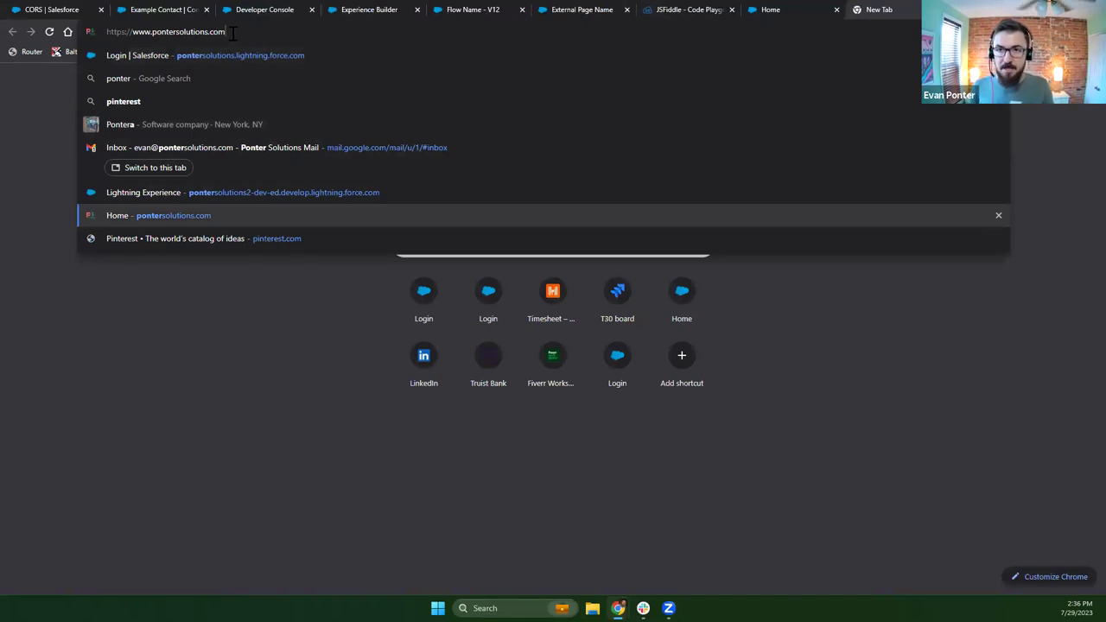
{"action": "key", "text": "Return"}
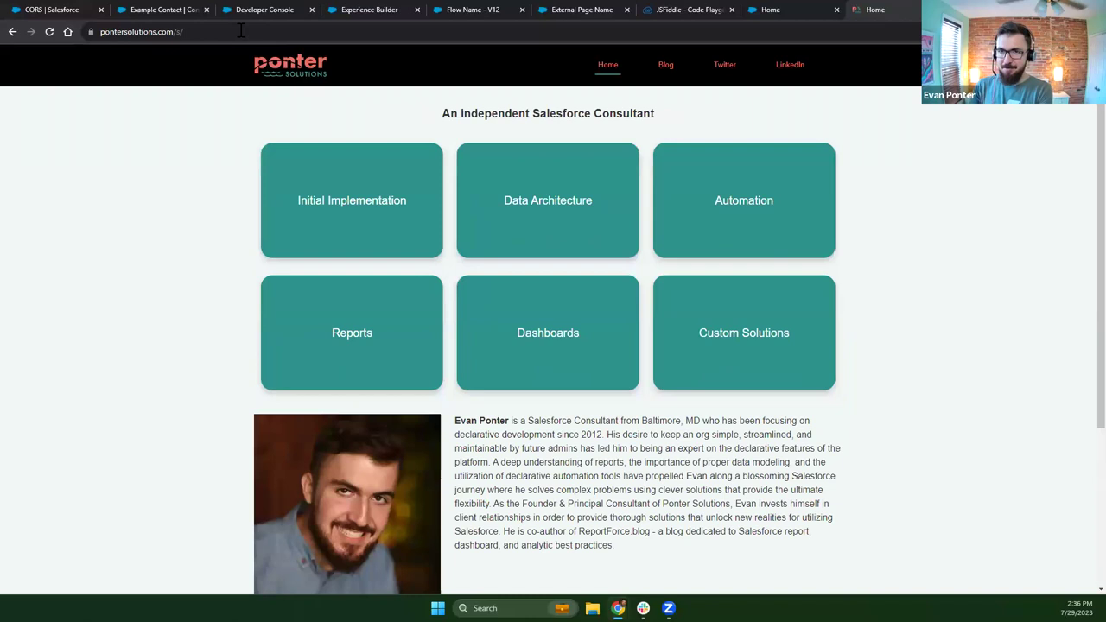
- Examine the custom domain and path in the Ponter Solutions URL, and look over the home page content
{"action": "left_click", "coordinate": [241, 31]}
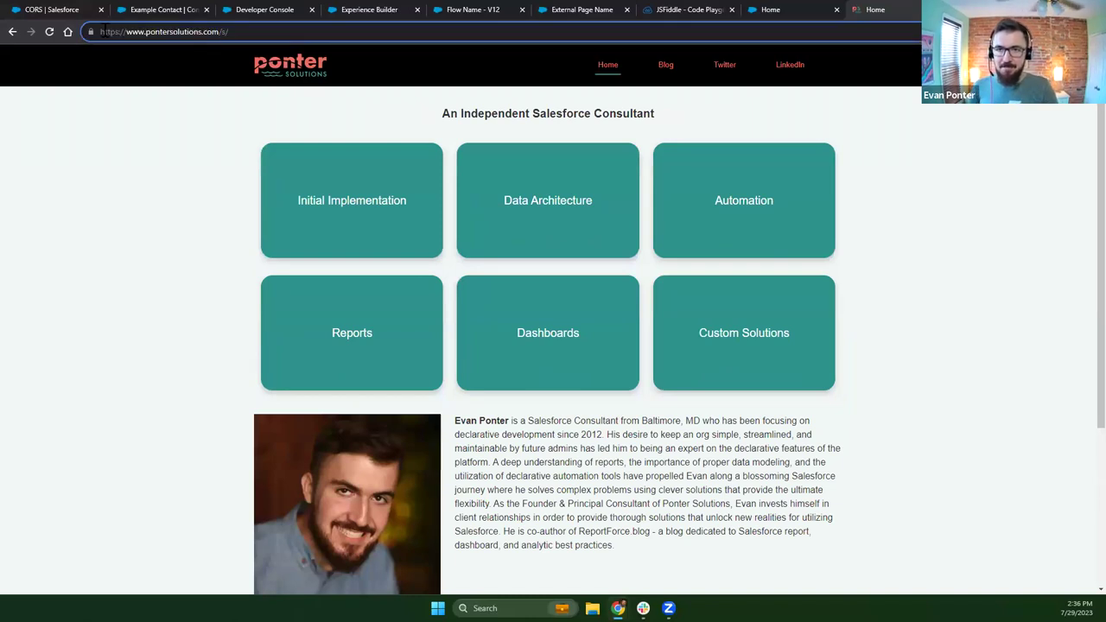
{"action": "left_click_drag", "start_coordinate": [127, 31], "coordinate": [235, 30]}
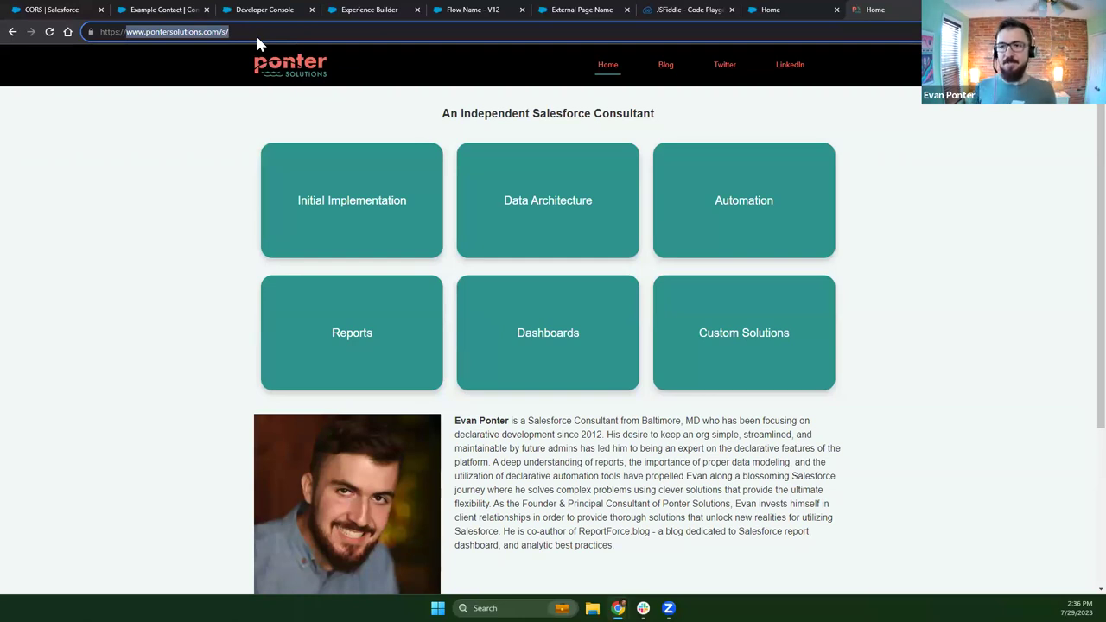
{"action": "scroll", "coordinate": [579, 380], "scroll_direction": "down", "scroll_amount": 3}
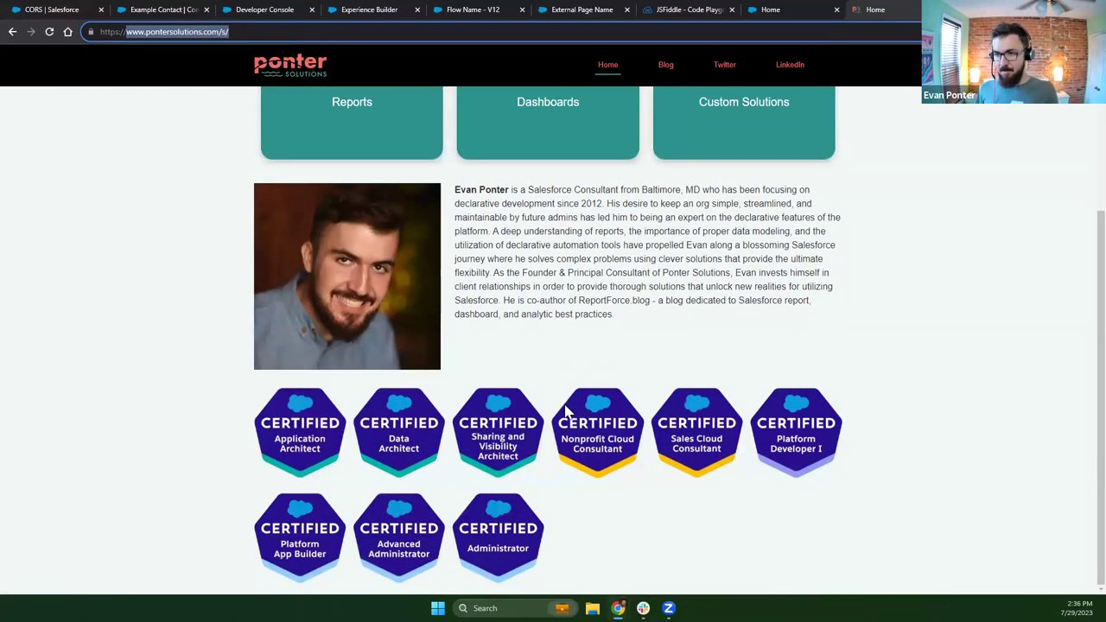
{"action": "scroll", "coordinate": [255, 67], "scroll_direction": "up", "scroll_amount": 3}
{"action": "left_click", "coordinate": [247, 32]}
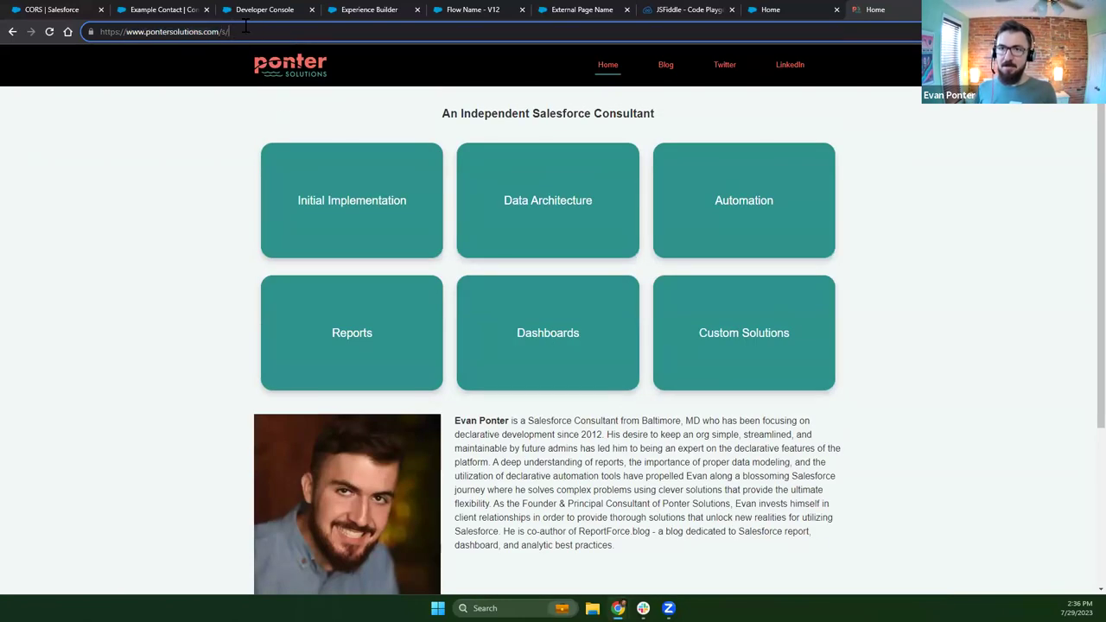
{"action": "triple_click", "coordinate": [176, 32]}
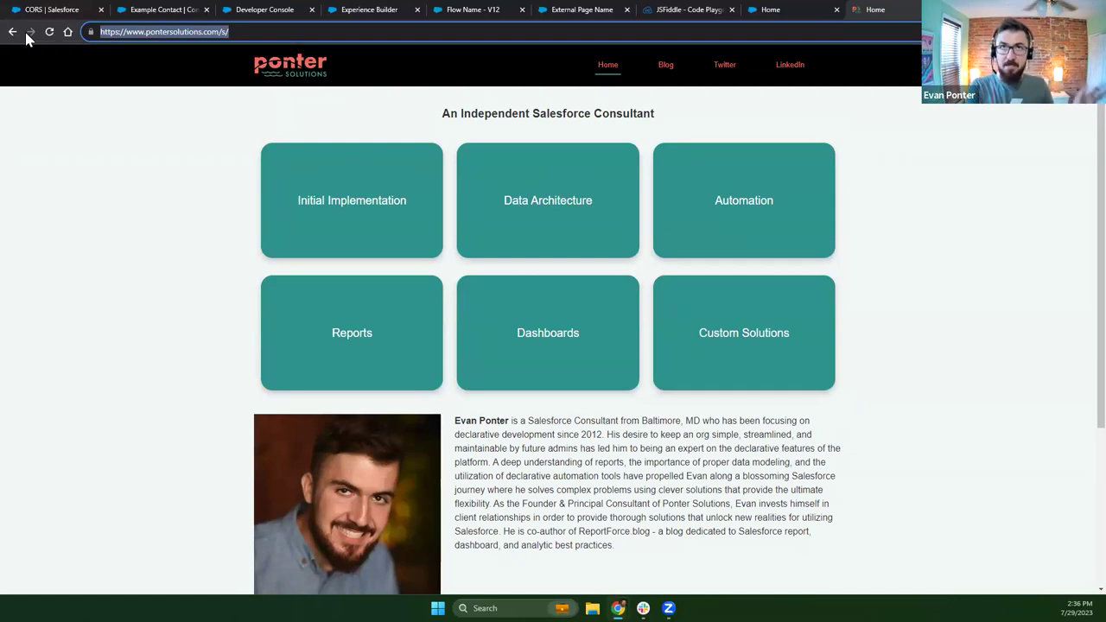
- Open the Blog link from the Ponter Solutions home page, return to the home page, and inspect its URL
{"action": "double_click", "coordinate": [183, 31]}
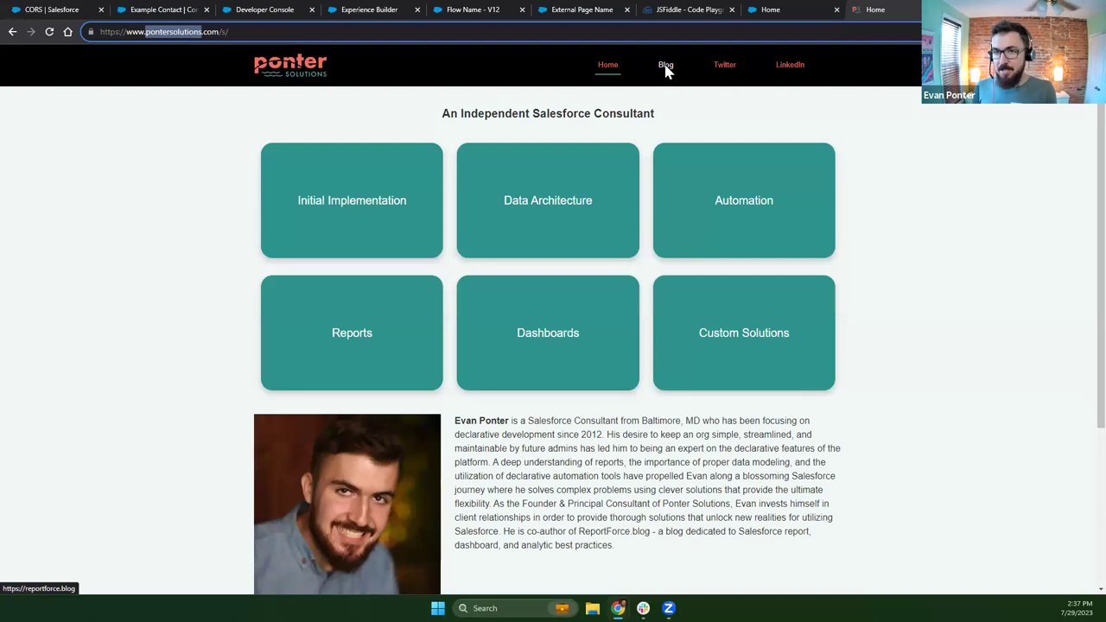
{"action": "left_click", "coordinate": [665, 69]}
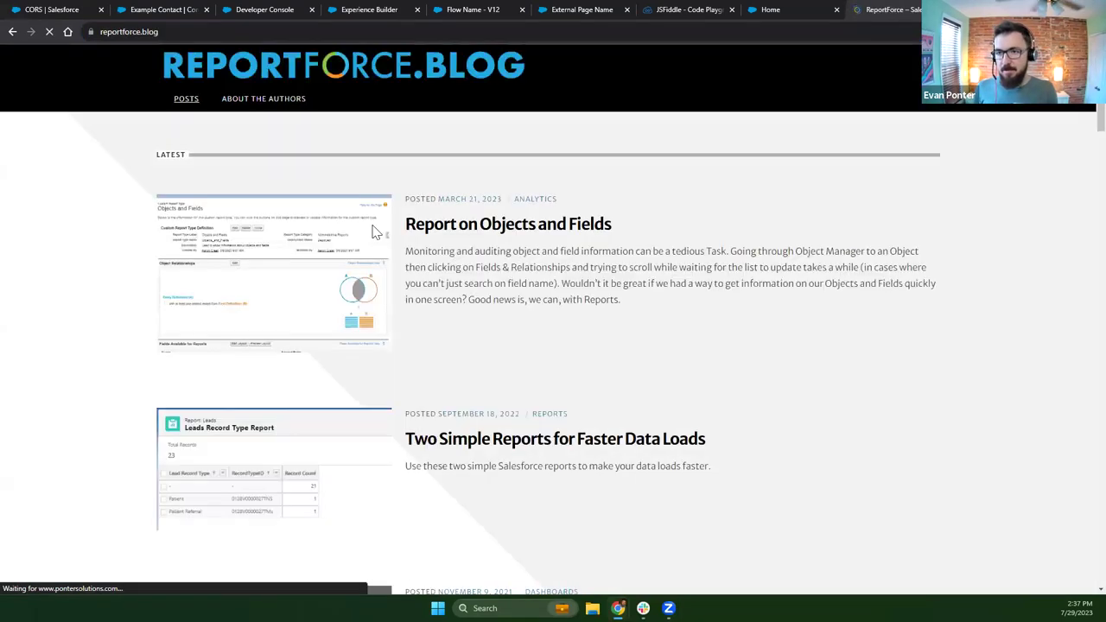
{"action": "left_click", "coordinate": [12, 31]}
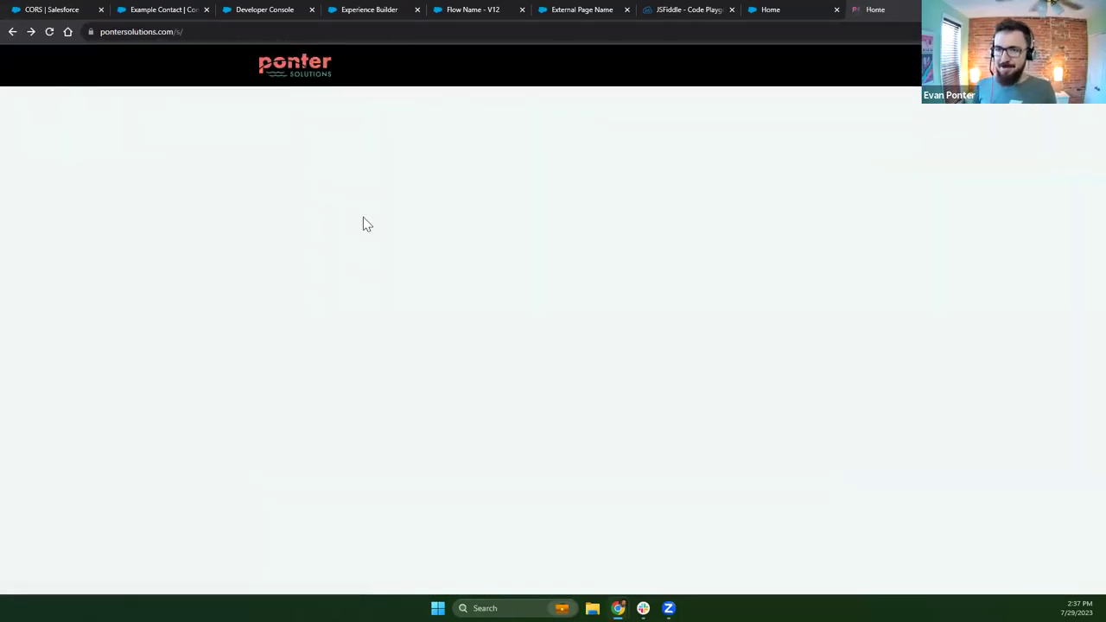
{"action": "left_click", "coordinate": [186, 32]}
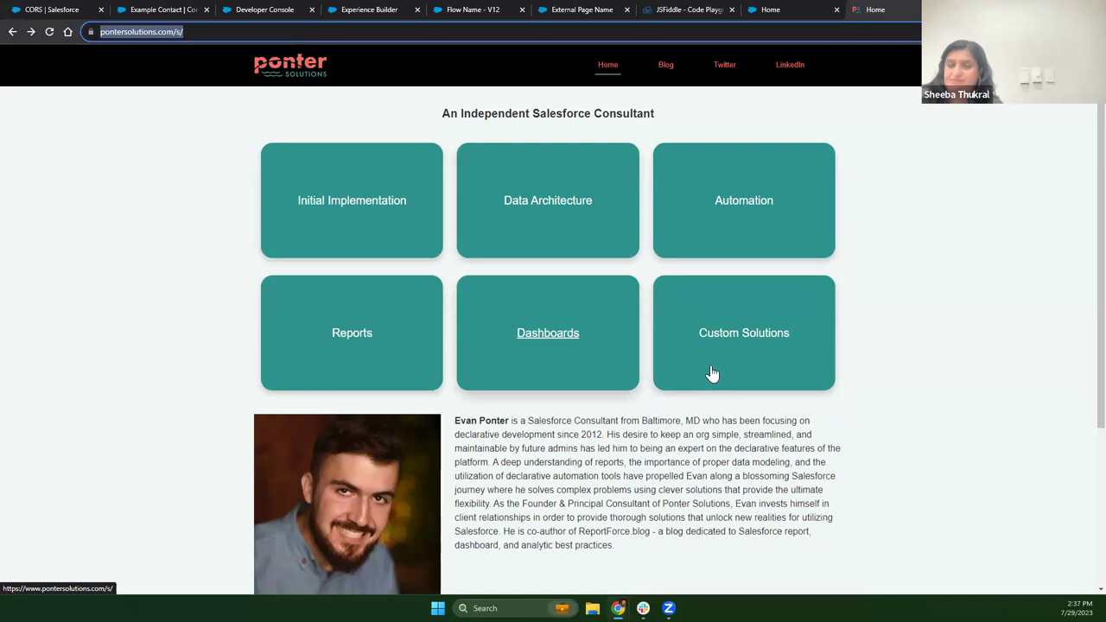
{"action": "left_click", "coordinate": [257, 45]}
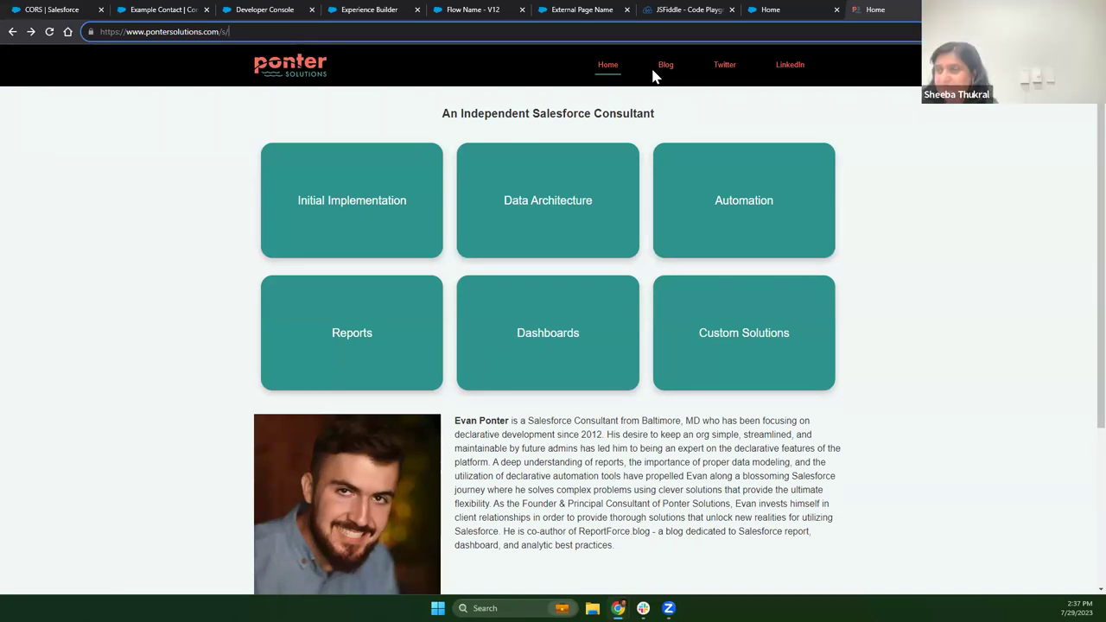
- Switch to Internal Page Name in Experience Builder and close the Flow component's properties
{"action": "left_click", "coordinate": [603, 19]}
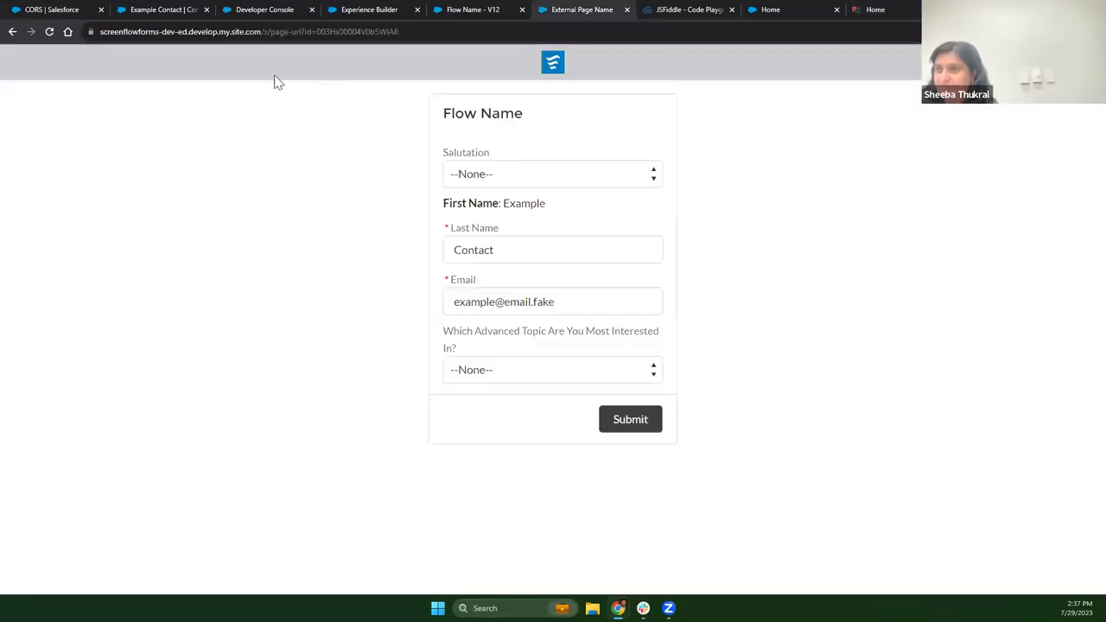
{"action": "left_click", "coordinate": [463, 8]}
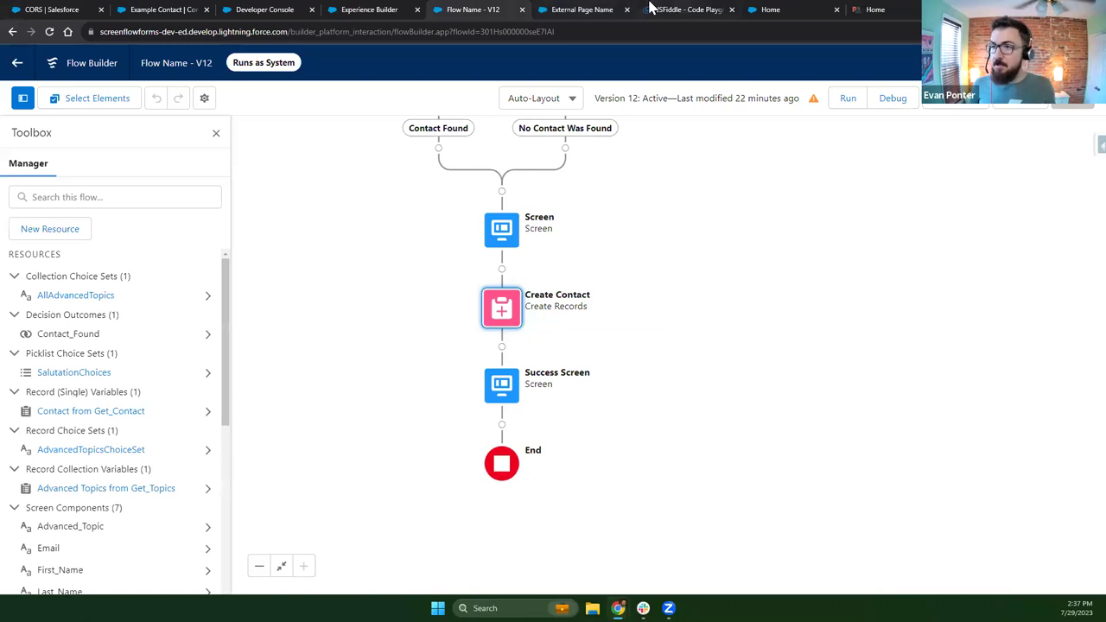
{"action": "left_click", "coordinate": [371, 8]}
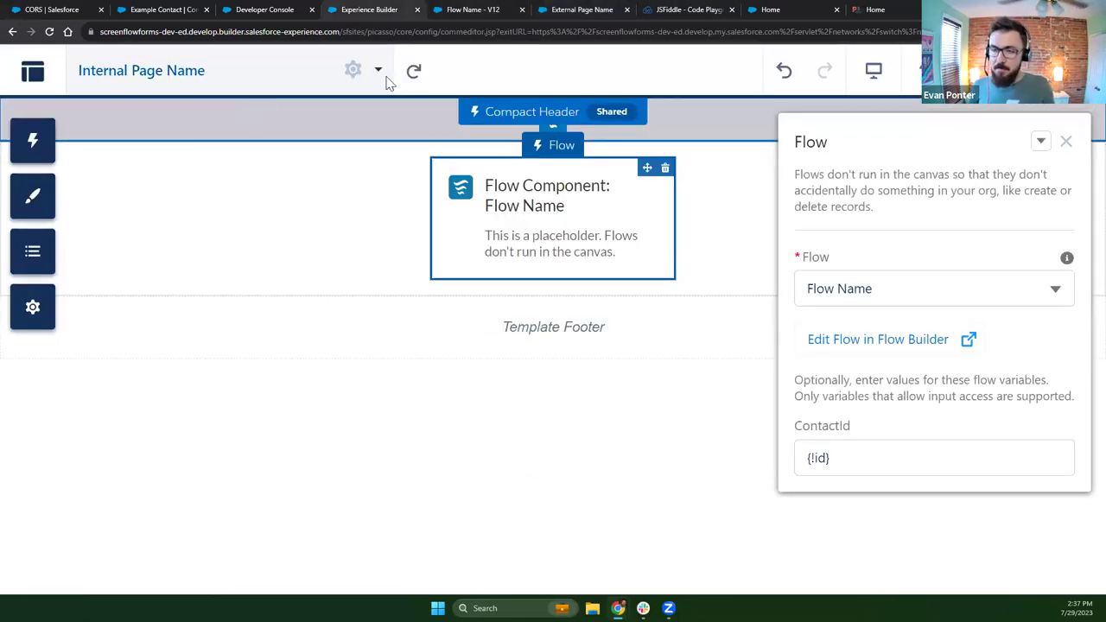
{"action": "key", "text": "ctrl+minus"}
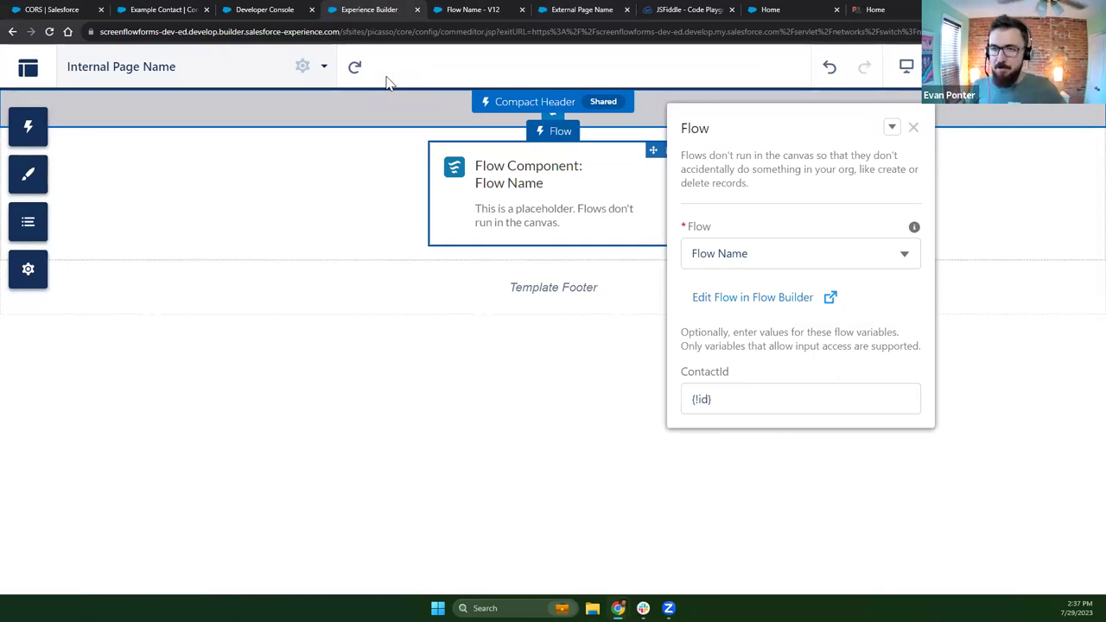
{"action": "left_click", "coordinate": [1015, 347]}
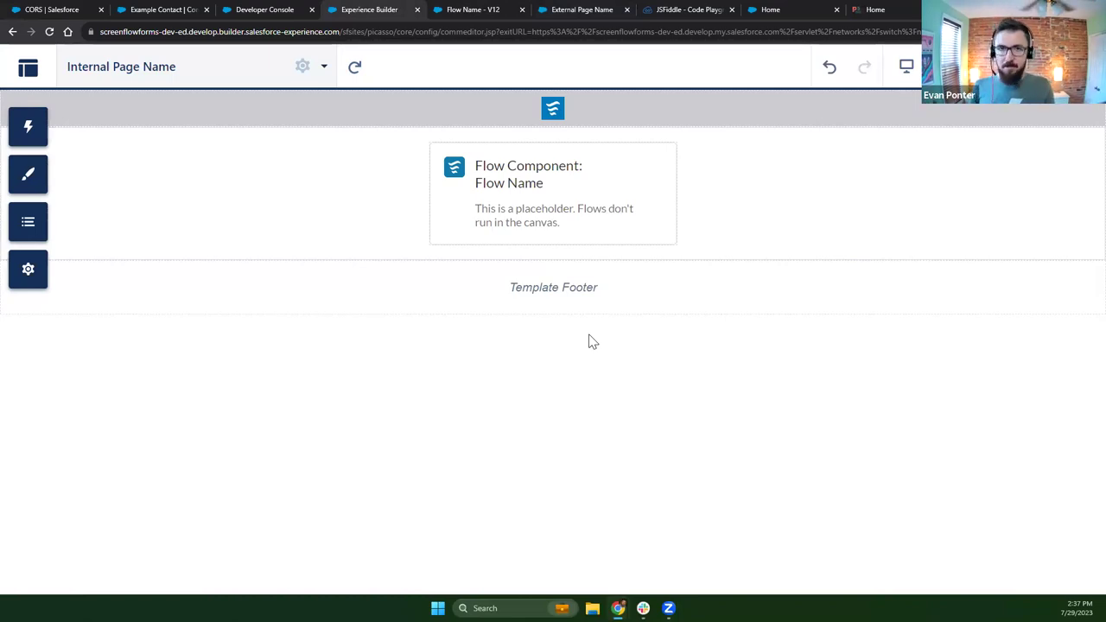
- Look over the site's page list, including the options for Internal Page Name and the Generic and Login subpages
{"action": "left_click", "coordinate": [323, 67]}
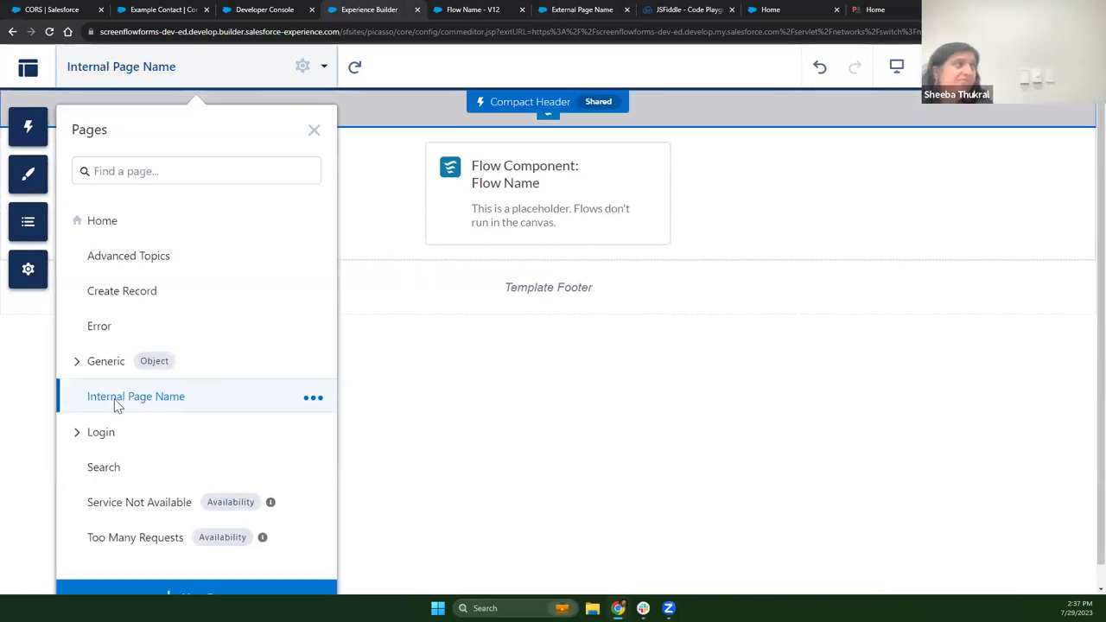
{"action": "left_click", "coordinate": [314, 398]}
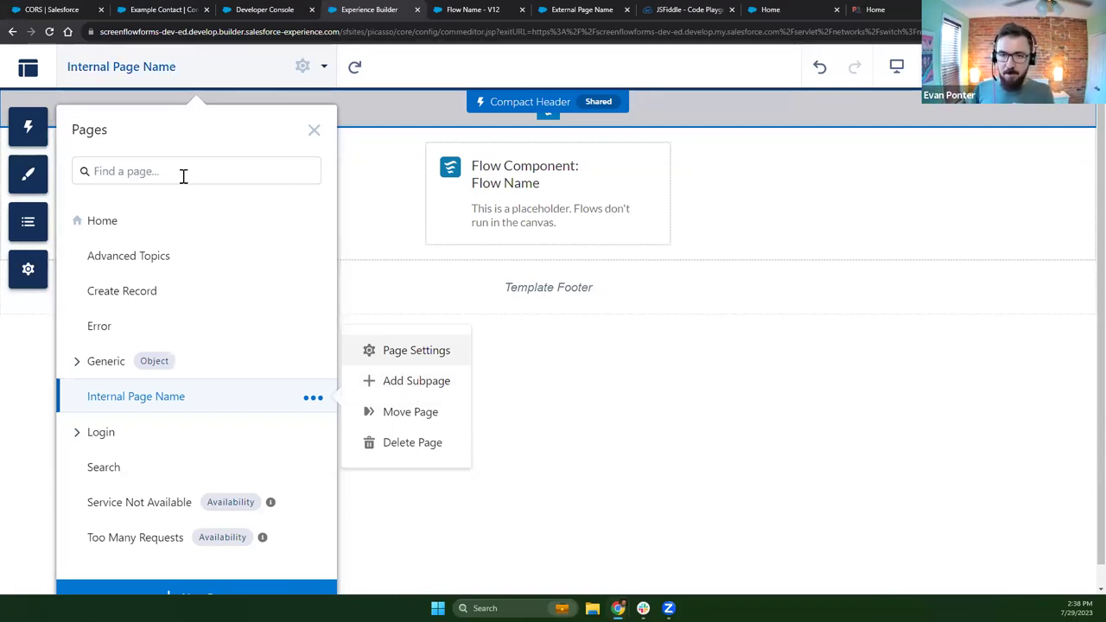
{"action": "left_click", "coordinate": [78, 366]}
{"action": "left_click", "coordinate": [78, 362]}
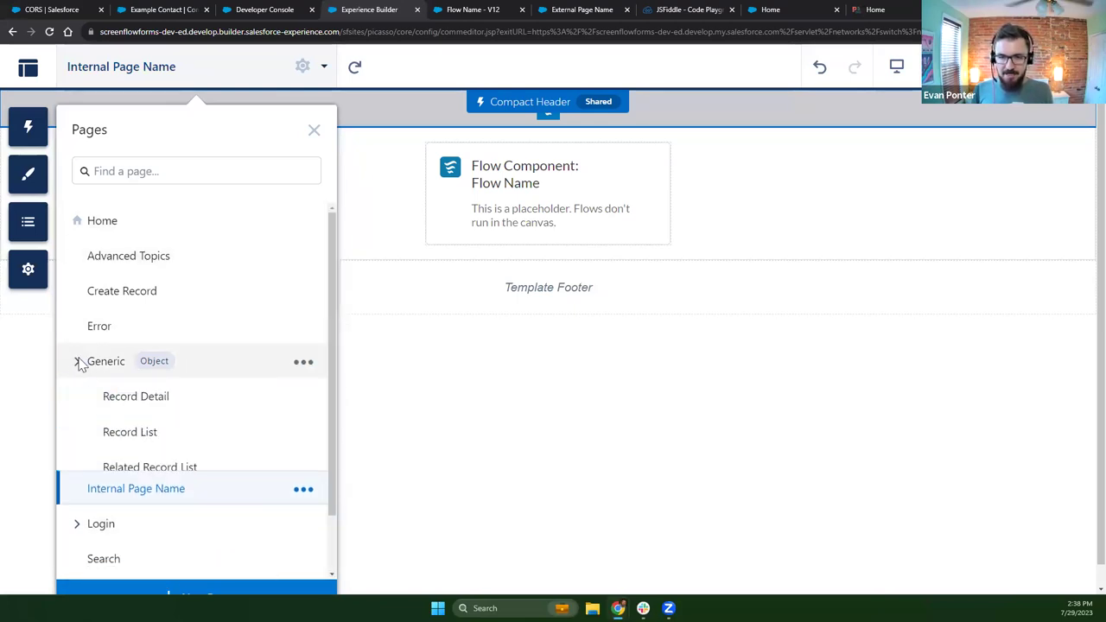
{"action": "left_click", "coordinate": [78, 436]}
{"action": "scroll", "coordinate": [104, 516], "scroll_direction": "down", "scroll_amount": 1}
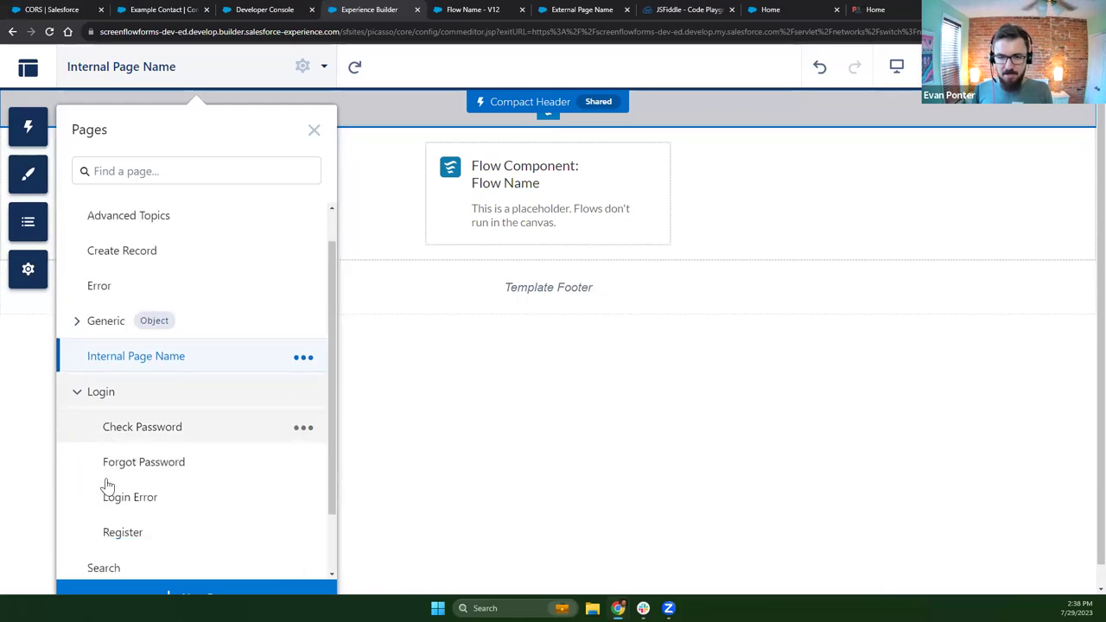
{"action": "left_click", "coordinate": [76, 334]}
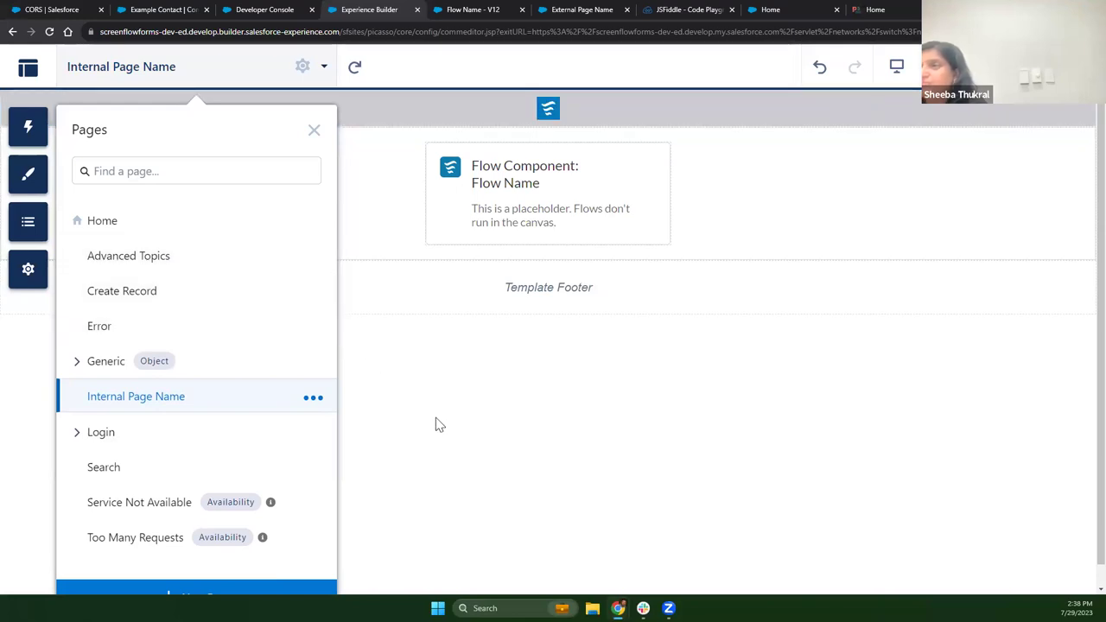
- Examine the pontersolutions domain and the s/ path in the Ponter Solutions URL, and return to Experience Builder
{"action": "left_click", "coordinate": [860, 9]}
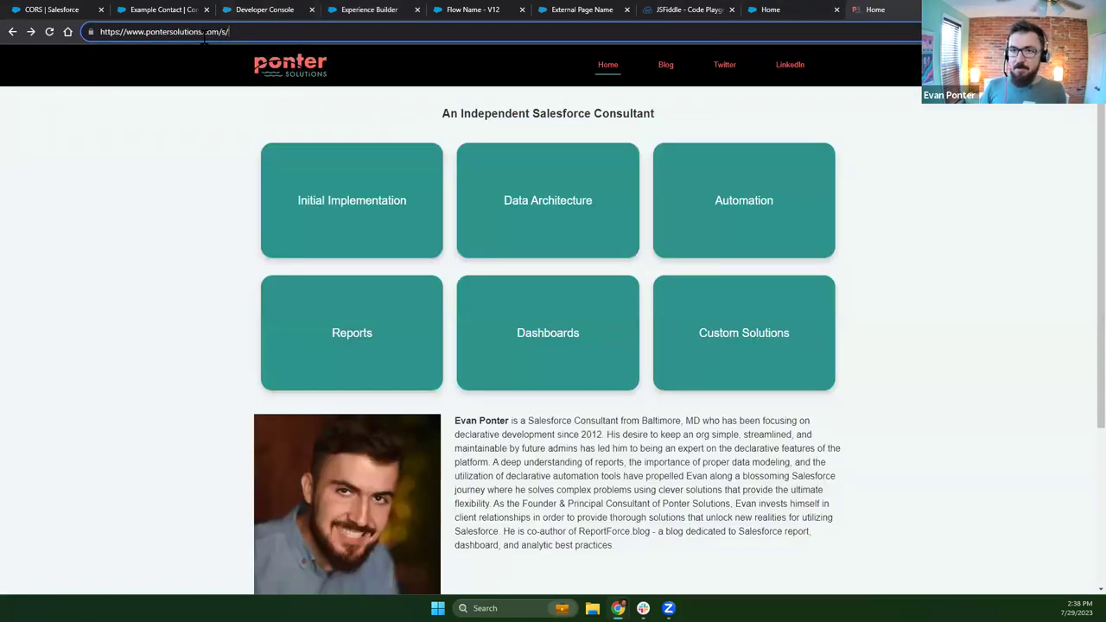
{"action": "left_click", "coordinate": [203, 33]}
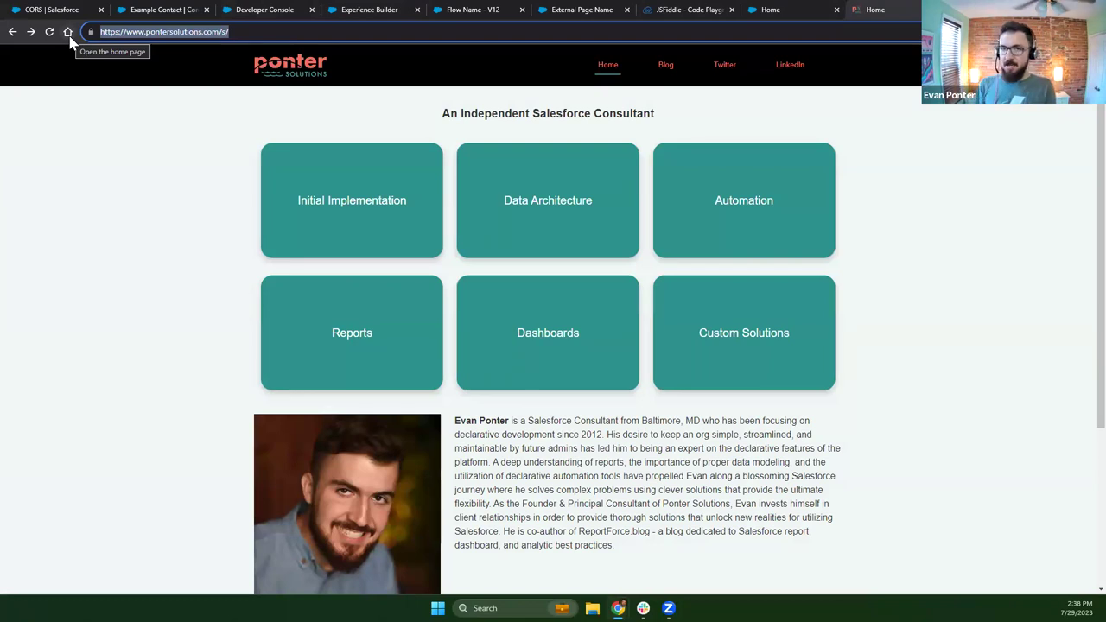
{"action": "left_click_drag", "start_coordinate": [220, 37], "coordinate": [251, 39]}
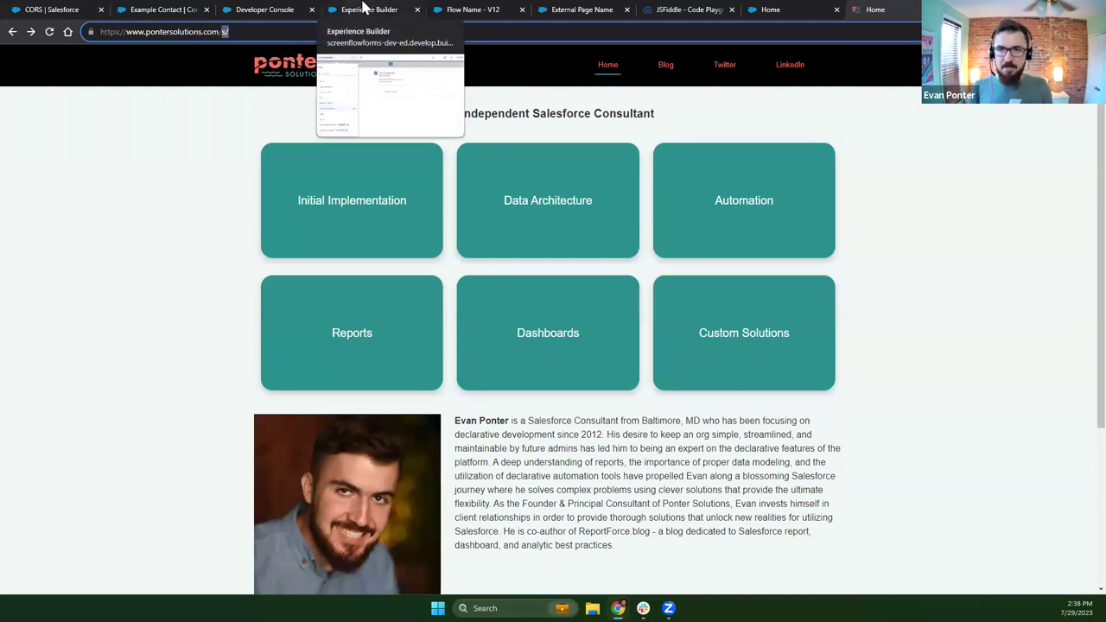
{"action": "double_click", "coordinate": [211, 31]}
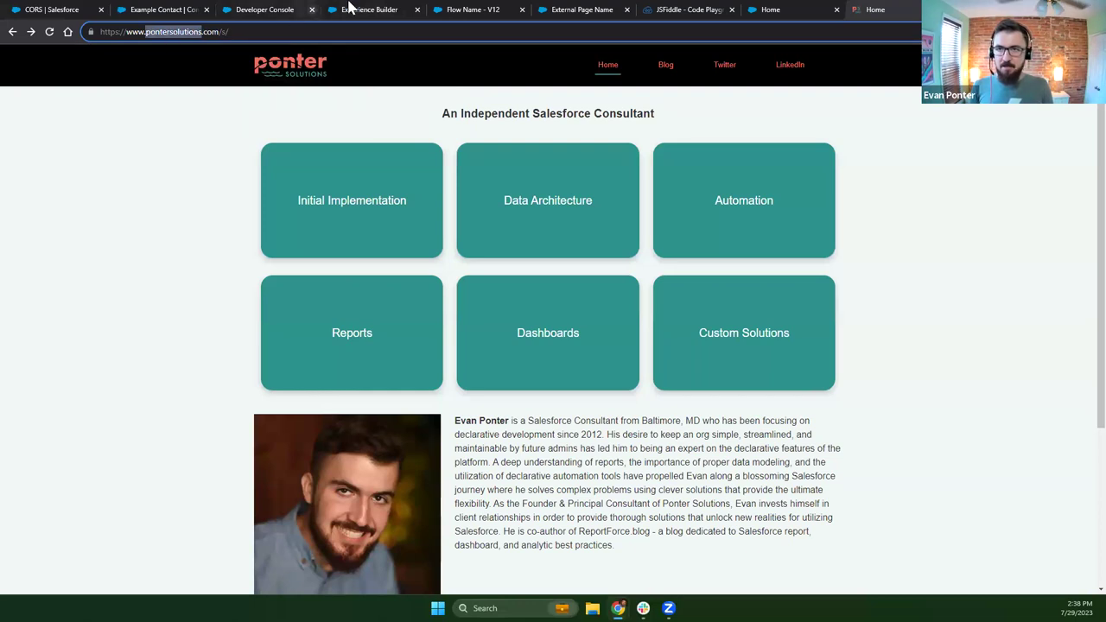
{"action": "left_click", "coordinate": [375, 9]}
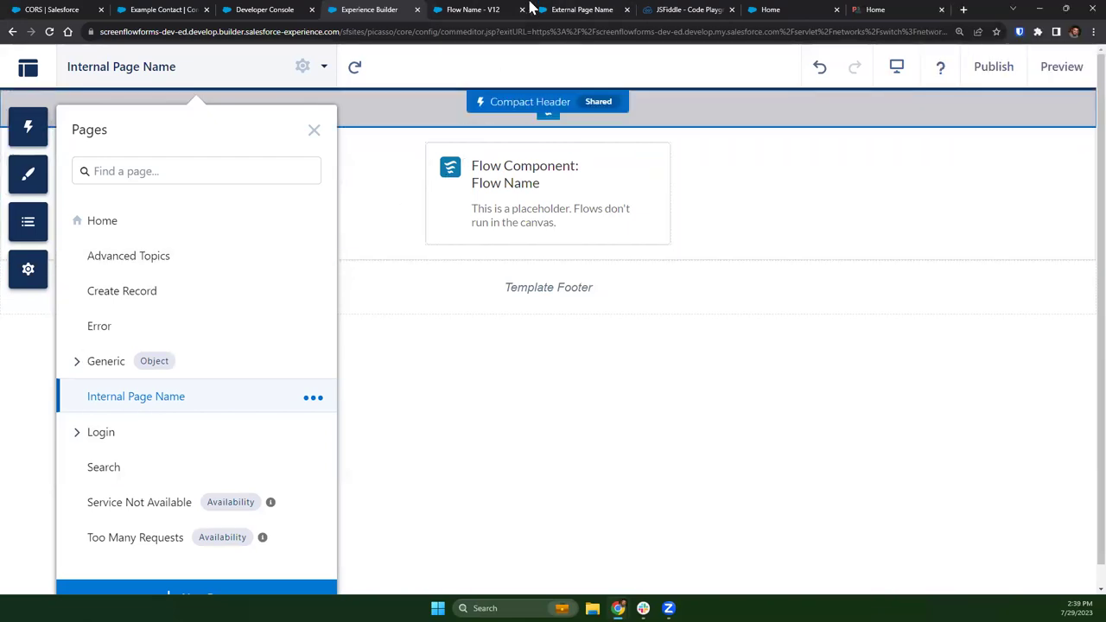
- Review the flow's Screen element and the choice set used by its advanced topic picklist, leaving without changes
{"action": "left_click", "coordinate": [489, 11]}
{"action": "scroll", "coordinate": [652, 414], "scroll_direction": "up", "scroll_amount": 4}
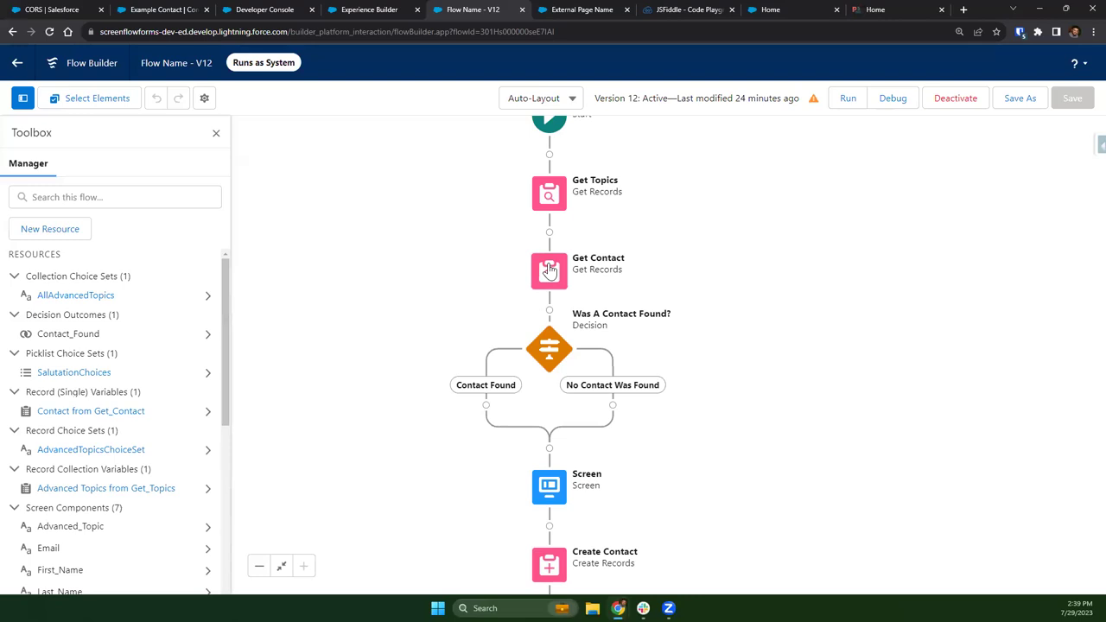
{"action": "left_click_drag", "start_coordinate": [688, 517], "coordinate": [661, 249]}
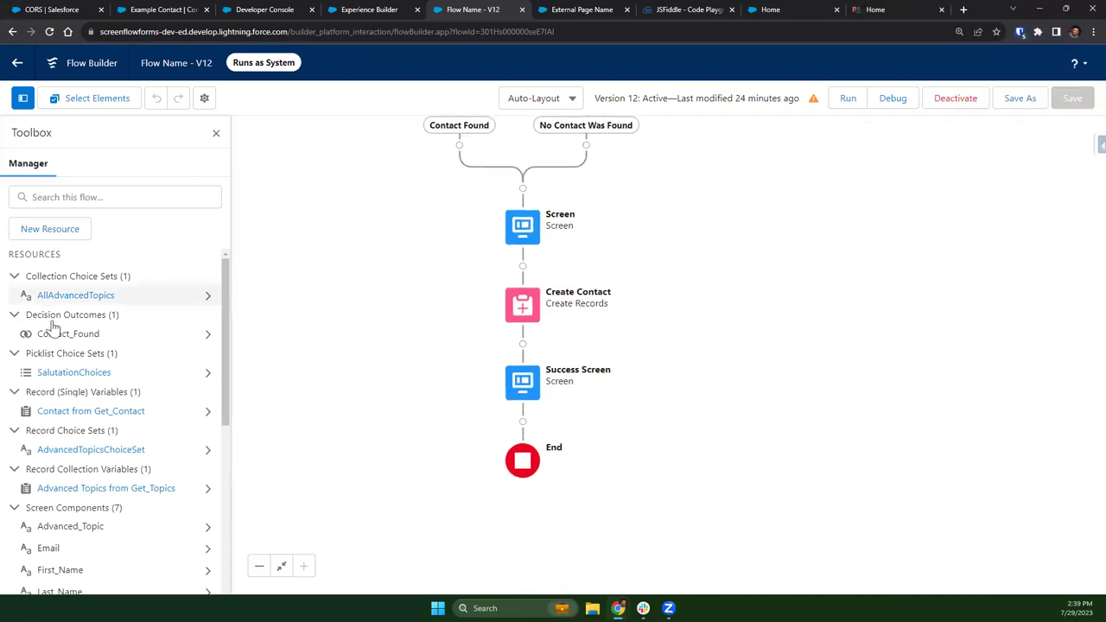
{"action": "left_click", "coordinate": [522, 232]}
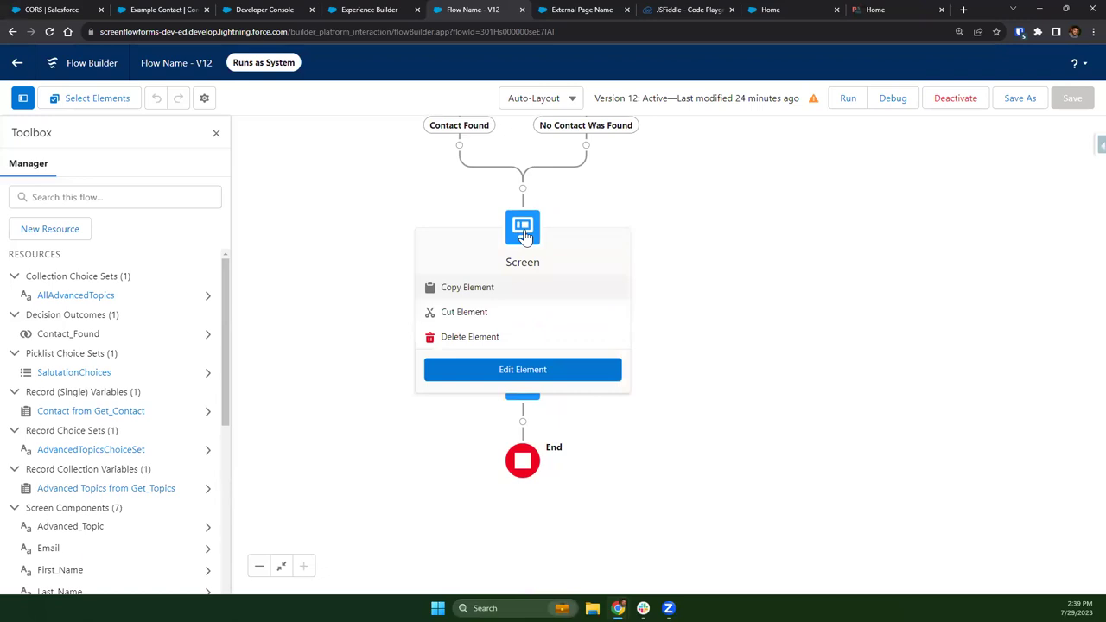
{"action": "left_click", "coordinate": [521, 368]}
{"action": "left_click", "coordinate": [445, 387]}
{"action": "scroll", "coordinate": [995, 353], "scroll_direction": "down", "scroll_amount": 5}
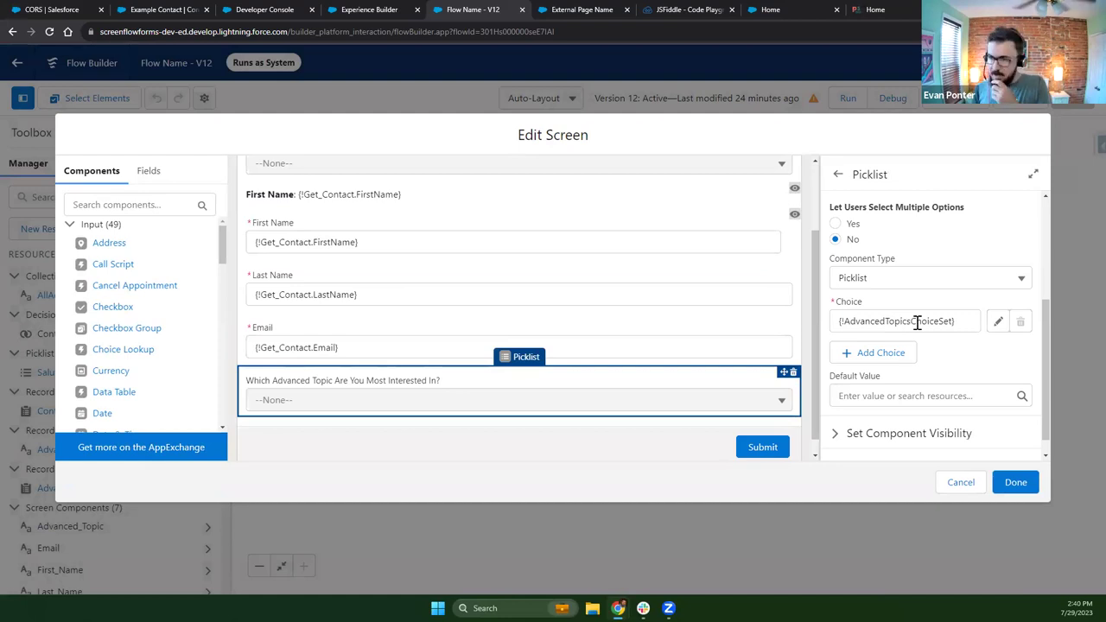
{"action": "left_click", "coordinate": [970, 490]}
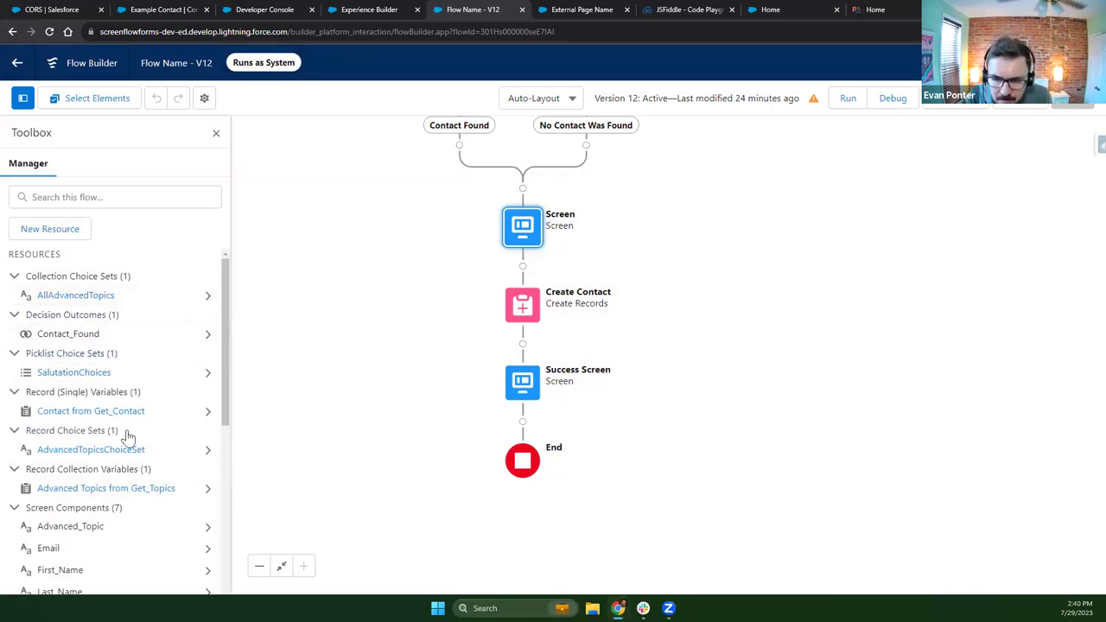
- Edit AdvancedTopicsChoiceSet to filter Advanced Topic records when all conditions are met, using the Category__c field with the Equals operator
{"action": "left_click", "coordinate": [75, 451]}
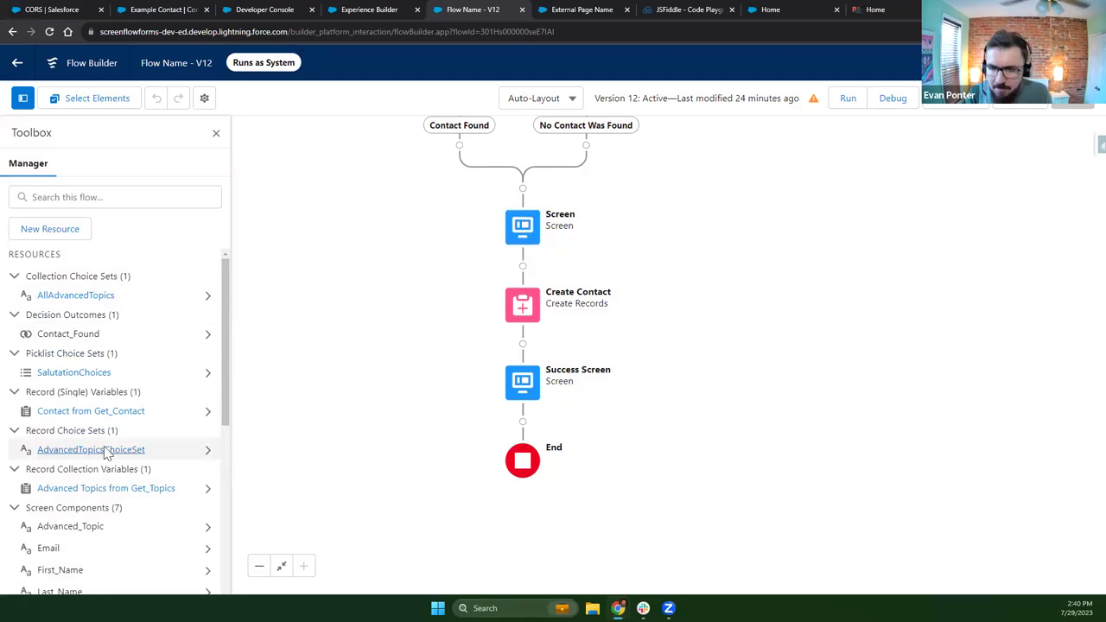
{"action": "left_click", "coordinate": [378, 268]}
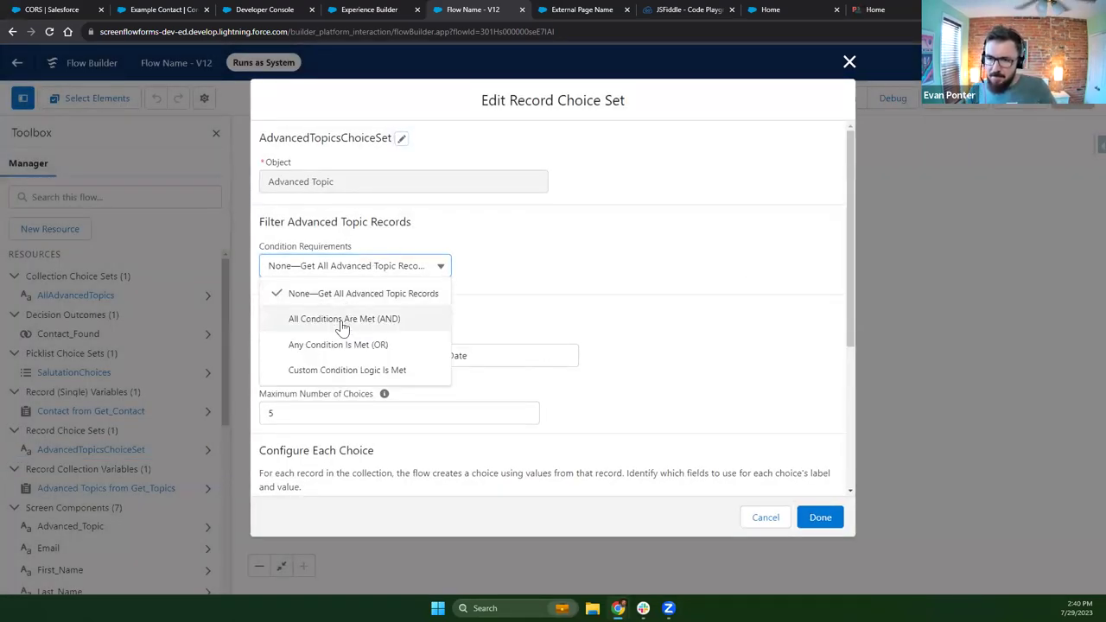
{"action": "left_click", "coordinate": [344, 319]}
{"action": "left_click", "coordinate": [385, 327]}
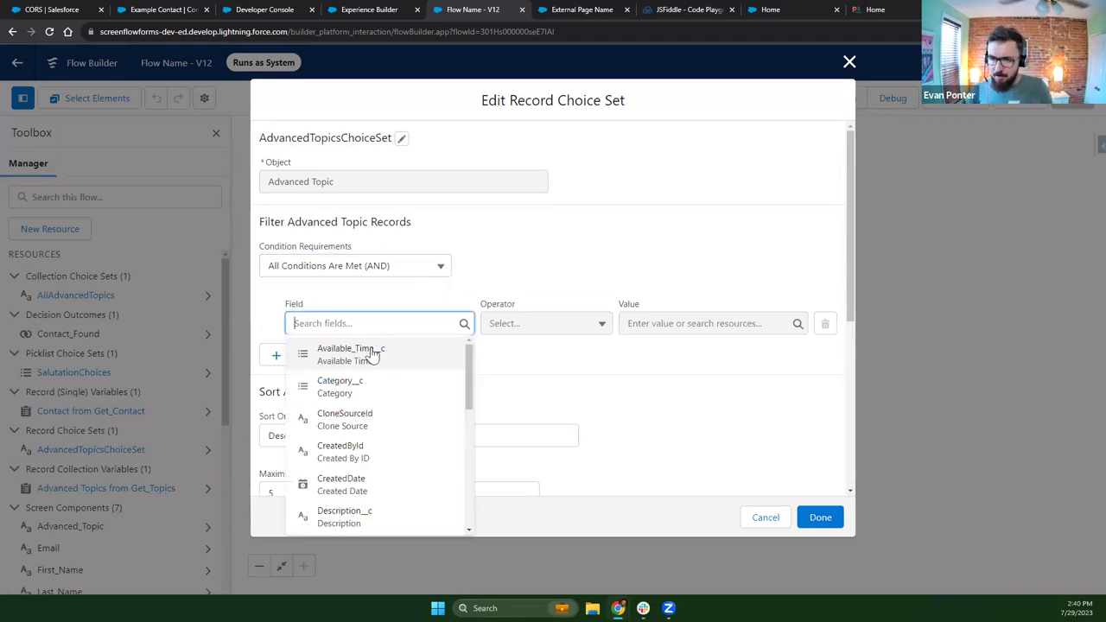
{"action": "left_click", "coordinate": [349, 391]}
- Set the Category__c condition's value to the Email screen component
{"action": "left_click", "coordinate": [658, 323]}
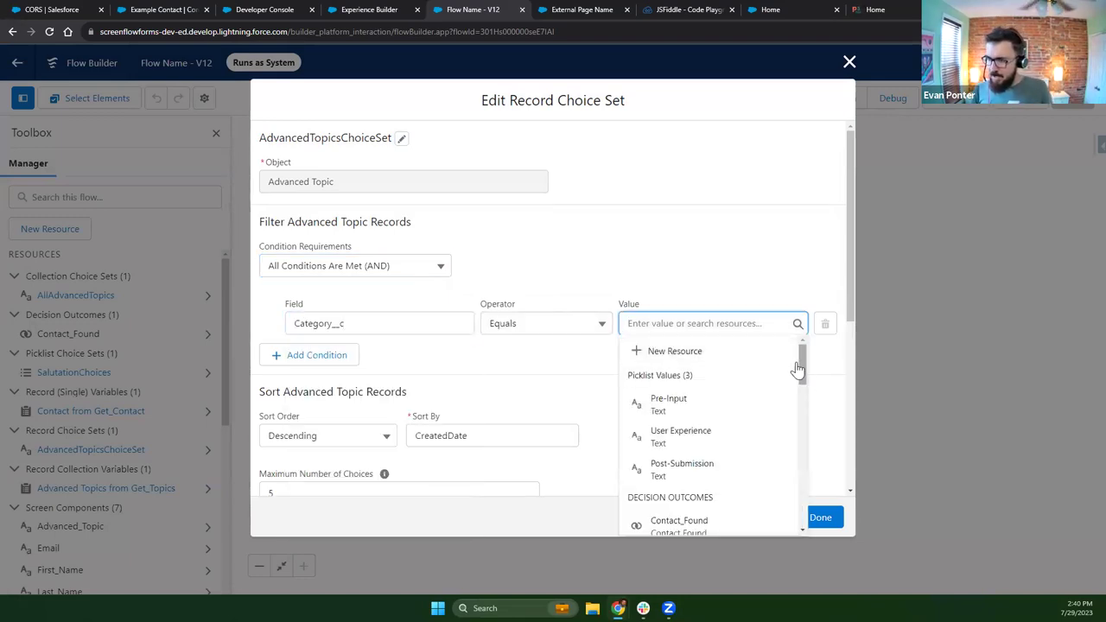
{"action": "mouse_move", "coordinate": [802, 371]}
{"action": "left_mouse_down"}
{"action": "mouse_move", "coordinate": [802, 389]}
{"action": "mouse_move", "coordinate": [800, 370]}
{"action": "left_mouse_up"}
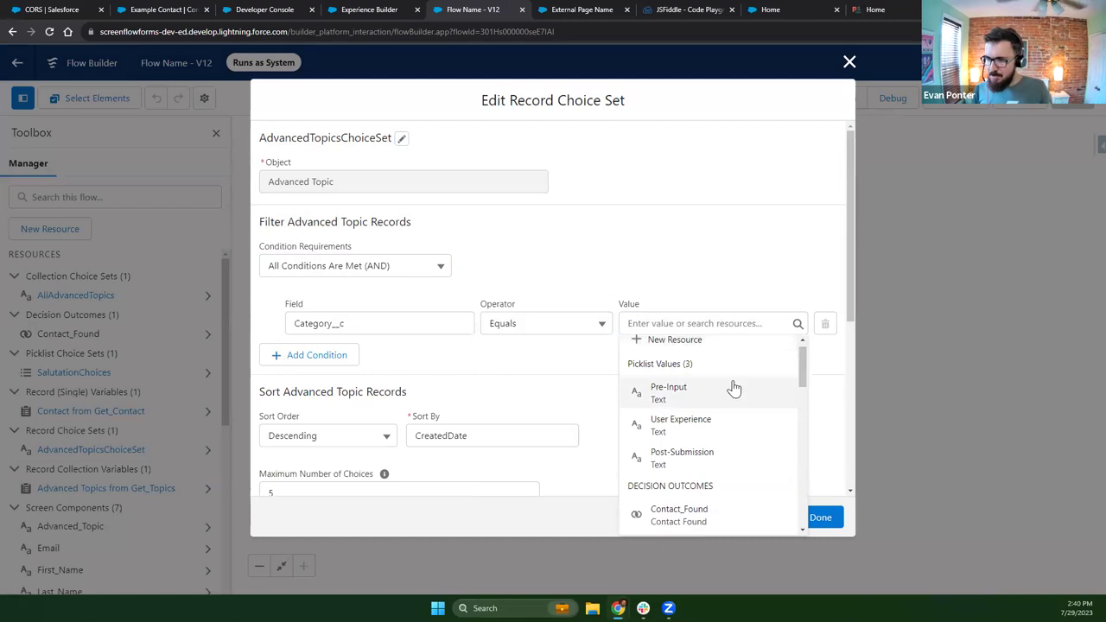
{"action": "left_click", "coordinate": [810, 354]}
{"action": "left_click", "coordinate": [784, 325]}
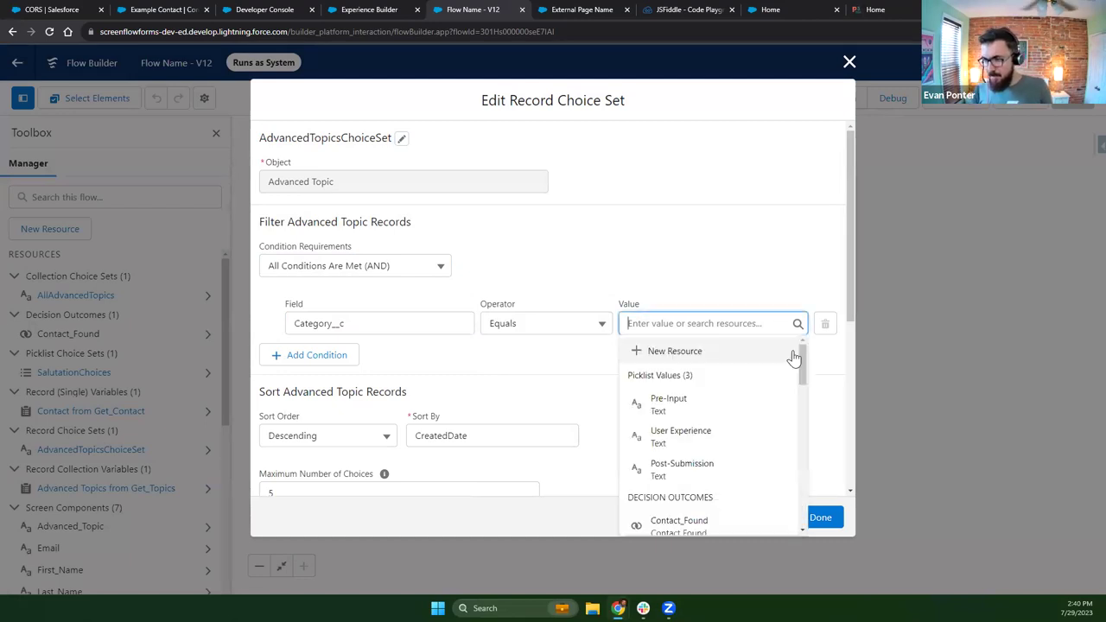
{"action": "left_click_drag", "start_coordinate": [801, 373], "coordinate": [799, 442]}
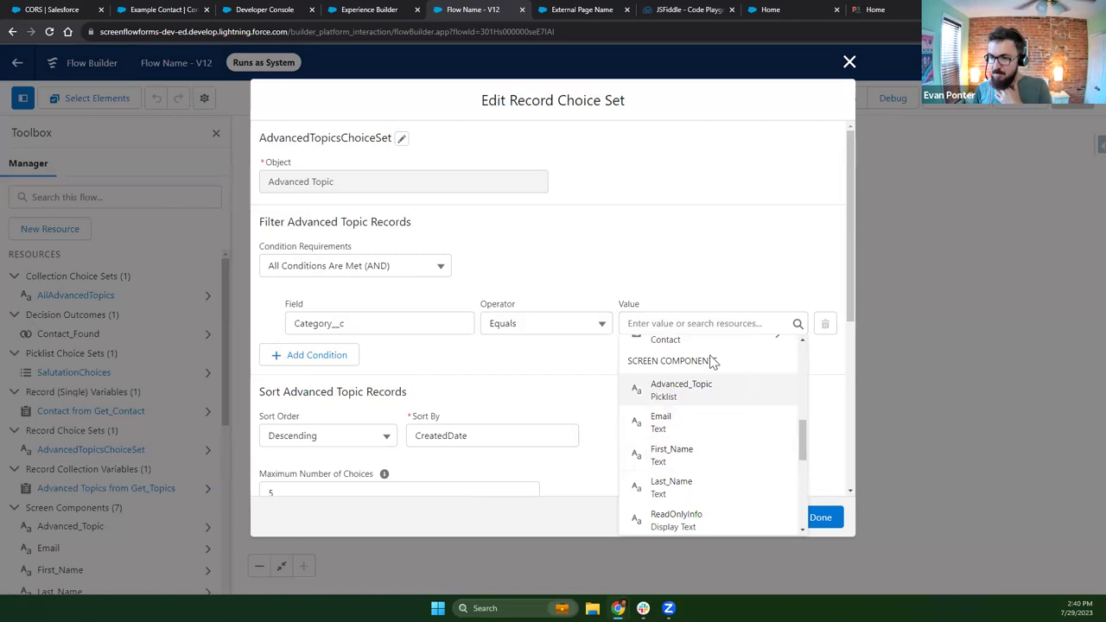
{"action": "left_click", "coordinate": [692, 425]}
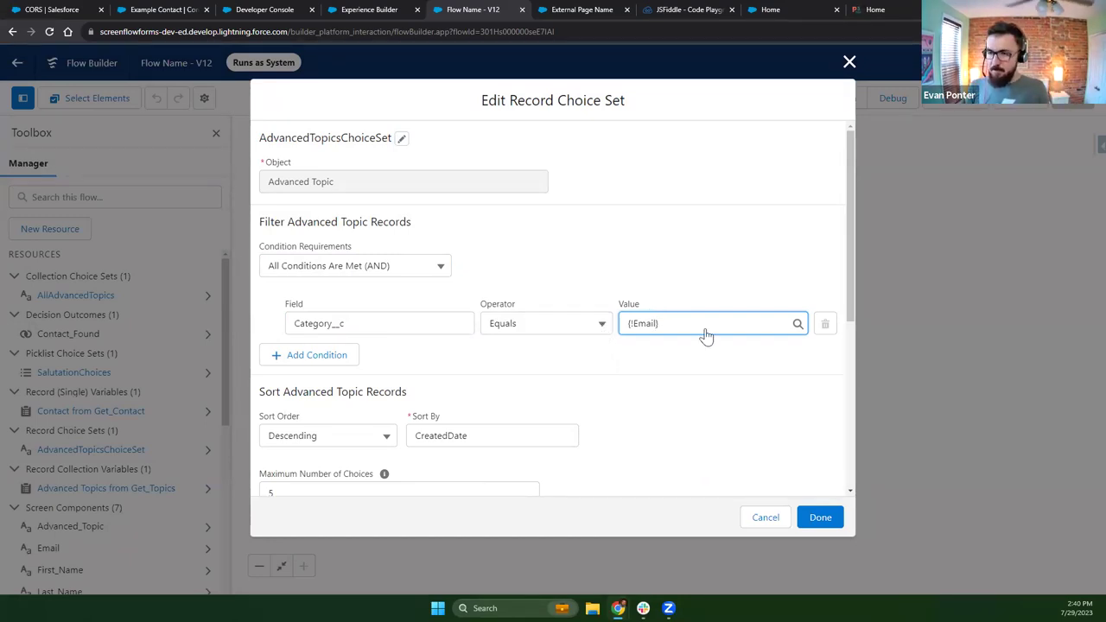
{"action": "left_click_drag", "start_coordinate": [686, 328], "coordinate": [602, 330]}
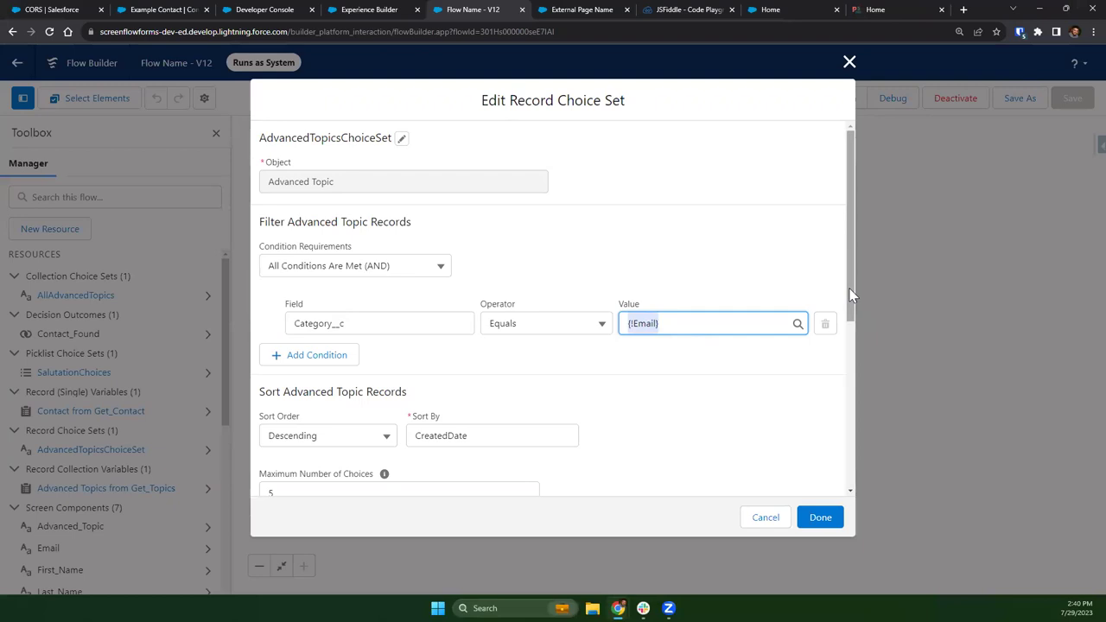
{"action": "mouse_move", "coordinate": [851, 289]}
{"action": "left_mouse_down"}
{"action": "mouse_move", "coordinate": [843, 499]}
{"action": "mouse_move", "coordinate": [847, 281]}
{"action": "left_mouse_up"}
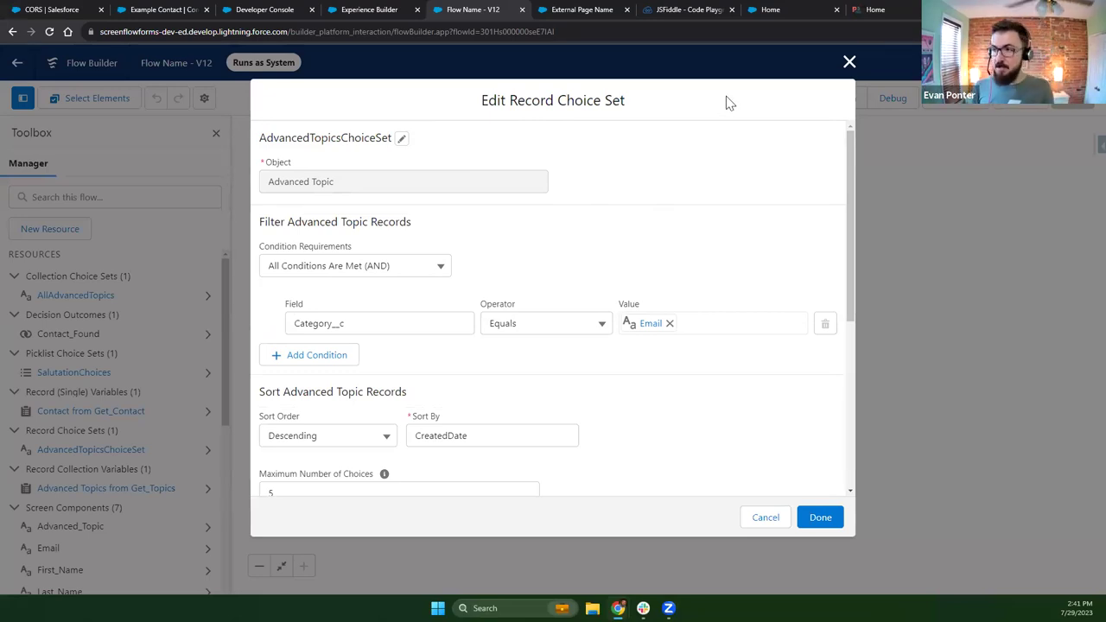
- Discard the record choice set edits and review the element types available for insertion between Screen and Create Contact, adding none
{"action": "left_click", "coordinate": [849, 62]}
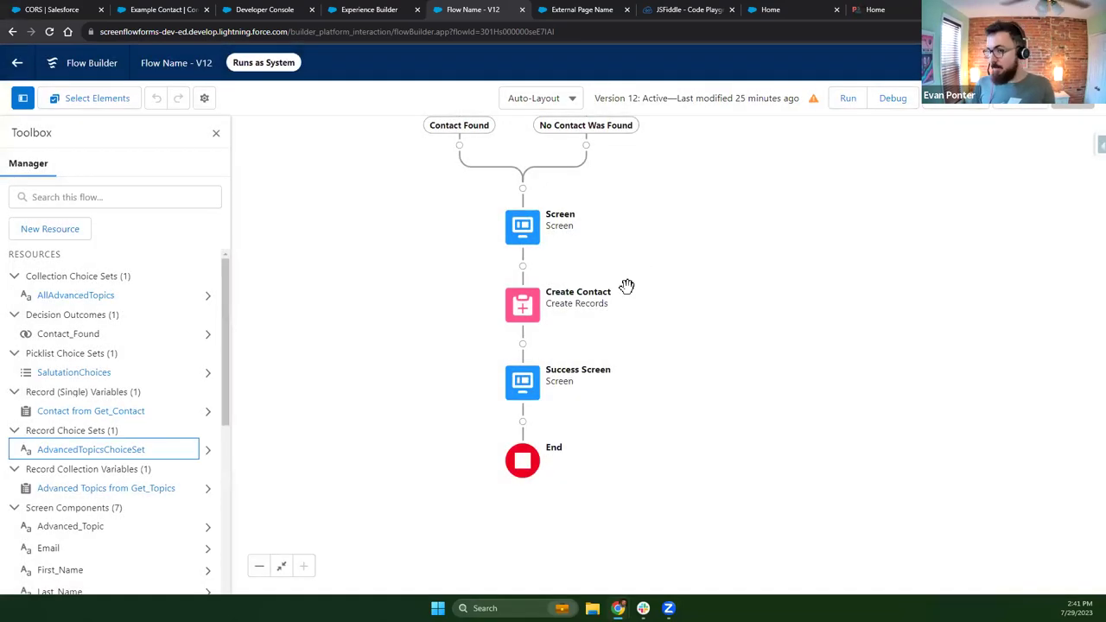
{"action": "left_click", "coordinate": [522, 267]}
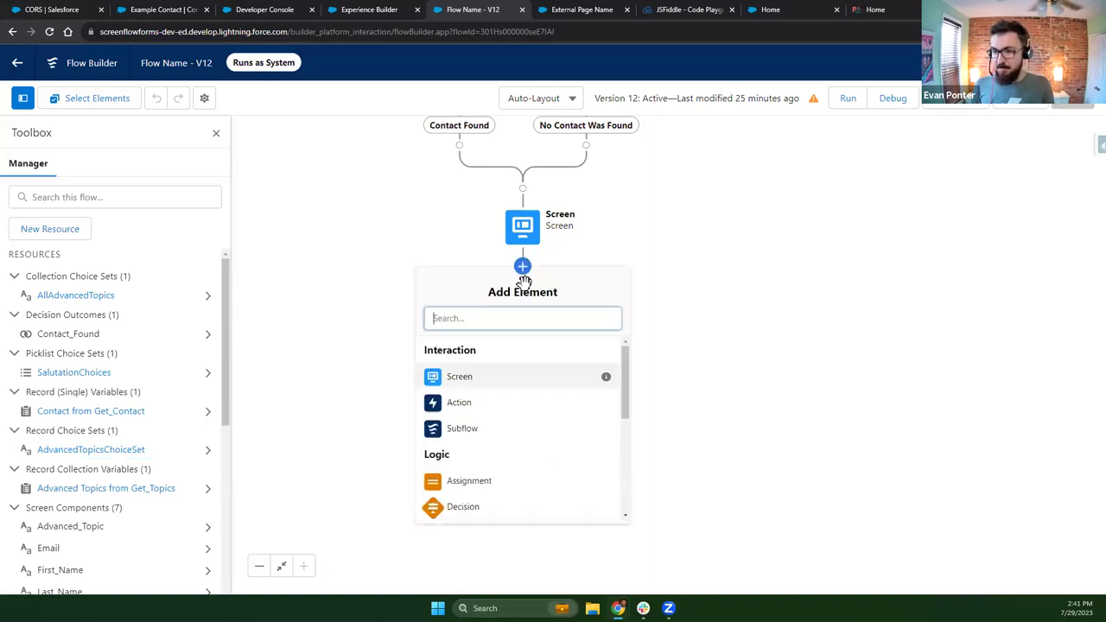
{"action": "scroll", "coordinate": [505, 427], "scroll_direction": "down", "scroll_amount": 4}
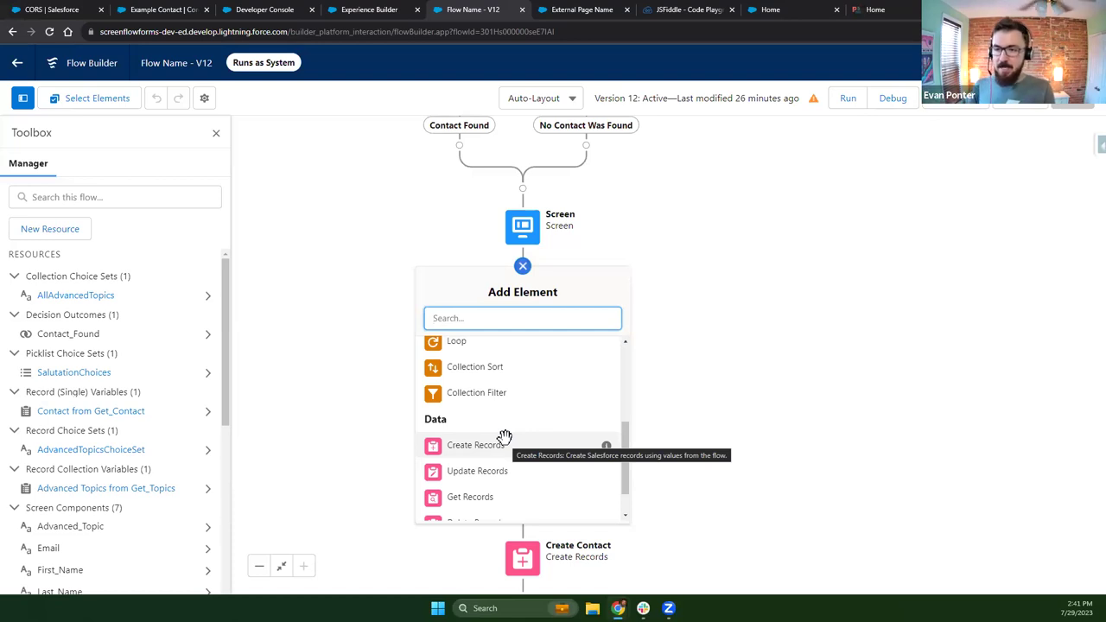
{"action": "left_click", "coordinate": [553, 251]}
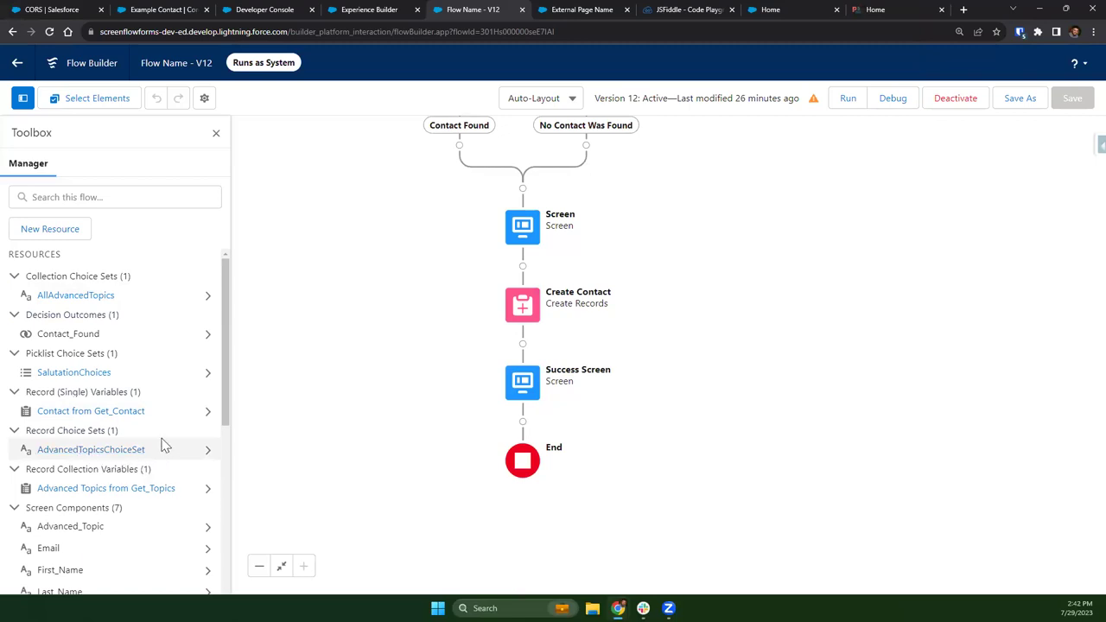
- Review AdvancedTopicsChoiceSet's choice label, choice value and field storage settings, leave without changes, and present the Thank you slide
{"action": "left_click", "coordinate": [83, 450]}
{"action": "scroll", "coordinate": [473, 361], "scroll_direction": "down", "scroll_amount": 3}
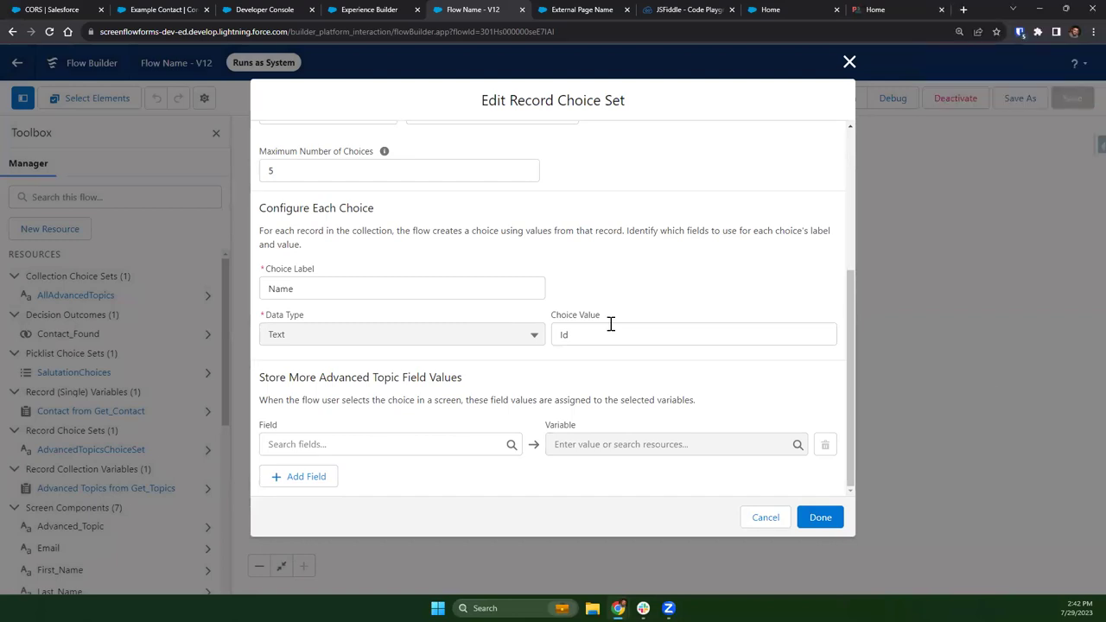
{"action": "left_click", "coordinate": [782, 523]}
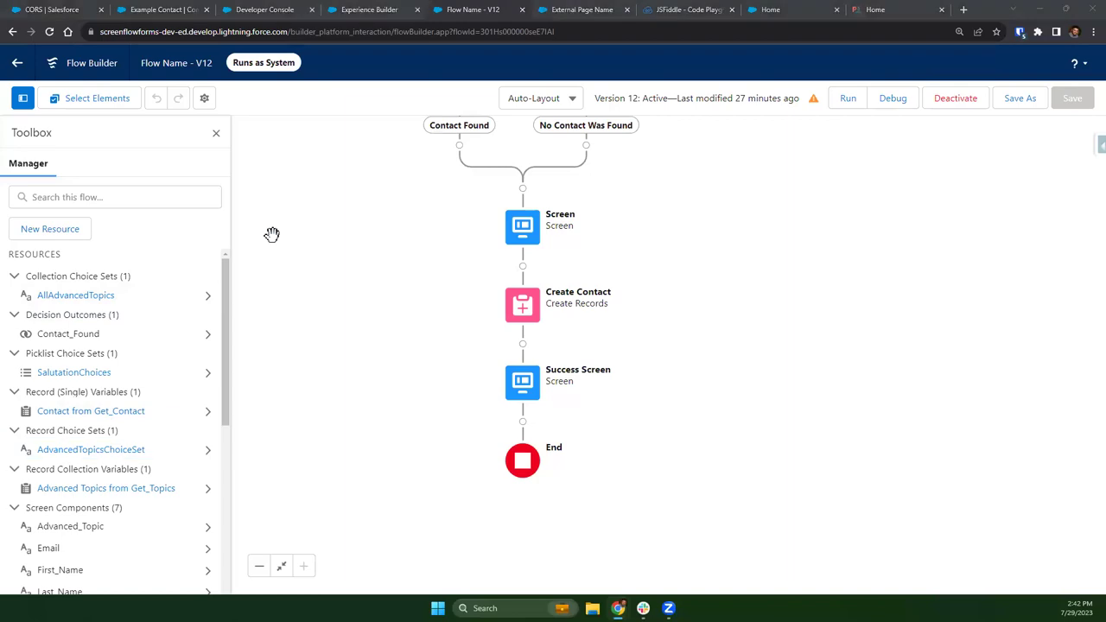
{"action": "key", "text": "F5"}
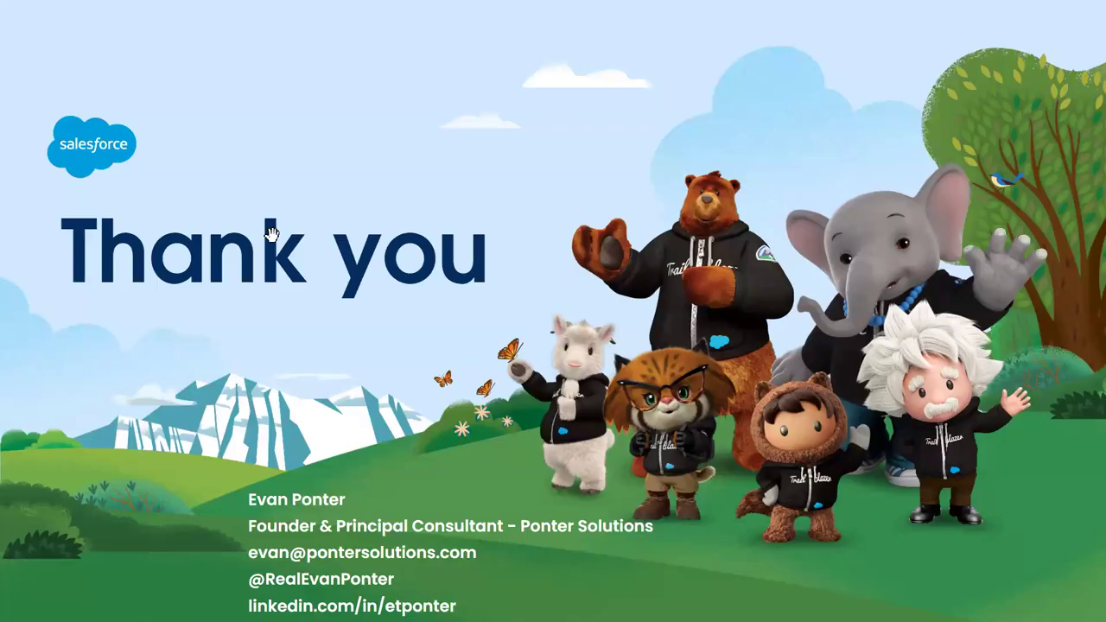